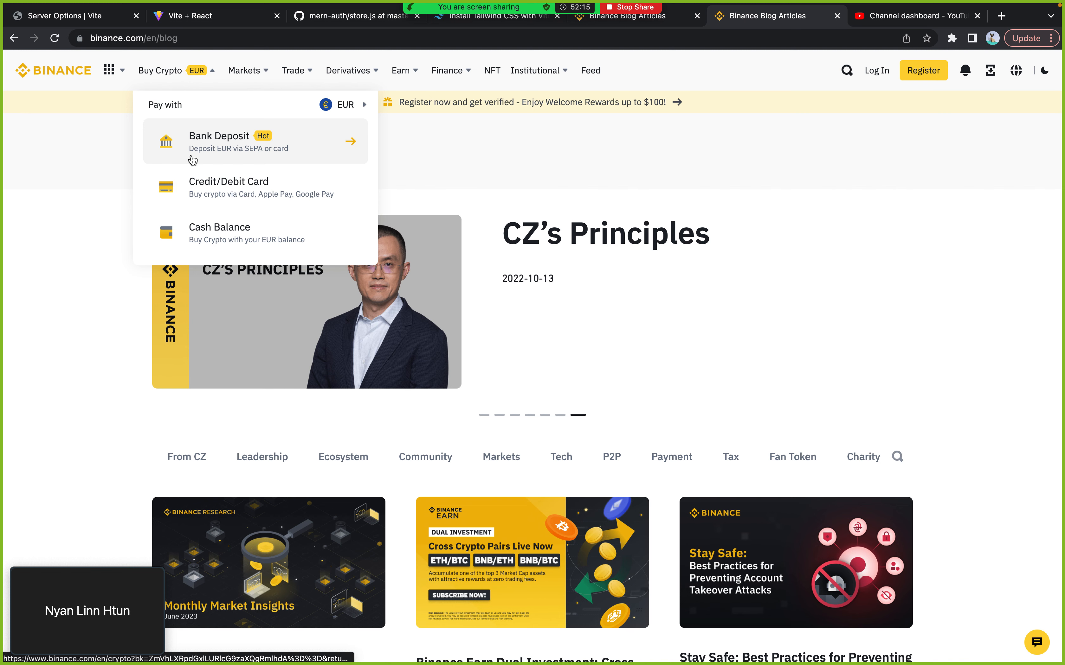
- Examine the Binance Blog's navigation bar and its dropdown menus, and compare it with the card layout frame in Figma
mouse_move(109, 70)
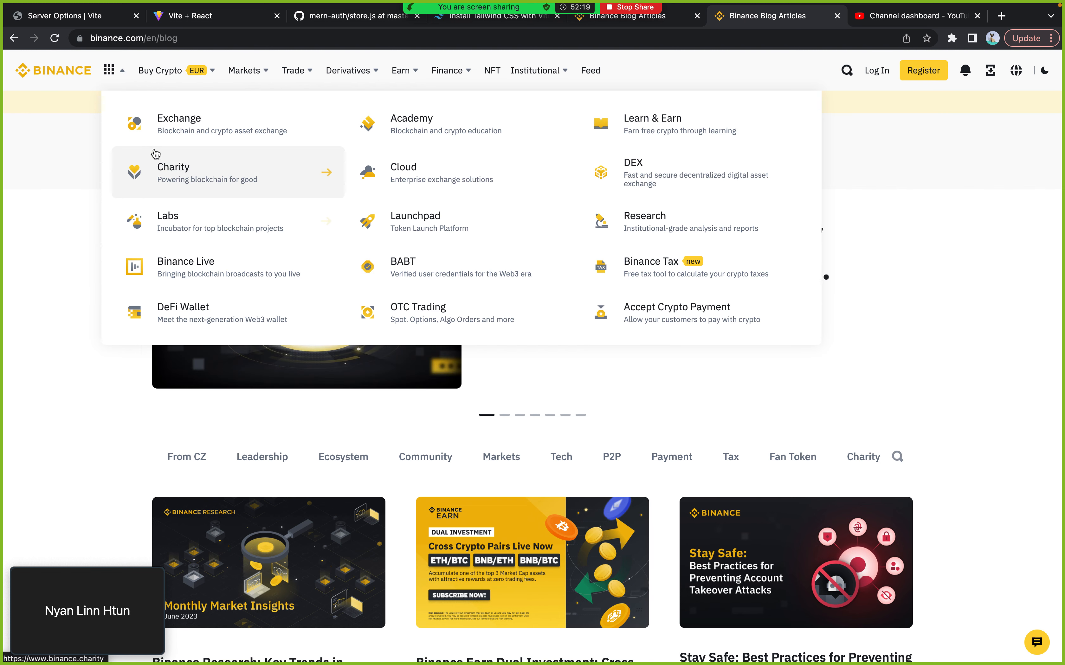
mouse_move(176, 75)
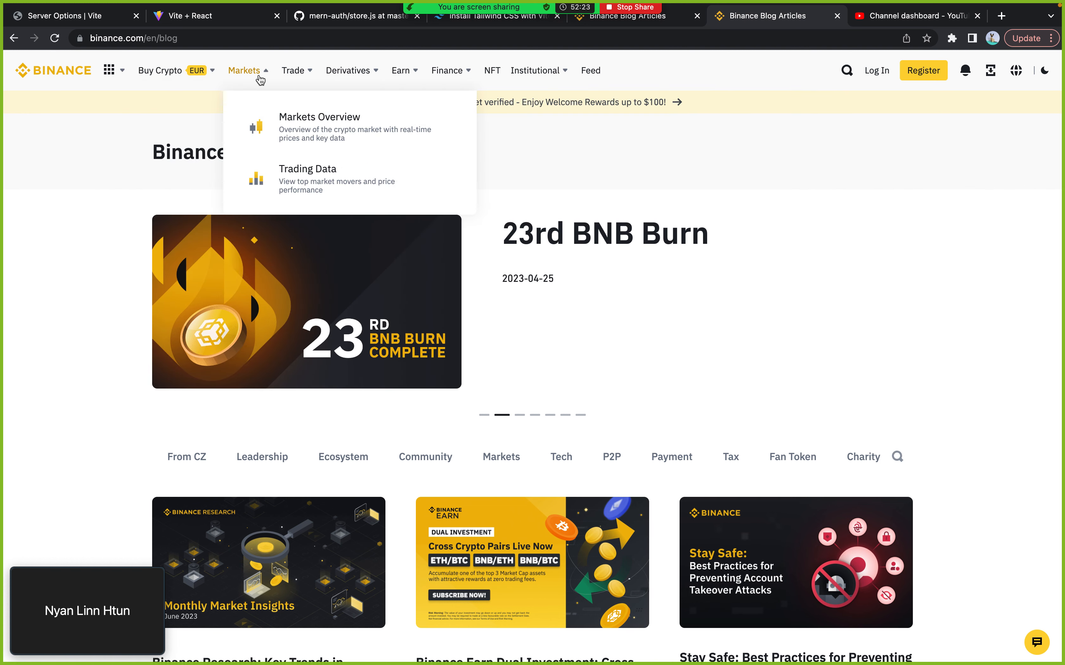
mouse_move(293, 81)
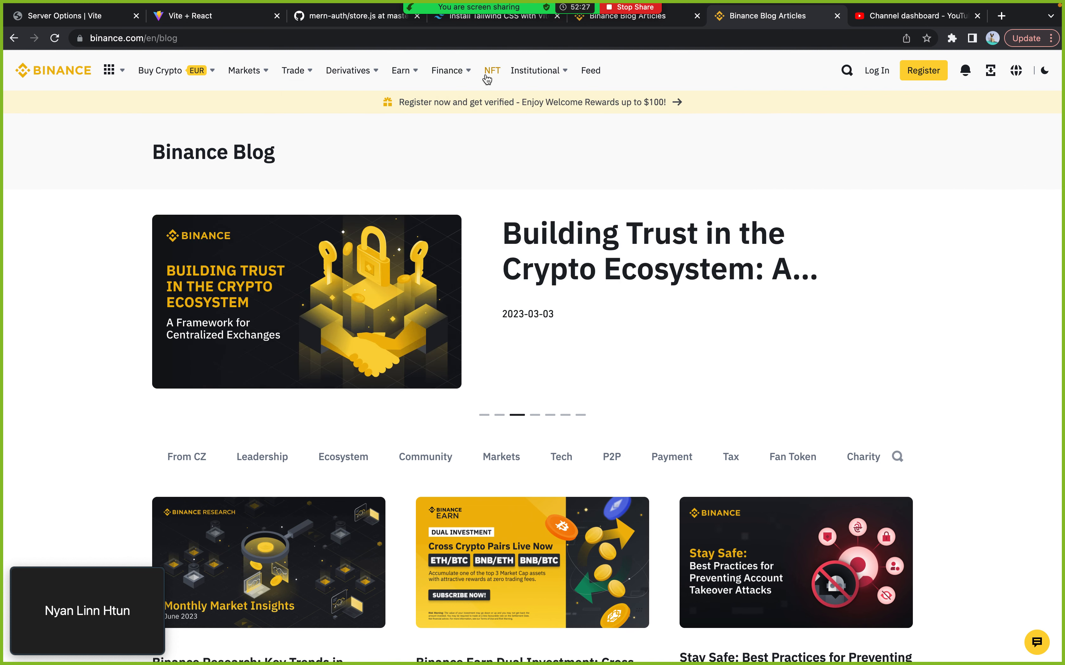
mouse_move(524, 77)
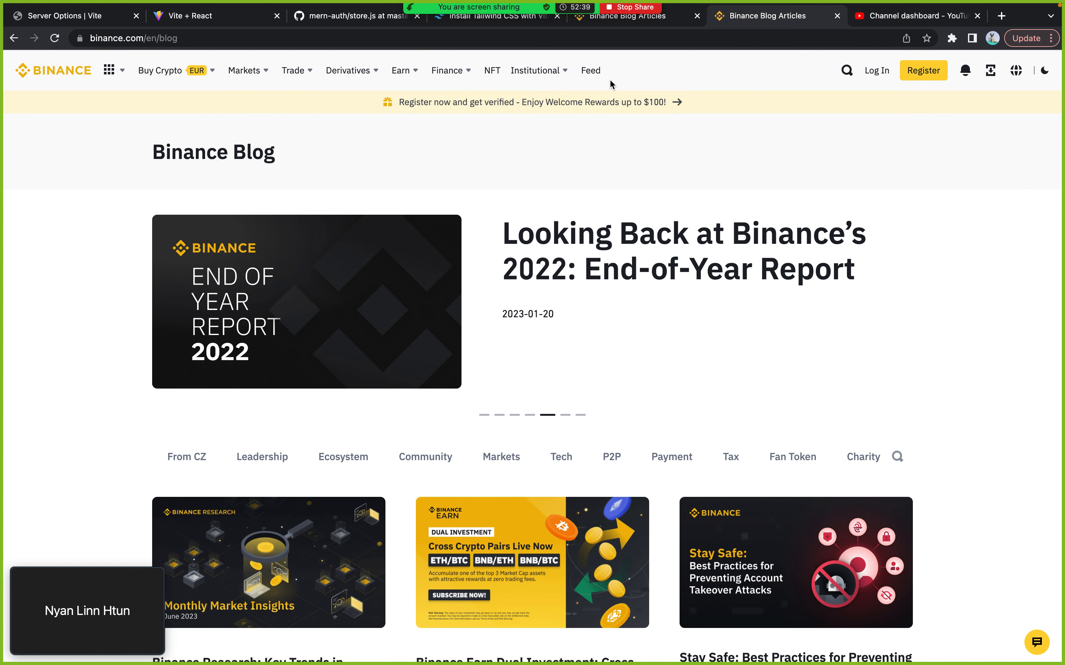
mouse_move(842, 79)
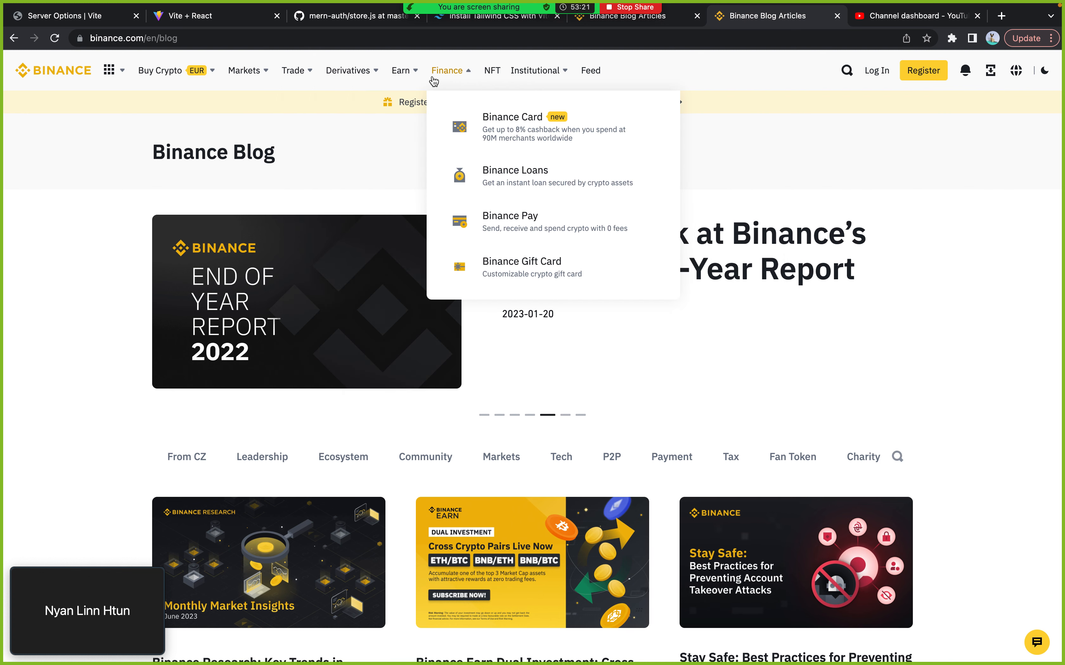
mouse_move(204, 79)
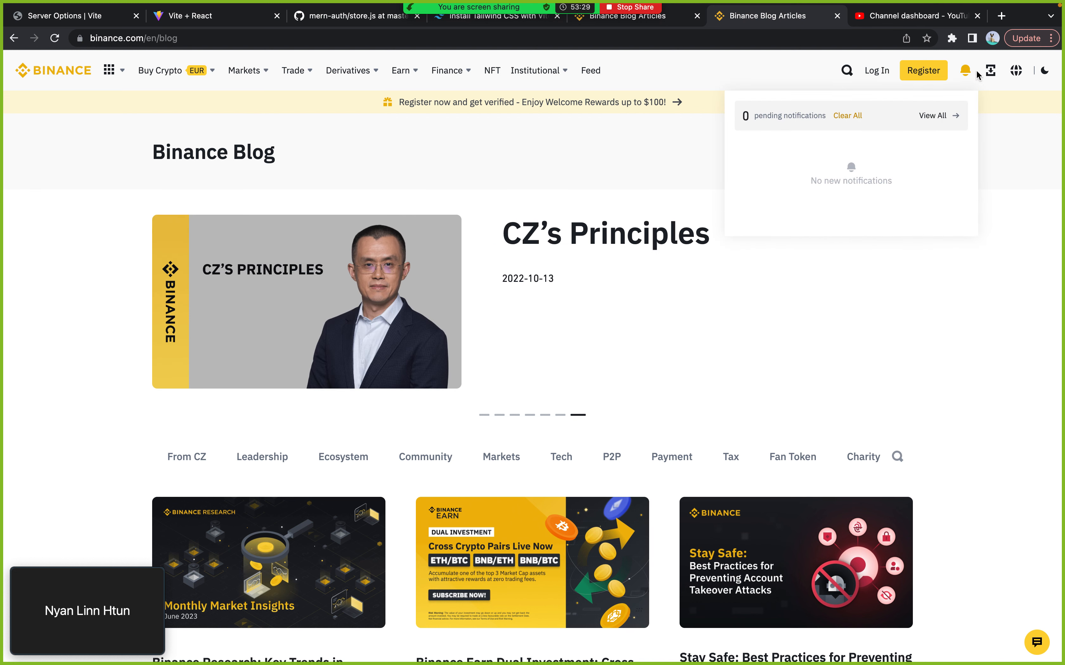
mouse_move(991, 74)
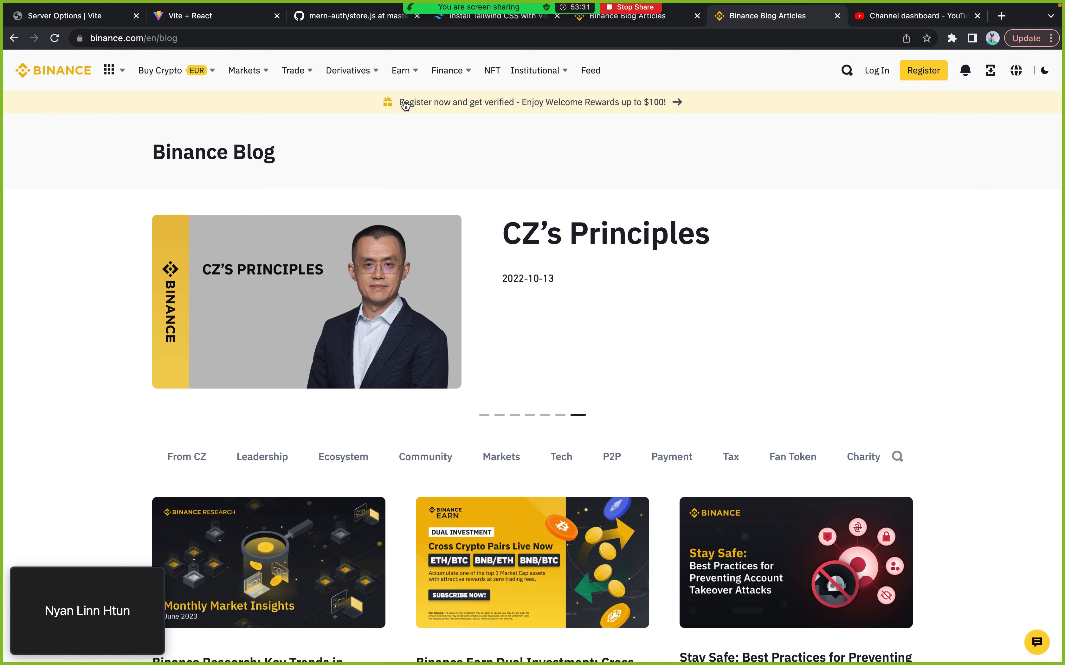
key(ctrl+Right)
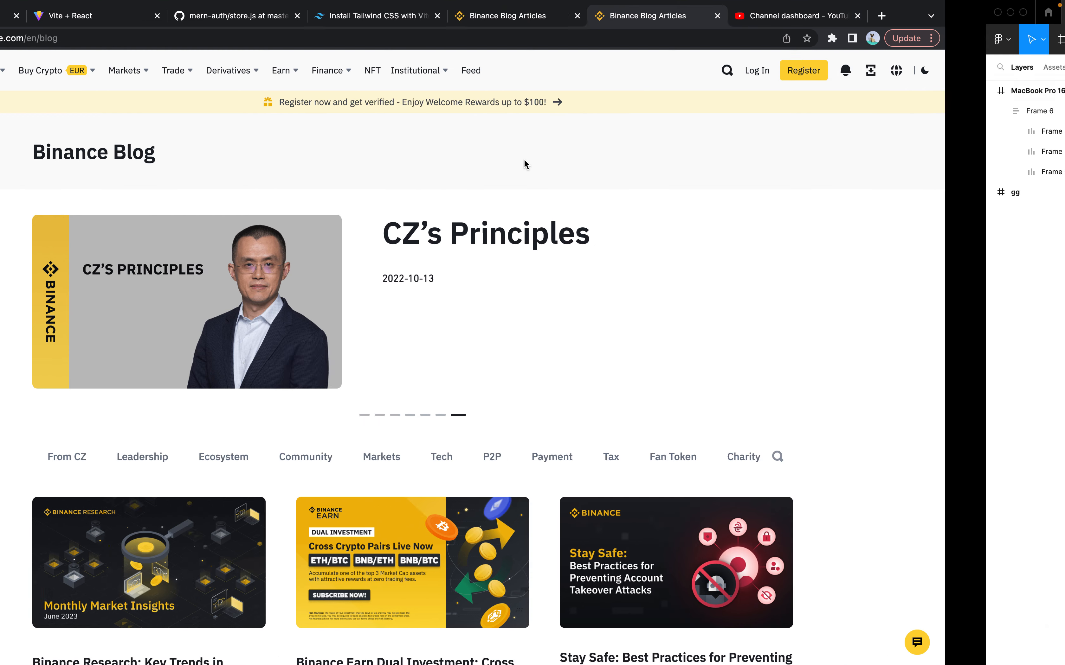
scroll(528, 165, up, 5)
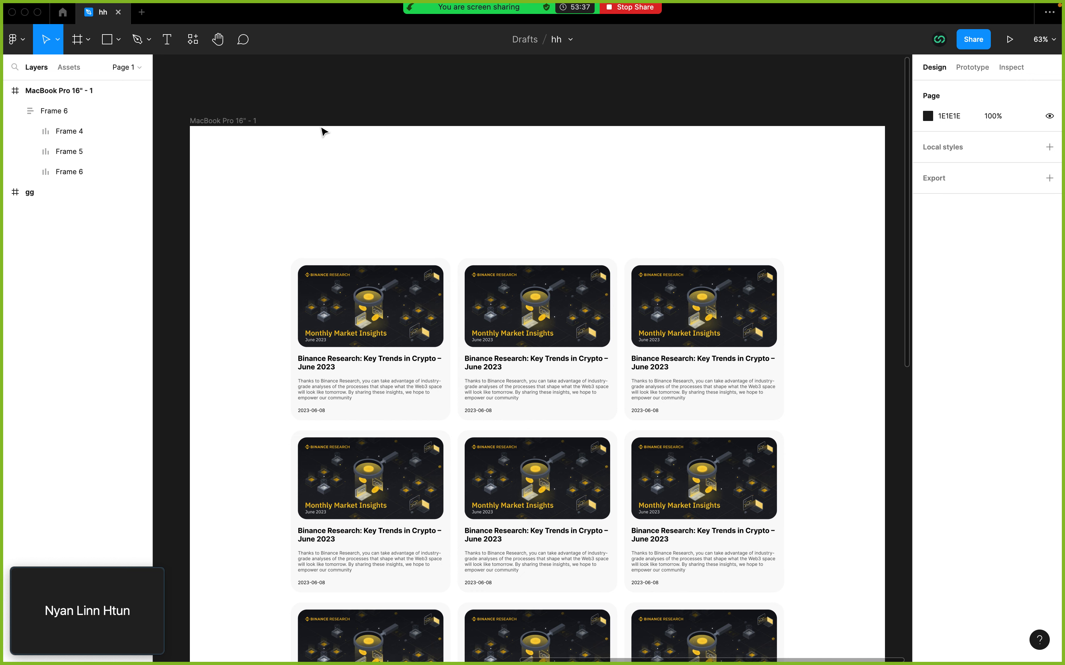
key(ctrl+Left)
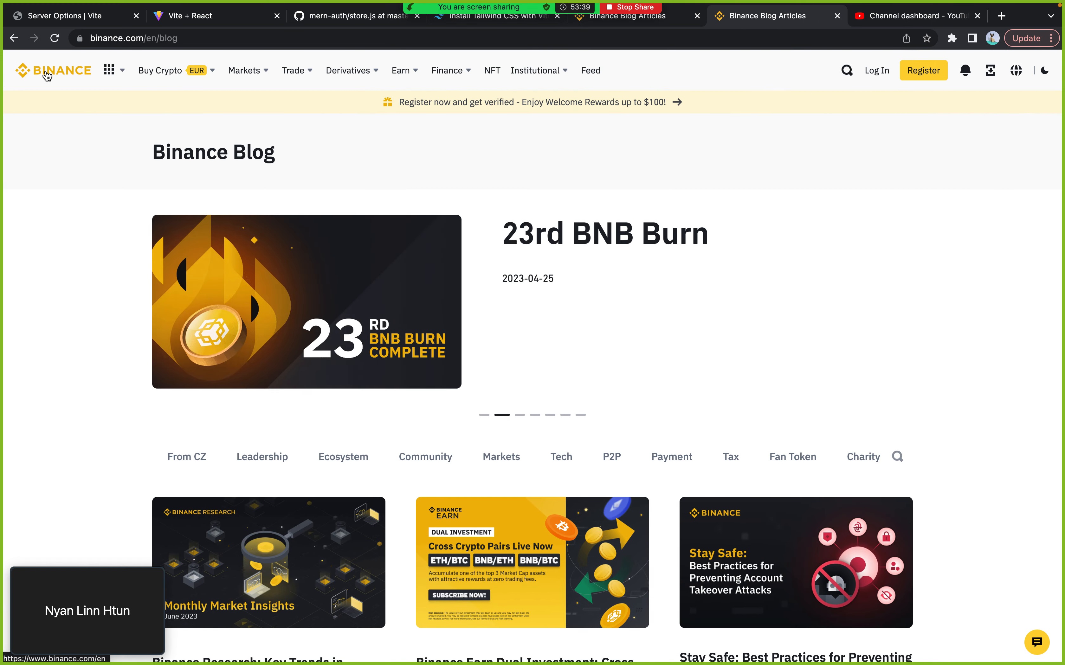
- Search the web for "binance logo download" in a new browser tab and look through the results
click(1000, 19)
text(b)
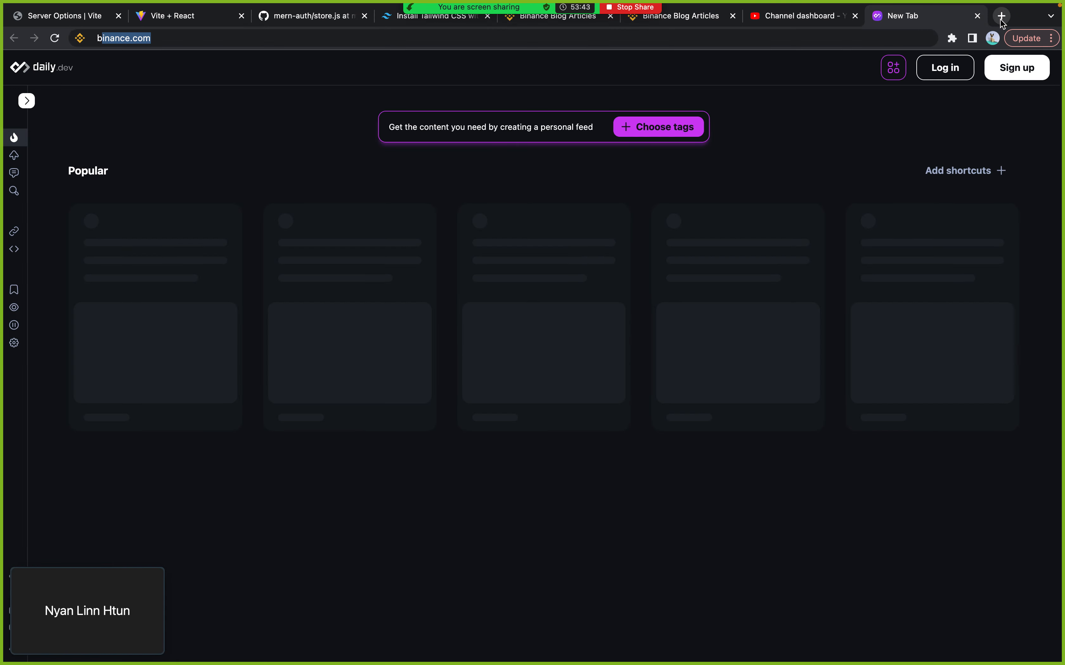
text(inance logo)
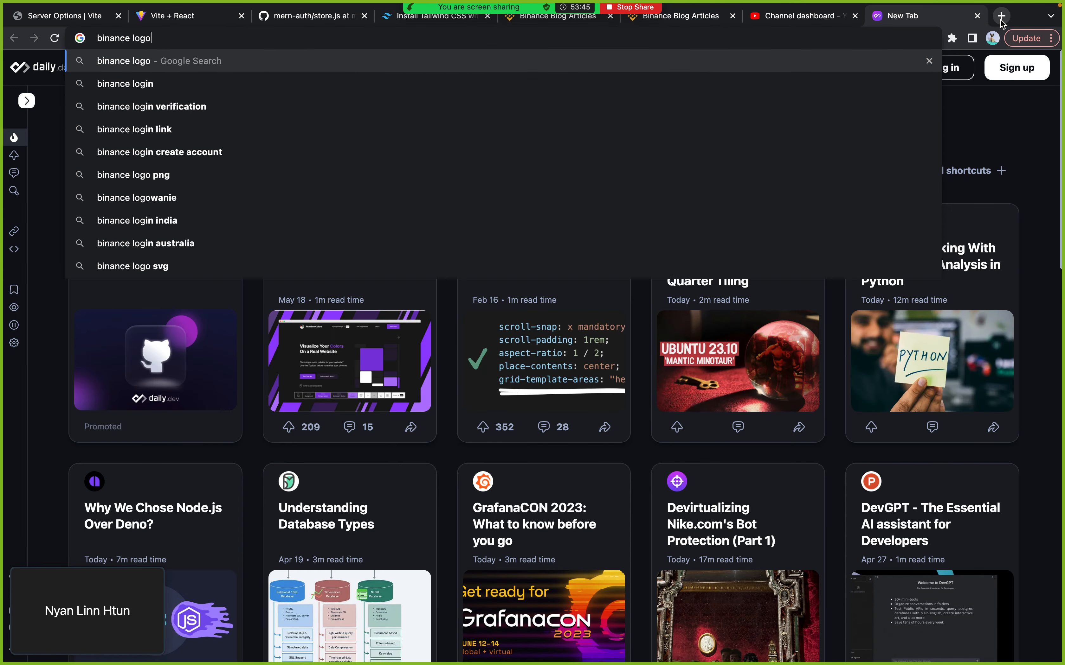
text( down)
key(Return)
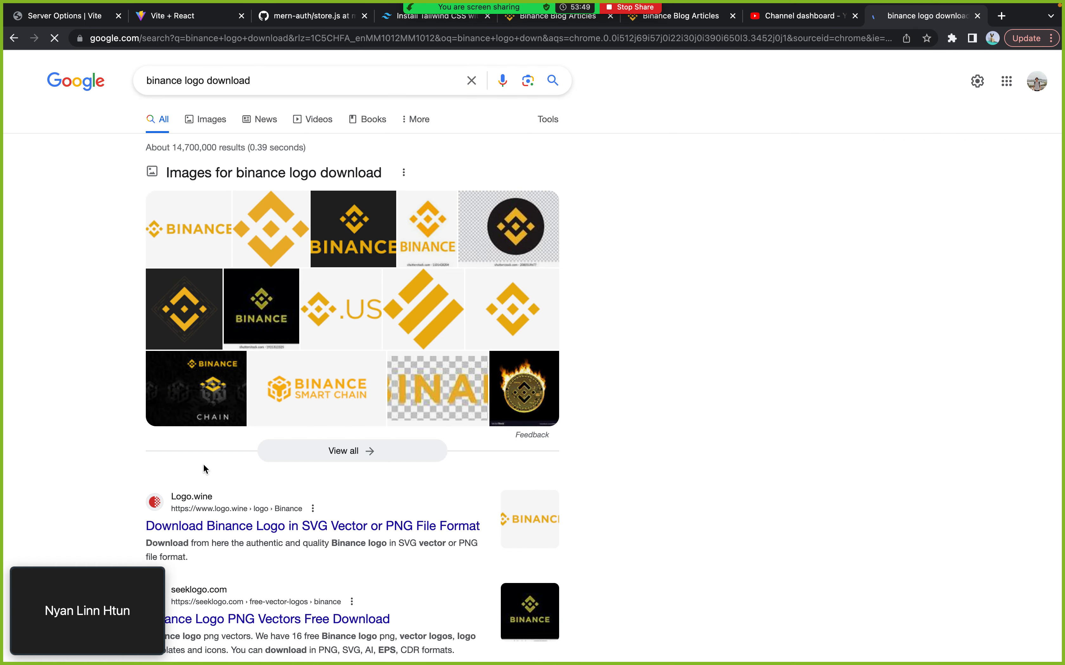
scroll(203, 467, down, 5)
scroll(199, 250, up, 5)
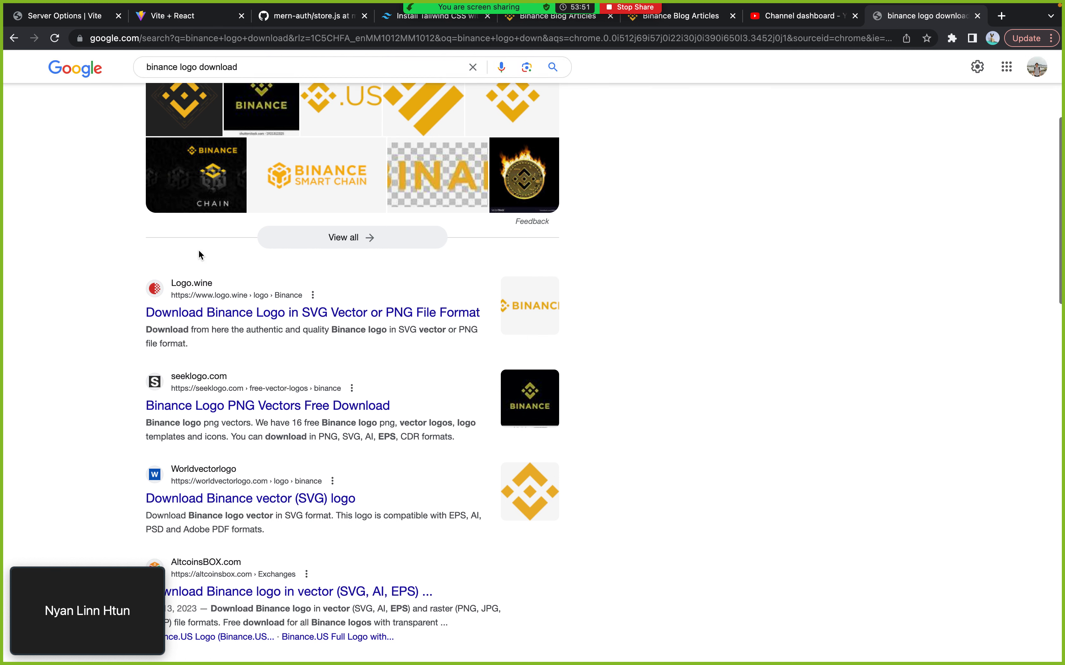
- Change the search to "binance logo" and open the Wikimedia result for File:Binance logo.svg
drag(207, 81, 311, 79)
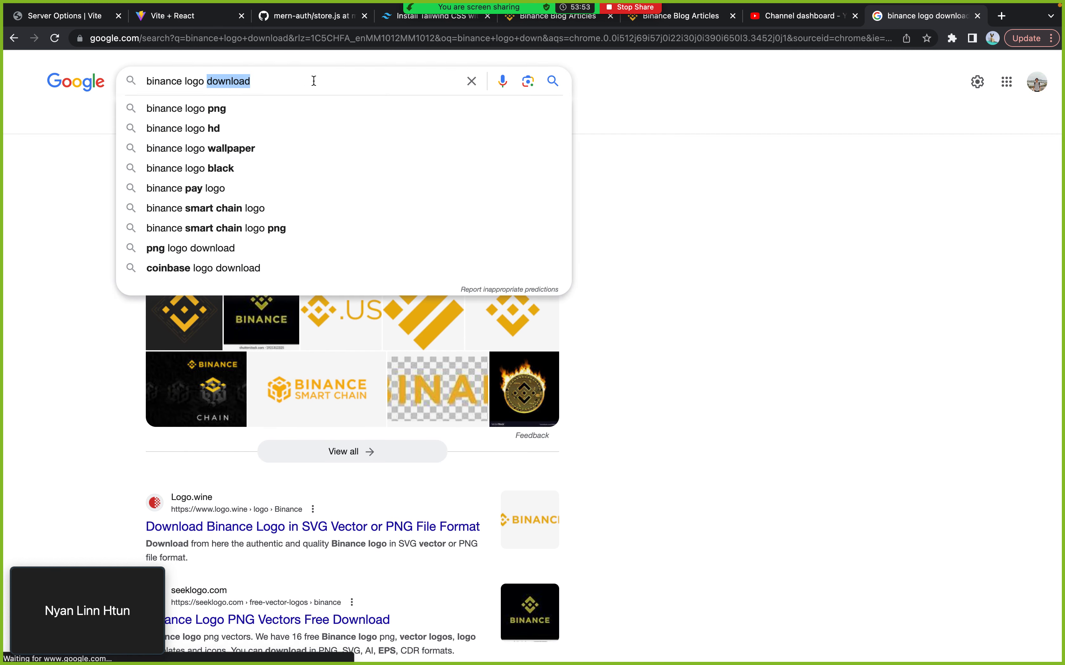
key(BackSpace)
key(Return)
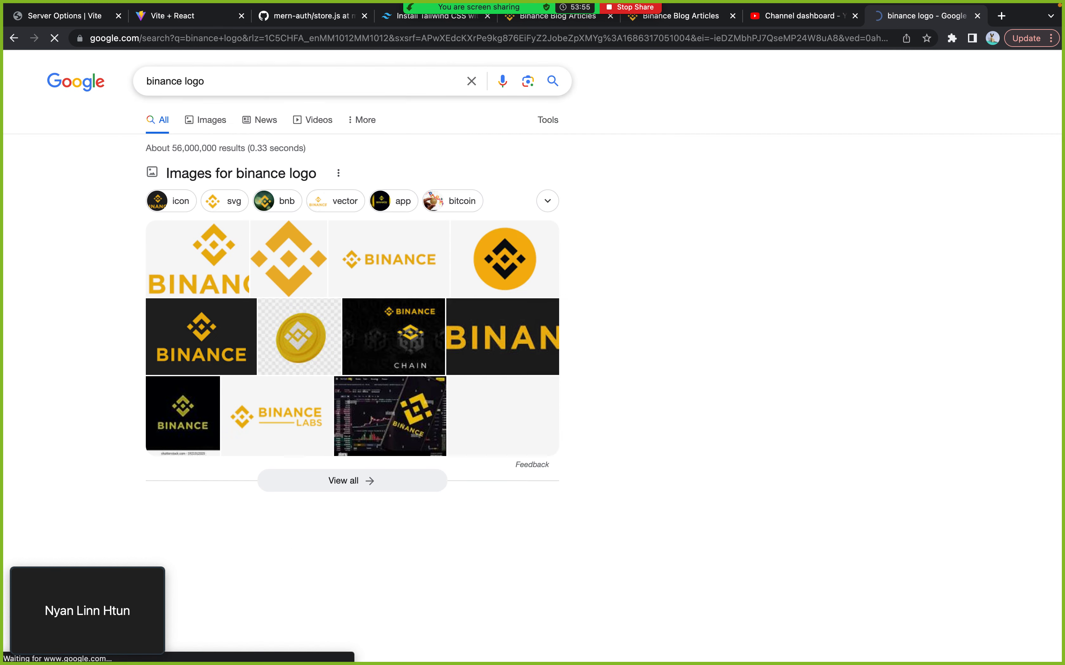
scroll(186, 282, down, 2)
scroll(185, 282, down, 1)
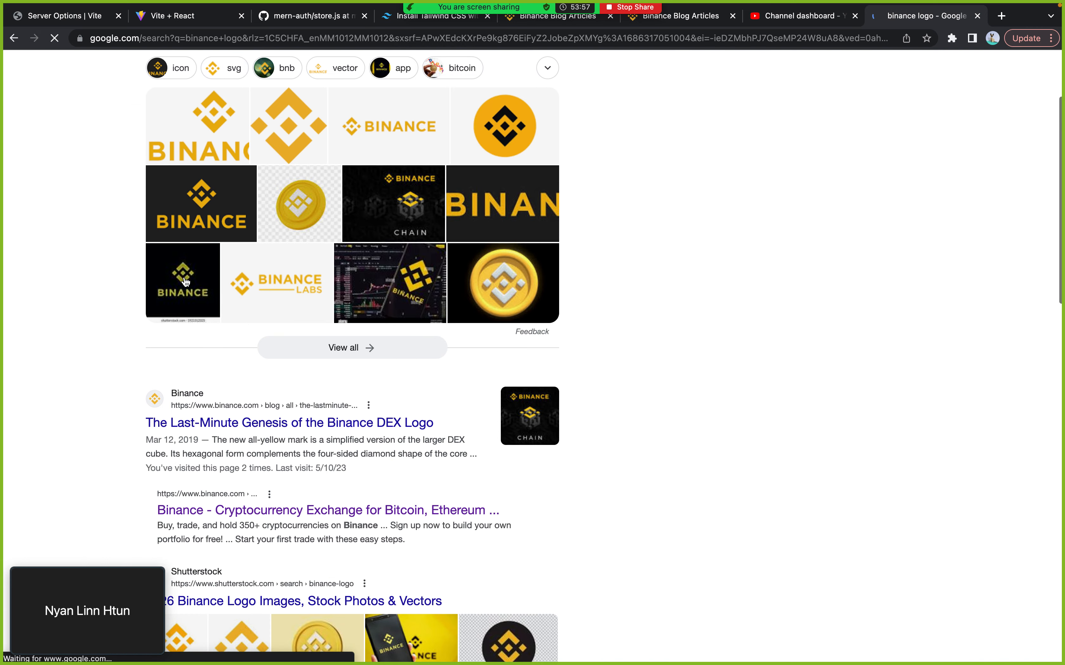
scroll(209, 437, down, 10)
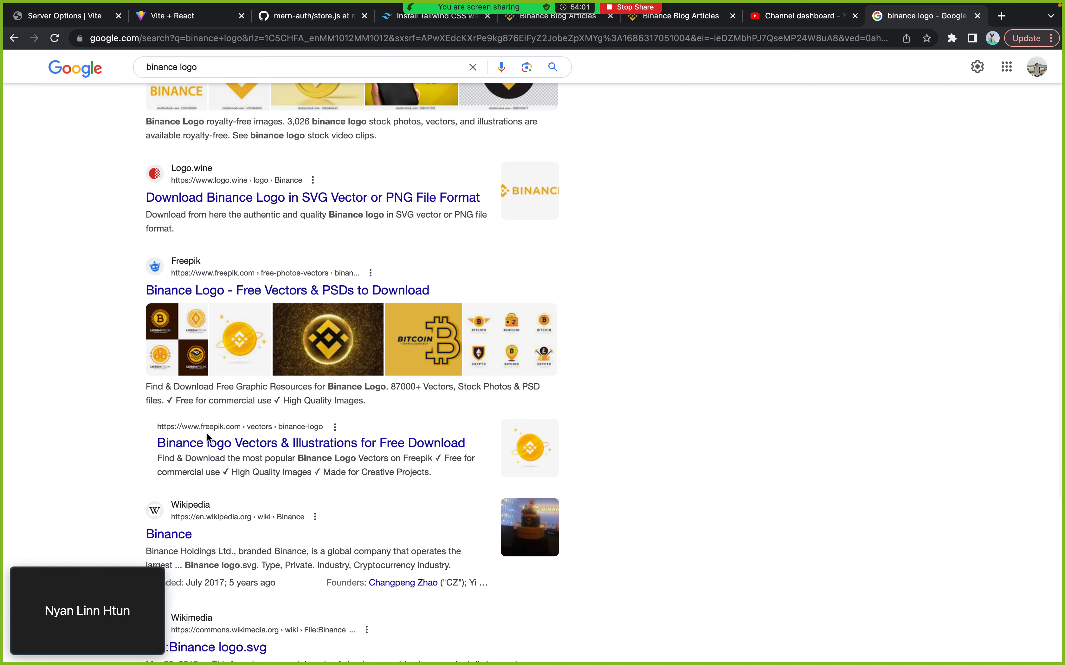
scroll(205, 483, down, 3)
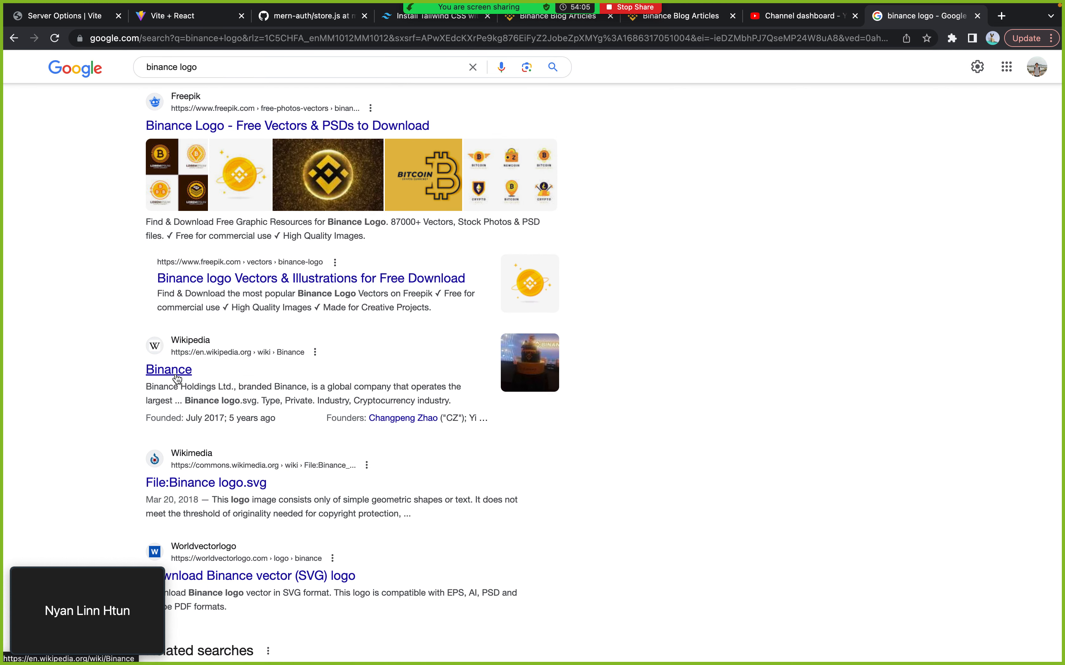
click(197, 483)
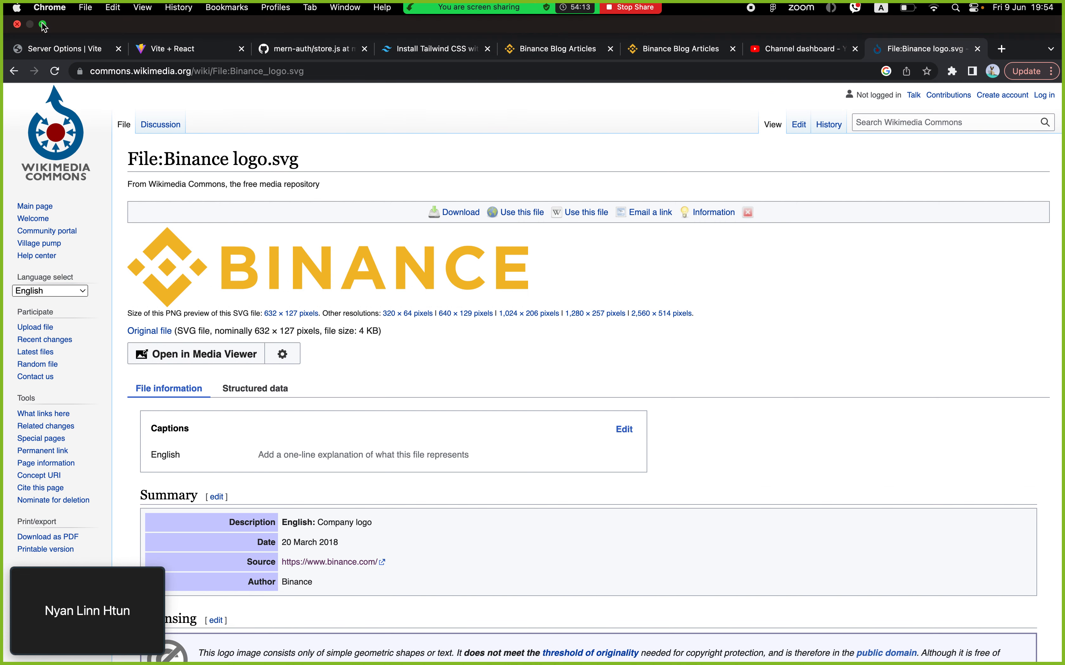
- Take the browser out of full screen and send the Wikimedia page's address to everyone in the Zoom meeting chat
click(43, 26)
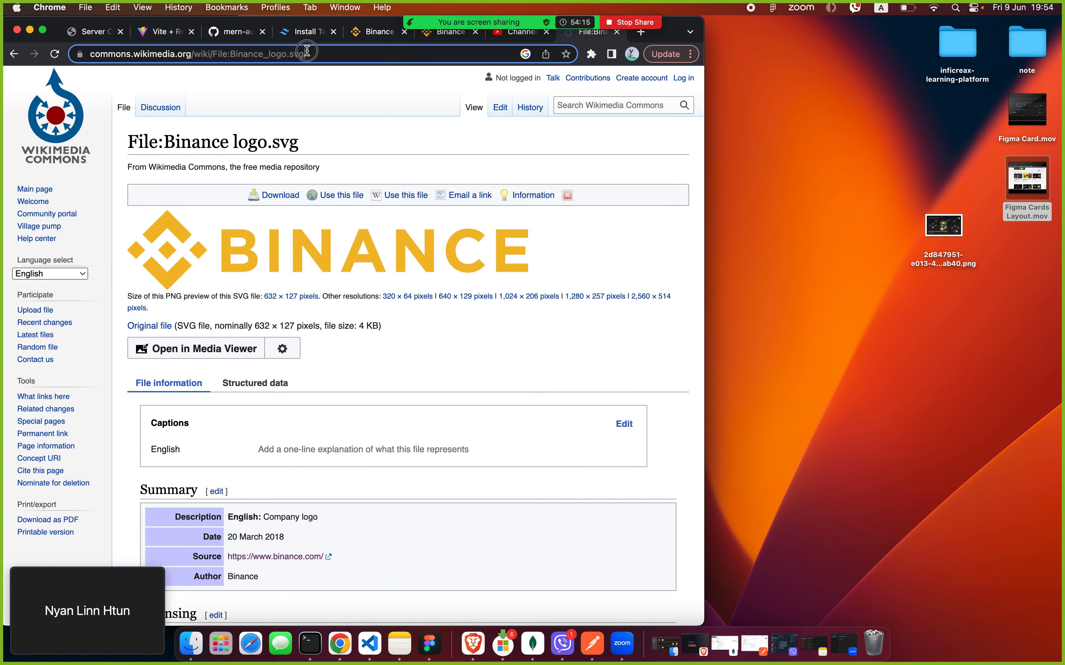
click(306, 51)
key(super+c)
mouse_move(420, 22)
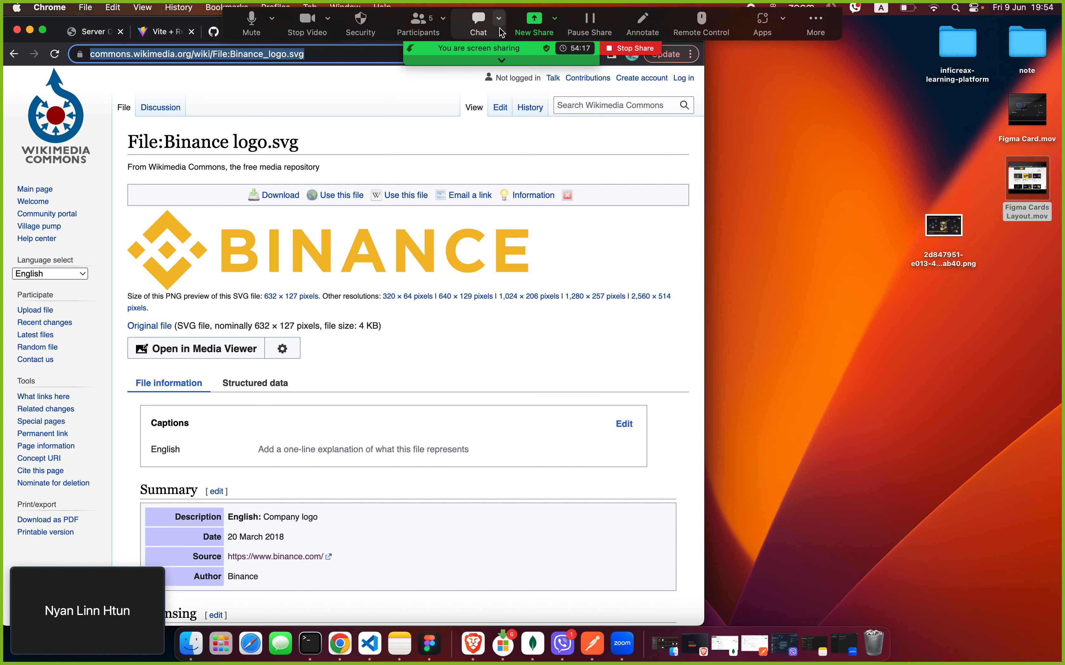
click(485, 37)
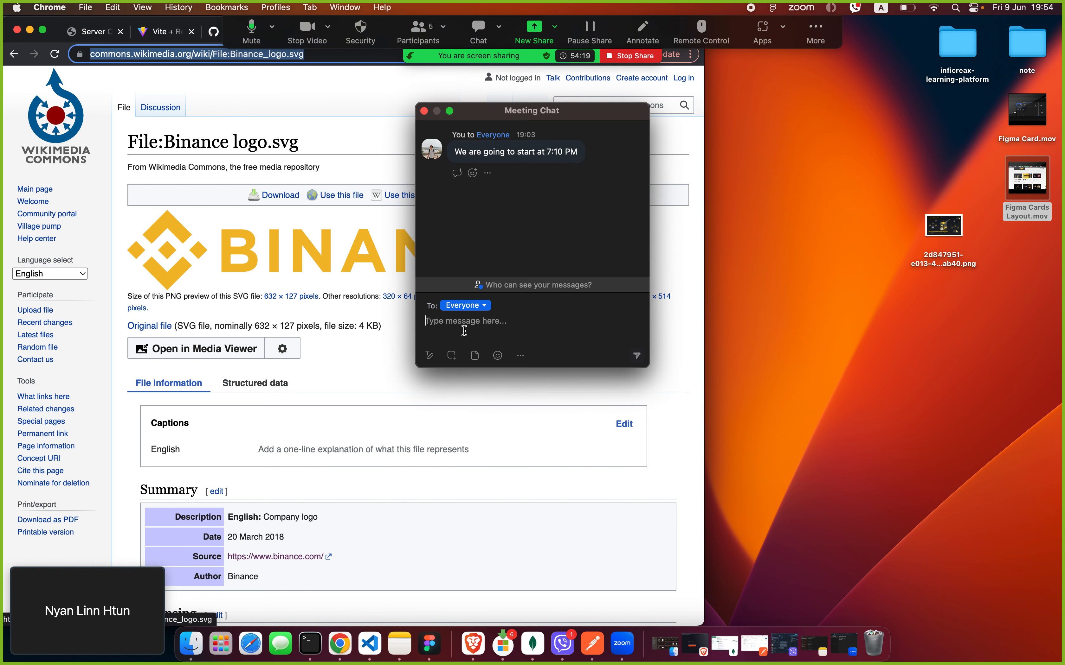
key(super+v)
key(Return)
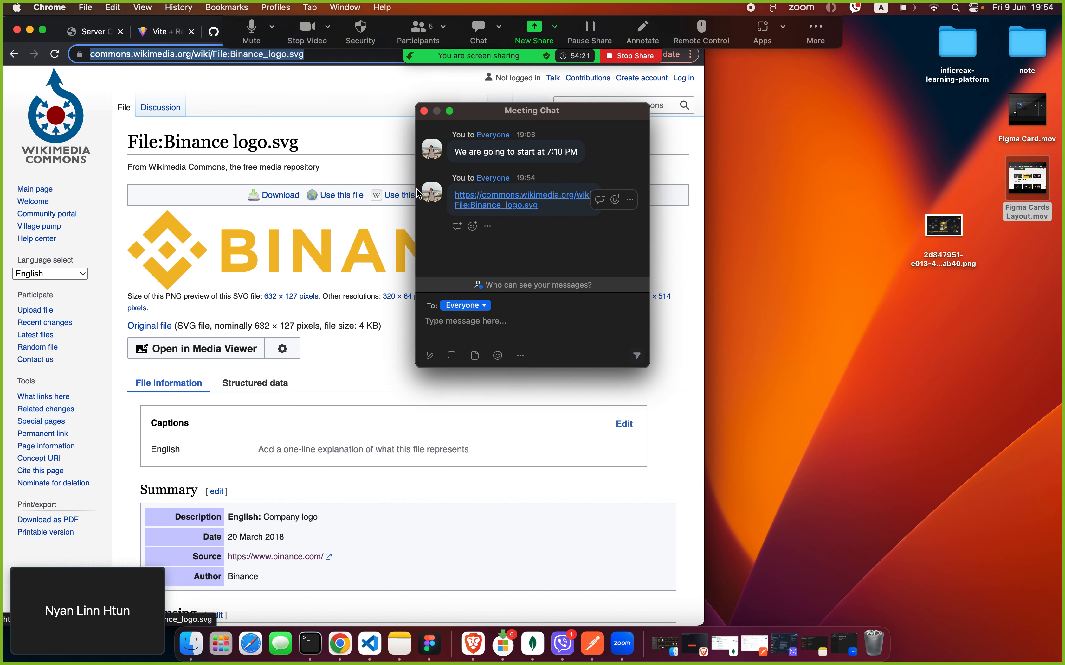
click(425, 111)
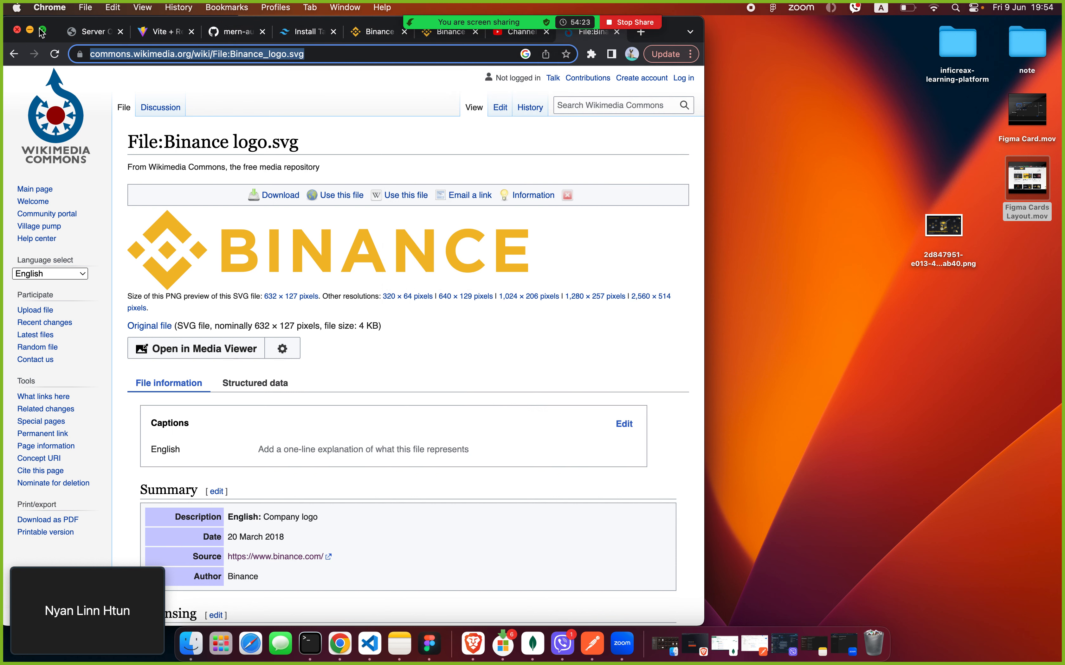
- Save the Binance logo image from the page to the desktop and arrange the Figma window so the saved file is within reach
drag(234, 249, 975, 404)
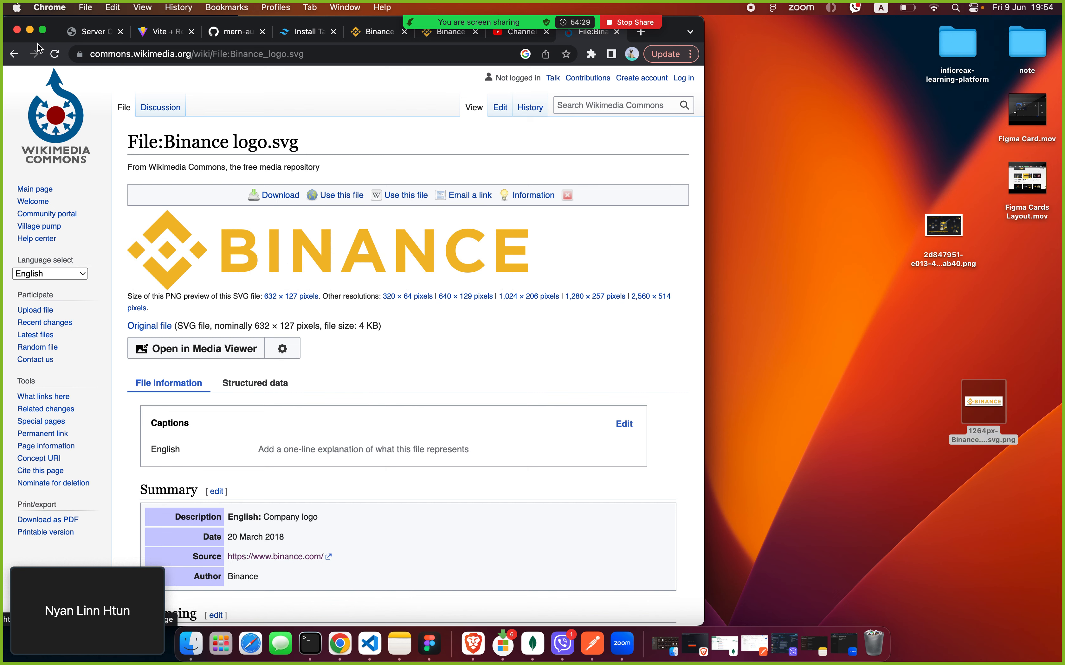
click(29, 31)
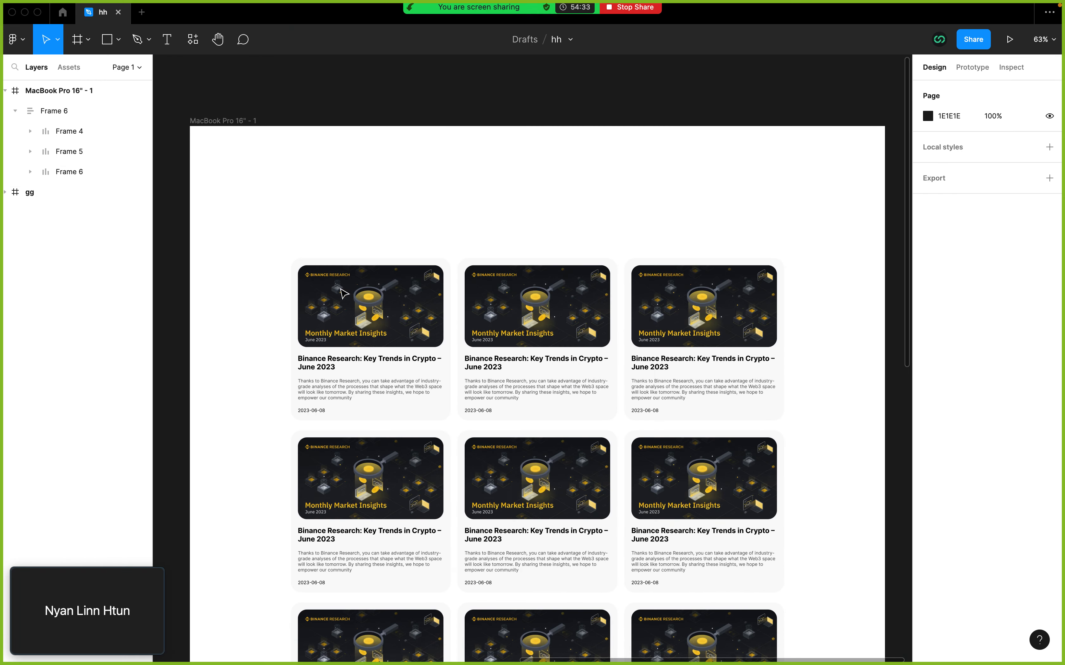
click(38, 12)
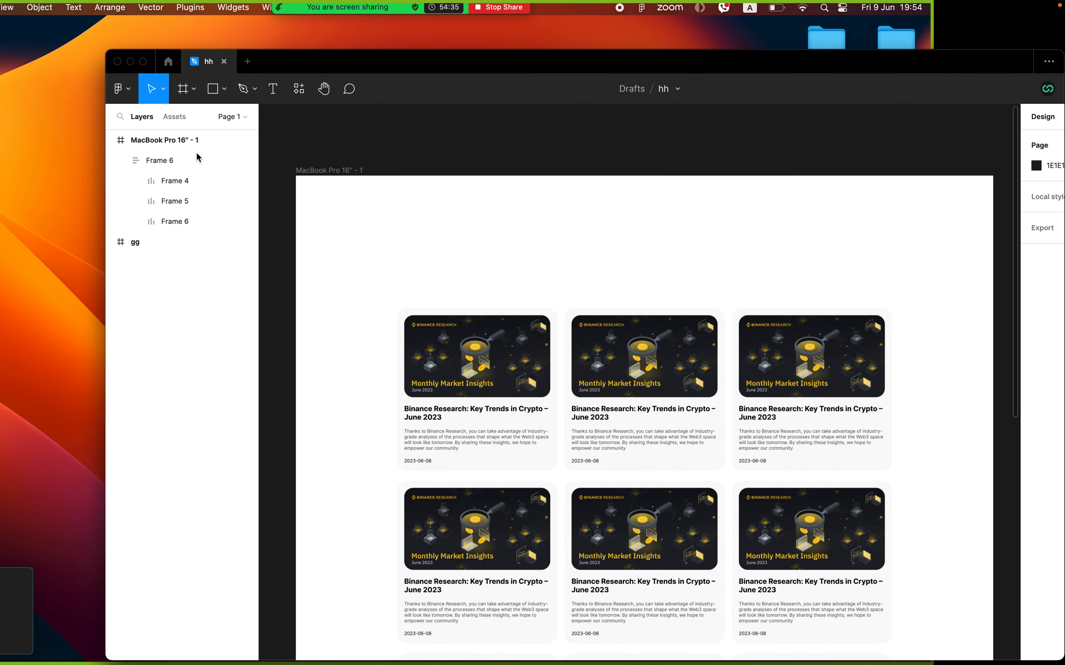
drag(567, 62, 349, 66)
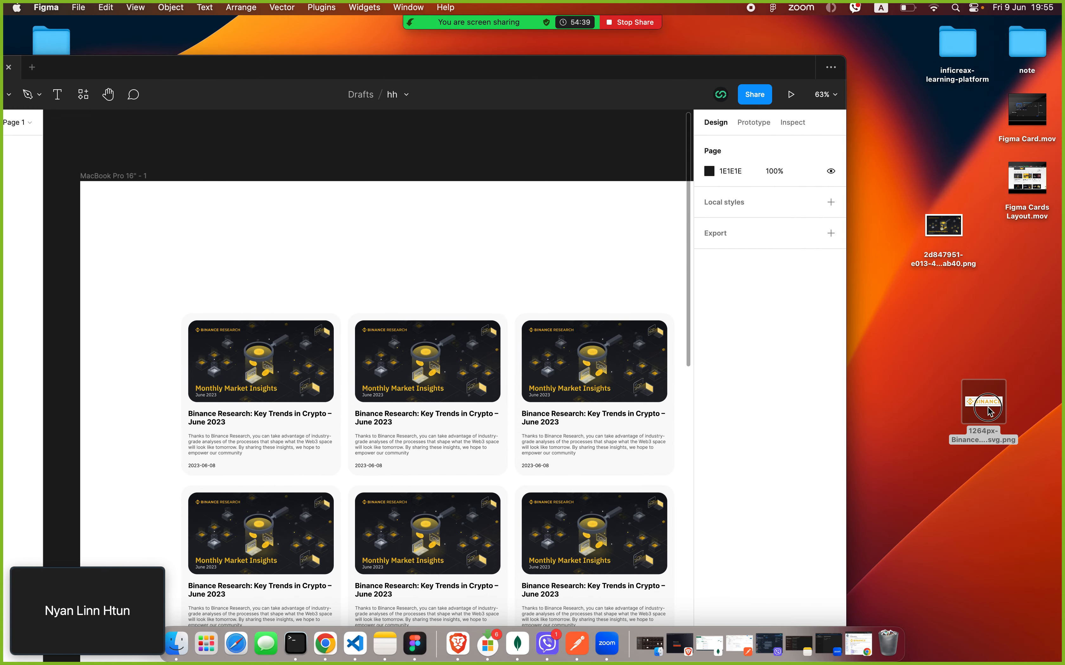
- Place the saved Binance logo in the upper-left corner of the MacBook Pro 16" - 1 frame and scale it to about 230 × 46
drag(988, 412, 349, 240)
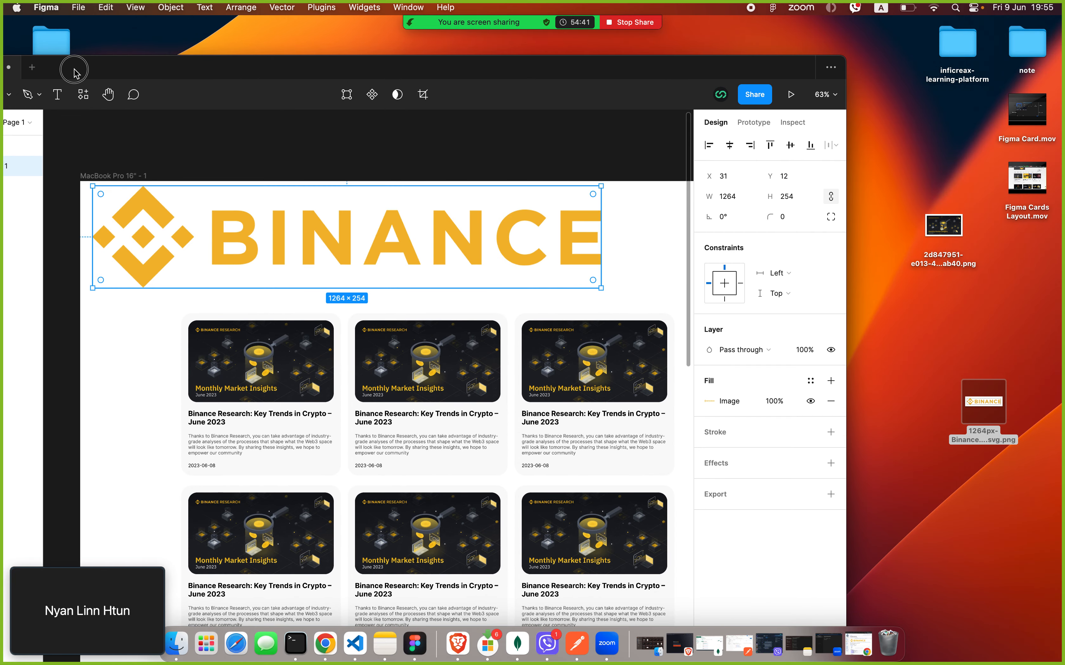
drag(74, 69, 201, 64)
click(56, 62)
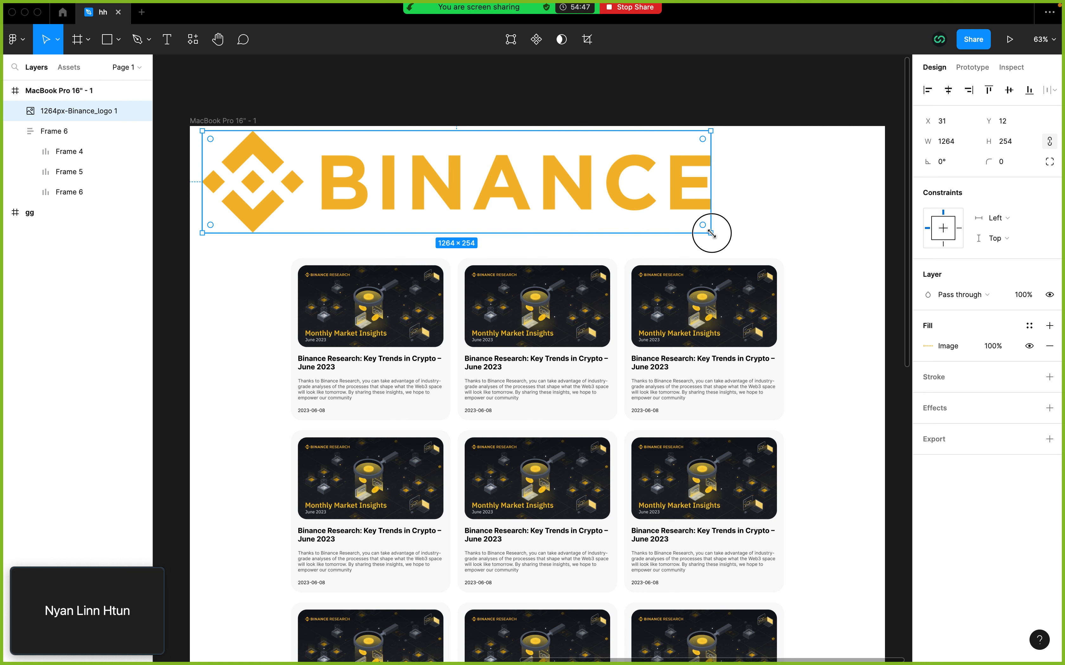
drag(711, 234, 267, 145)
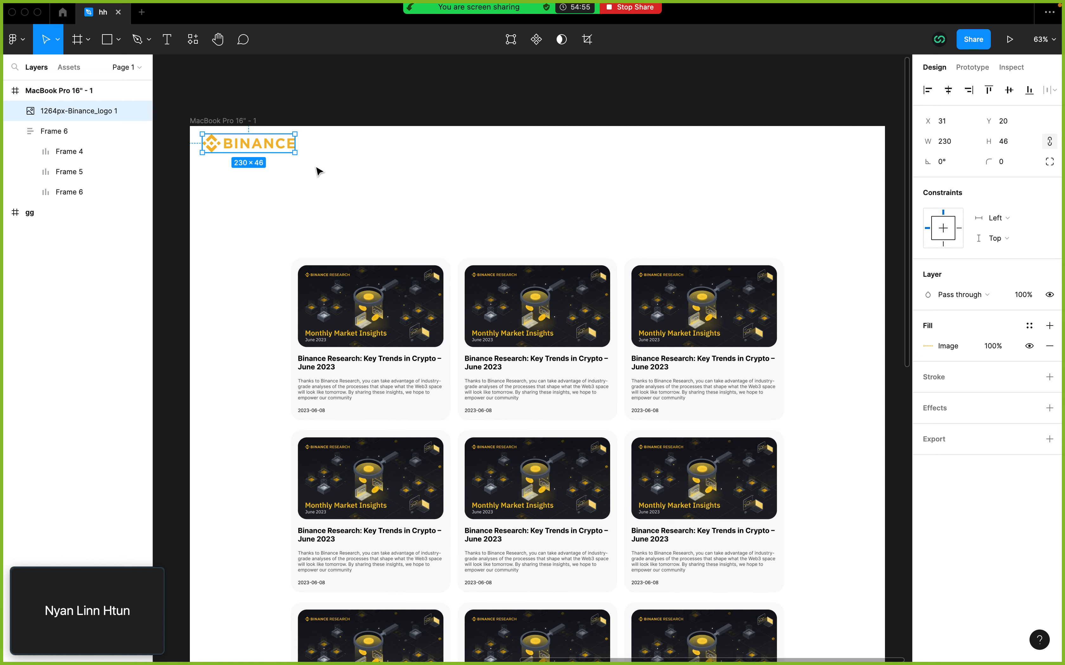
- Switch back to the Chrome window showing the Wikimedia logo page and make it full screen
key(ctrl+Left)
key(ctrl+Right)
key(ctrl+Left)
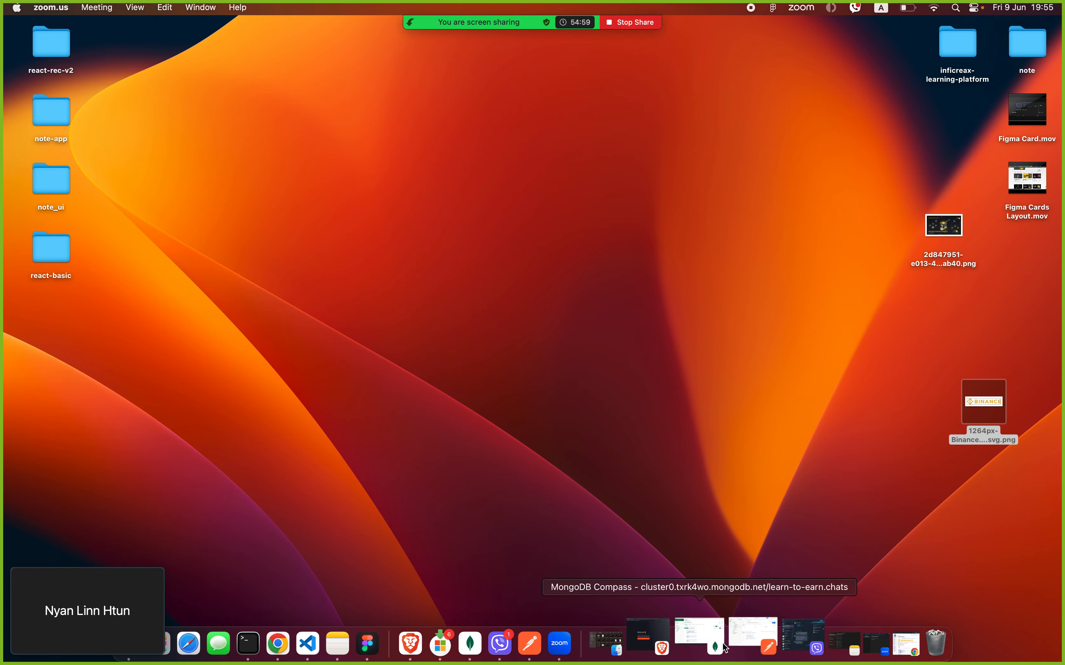
click(853, 640)
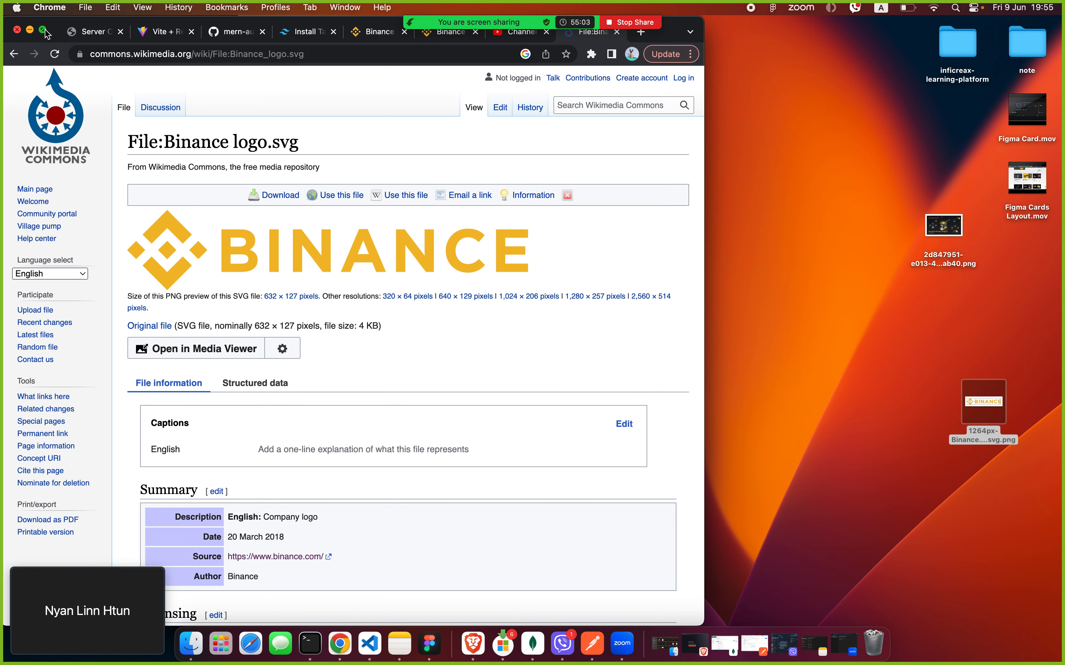
click(43, 30)
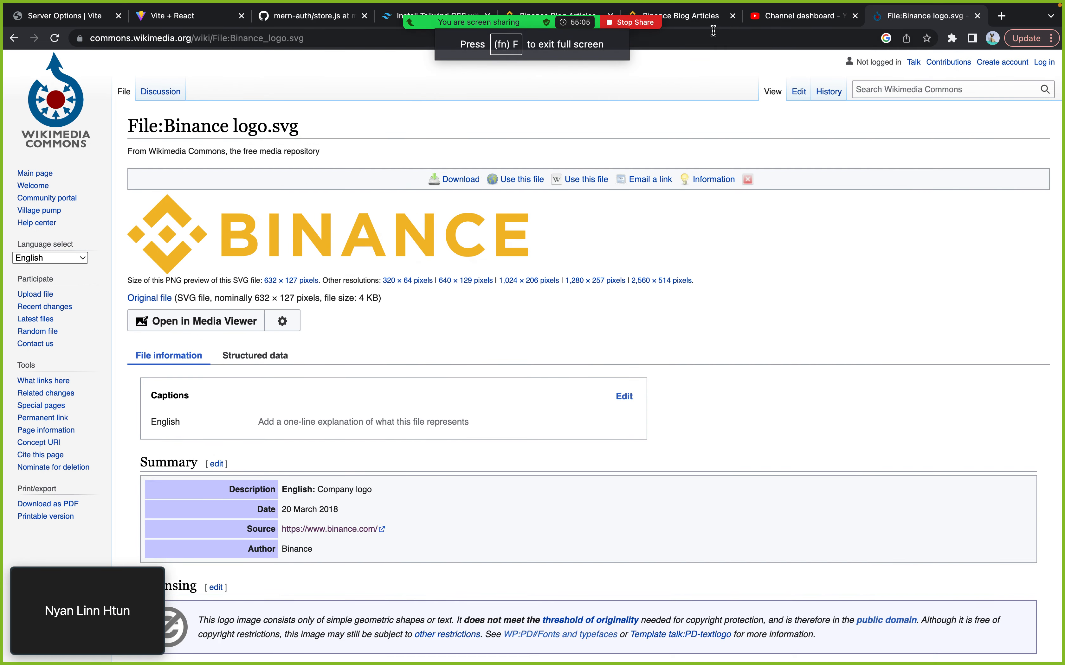
- Using the Binance Blog's navigation bar as reference, add the text "Buy Crypto" beside the logo in the Figma frame
click(703, 21)
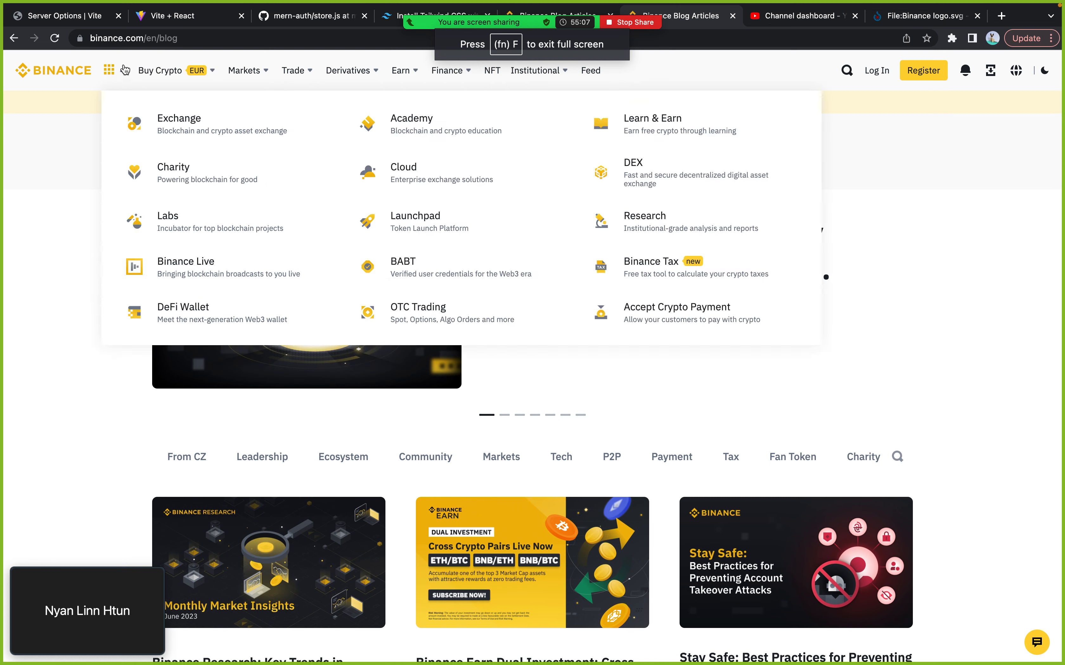
mouse_move(138, 73)
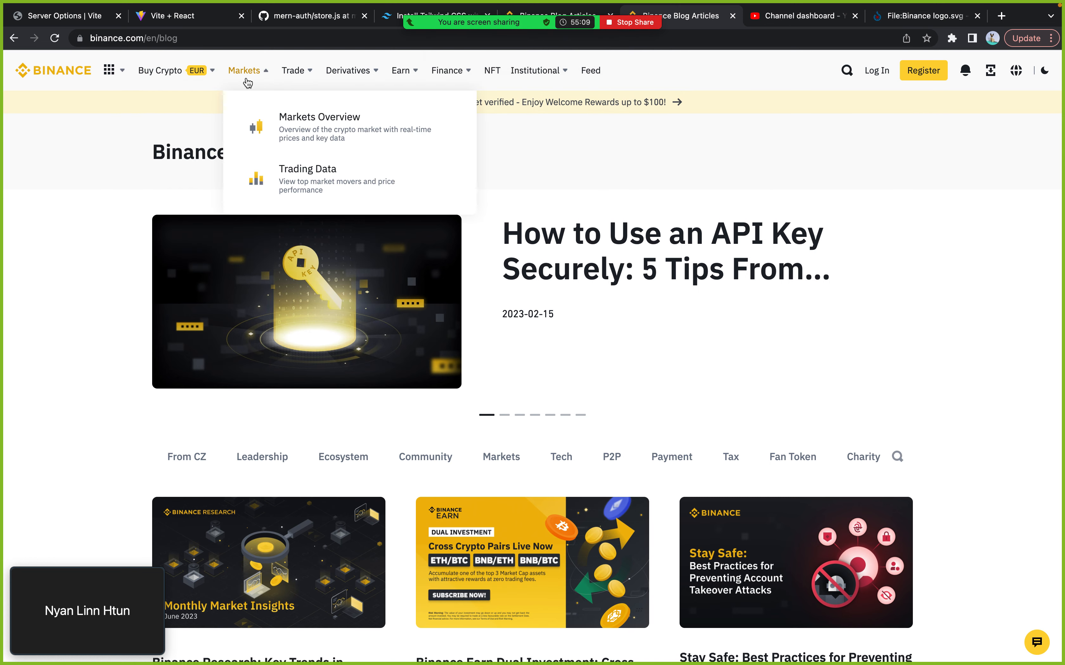
key(ctrl+Right)
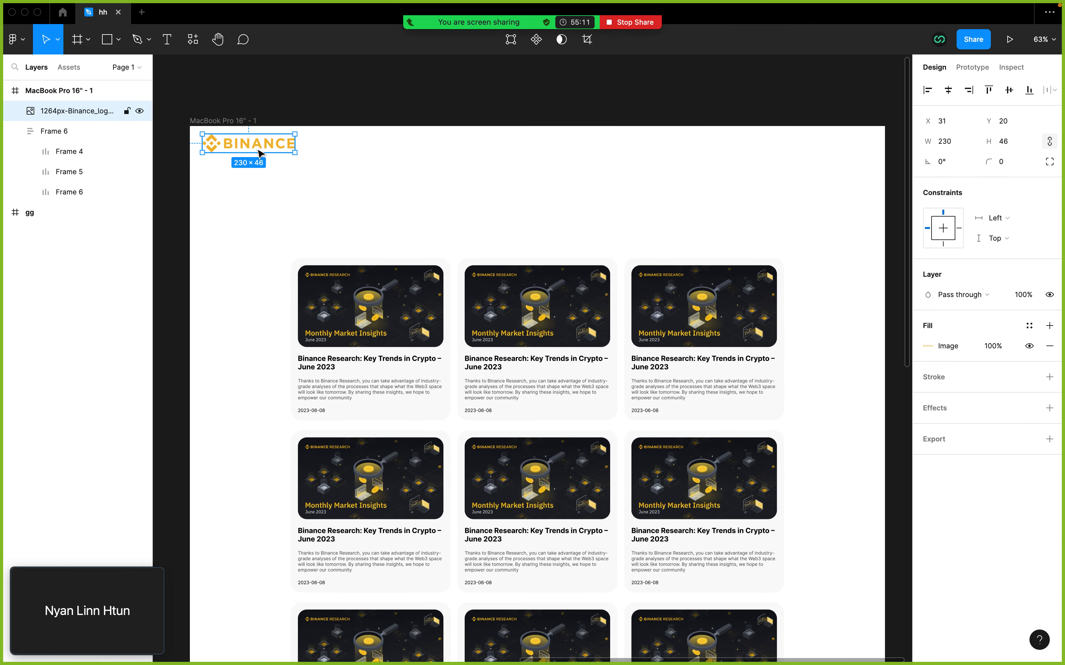
click(167, 39)
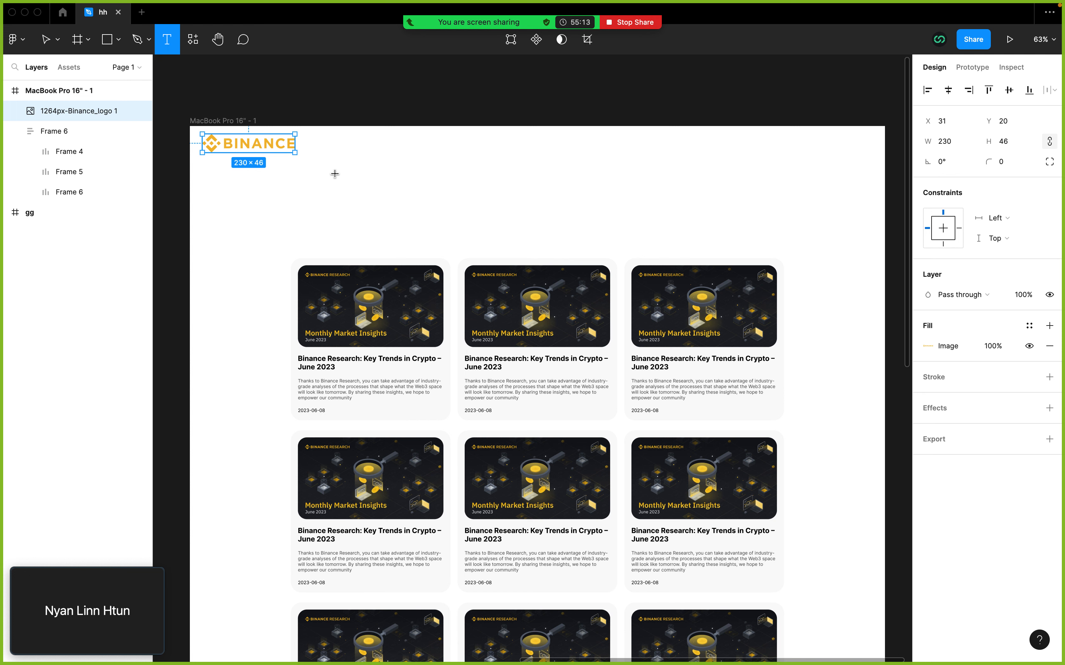
click(322, 151)
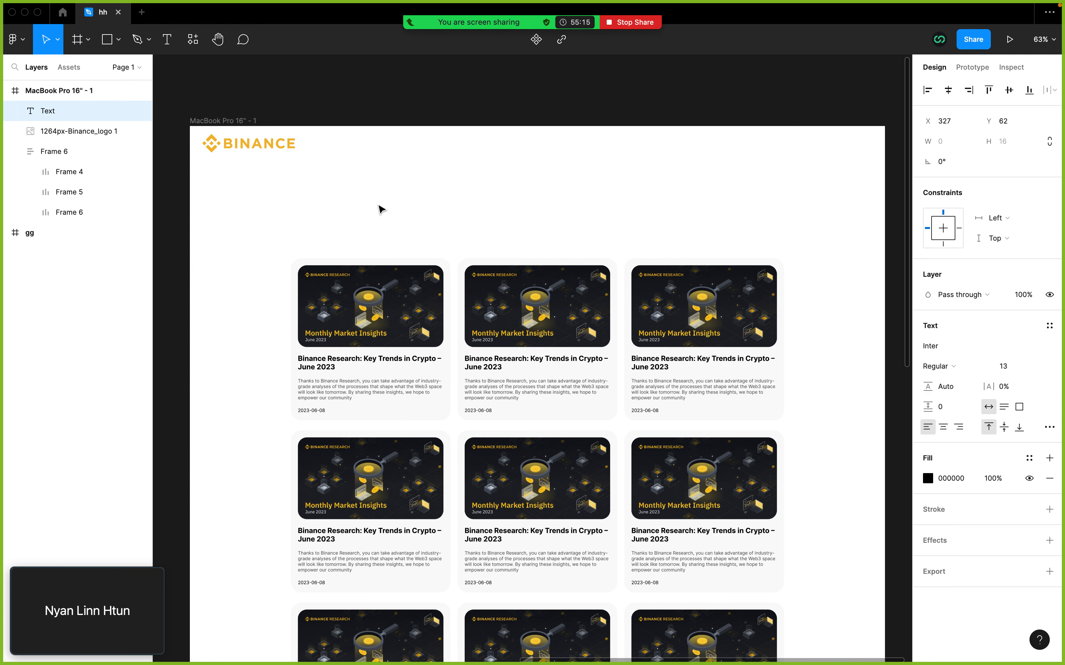
text(Buy)
key(super+Tab)
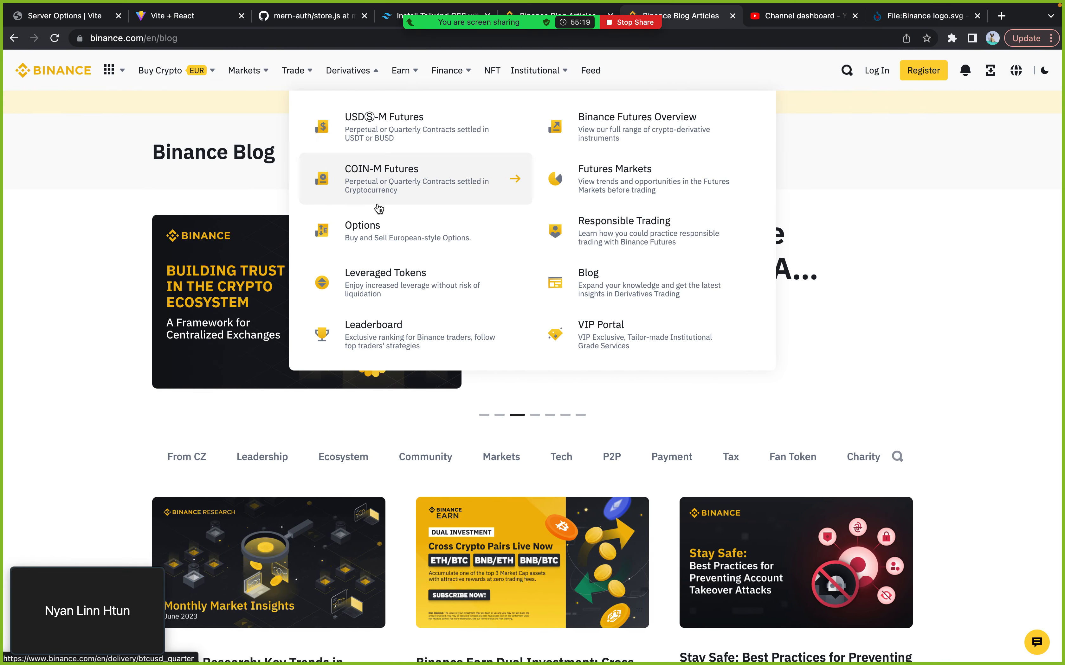
key(super+Tab)
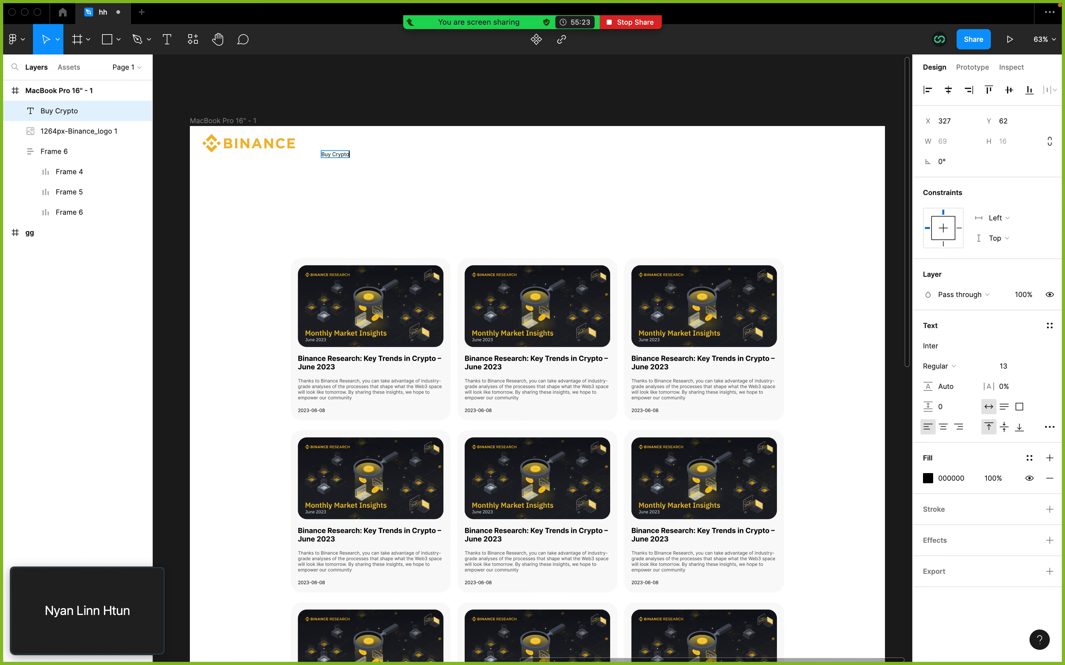
- Compare the Buy Crypto label in the Figma frame with the menu entries in the Binance Blog's navigation bar
key(super+Tab)
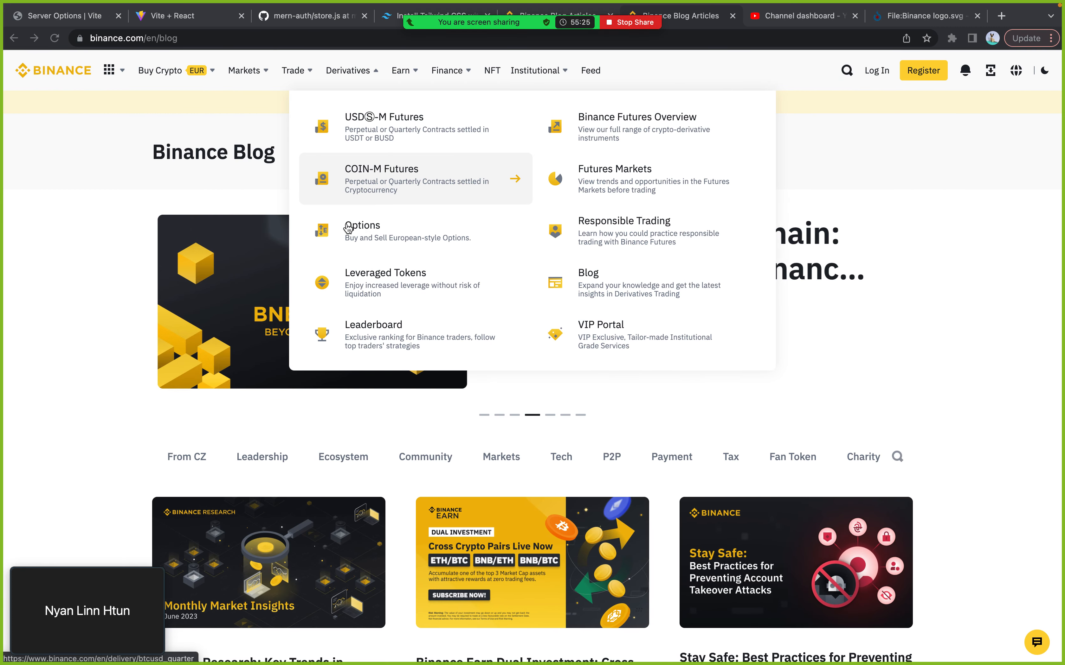
mouse_move(197, 92)
mouse_move(247, 84)
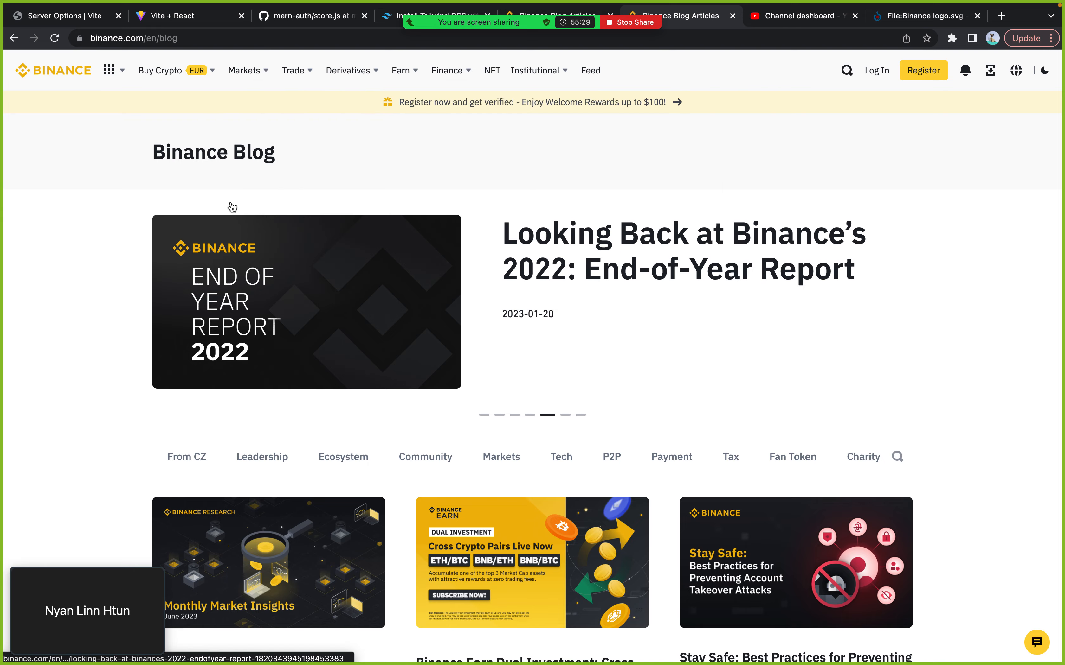
key(super+Tab)
click(323, 207)
scroll(316, 212, up, 5)
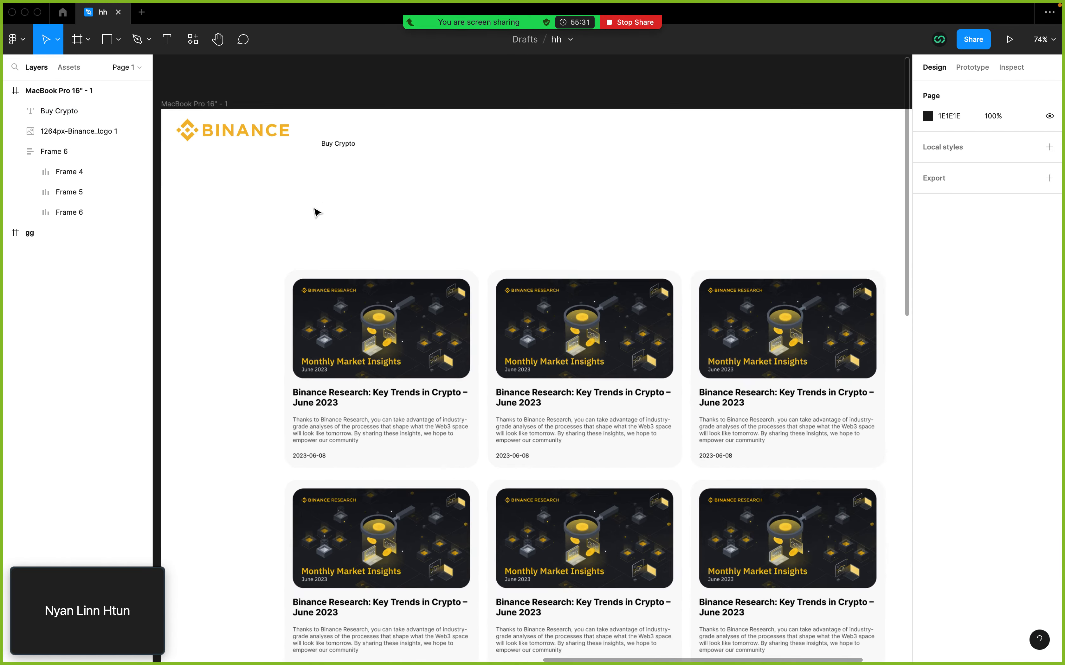
scroll(308, 220, up, 2)
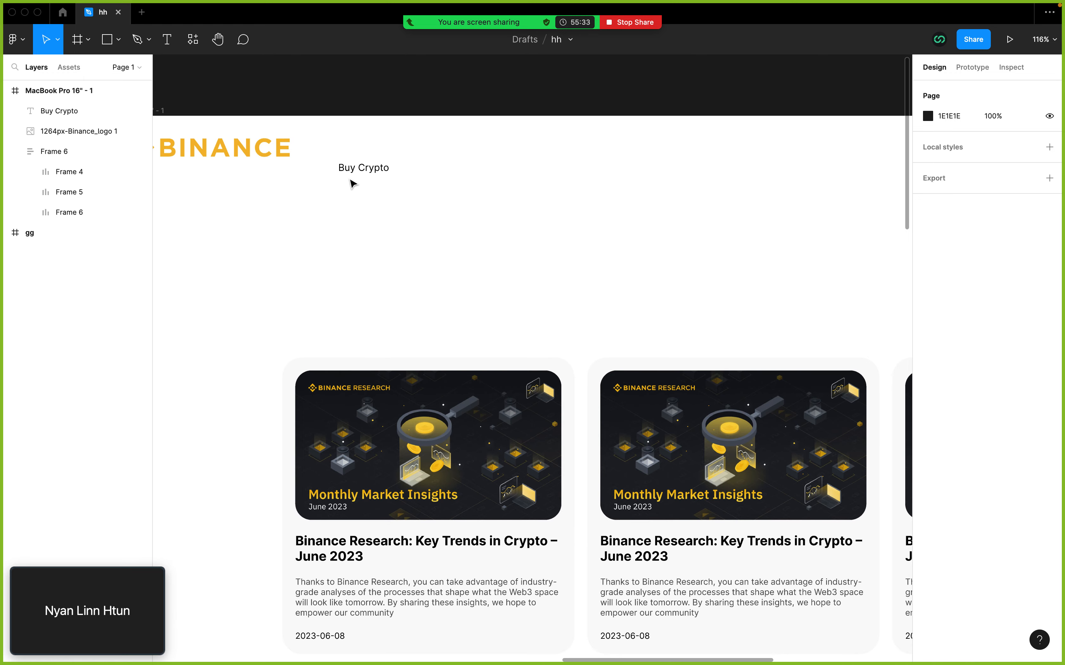
key(super+Tab)
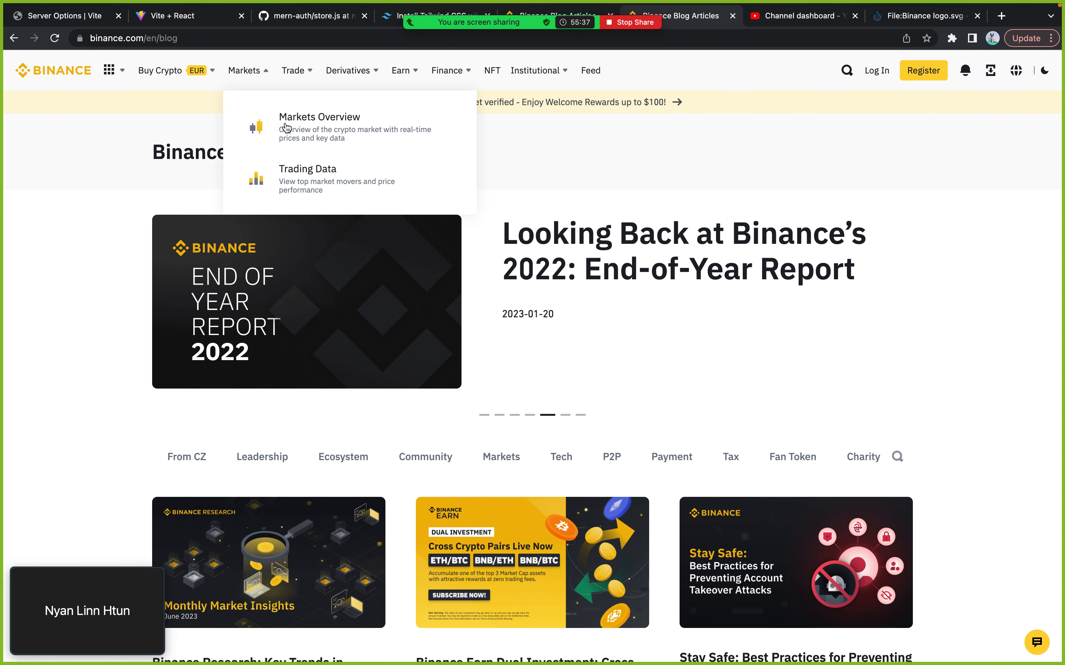
key(ctrl+Right)
- Duplicate the Buy Crypto label to its right at X 414 and change the copy's text to "Markets"
click(366, 171)
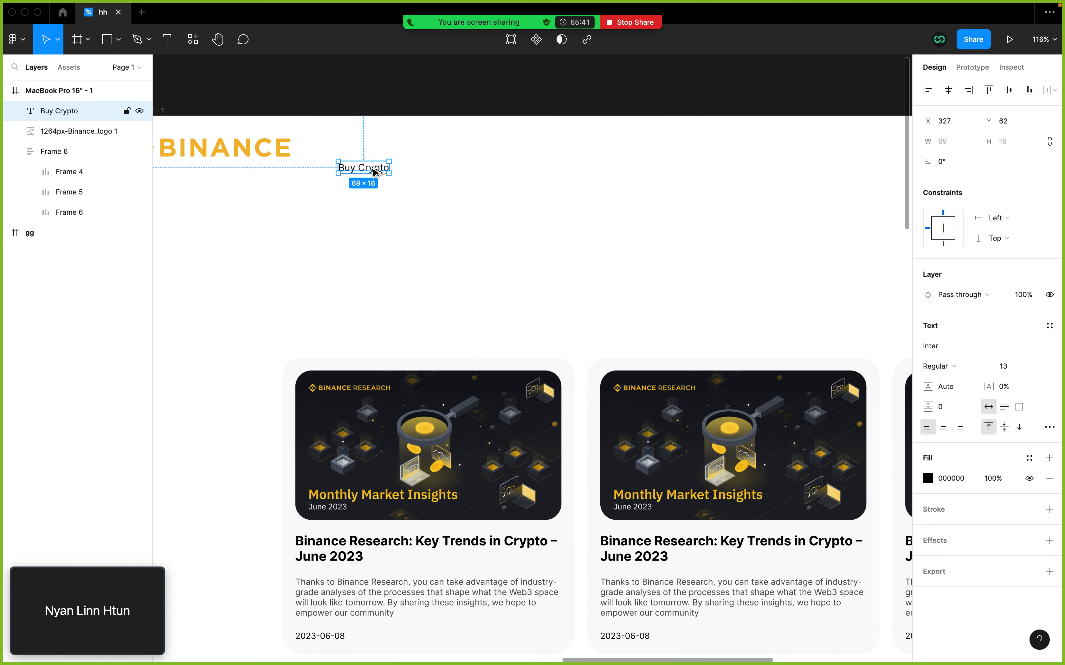
drag(373, 172, 434, 167)
double_click(433, 167)
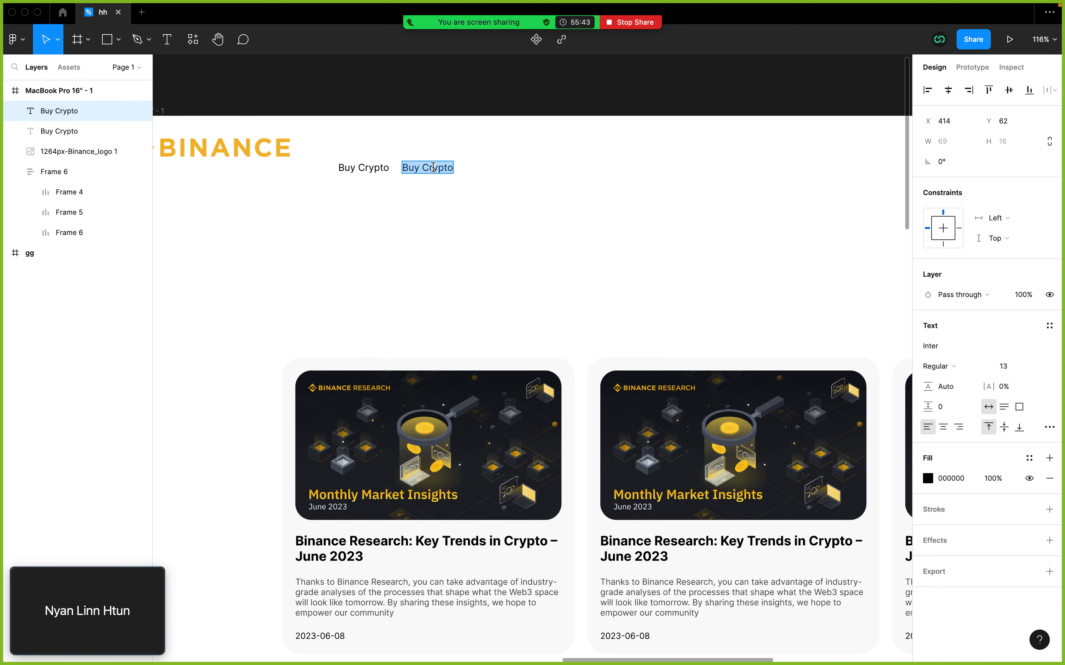
key(ctrl+Left)
key(ctrl+Right)
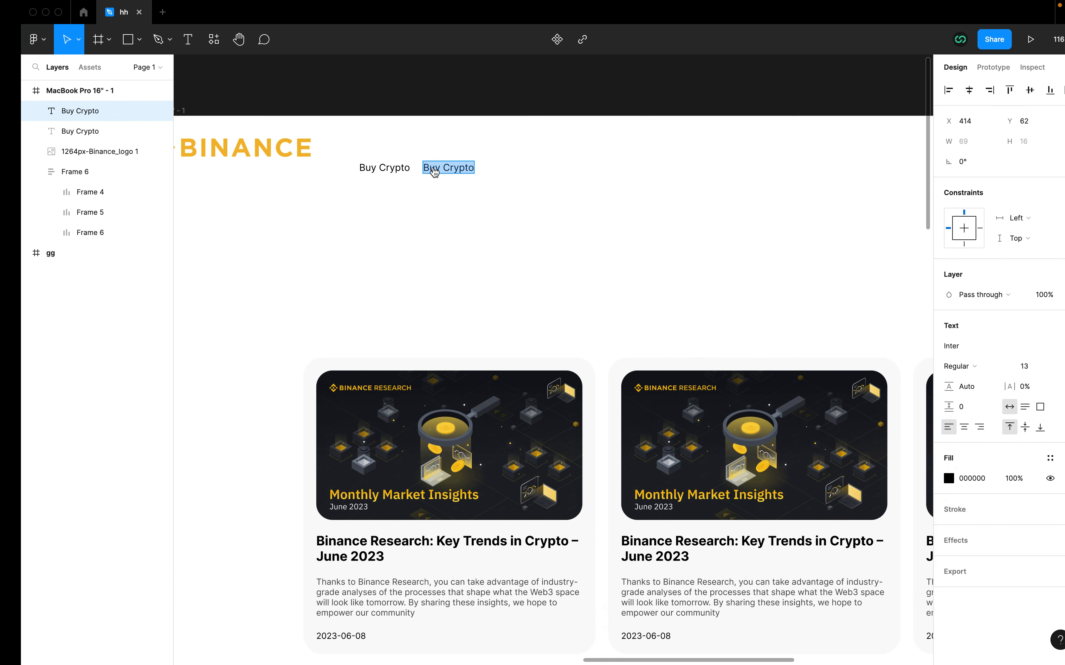
text(Markets)
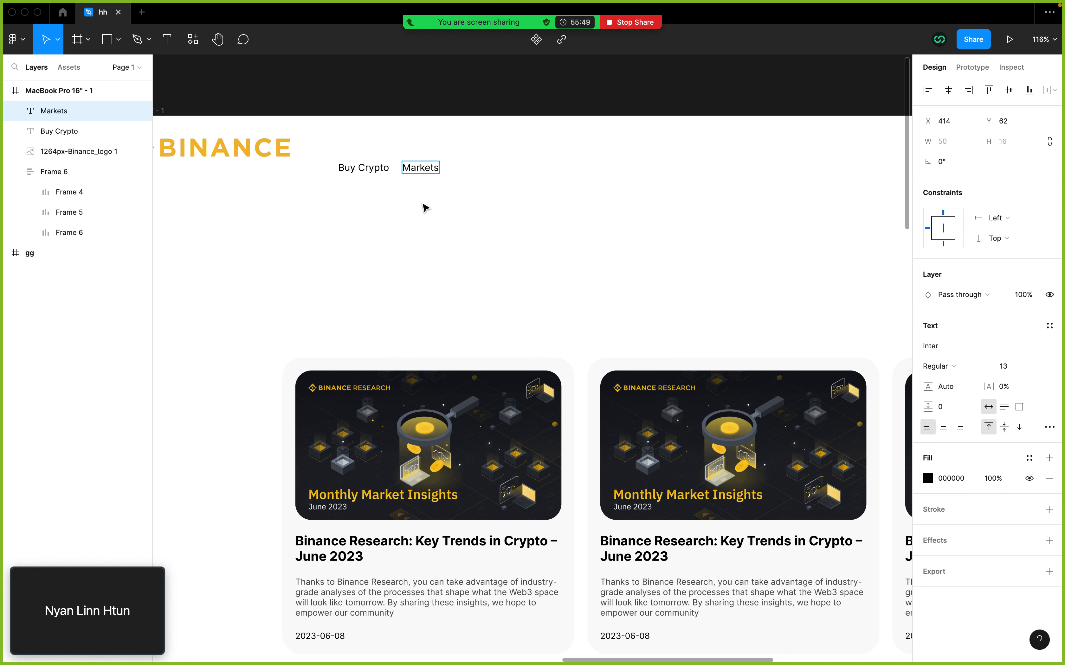
key(Escape)
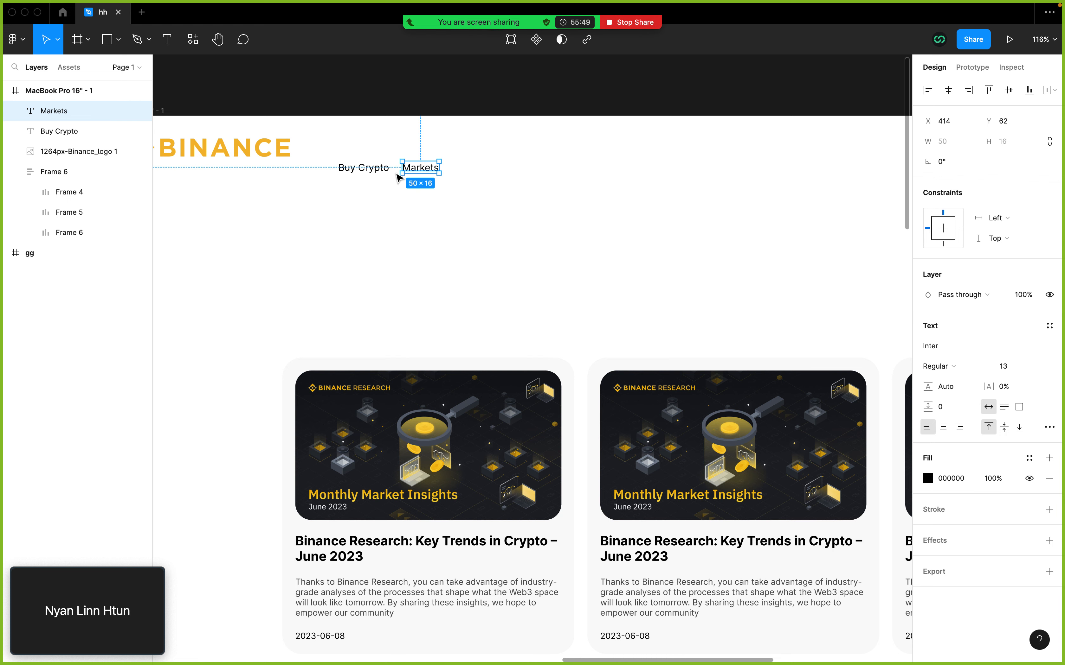
- Wrap the Buy Crypto and Markets labels in a horizontal auto layout with 18 spacing and move it up level with the logo
click(364, 167)
drag(354, 226, 458, 152)
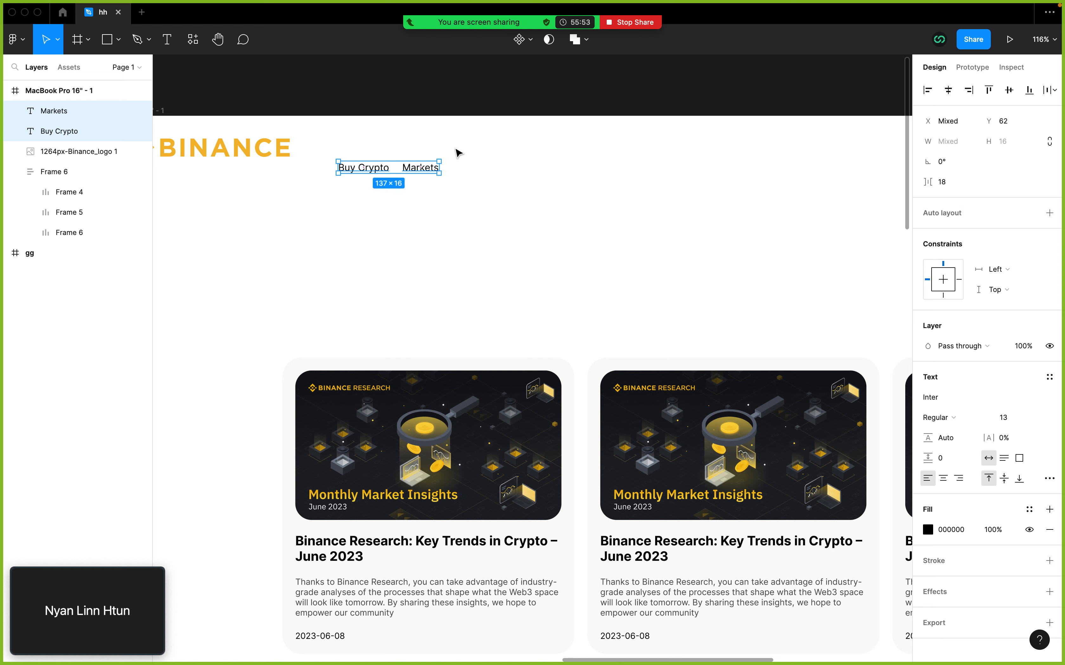
key(shift+a)
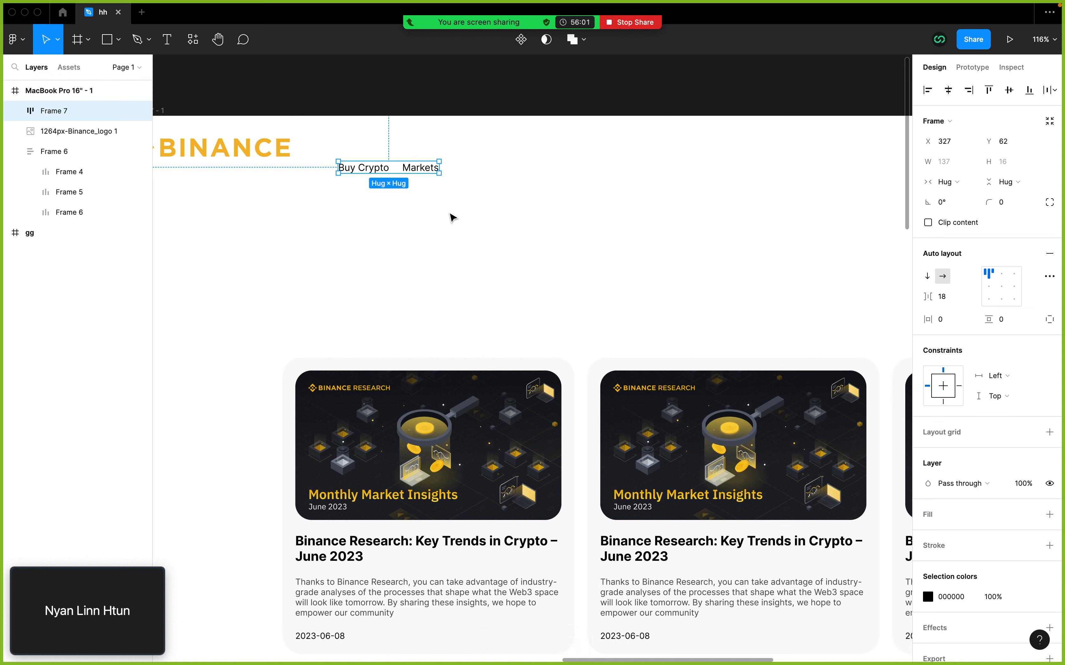
click(425, 201)
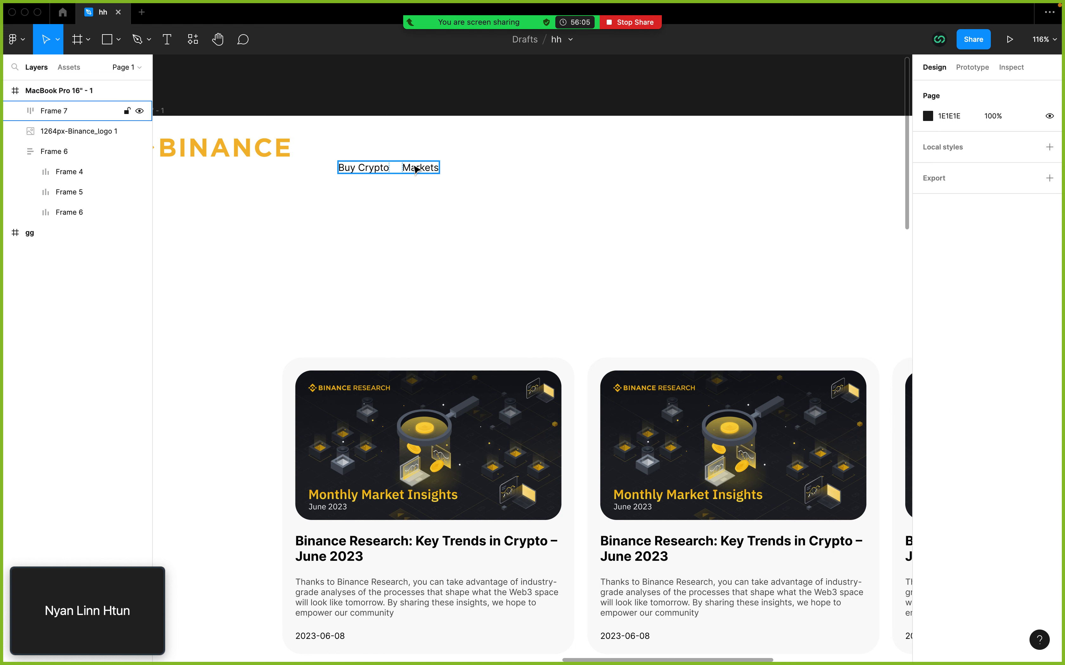
drag(415, 167, 408, 148)
- Switch to Chrome, search the web for hero icons in a new tab and open the Heroicons website
key(ctrl+Left)
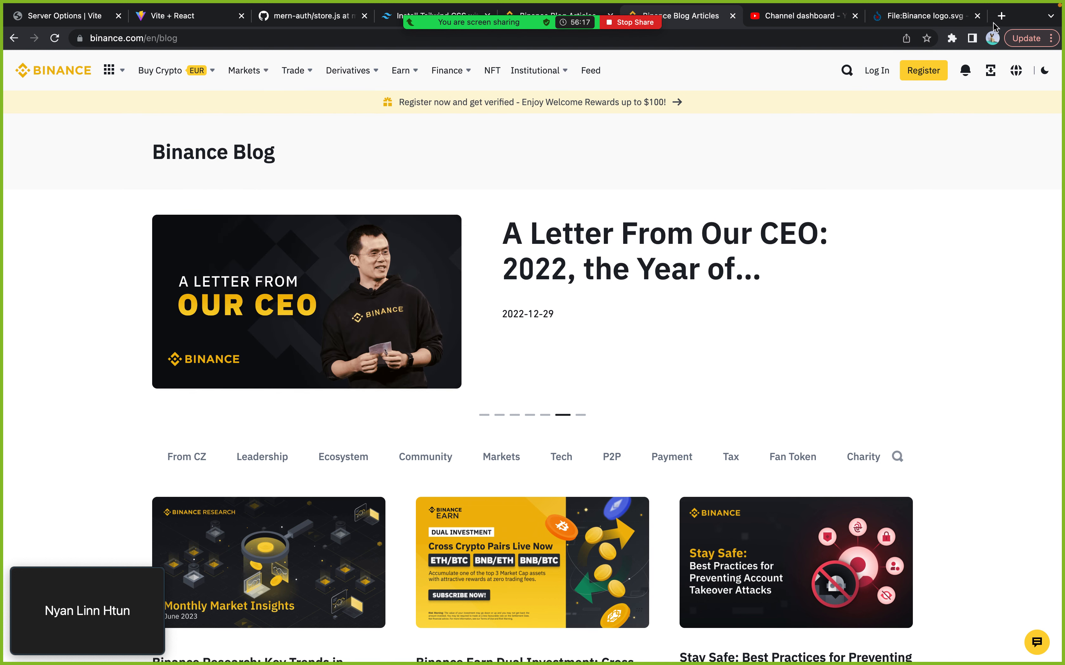
click(1001, 17)
text(hea)
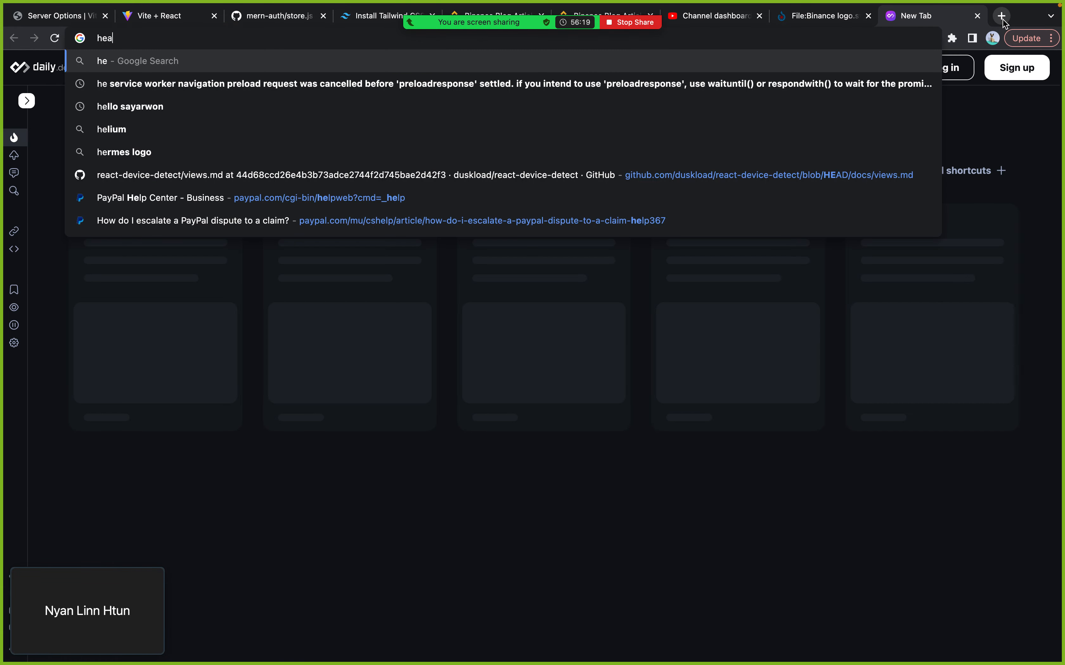
text(ro icons)
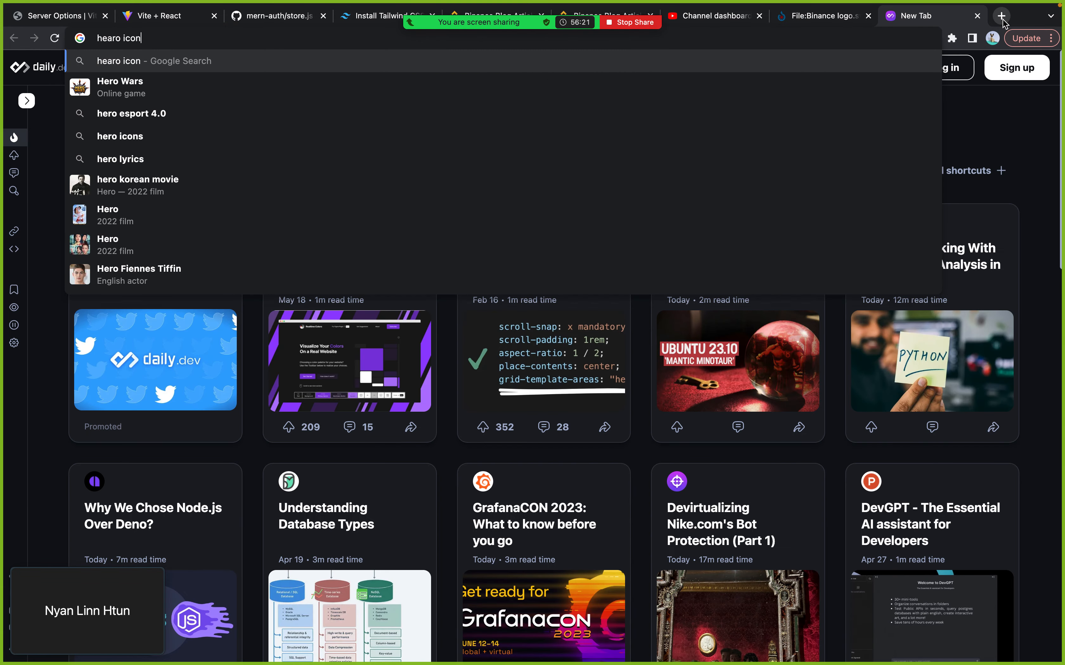
key(Return)
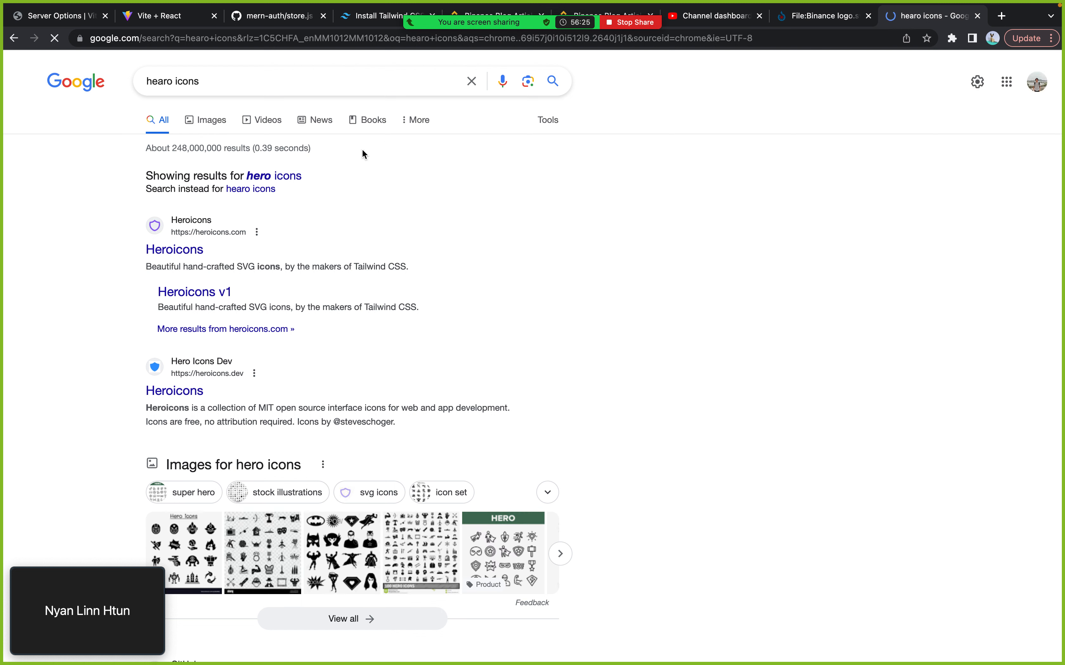
click(180, 251)
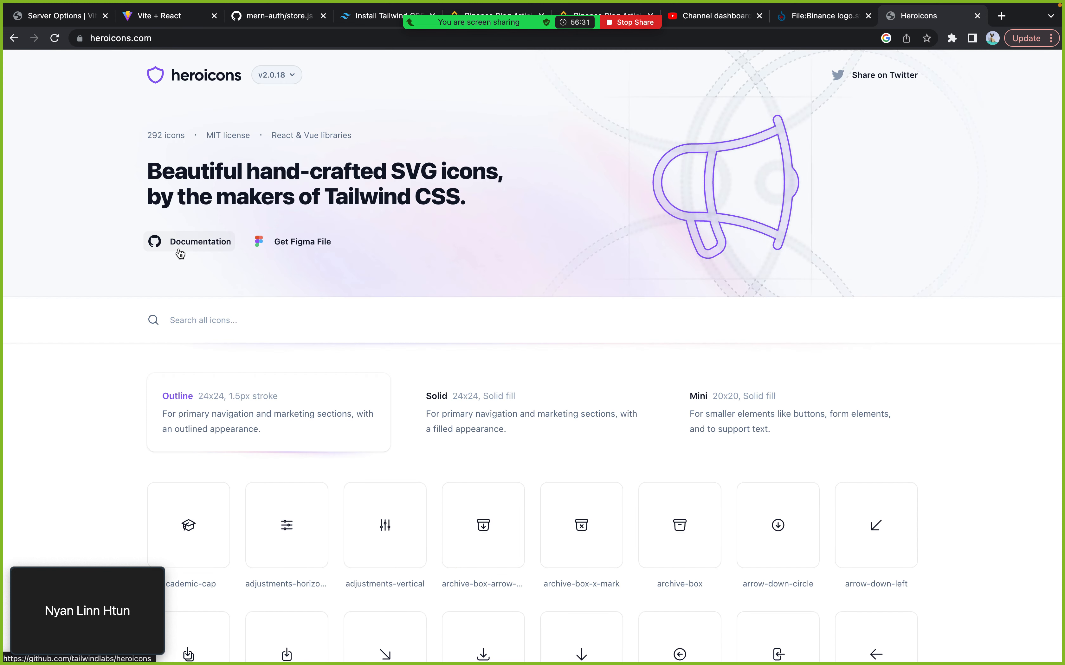
- Search the Heroicons library for "down" and examine the matching outline icons for a dropdown chevron
scroll(253, 346, down, 2)
scroll(252, 375, up, 2)
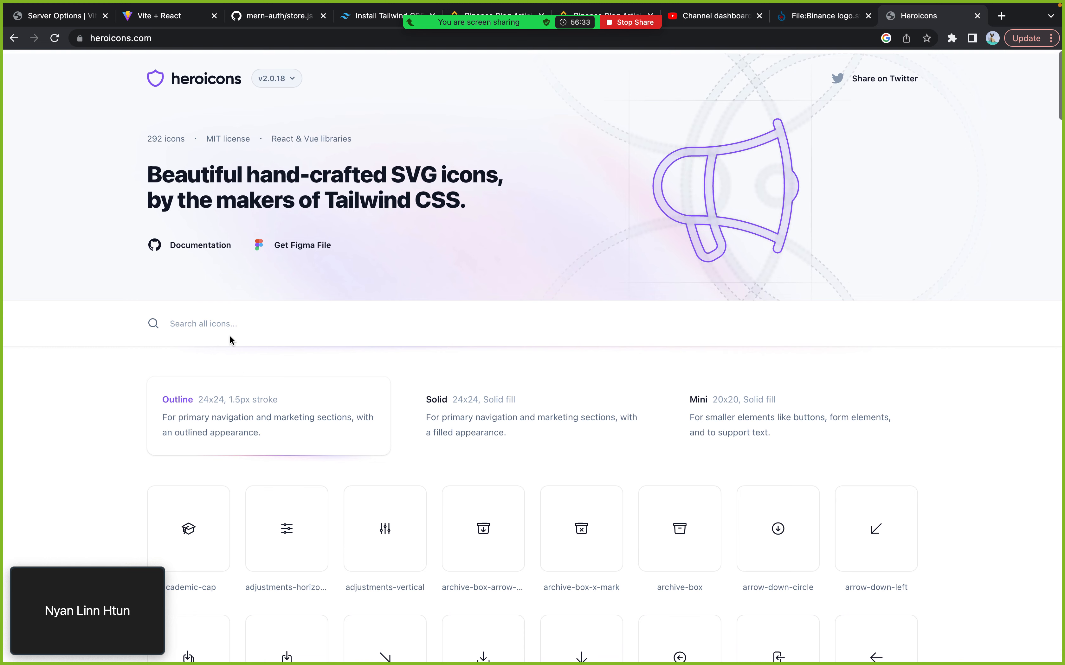
click(227, 325)
text(down)
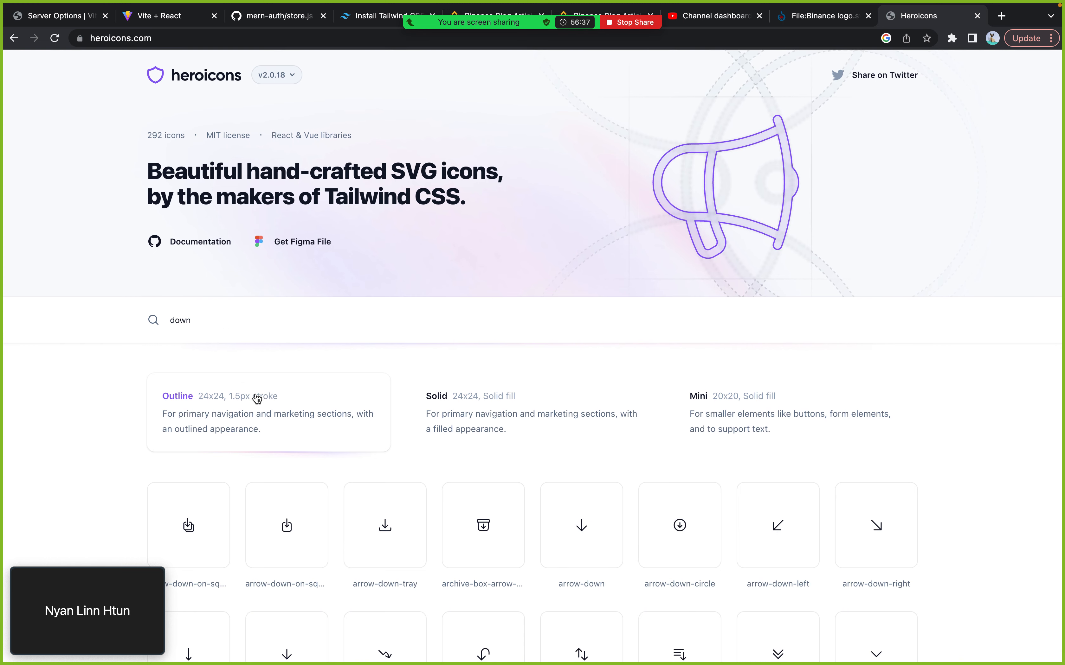
scroll(255, 396, down, 7)
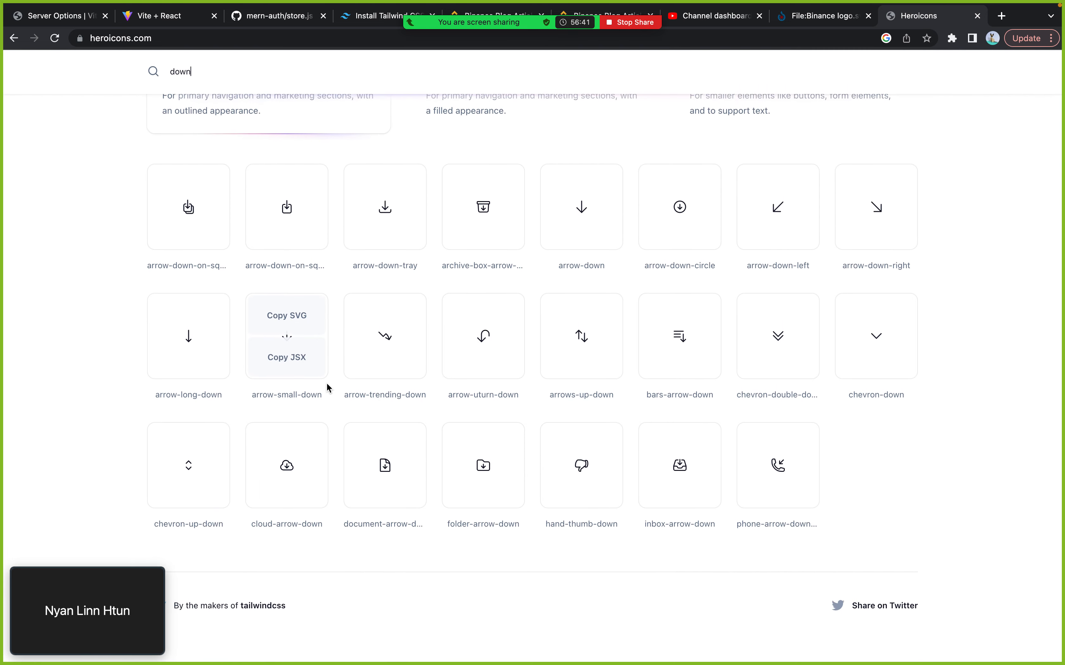
mouse_move(873, 350)
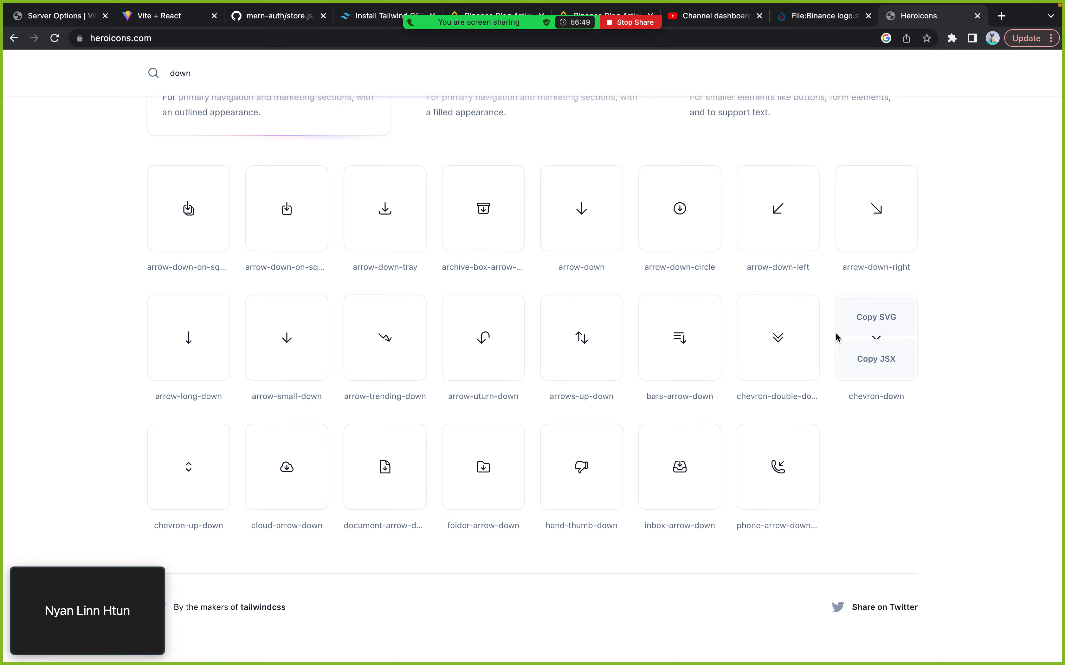
scroll(369, 288, up, 5)
scroll(310, 276, down, 8)
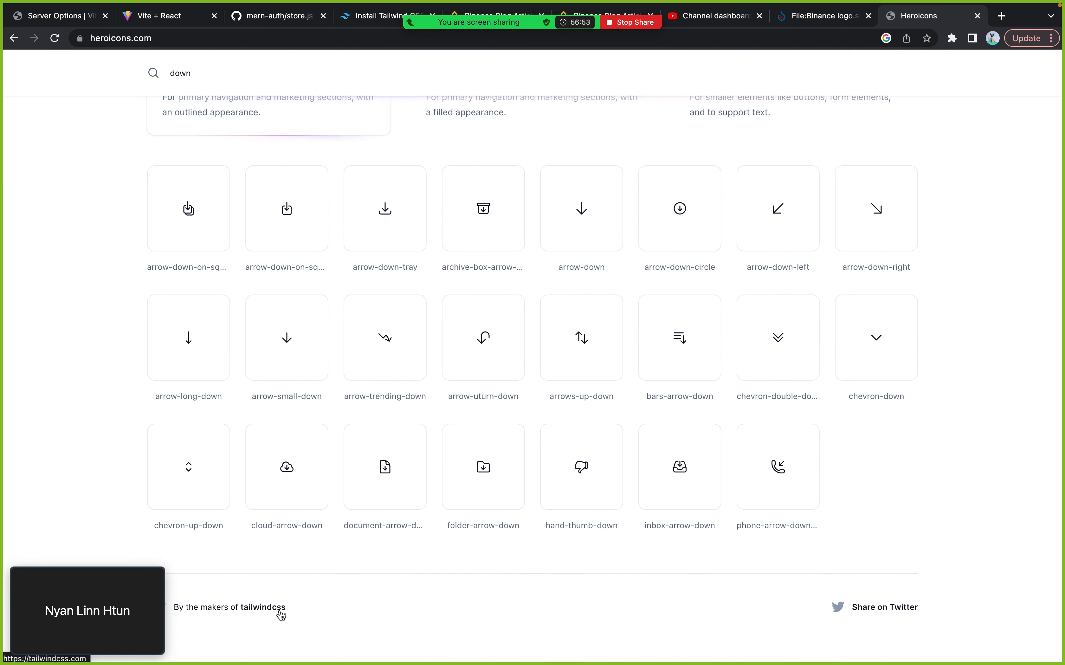
scroll(264, 352, up, 8)
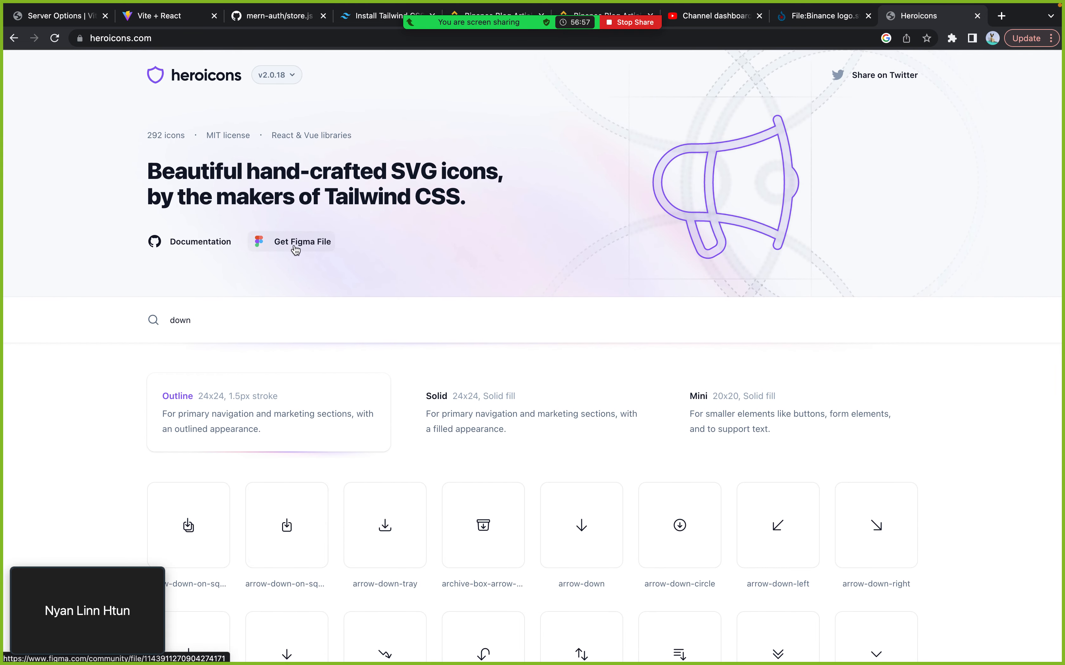
key(ctrl+Left)
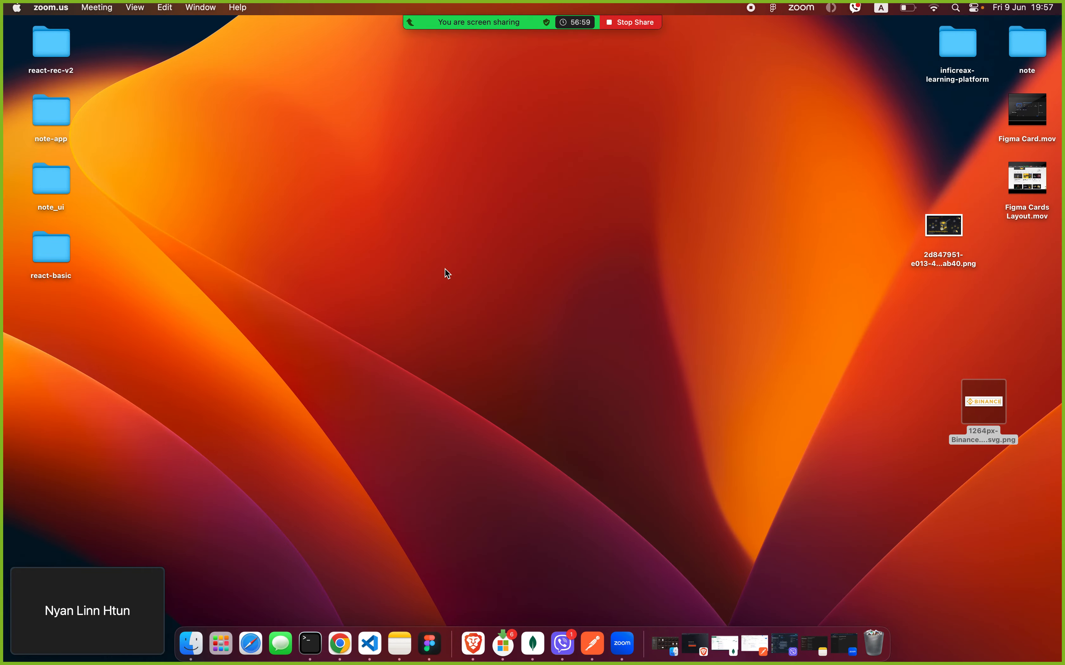
key(ctrl+Right)
key(ctrl+Right)
key(ctrl+Left)
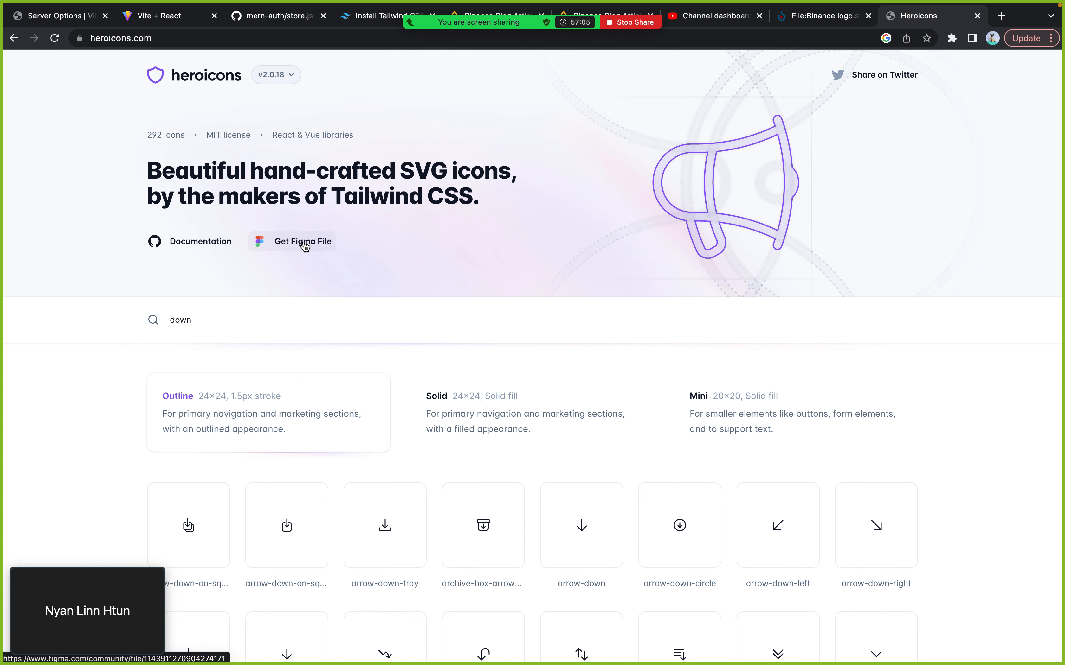
- Open the Heroicons Figma Community page from the Heroicons website and look over the icon file's preview
click(305, 247)
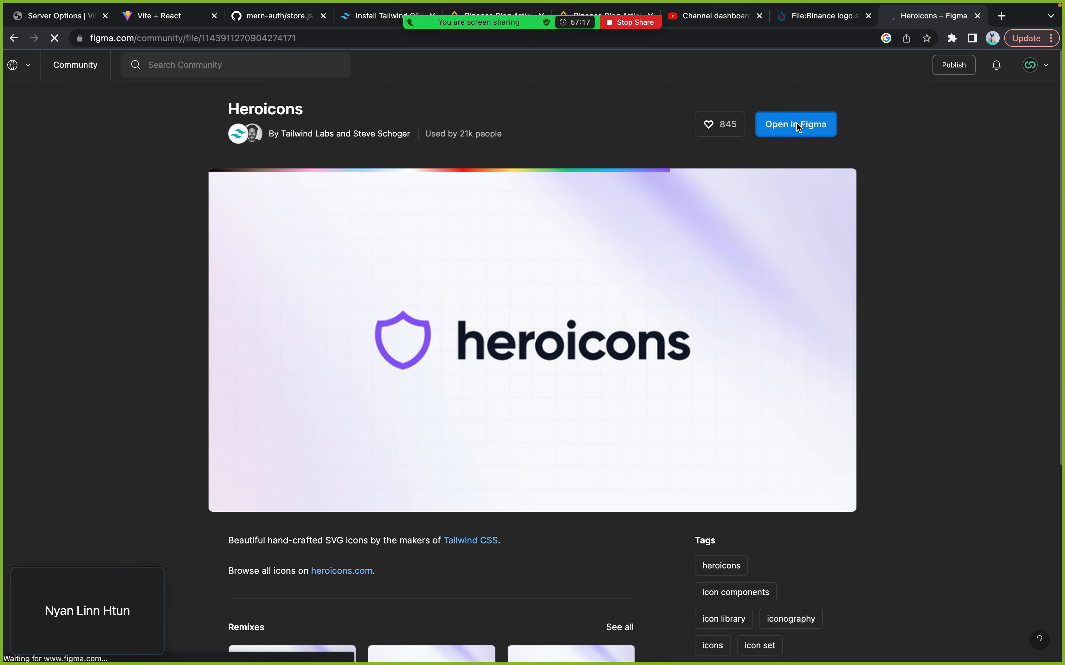
scroll(796, 123, down, 4)
scroll(796, 122, up, 4)
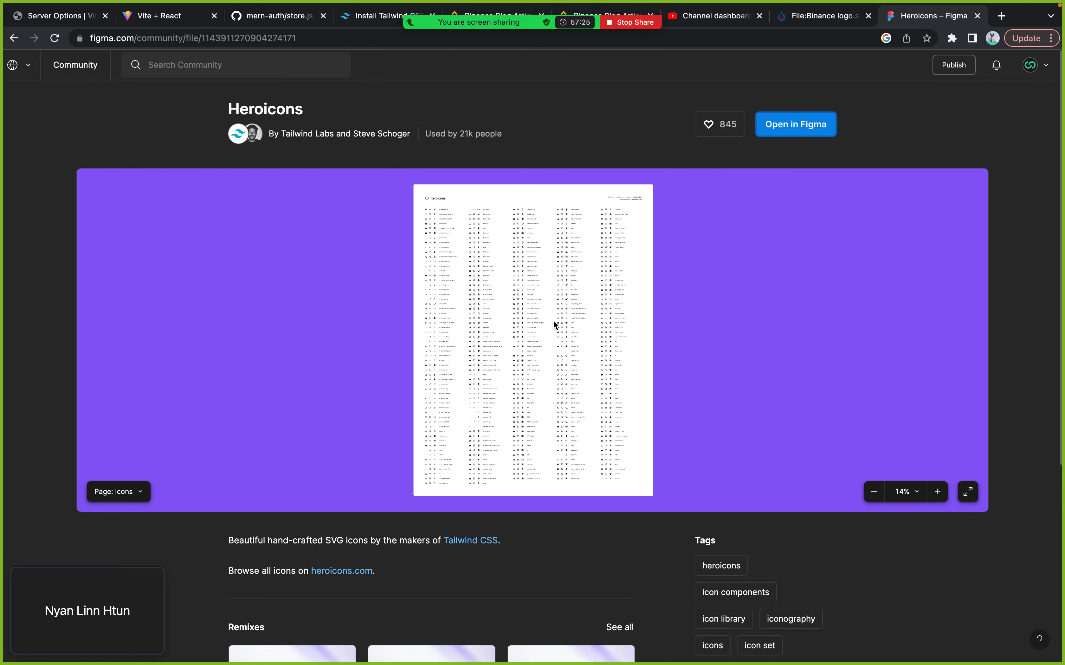
- Open the Heroicons community file in Figma, then go back to the "down" search results on the Heroicons website
click(797, 131)
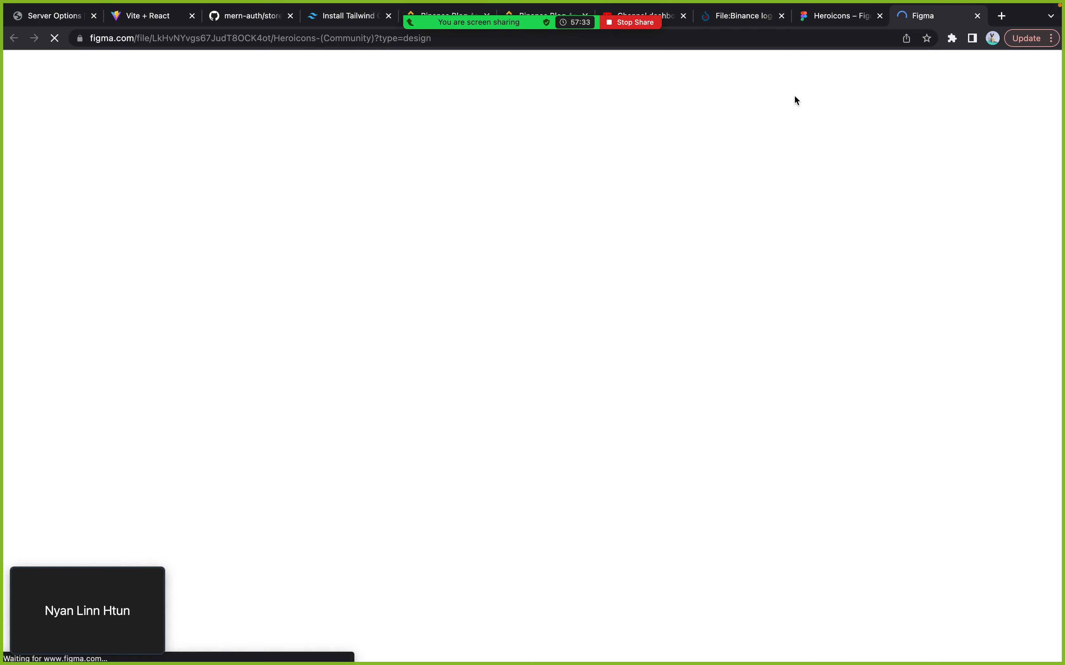
click(824, 17)
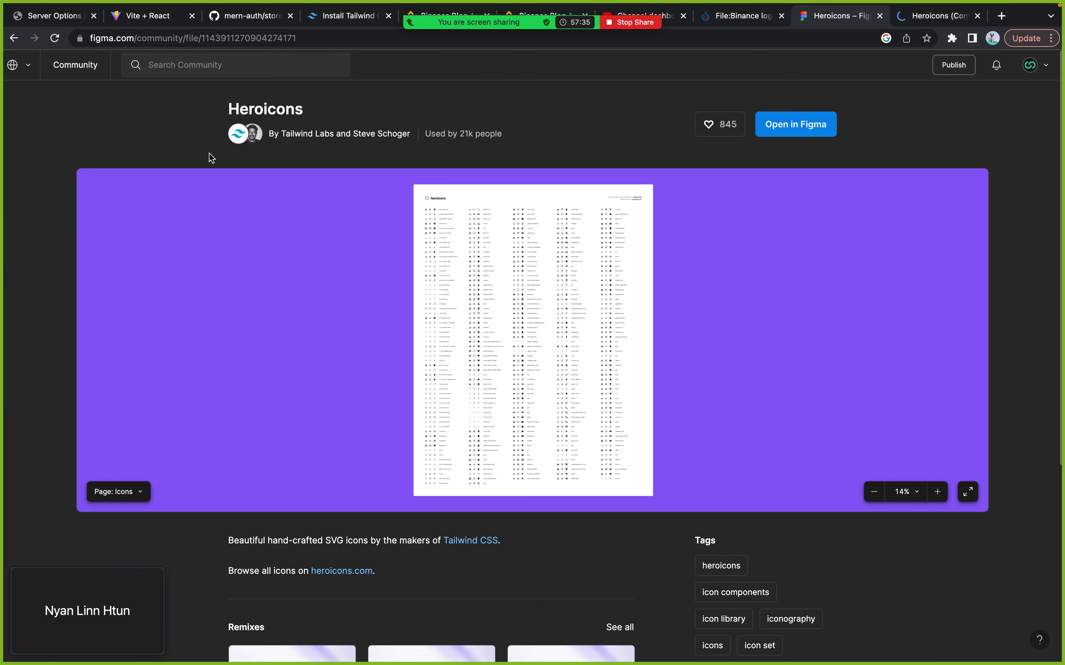
click(15, 39)
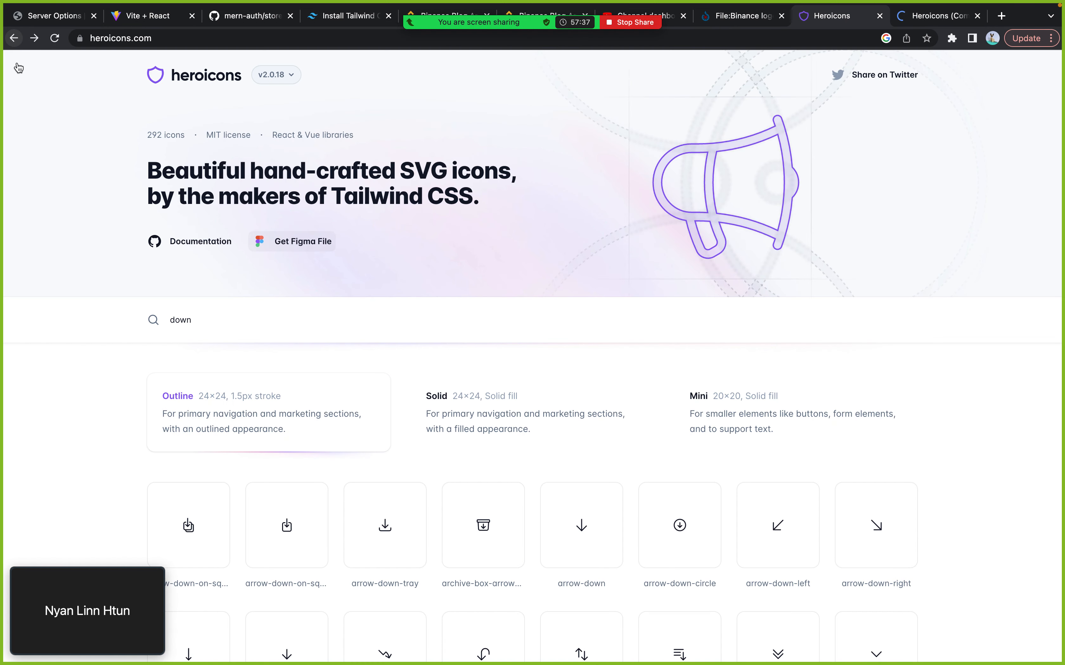
- Find the outline chevron-down icon among the results and copy its SVG
scroll(233, 328, down, 5)
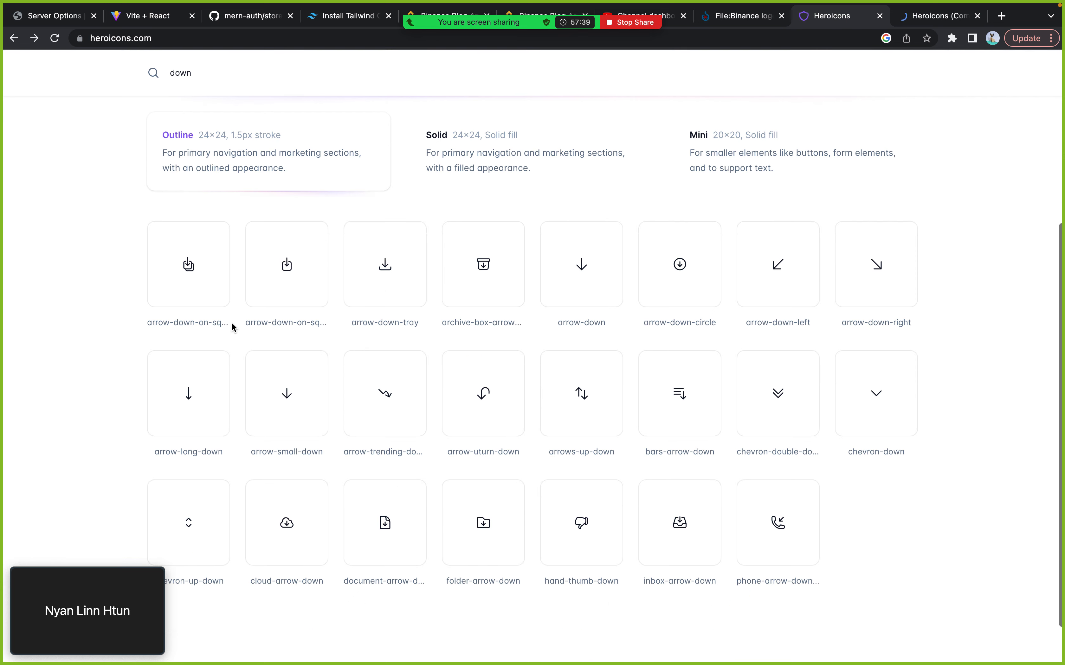
scroll(231, 322, down, 2)
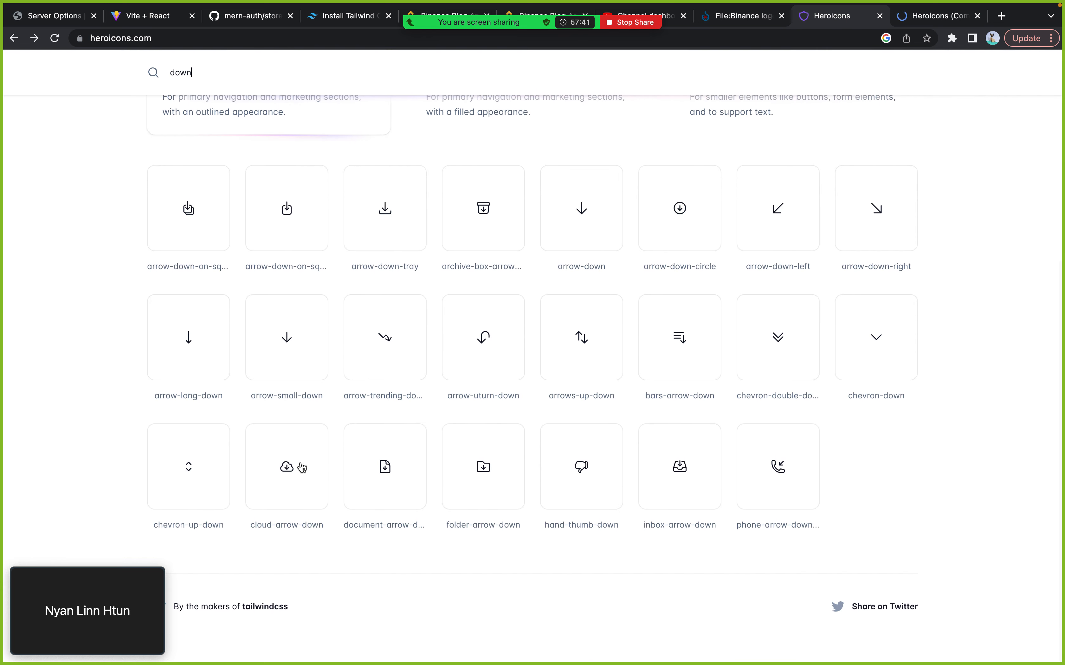
scroll(680, 447, up, 2)
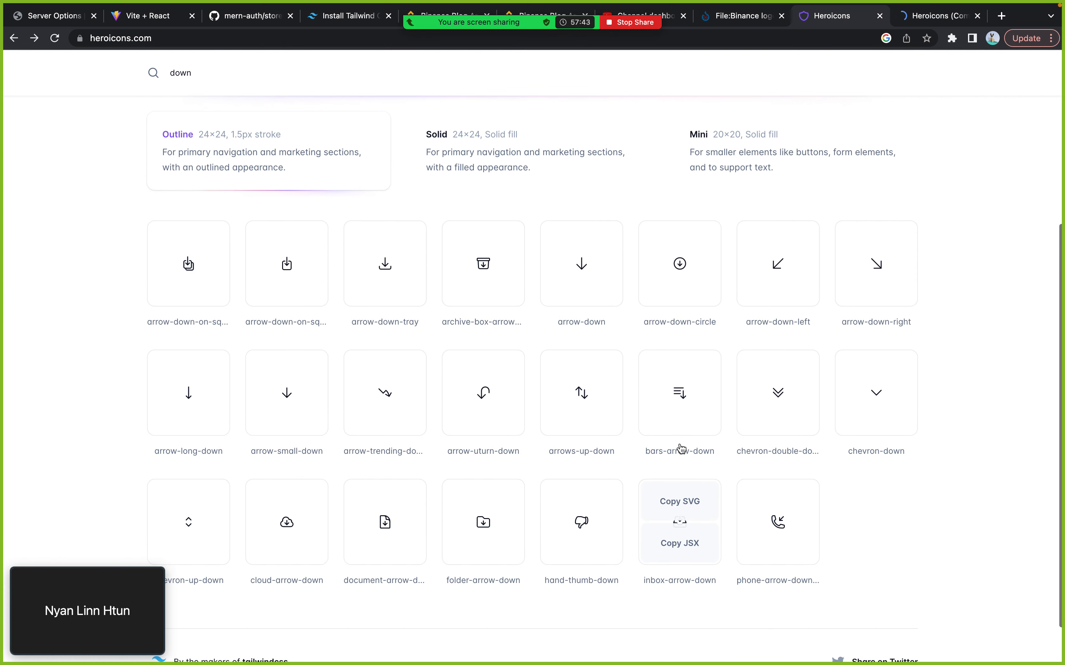
mouse_move(679, 445)
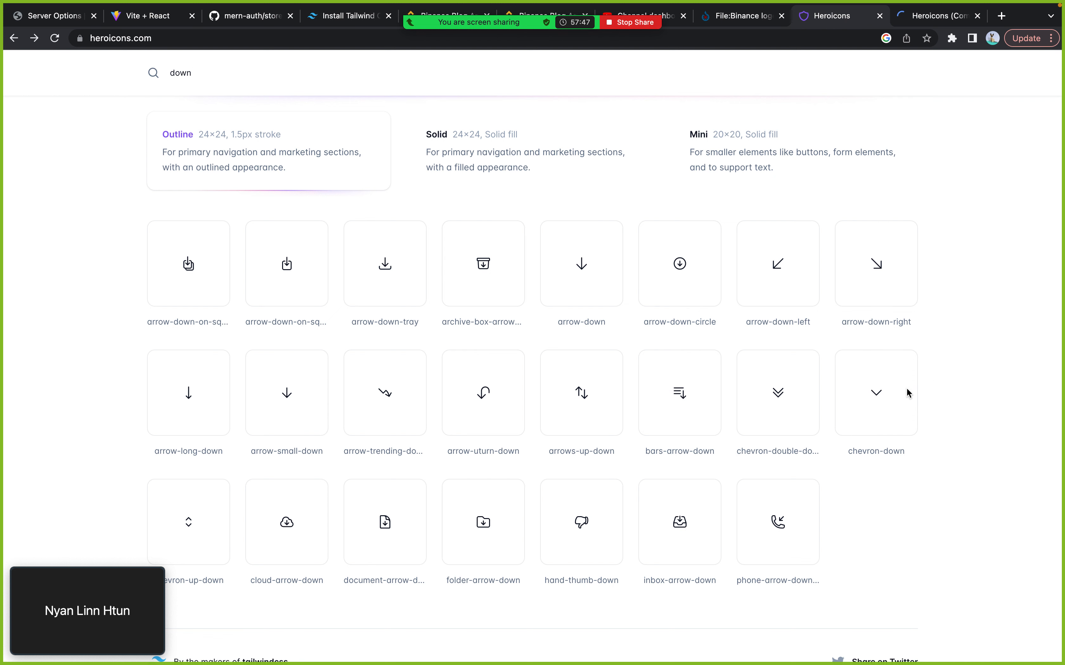
mouse_move(877, 379)
click(878, 379)
scroll(875, 376, up, 6)
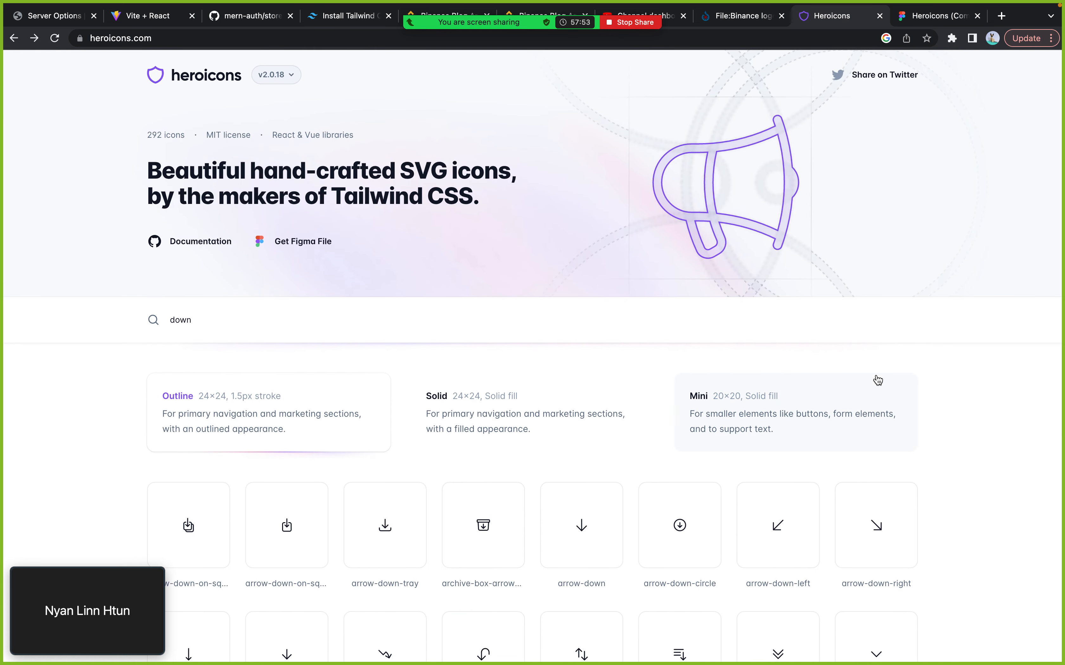
- Switch to the opened Heroicons (Community) file and look through its icon list for the chevron-down row
click(913, 25)
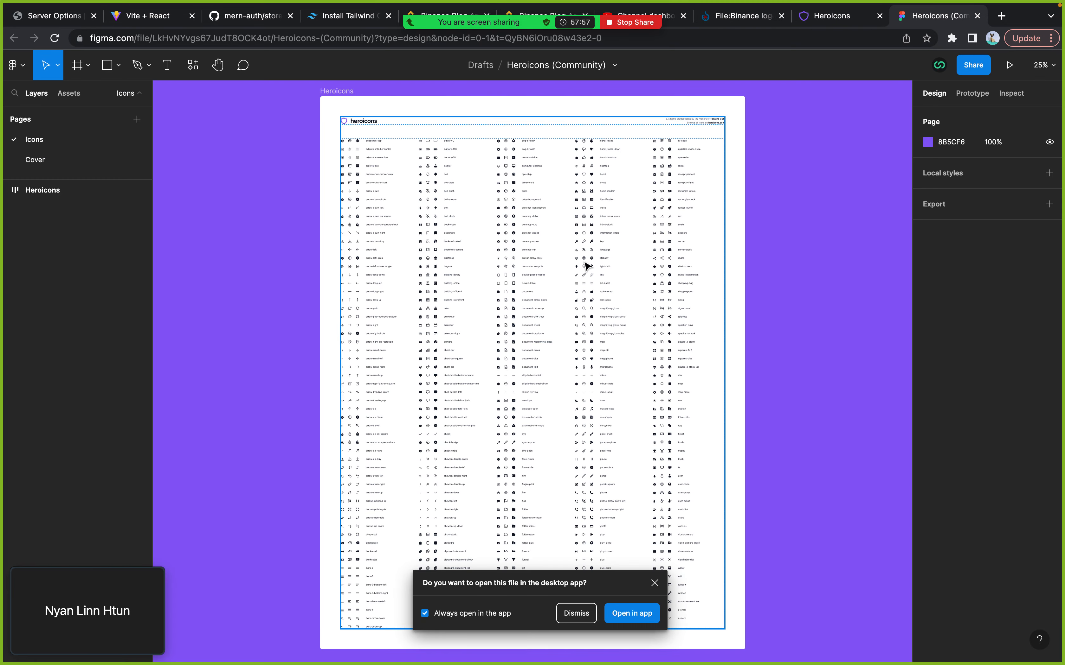
scroll(585, 264, up, 10)
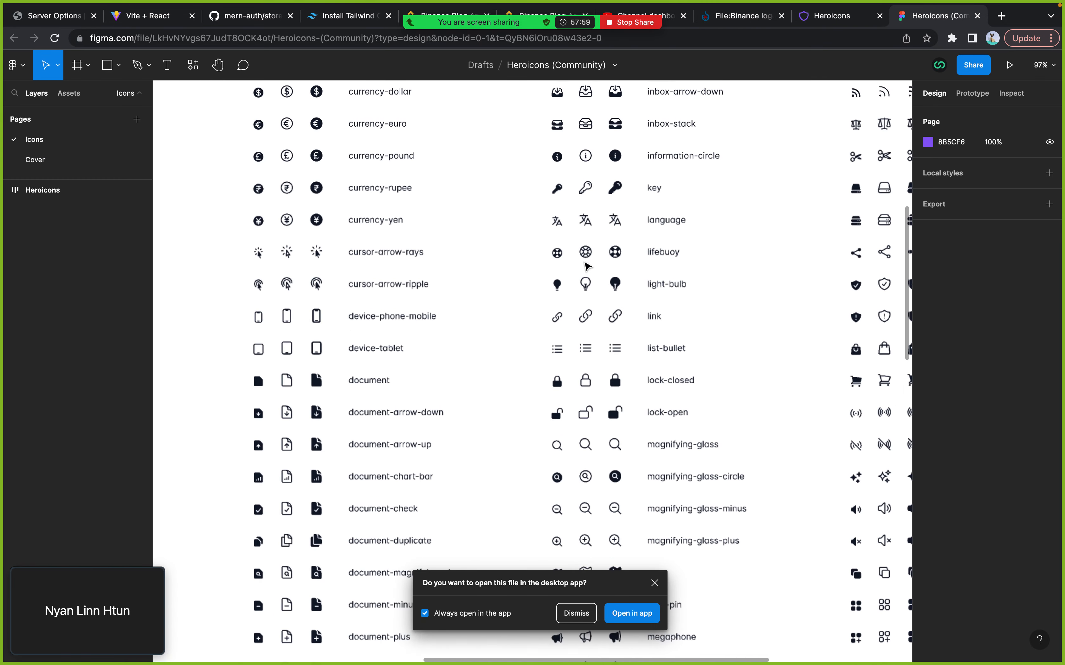
scroll(587, 265, up, 10)
scroll(586, 265, left, 5)
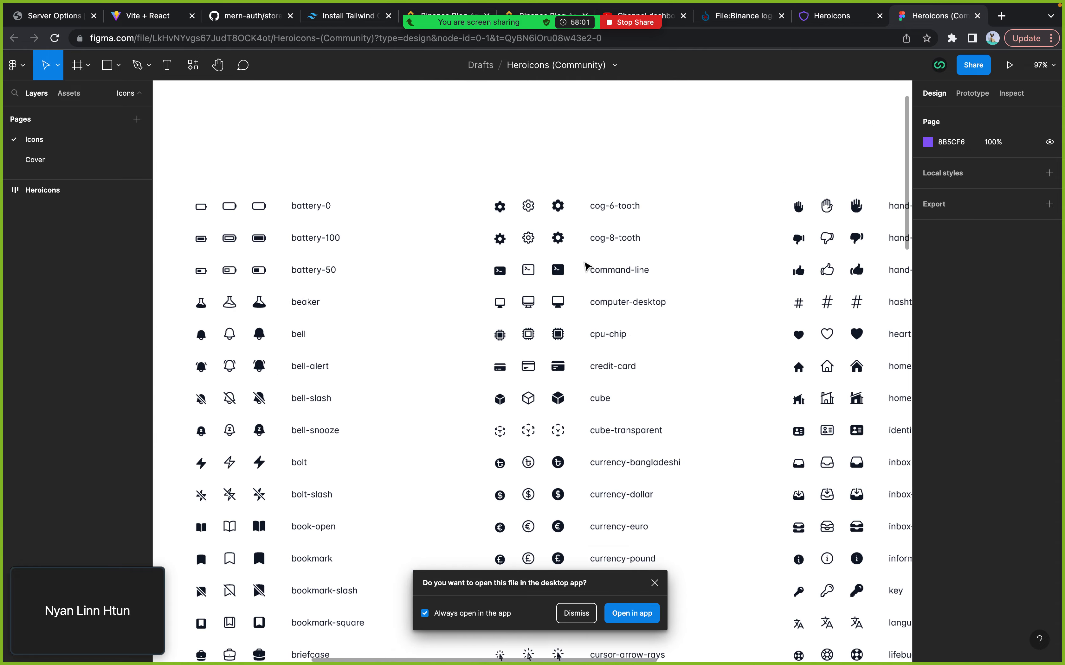
scroll(587, 265, down, 3)
scroll(587, 266, down, 2)
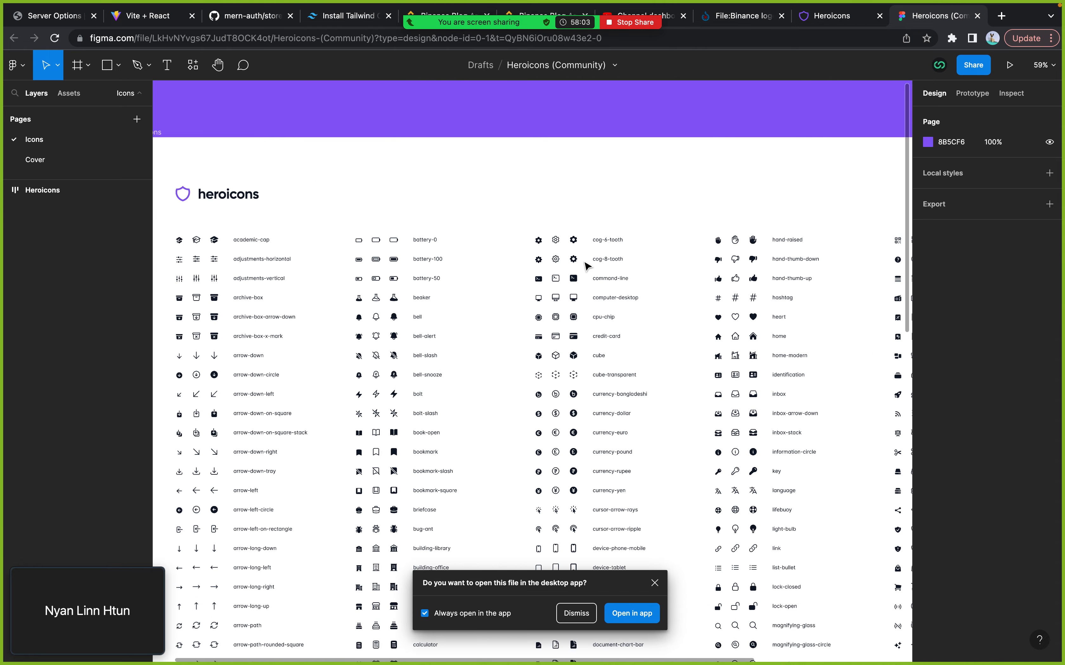
scroll(586, 265, down, 2)
scroll(587, 265, left, 2)
scroll(586, 266, down, 2)
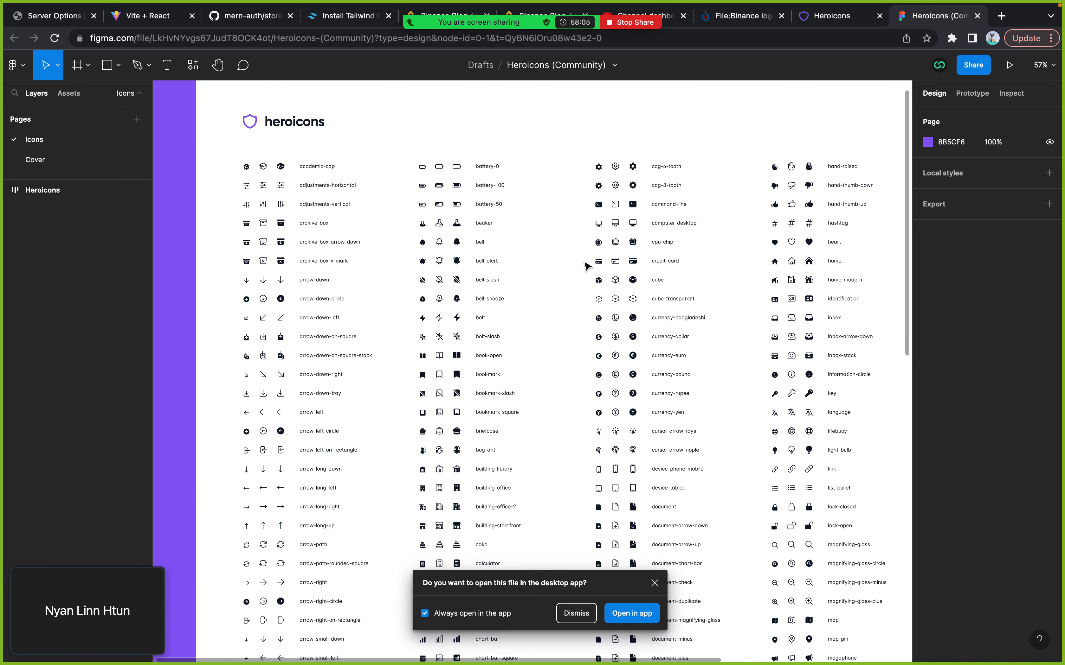
scroll(587, 265, right, 3)
scroll(479, 323, down, 6)
scroll(479, 323, left, 2)
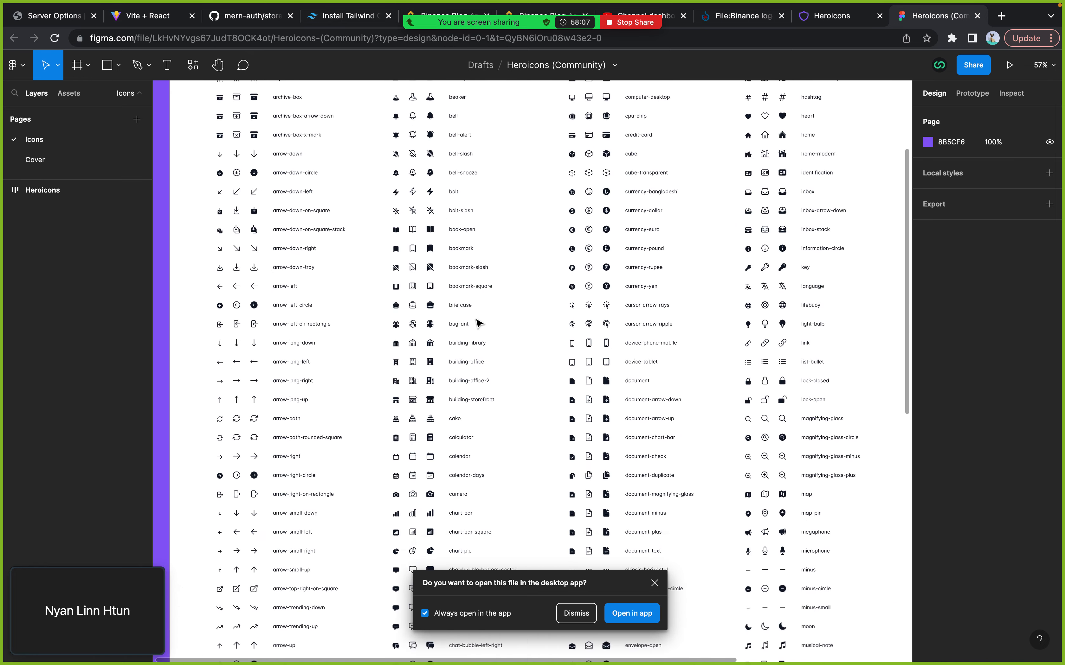
scroll(479, 323, down, 2)
scroll(479, 324, left, 1)
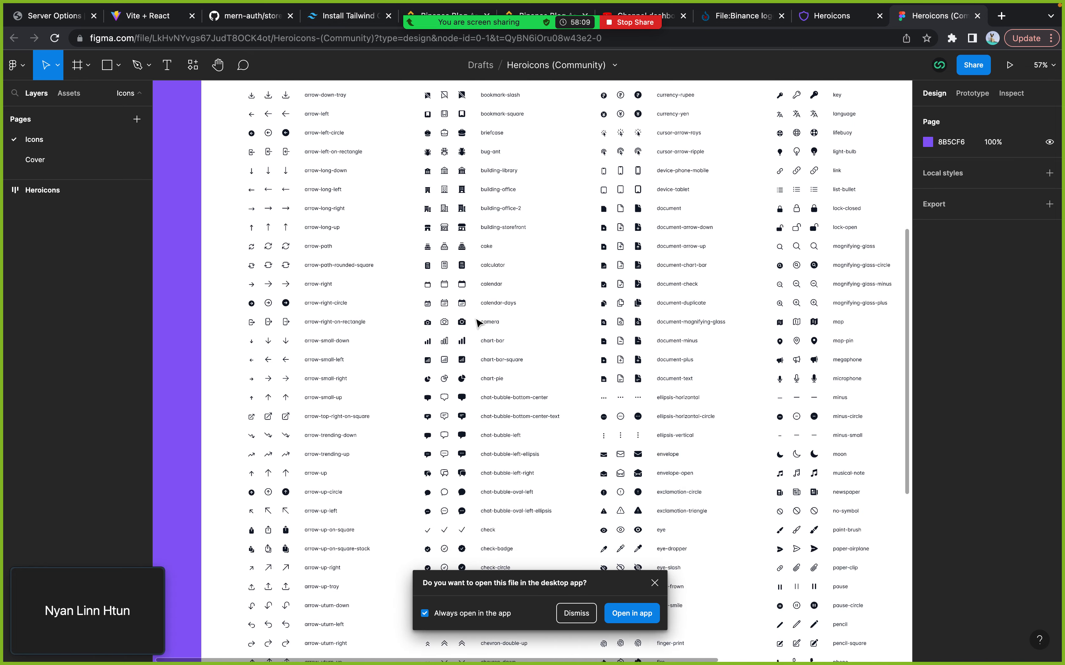
scroll(288, 506, down, 6)
scroll(288, 506, right, 1)
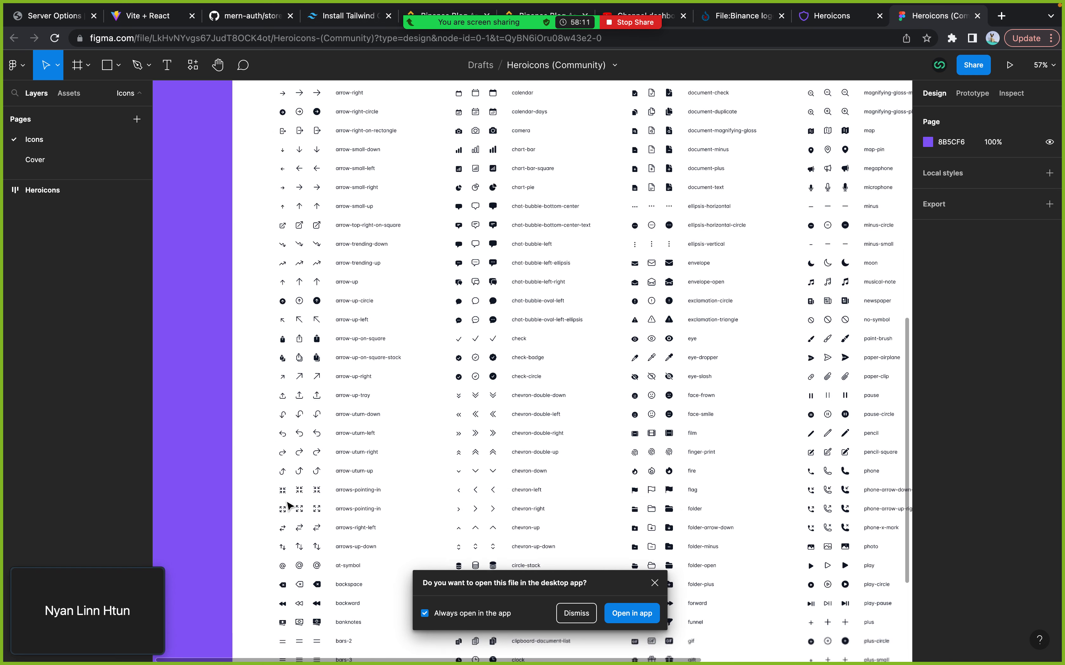
scroll(288, 506, down, 4)
scroll(288, 506, left, 1)
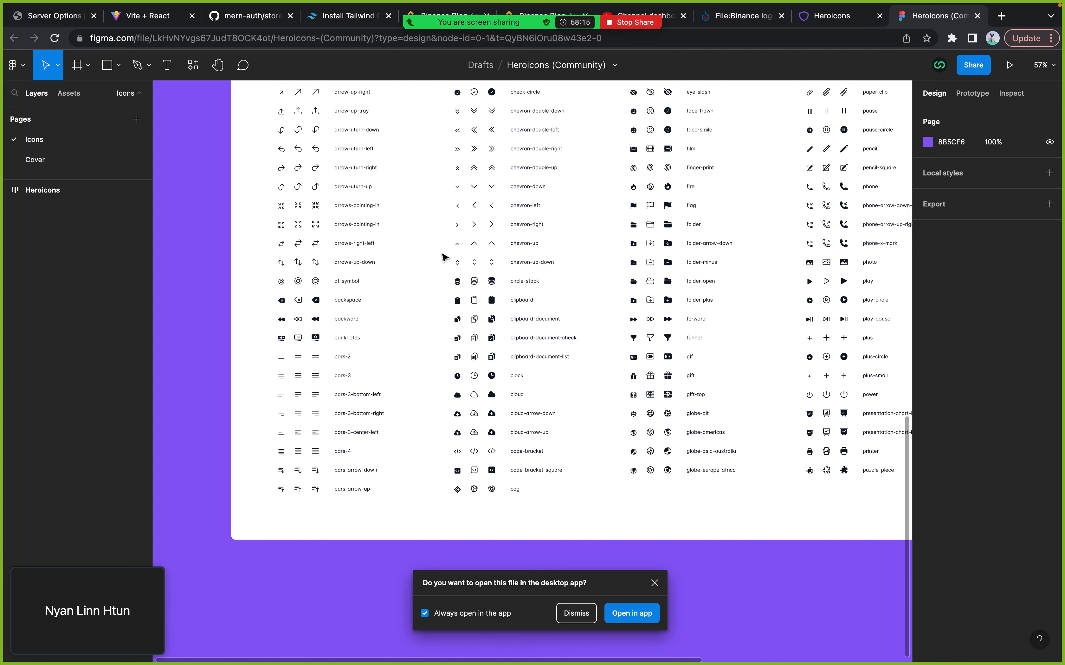
scroll(476, 187, up, 4)
scroll(477, 186, right, 2)
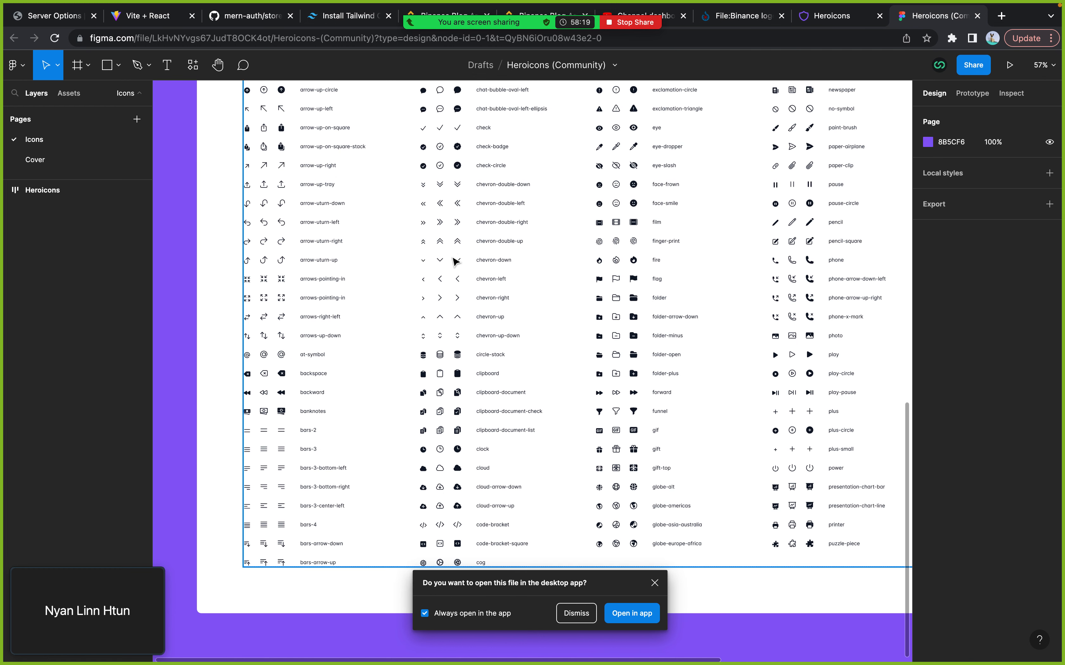
scroll(455, 262, up, 5)
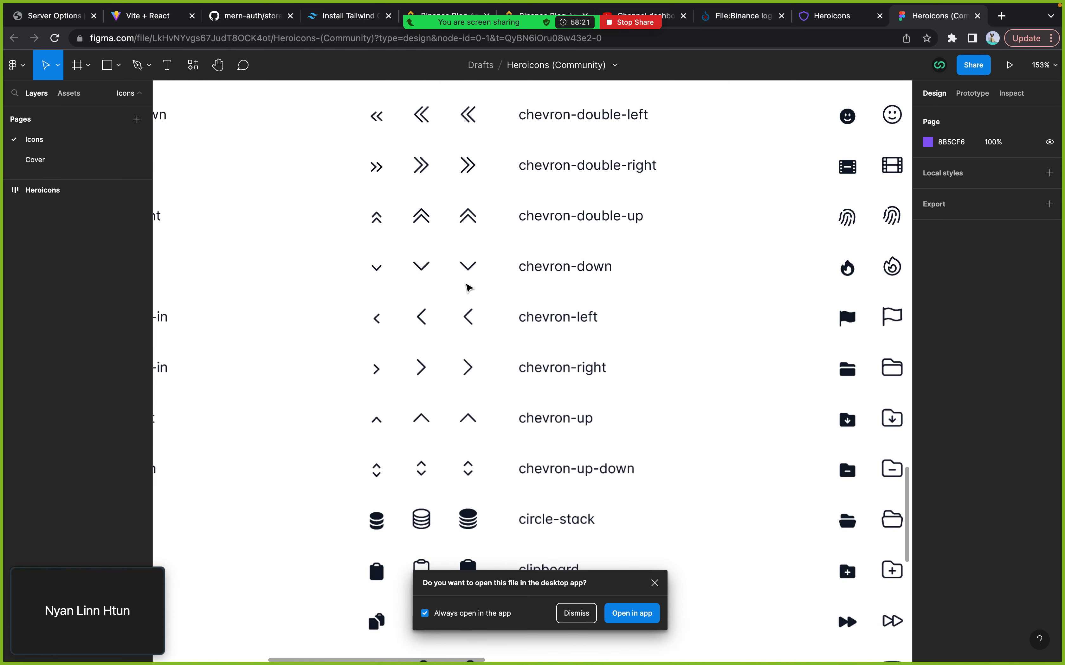
- Select the solid 24 × 24 chevron-down icon inside the nested frames of its row
double_click(470, 267)
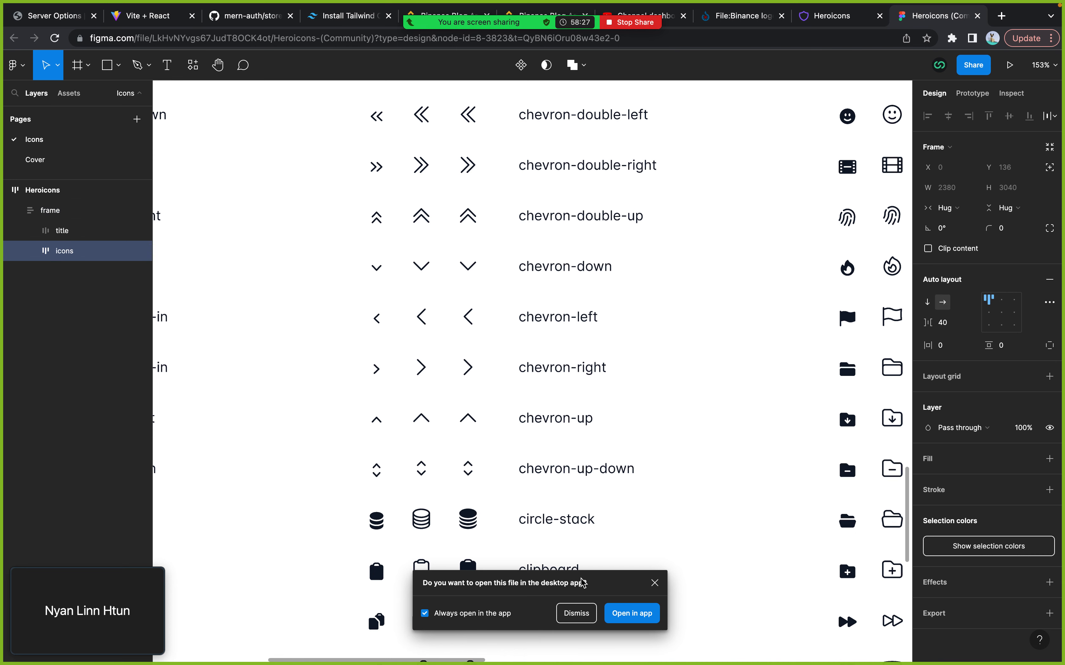
click(470, 270)
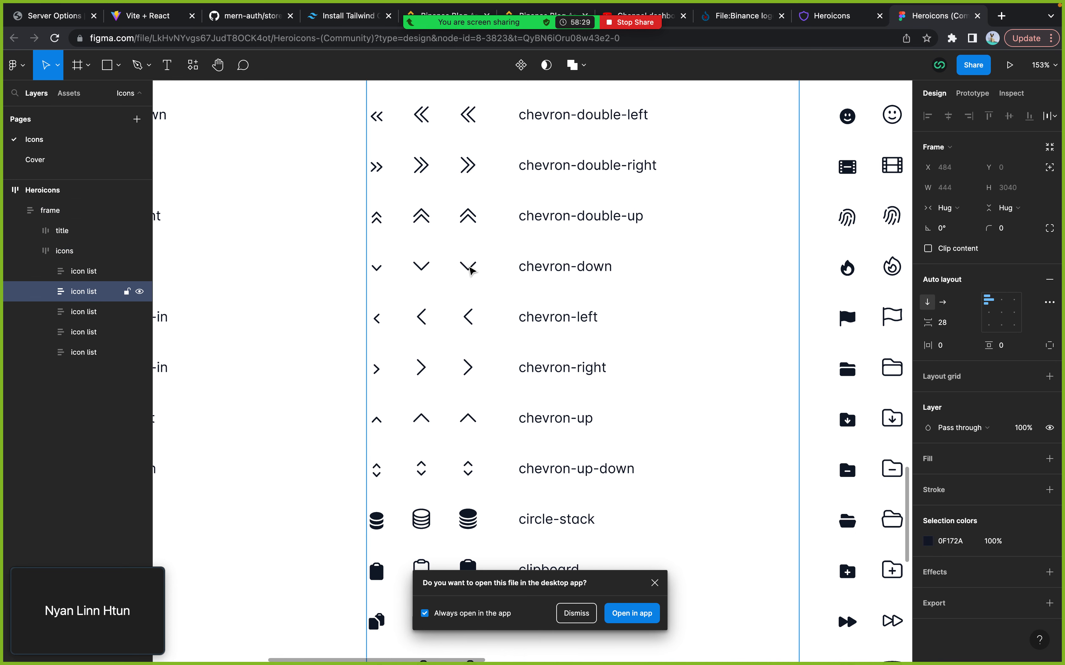
double_click(470, 269)
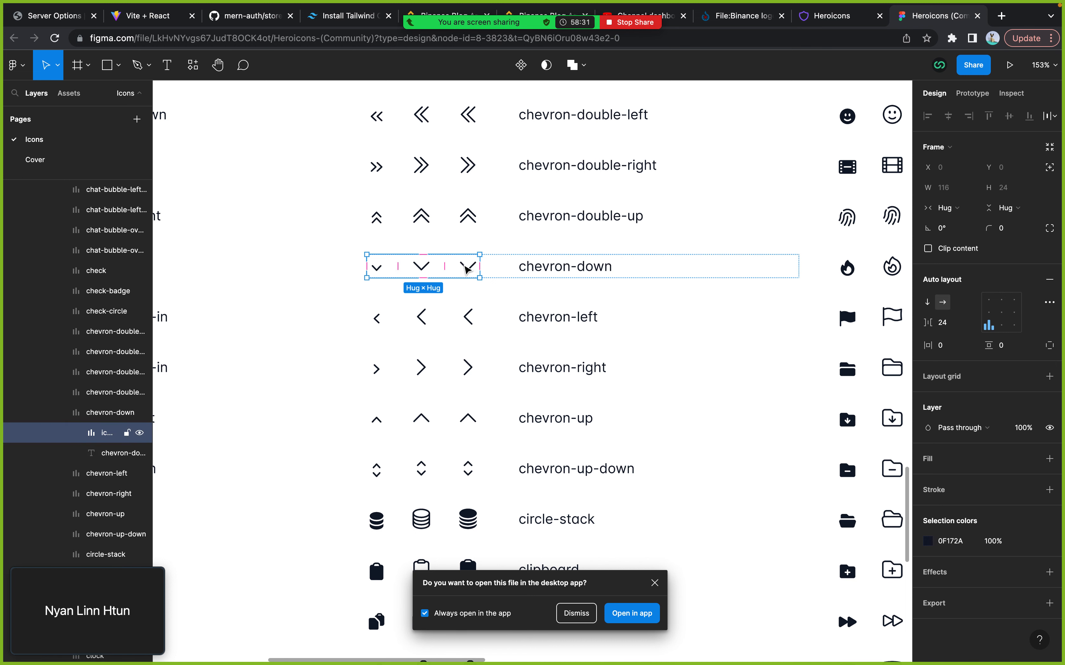
double_click(468, 270)
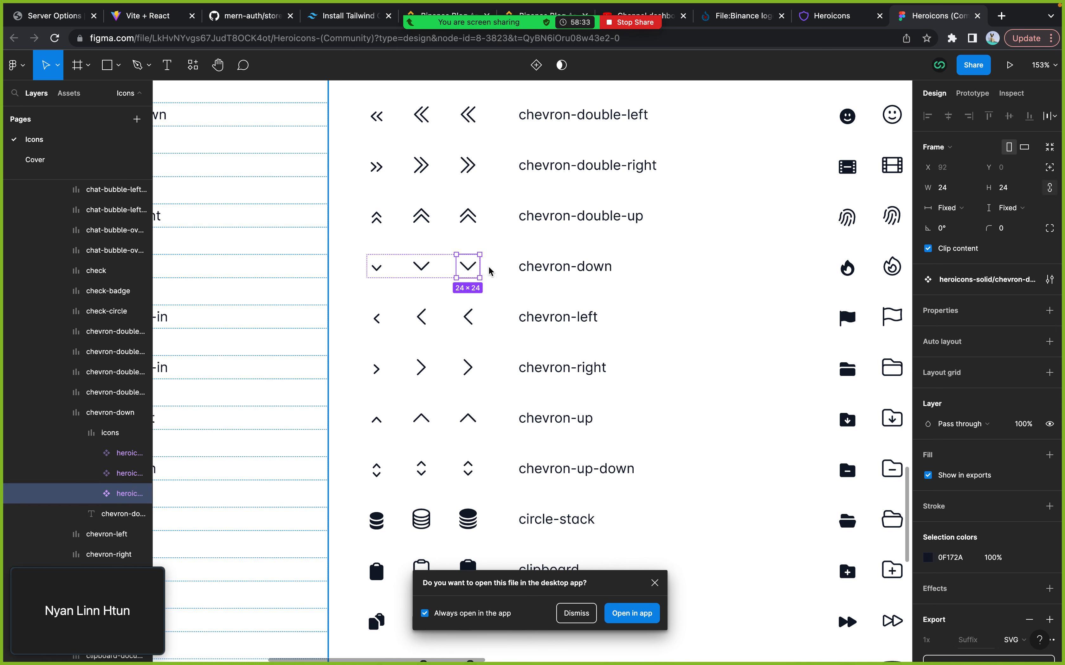
click(470, 273)
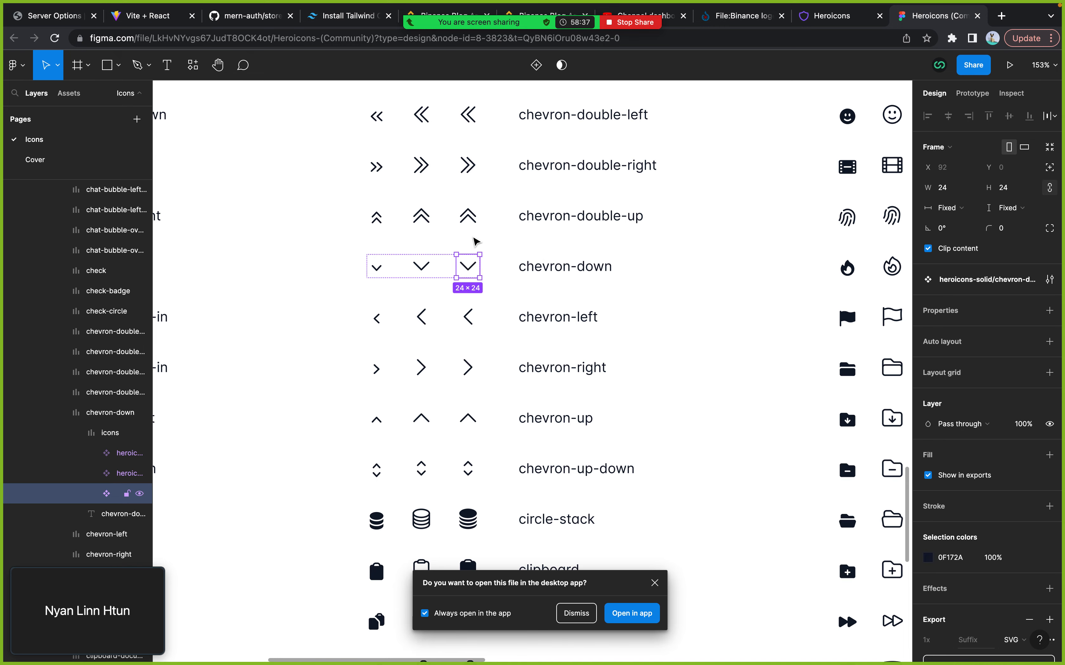
- Select several neighbouring icon rows, ending inside the chevron-double-left row on its solid icon
scroll(469, 220, down, 10)
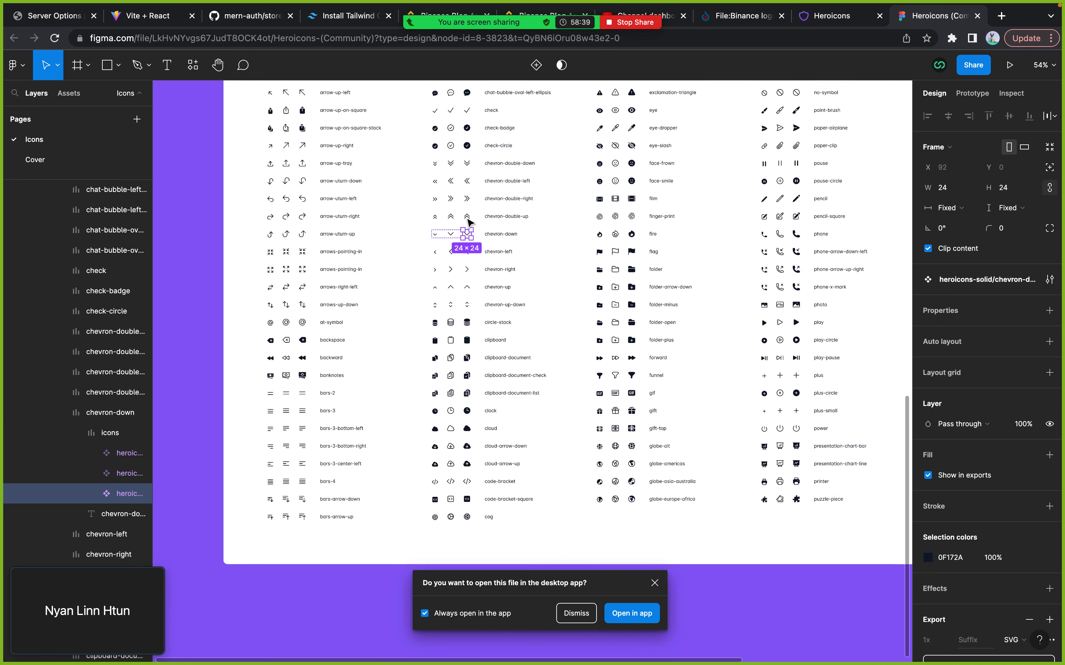
scroll(469, 221, down, 5)
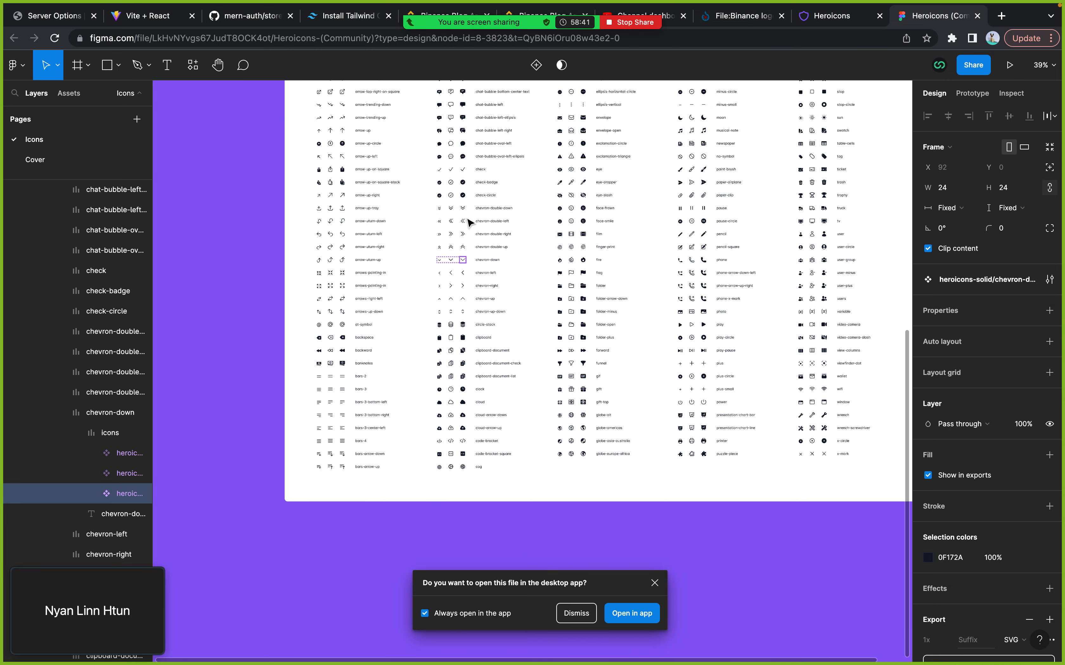
click(454, 245)
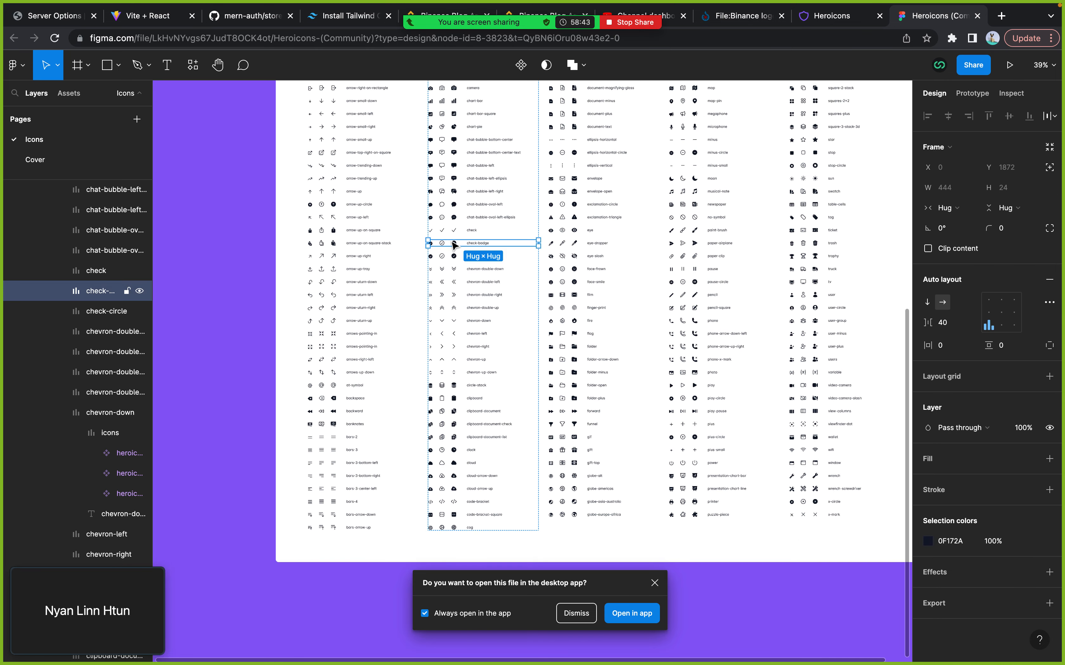
click(453, 257)
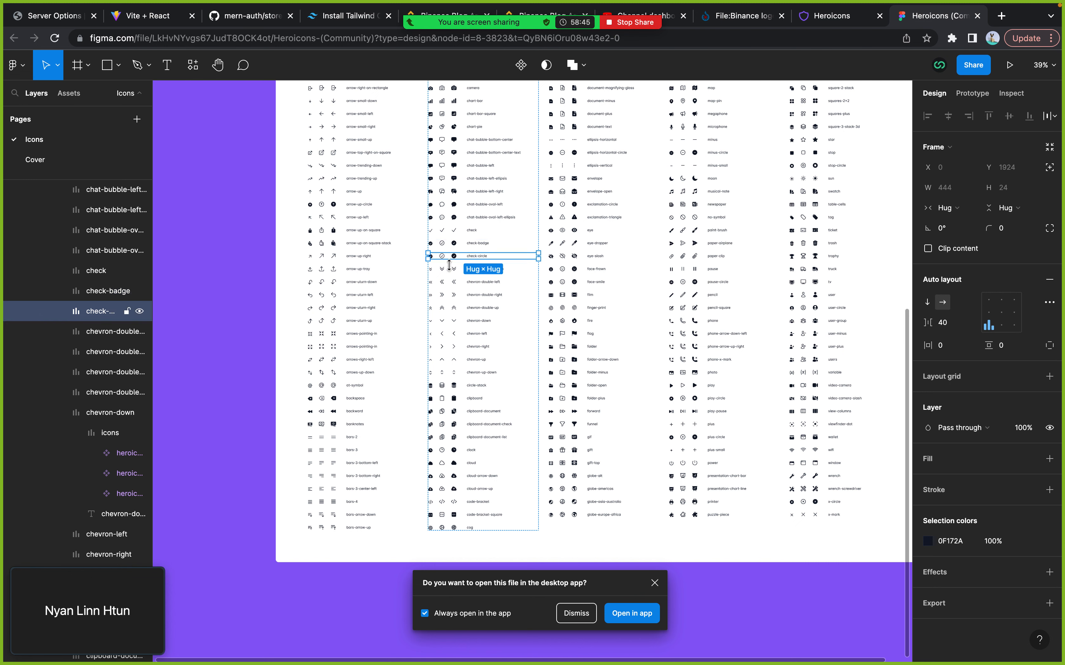
click(453, 269)
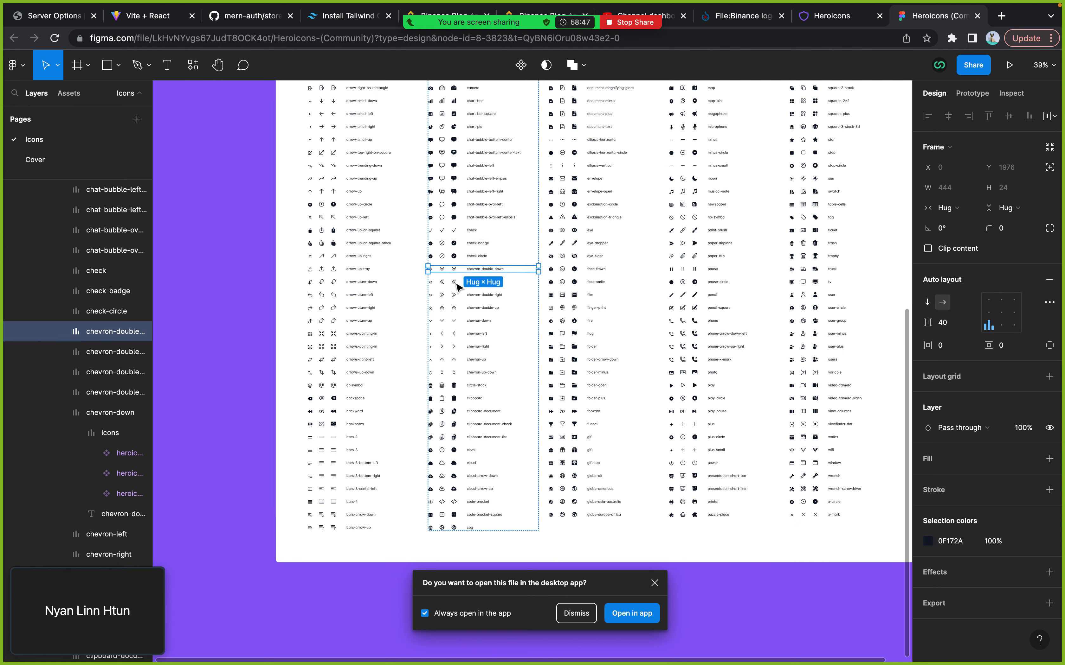
click(456, 285)
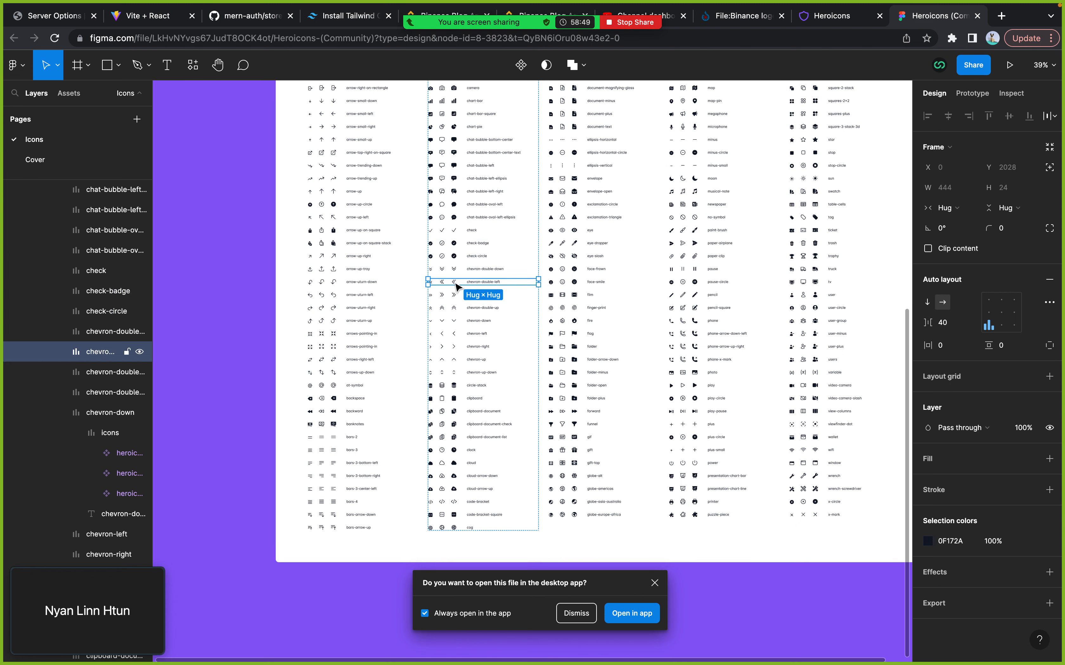
double_click(455, 285)
double_click(455, 285)
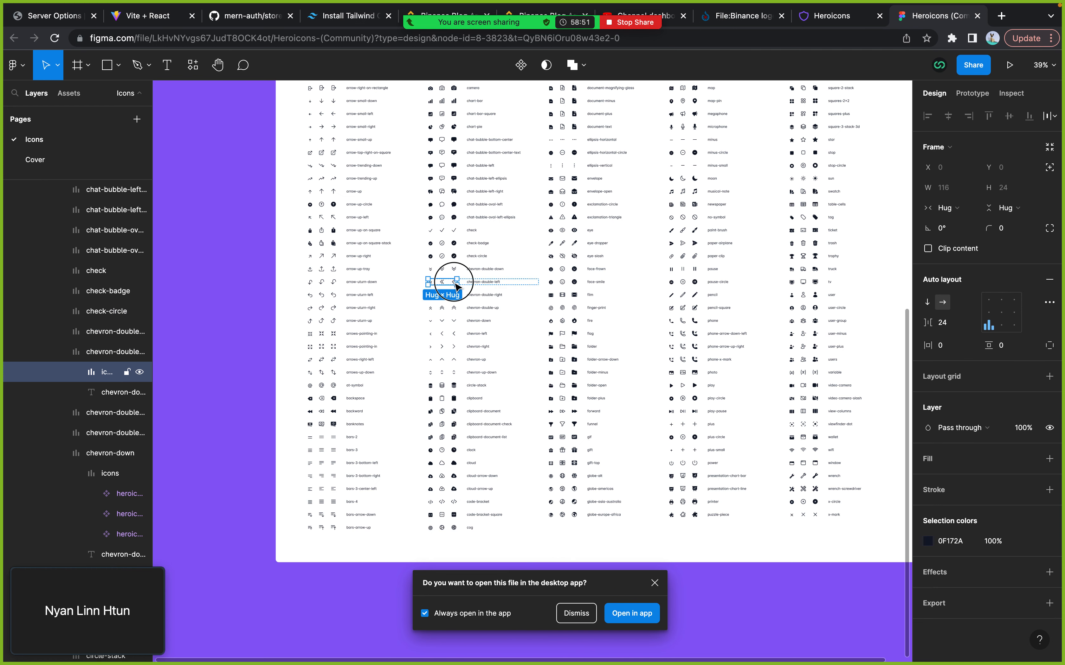
- Reselect the solid chevron-down icon component inside its row's icons frame
scroll(456, 286, up, 5)
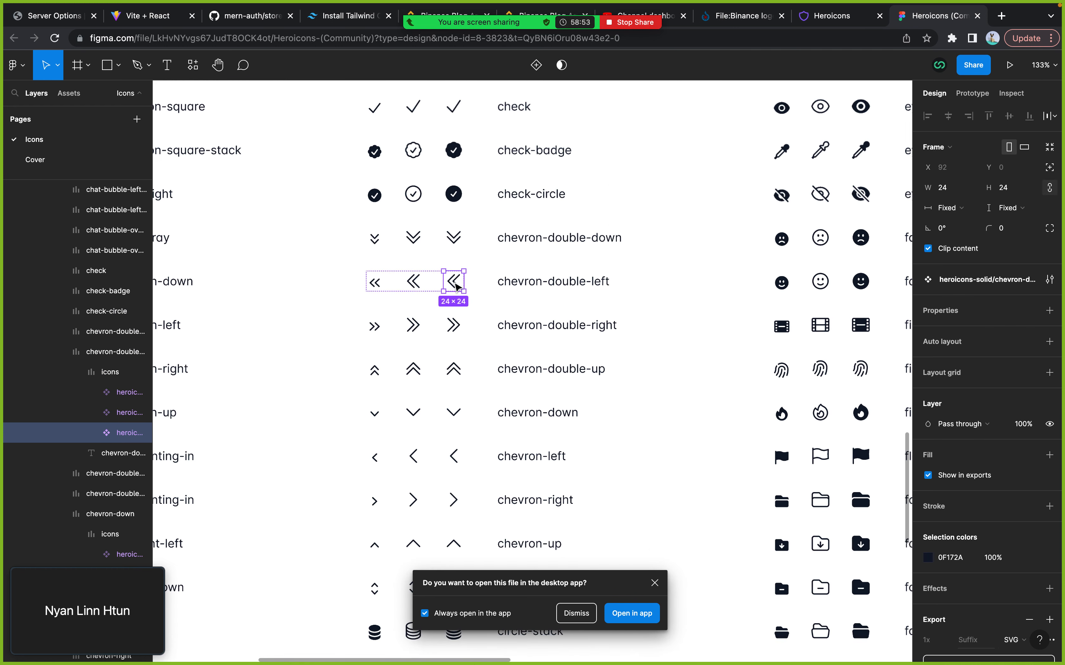
click(457, 416)
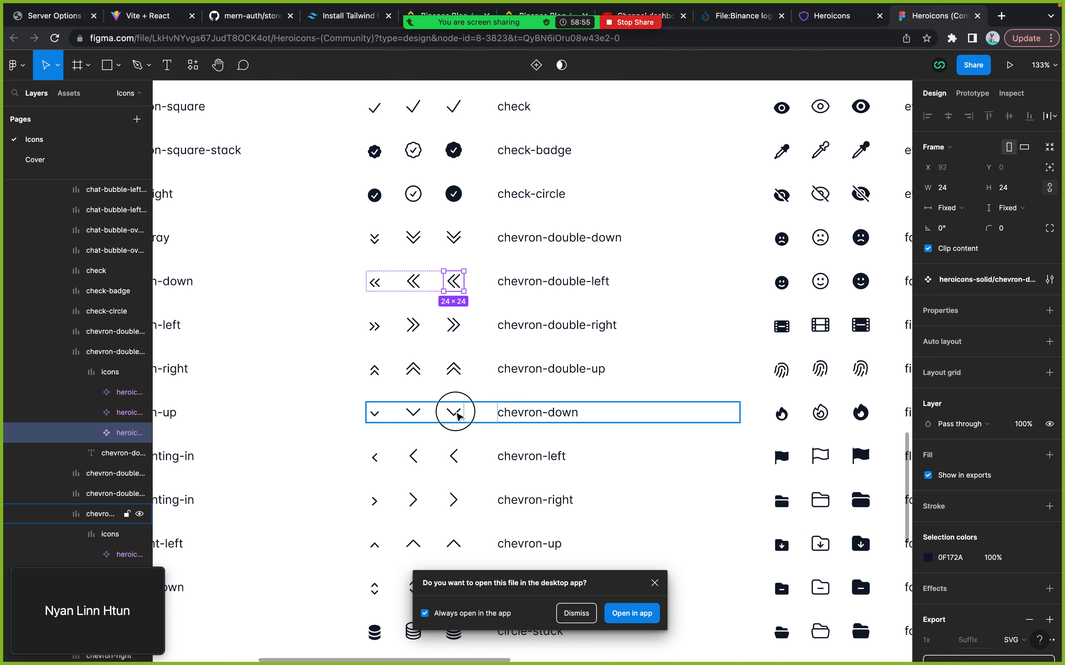
double_click(458, 415)
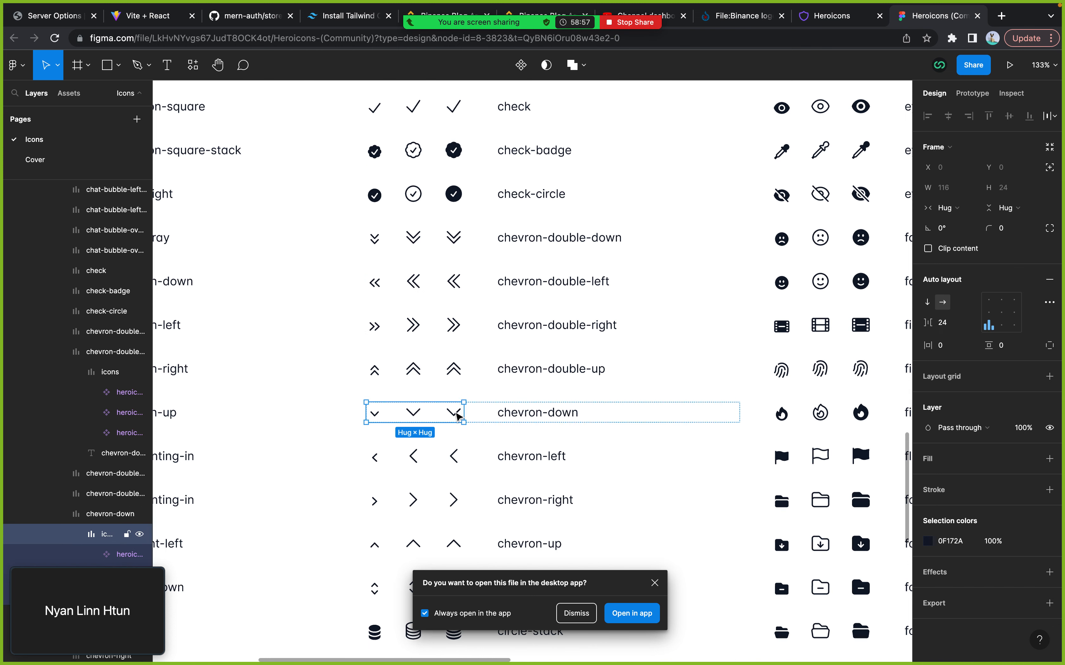
double_click(458, 416)
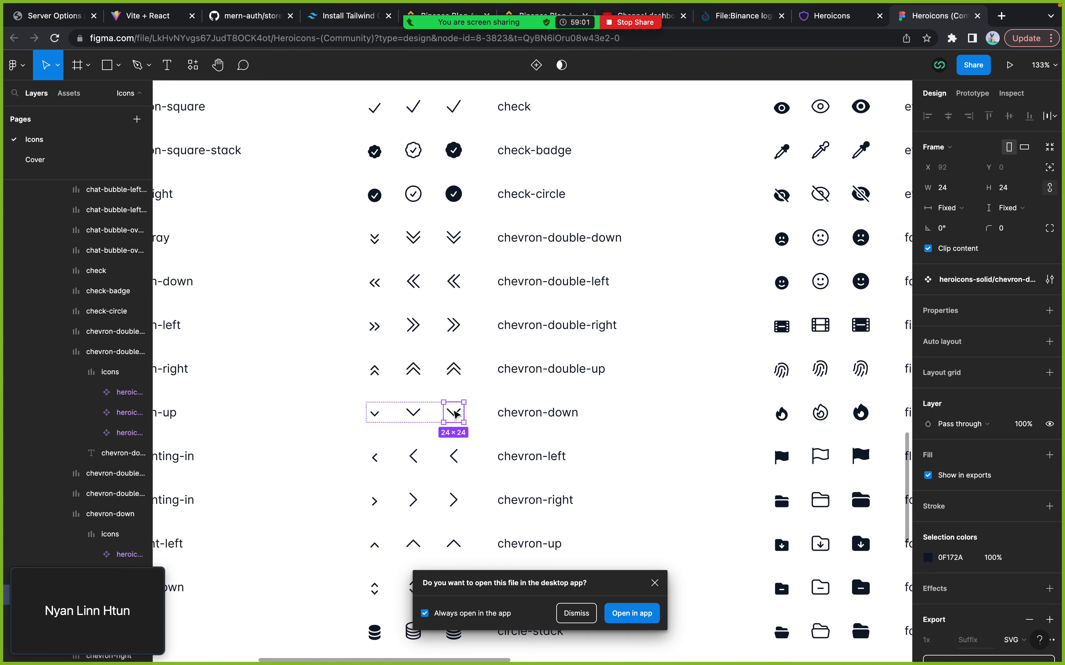
- Switch to the Figma design file, paste the chevron-down icon into the MacBook Pro frame and move it just below the menu labels
key(ctrl+Right)
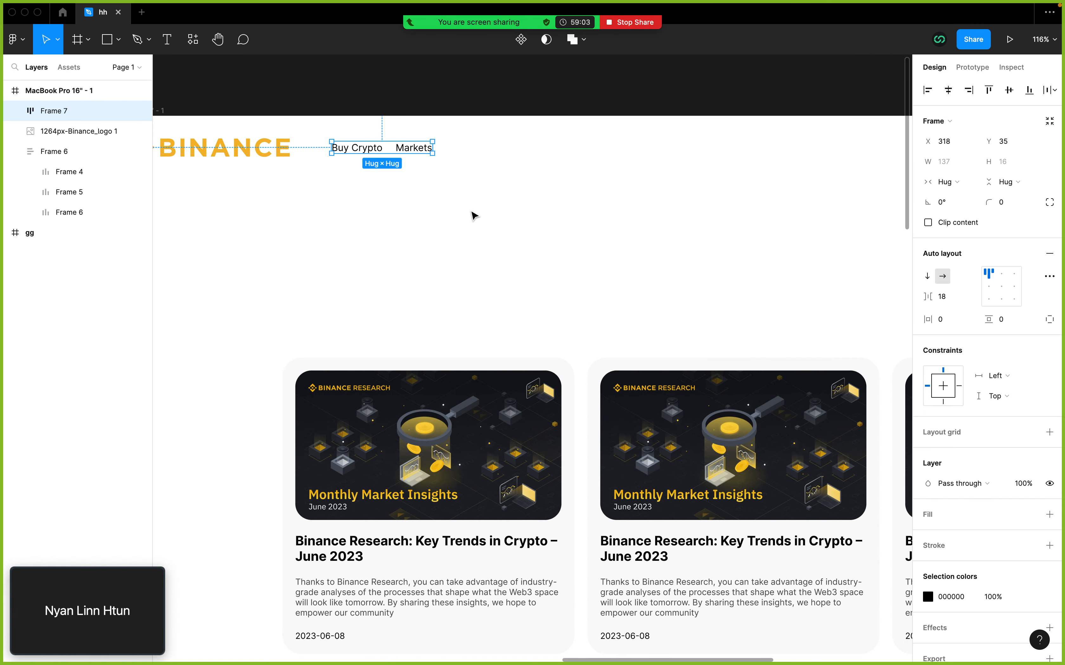
click(475, 214)
key(super+v)
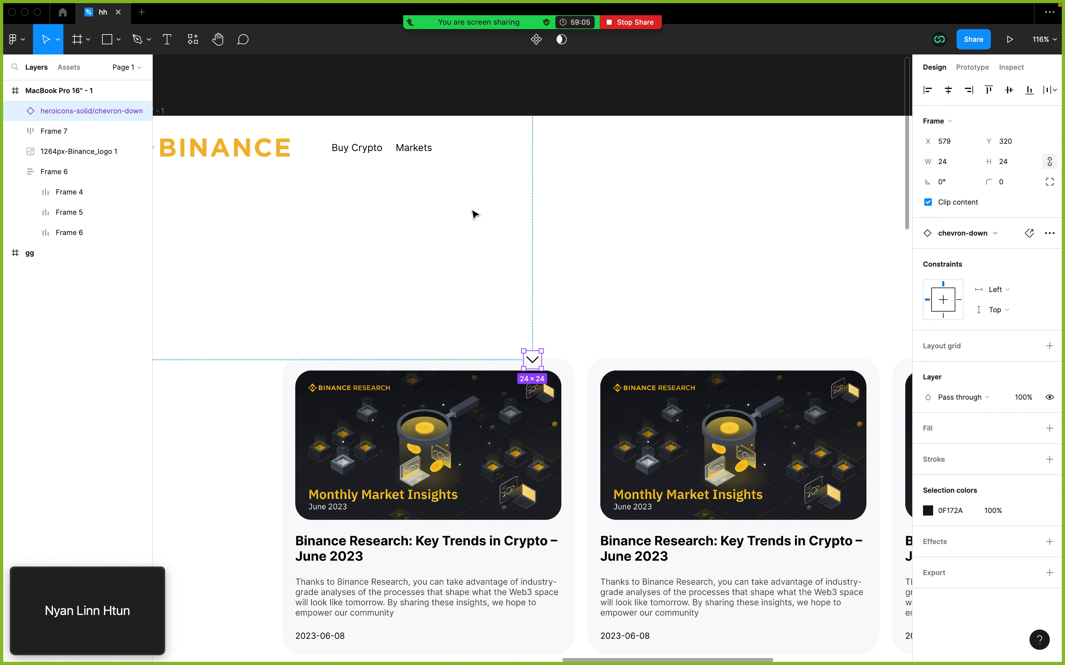
drag(530, 358, 399, 200)
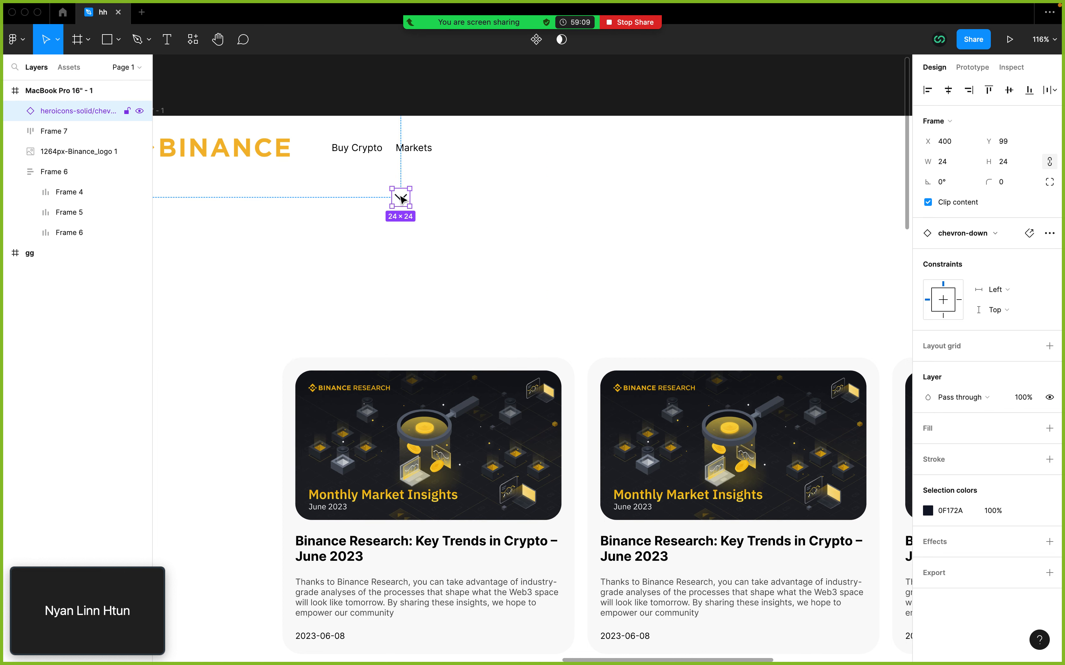
- Ungroup the Buy Crypto and Markets auto layout frame and move the Markets label away to clear space beside Buy Crypto
scroll(396, 205, up, 5)
click(429, 95)
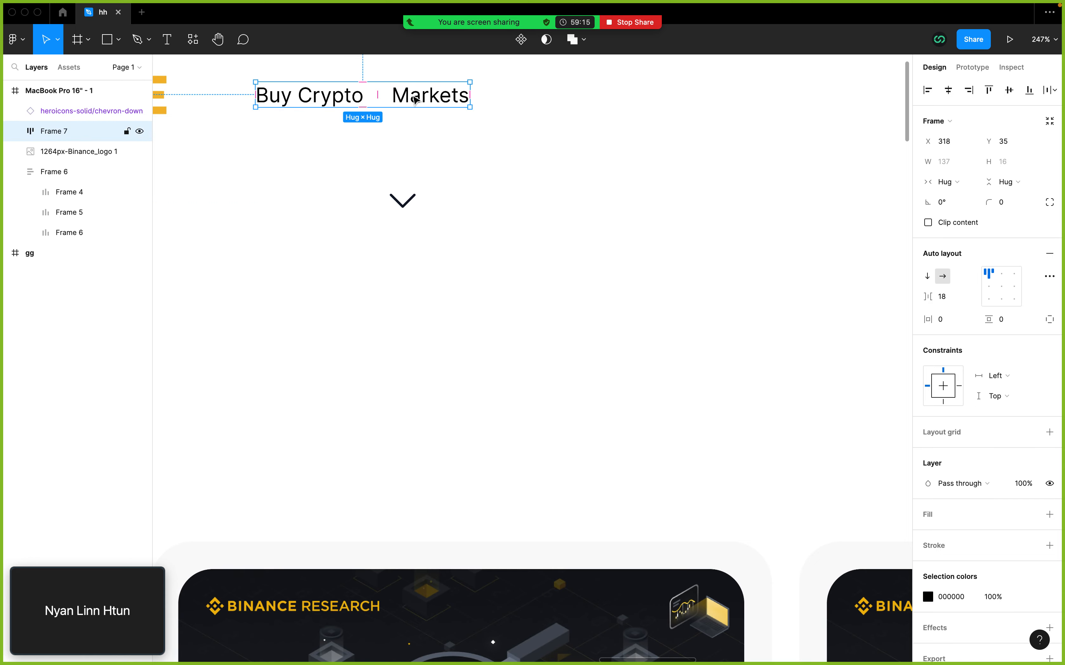
right_click(64, 134)
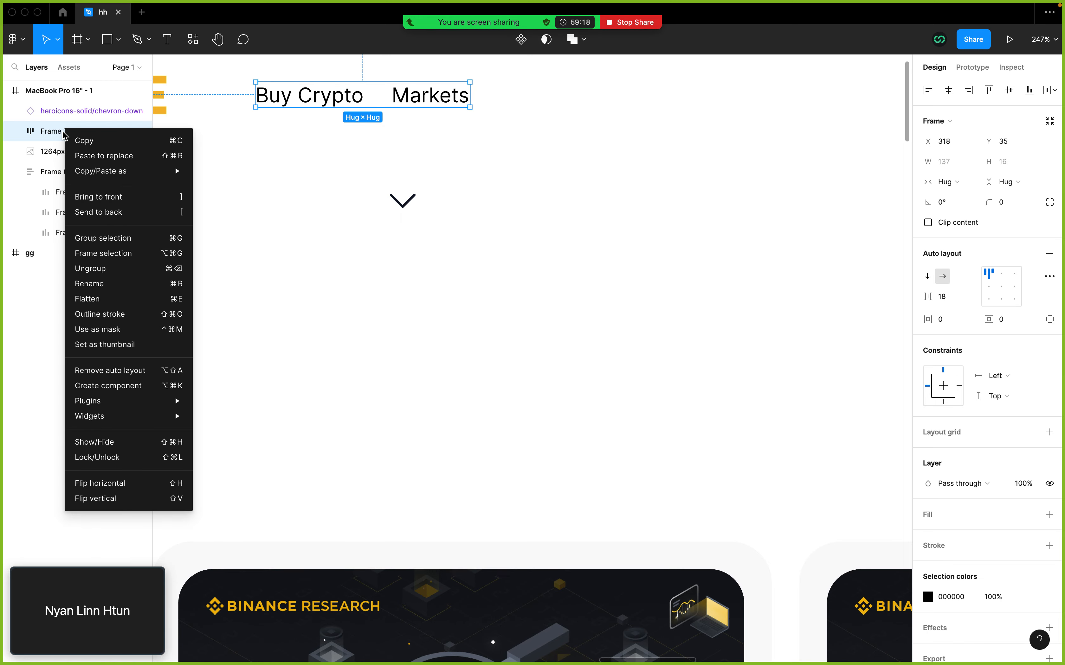
click(110, 267)
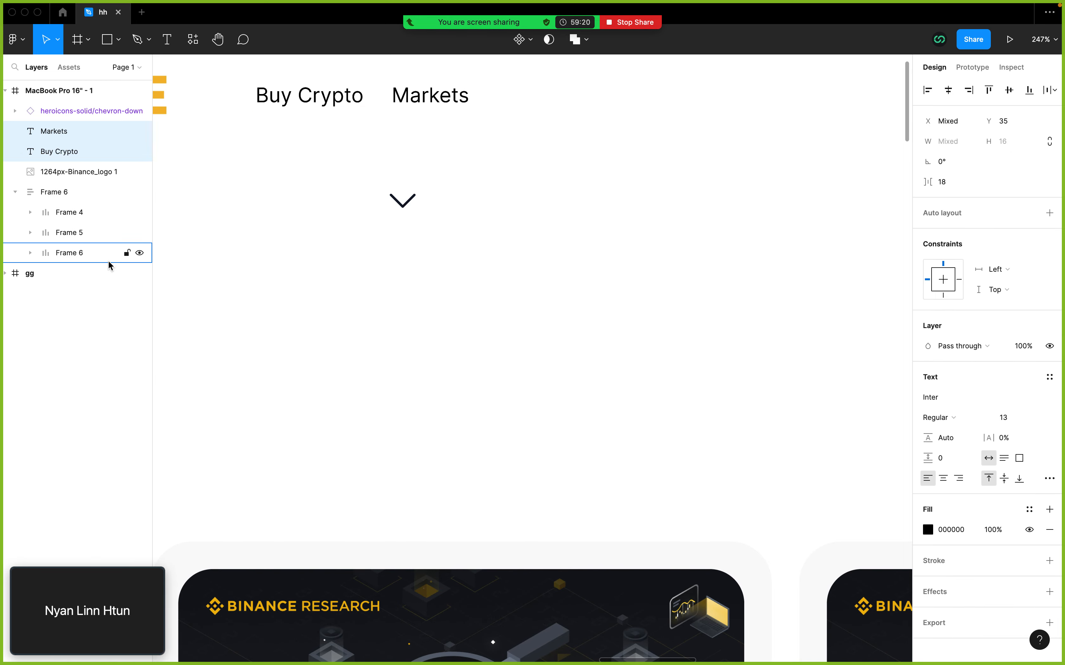
click(351, 182)
drag(411, 95, 615, 140)
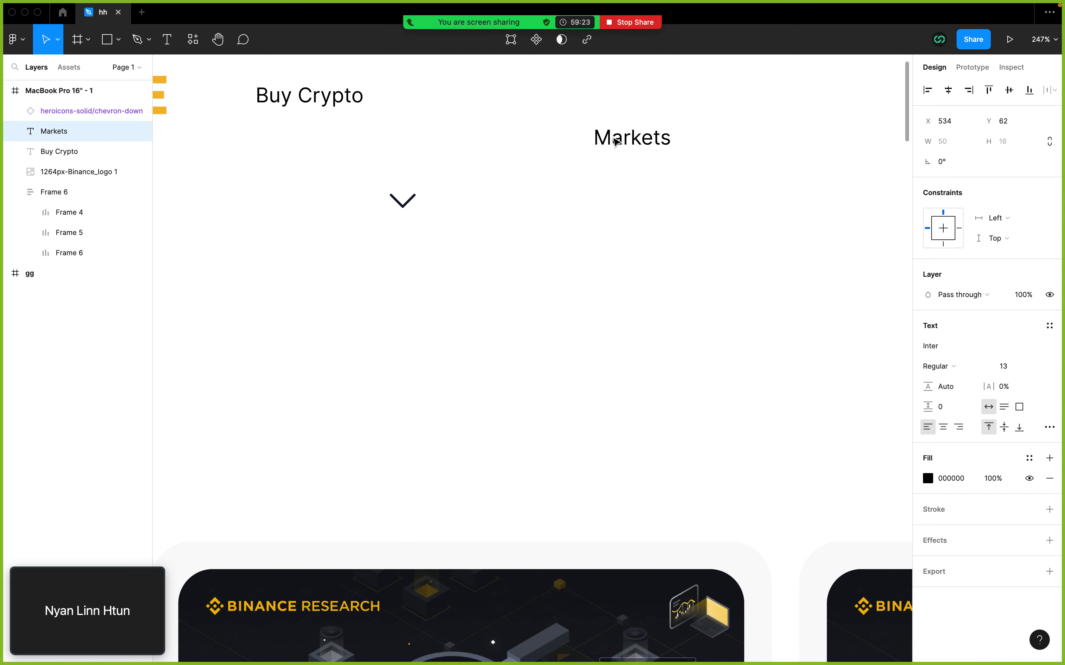
- Place the chevron-down icon directly after the Buy Crypto label and wrap both in a horizontal auto layout with spacing 3
drag(397, 199, 383, 97)
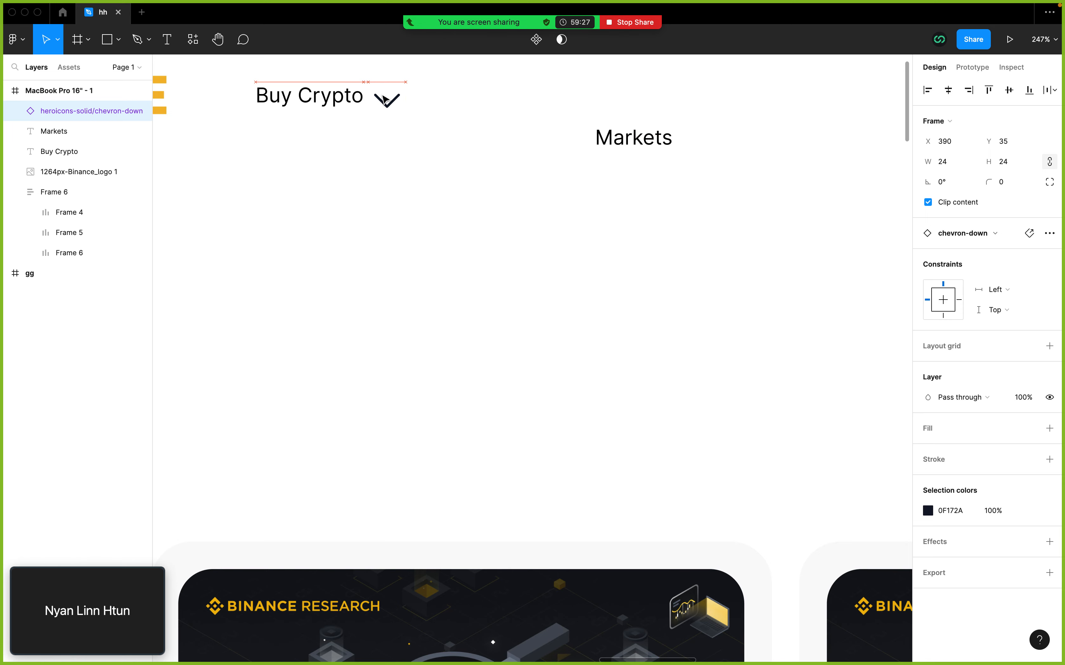
click(290, 148)
drag(288, 143, 397, 83)
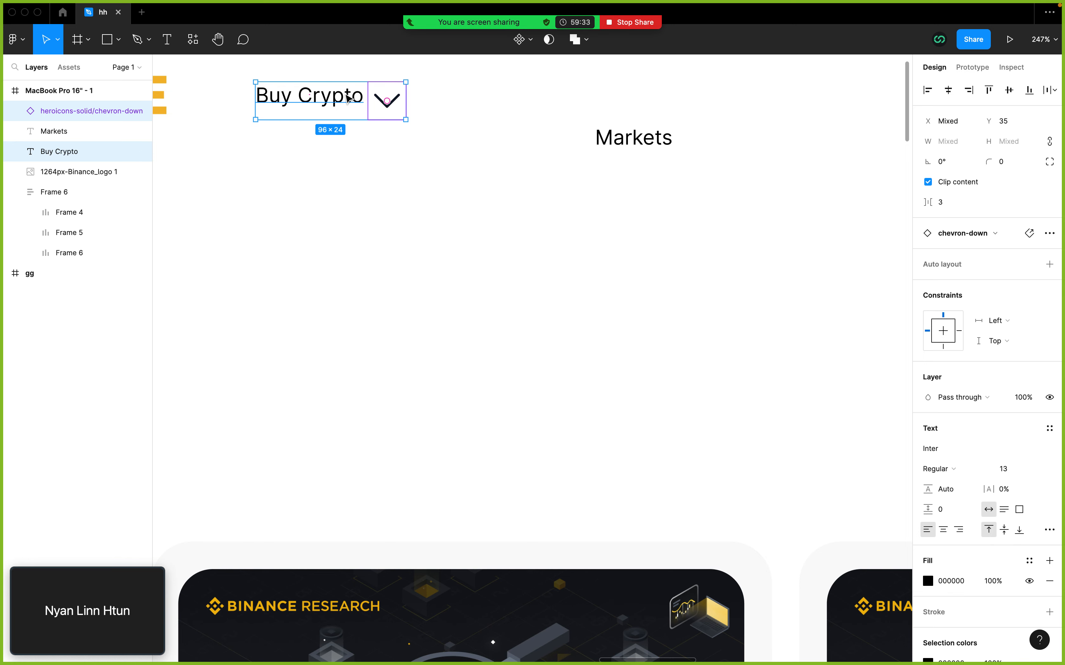
key(shift+a)
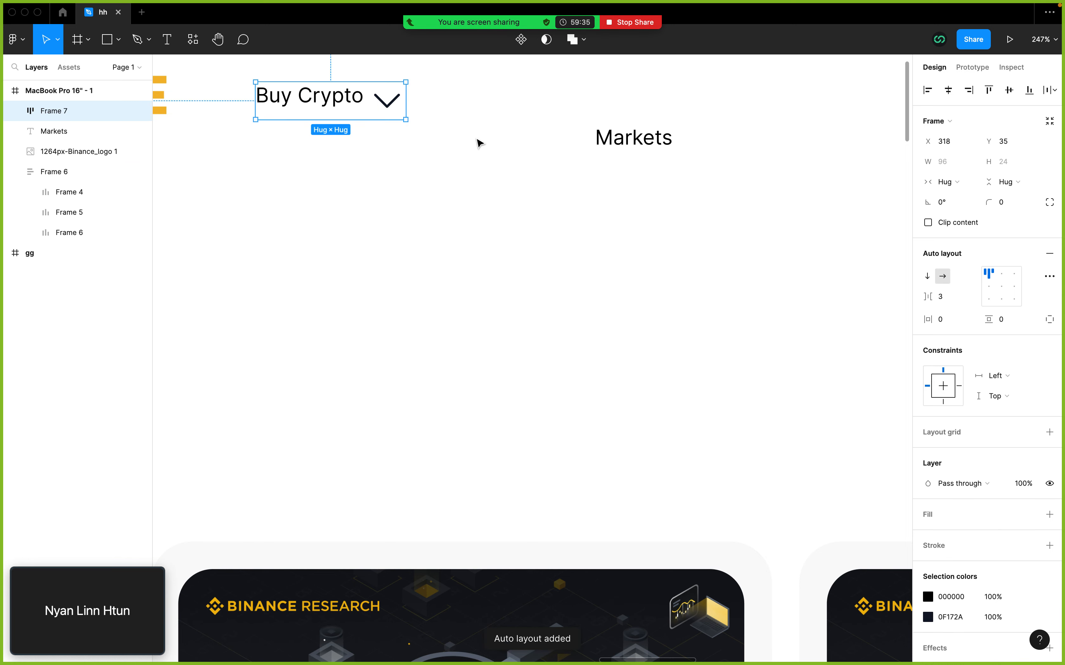
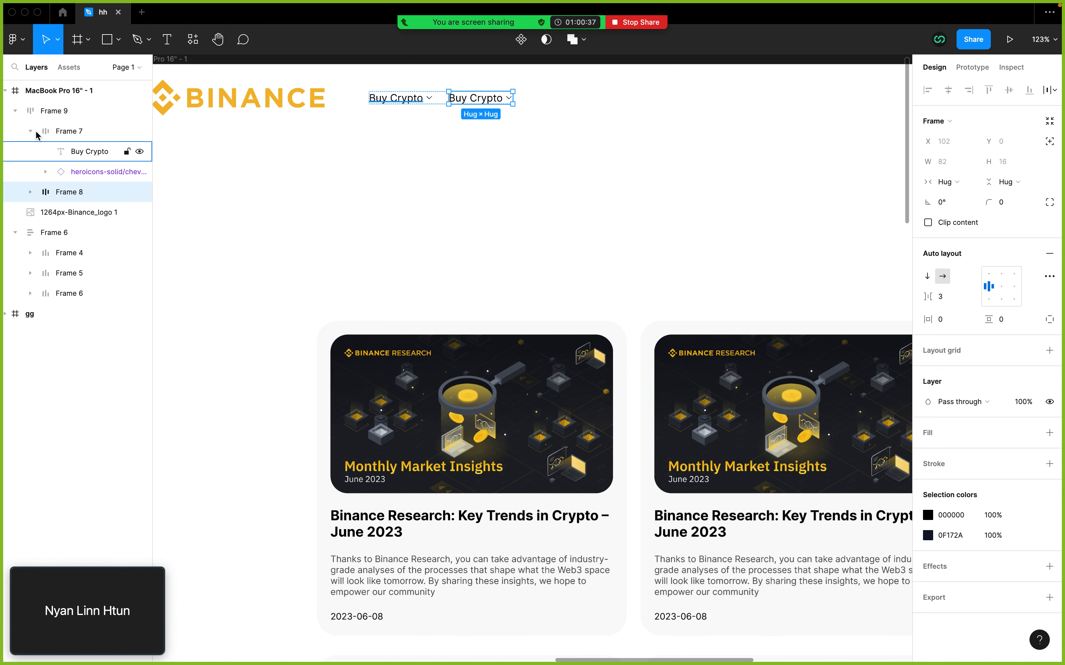
click(30, 131)
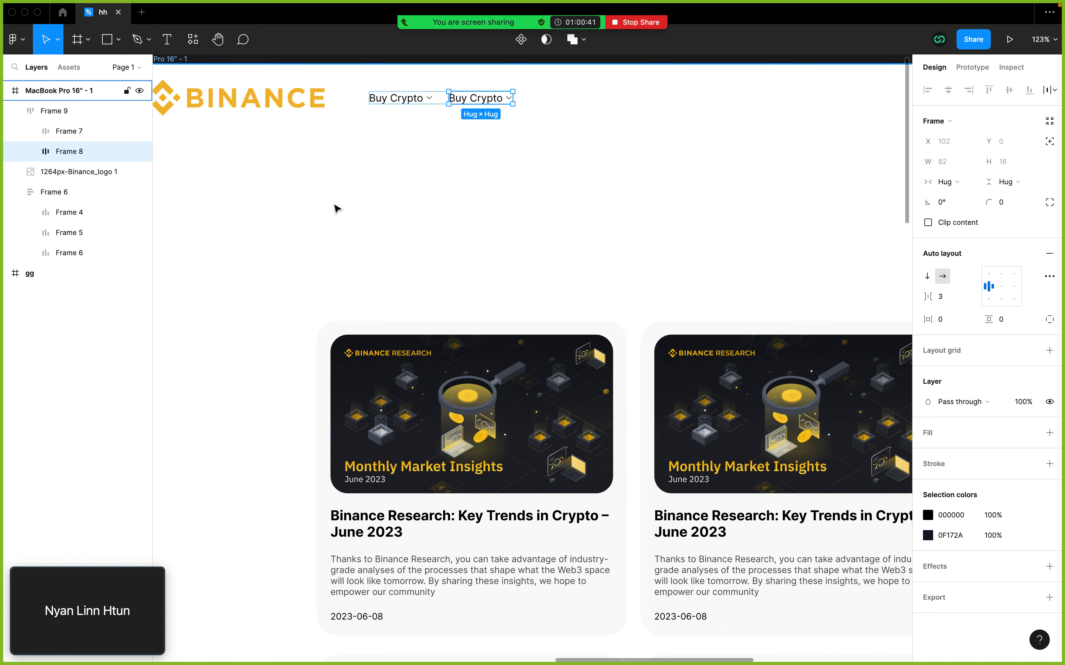
key(super+d)
key(super+d)
key(super+d)
key(super+d)
key(super+d)
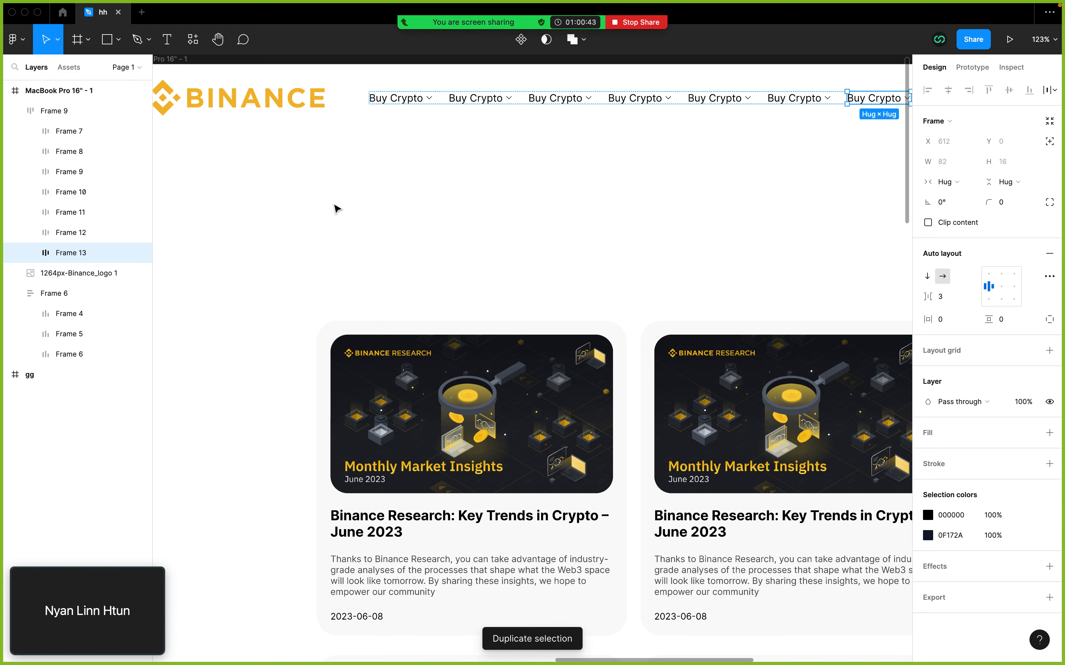
key(super+z)
key(super+z)
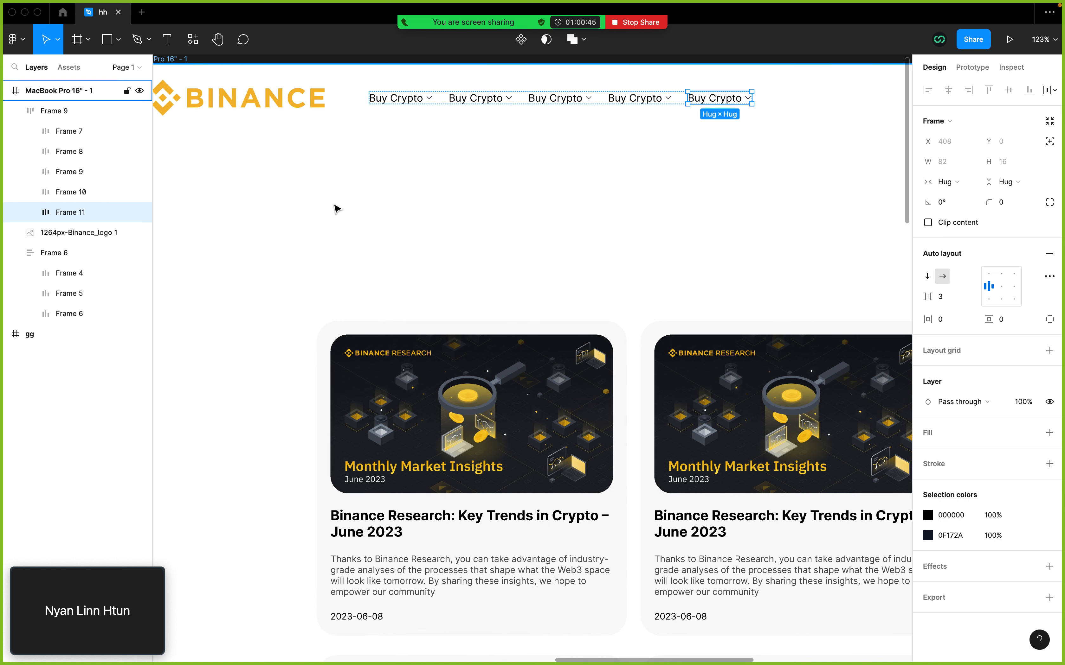
key(super+z)
key(super+z)
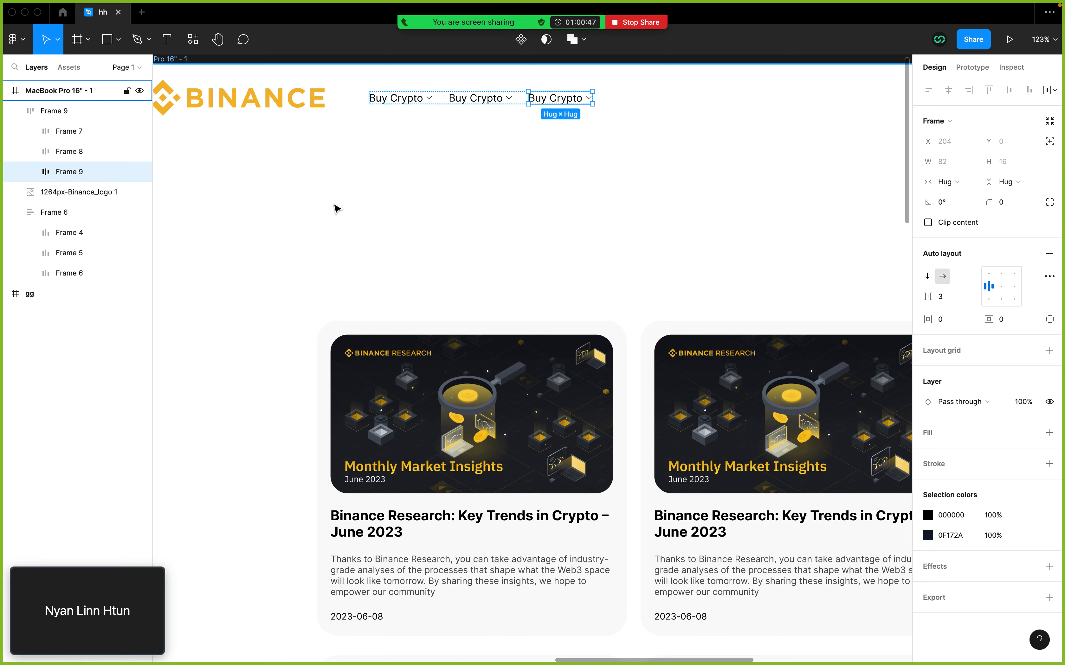
key(super+z)
- Check the menu labels on the Binance Blog page and change the second Buy Crypto item's text to Markets
key(ctrl+Left)
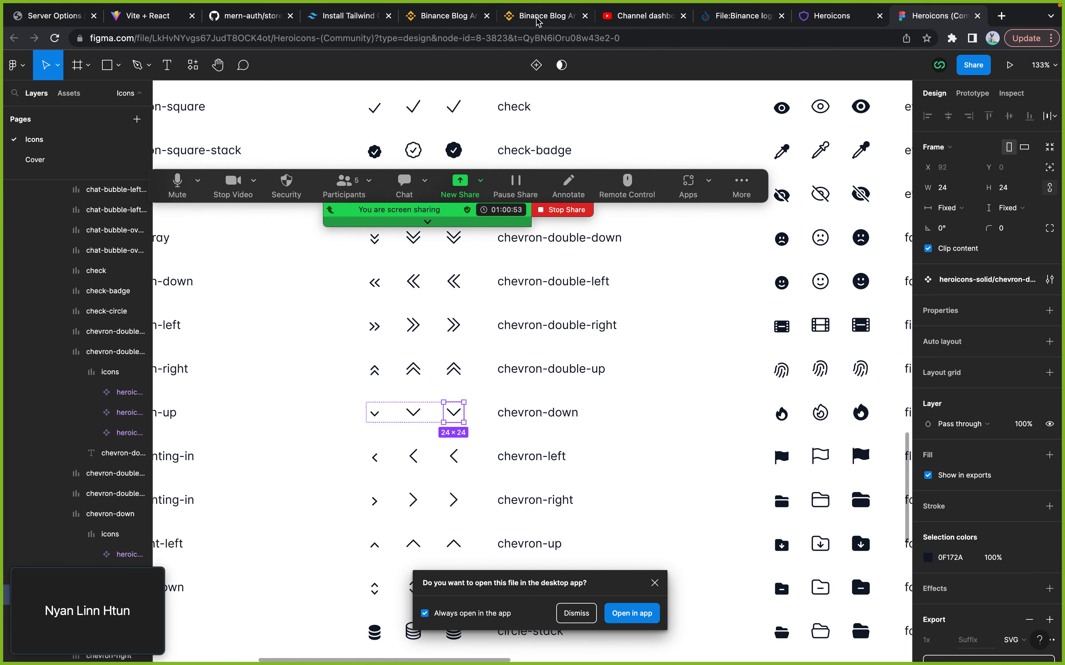
click(539, 20)
mouse_move(254, 81)
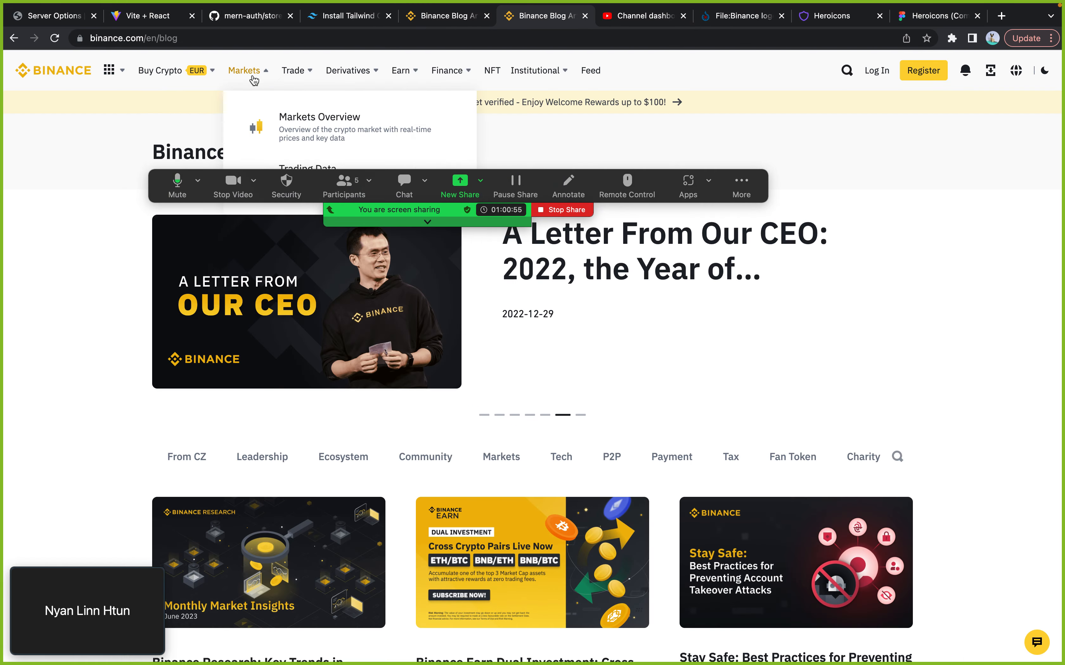
key(super+Tab)
click(469, 101)
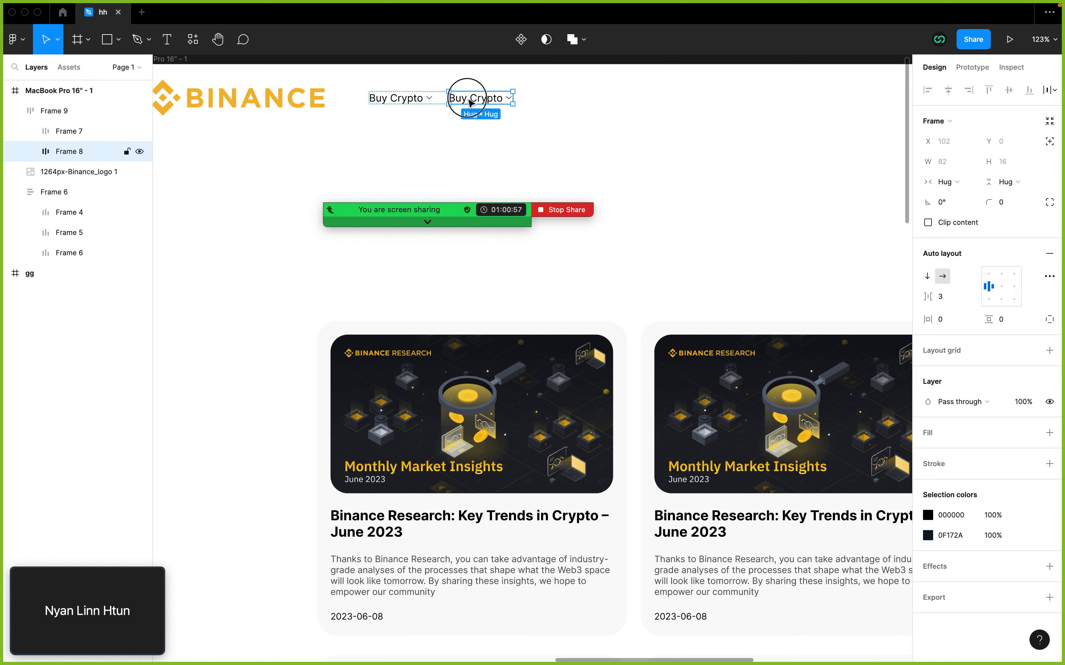
double_click(470, 102)
double_click(468, 99)
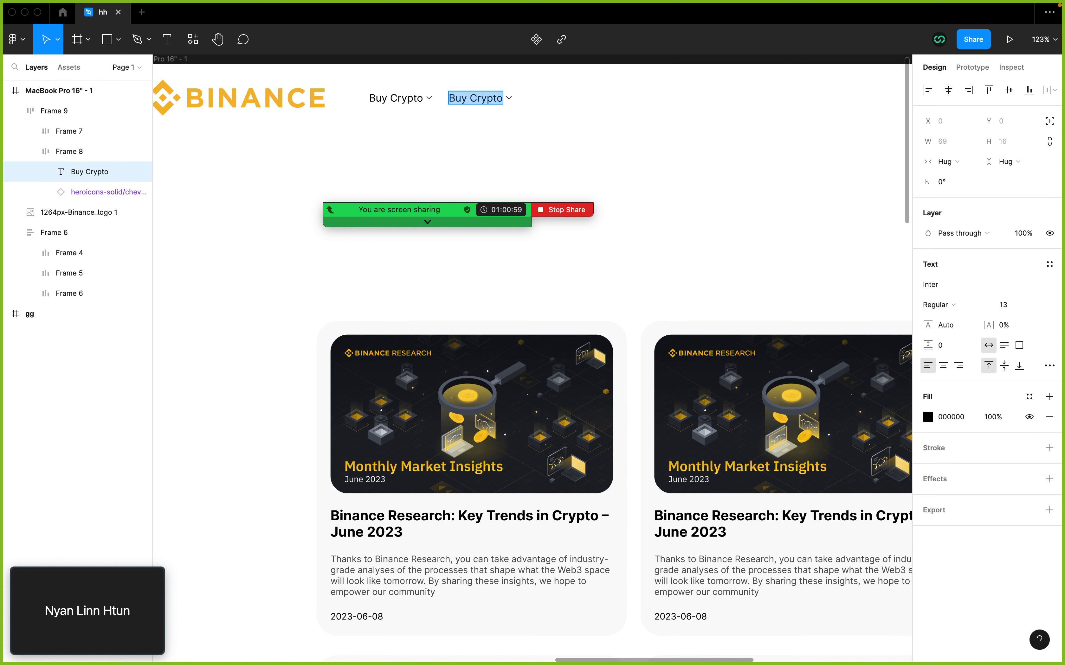
text(Markets)
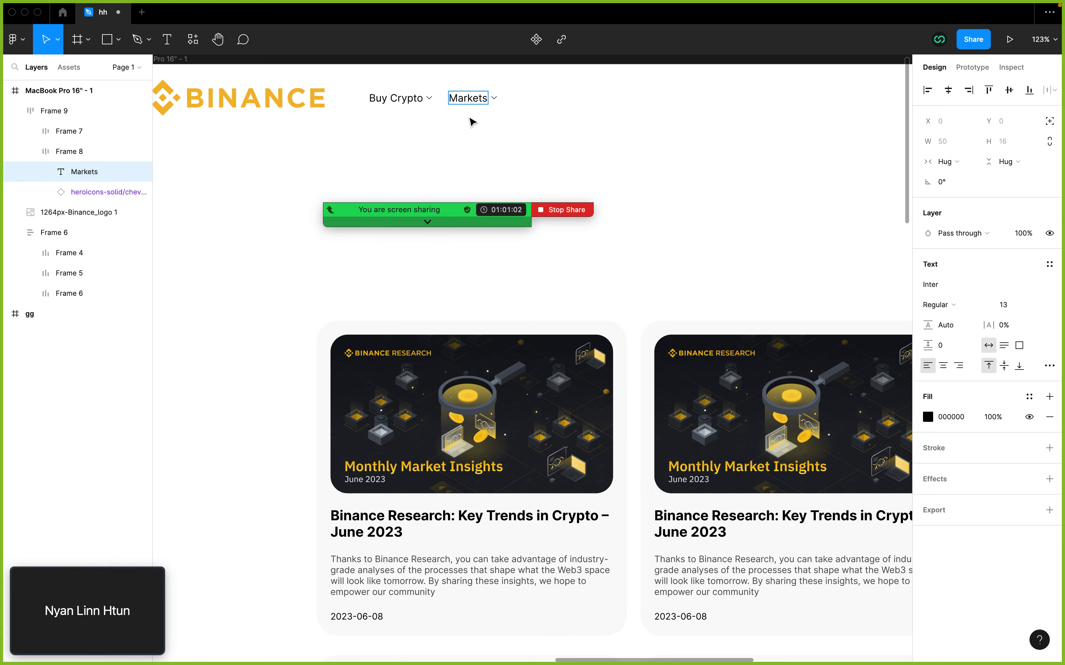
- Look up the menu labels that follow Markets in the Binance Blog's navigation bar and return to the design file
key(ctrl+Left)
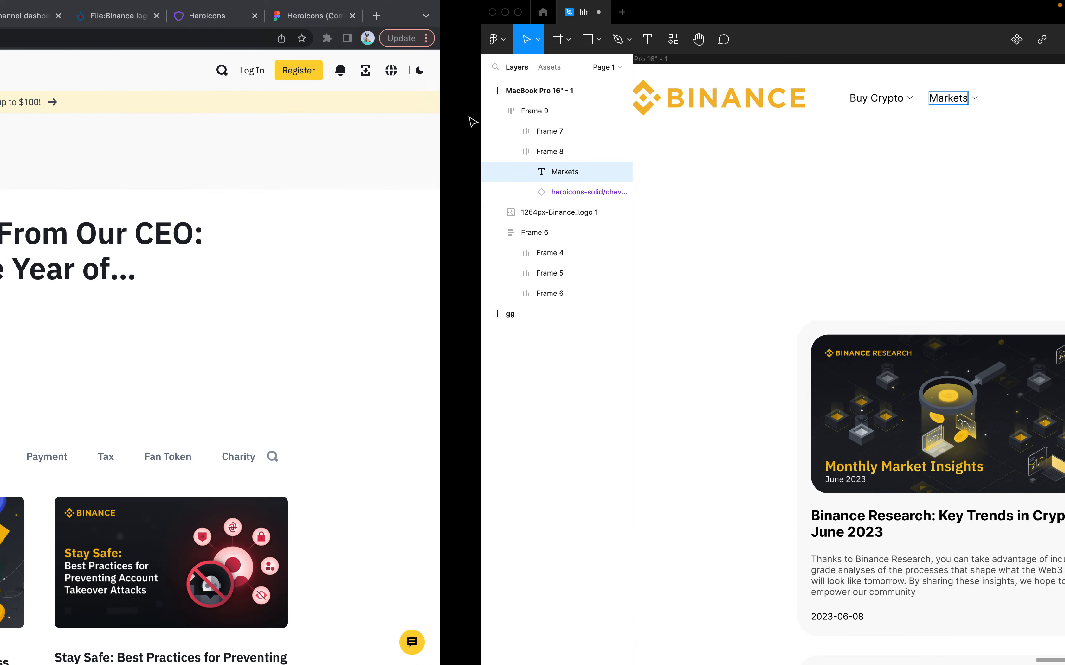
mouse_move(300, 79)
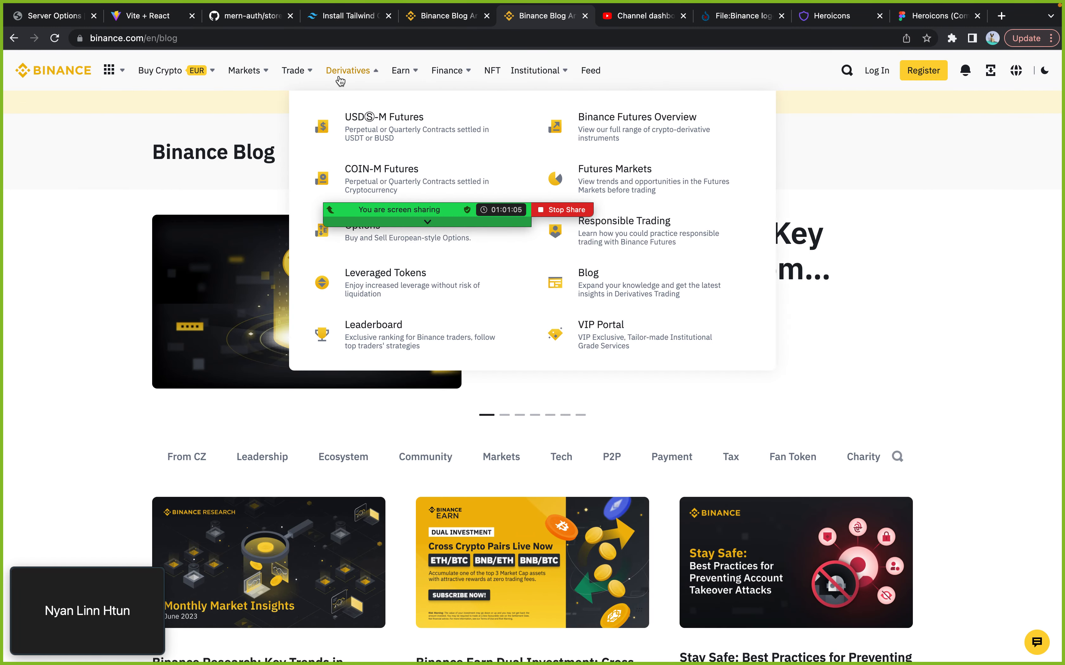
key(ctrl+Right)
key(Escape)
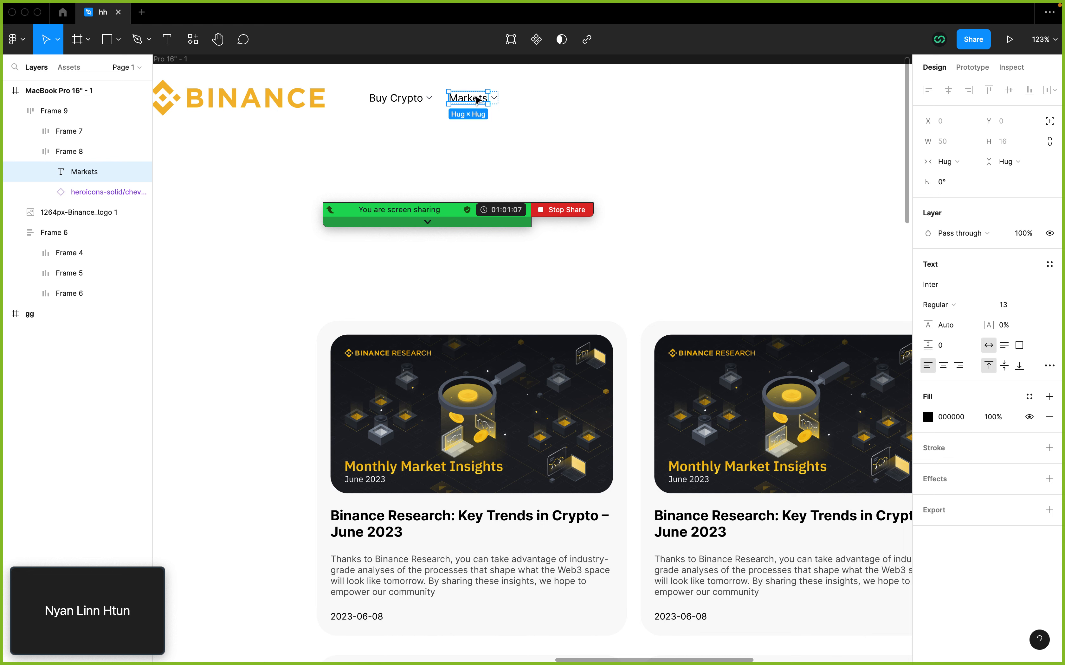
key(super+d)
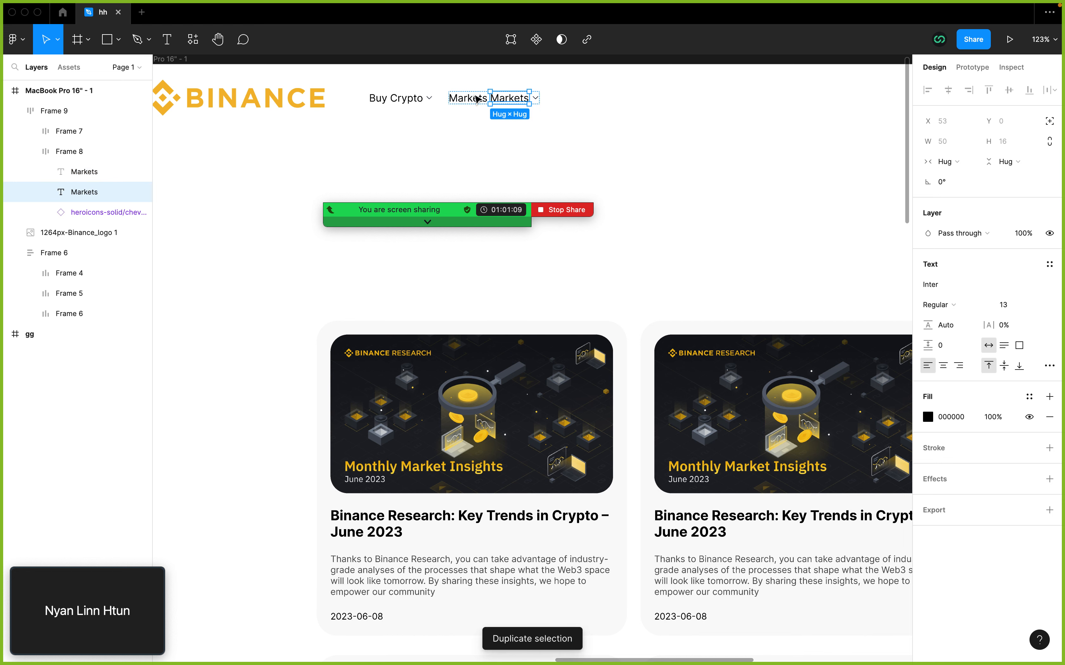
key(BackSpace)
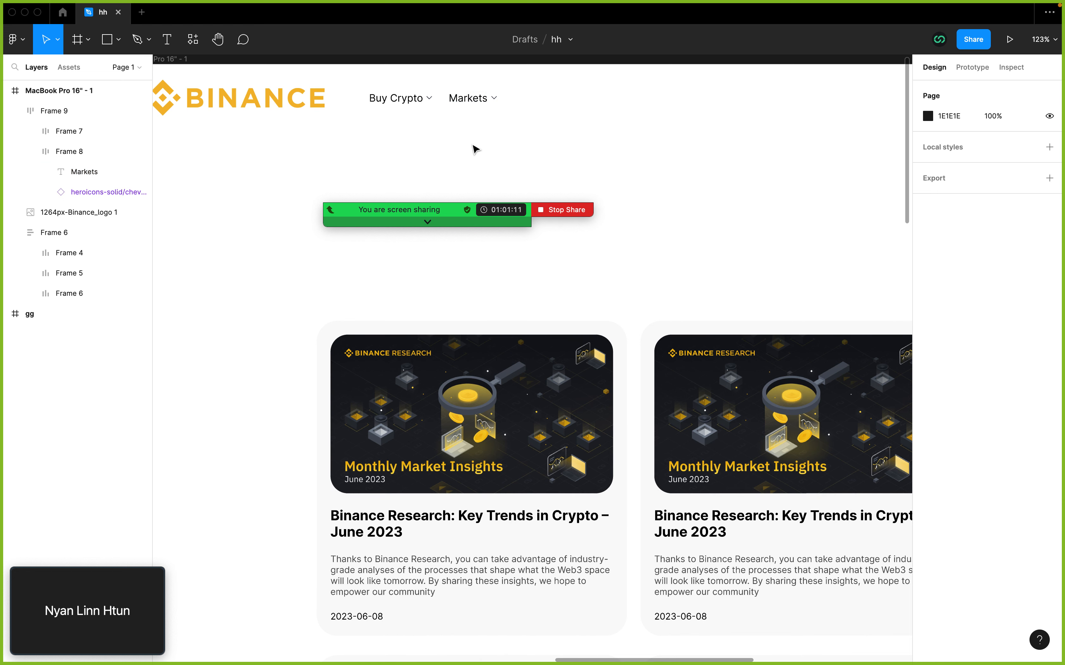
- Duplicate the whole Markets menu item with its chevron and change the copy's text to Tread
double_click(475, 100)
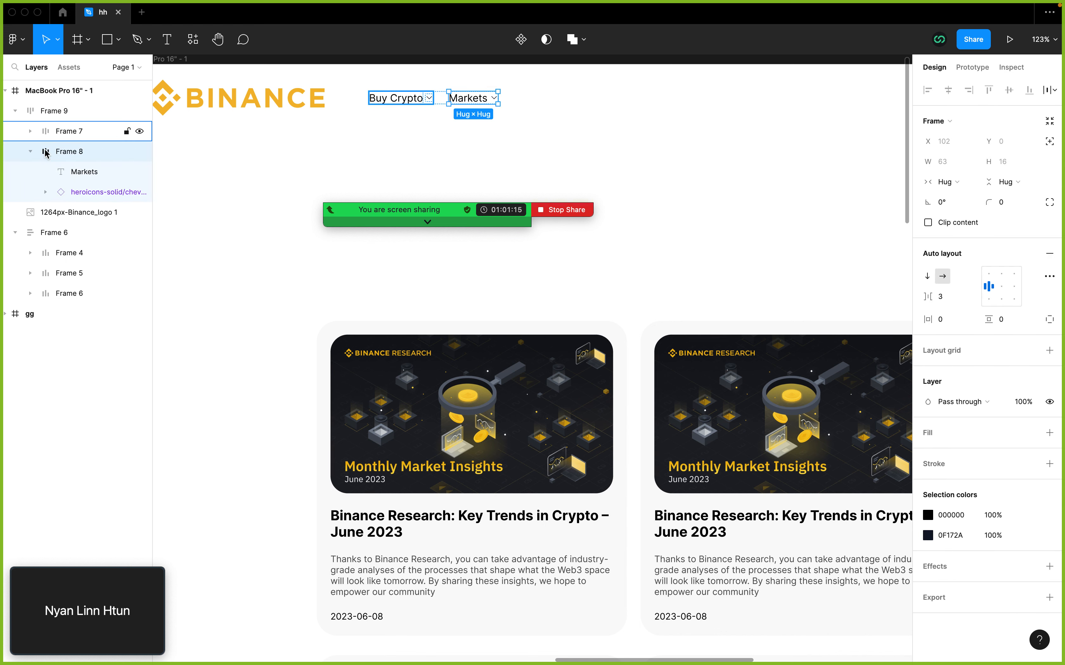
click(30, 151)
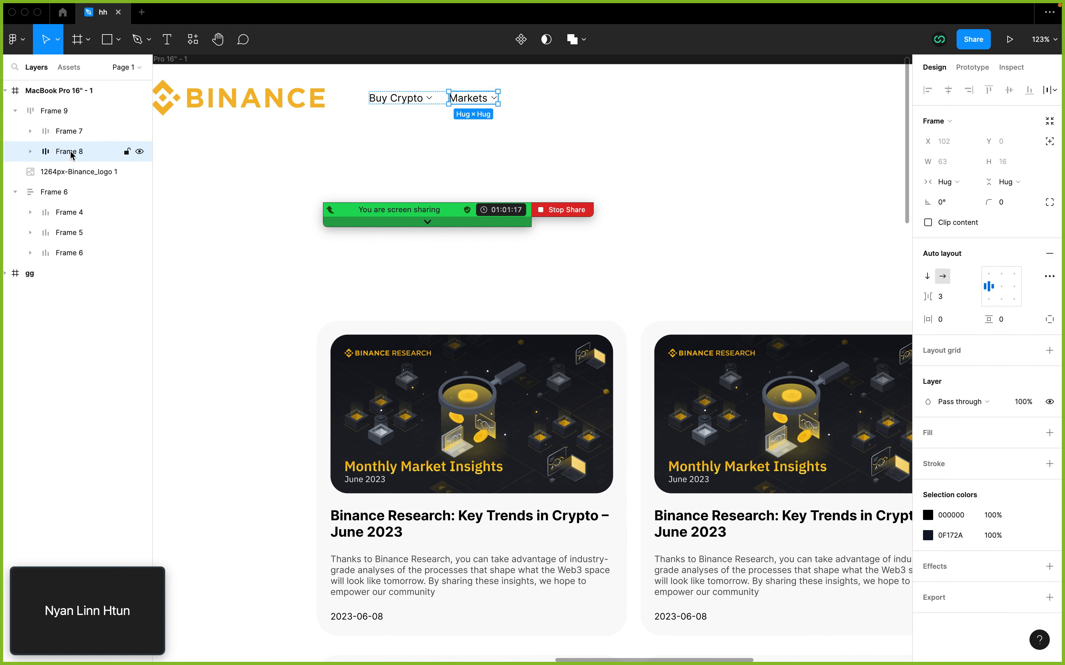
key(super+d)
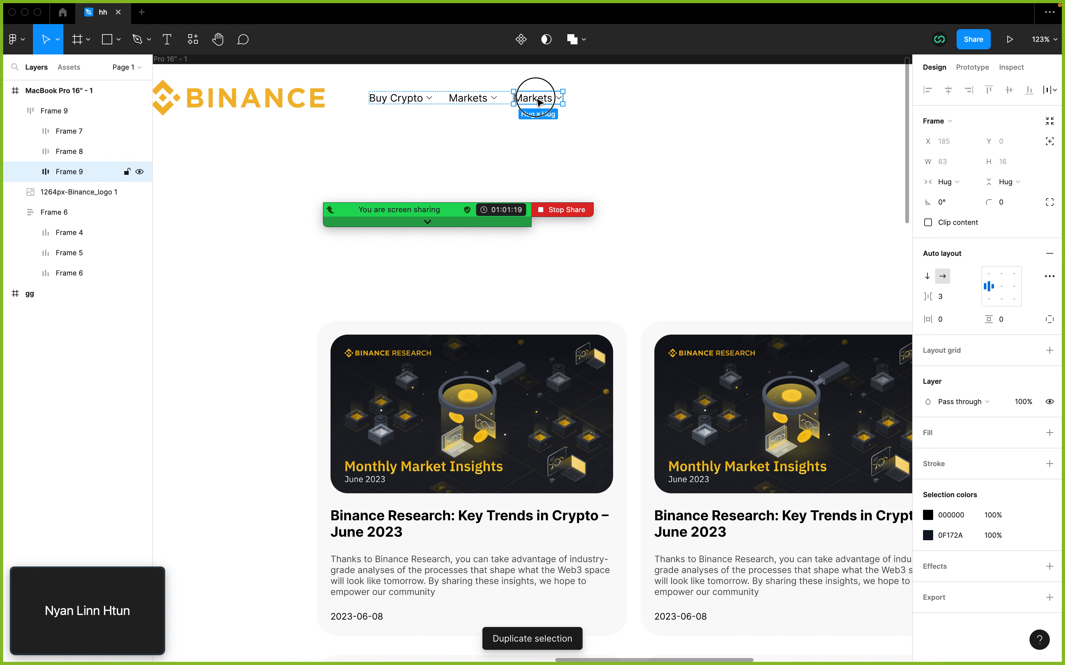
double_click(538, 101)
double_click(536, 99)
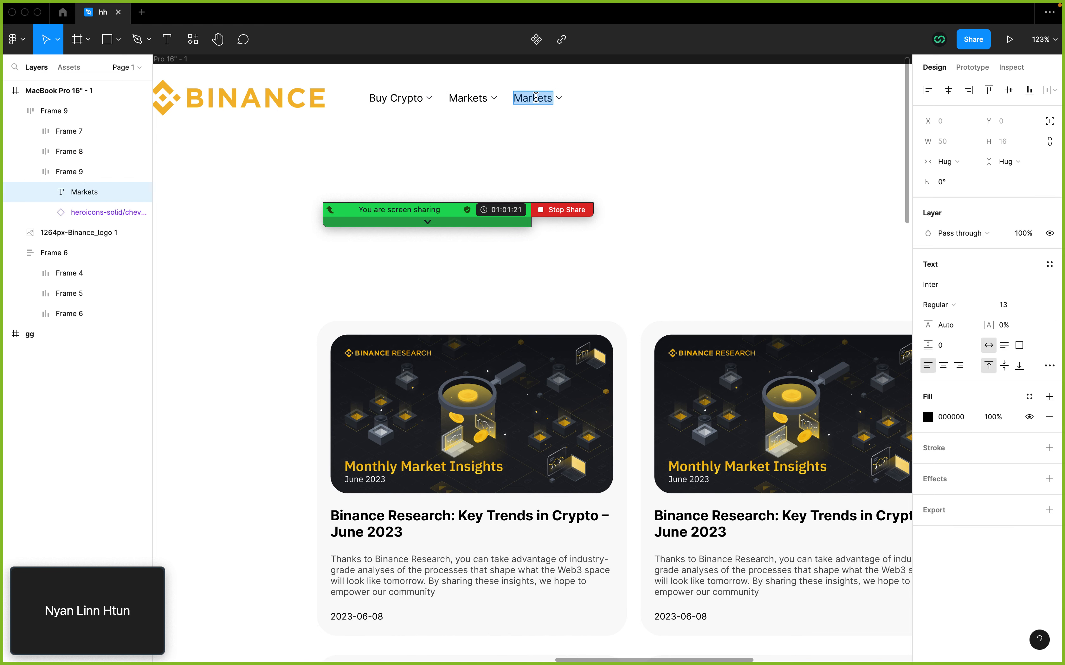
text(Tread)
click(440, 147)
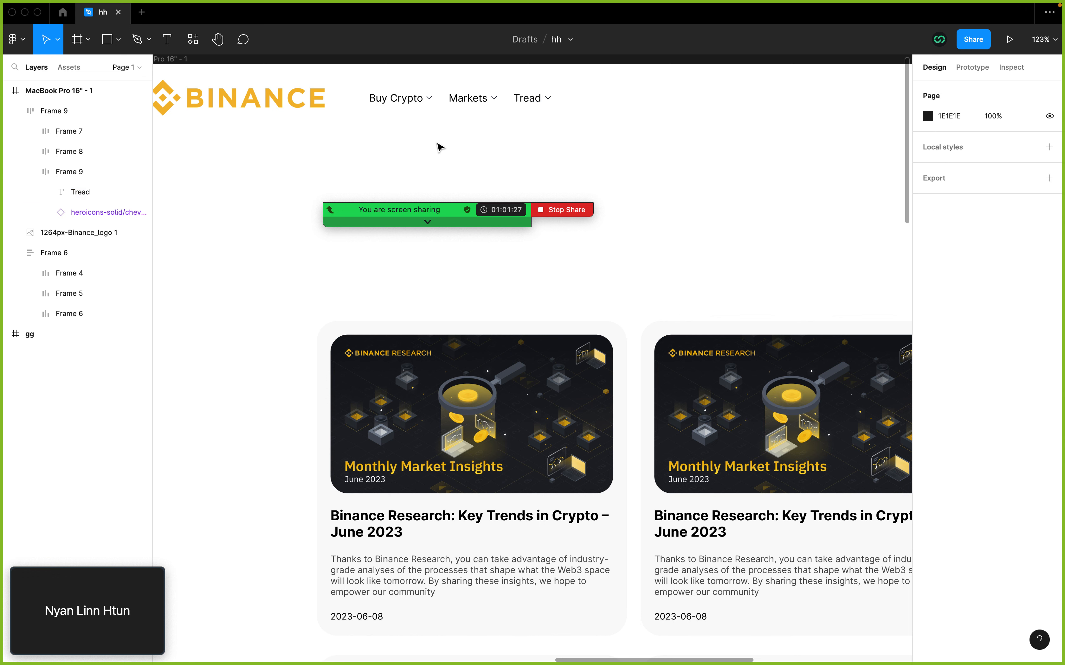
- Duplicate the Tread menu item with its chevron, change the copy's text to Blog and clear the selection
click(428, 102)
double_click(535, 102)
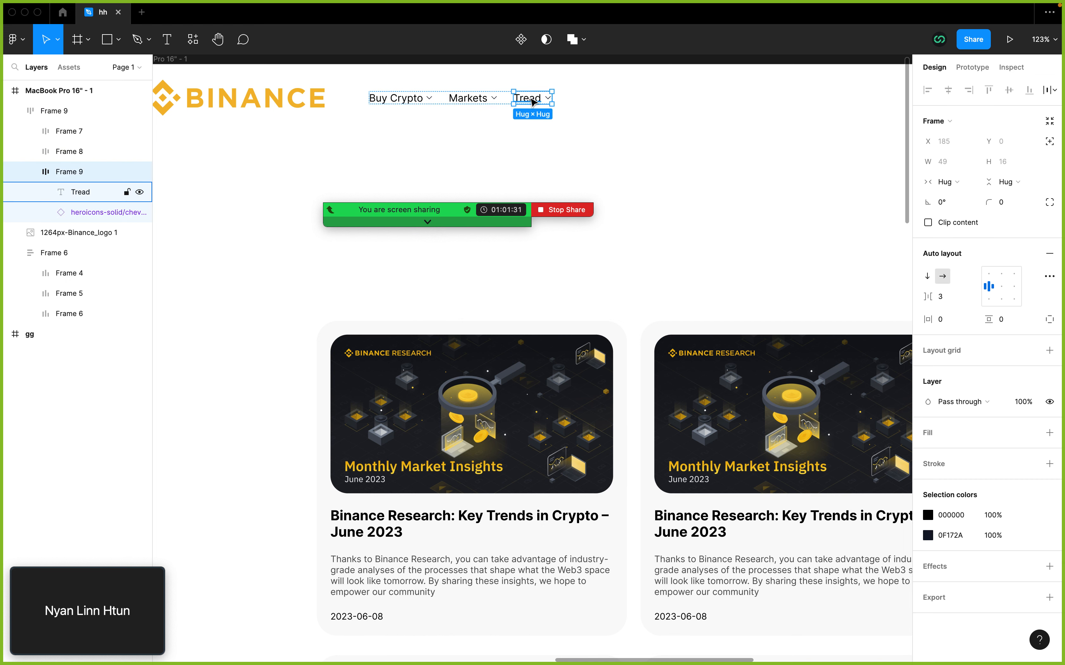
key(super+d)
double_click(587, 99)
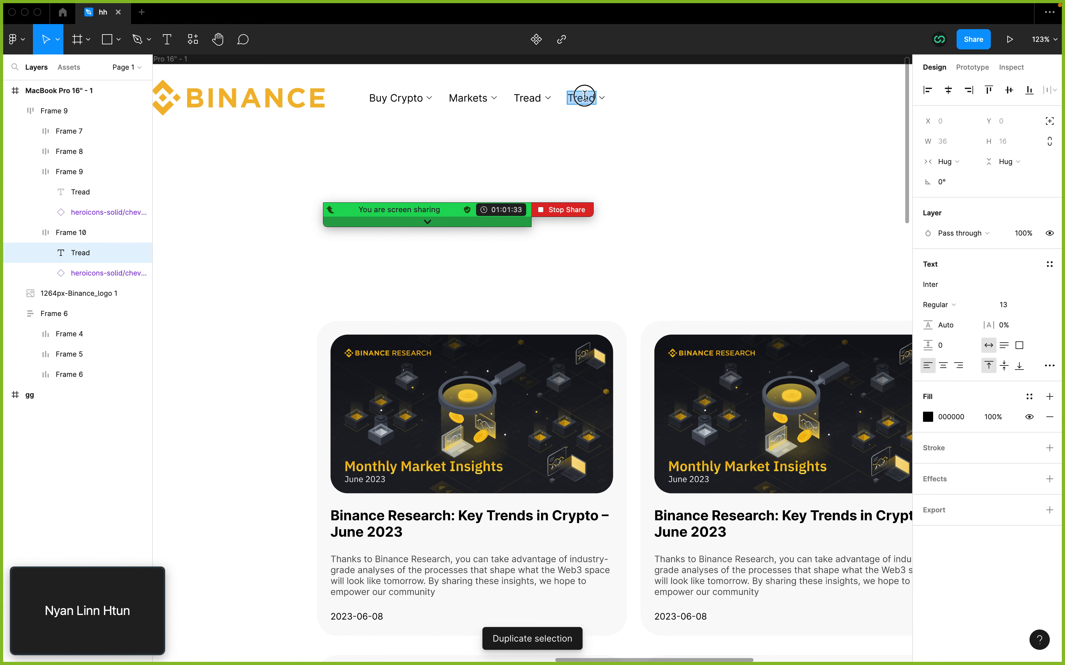
double_click(585, 97)
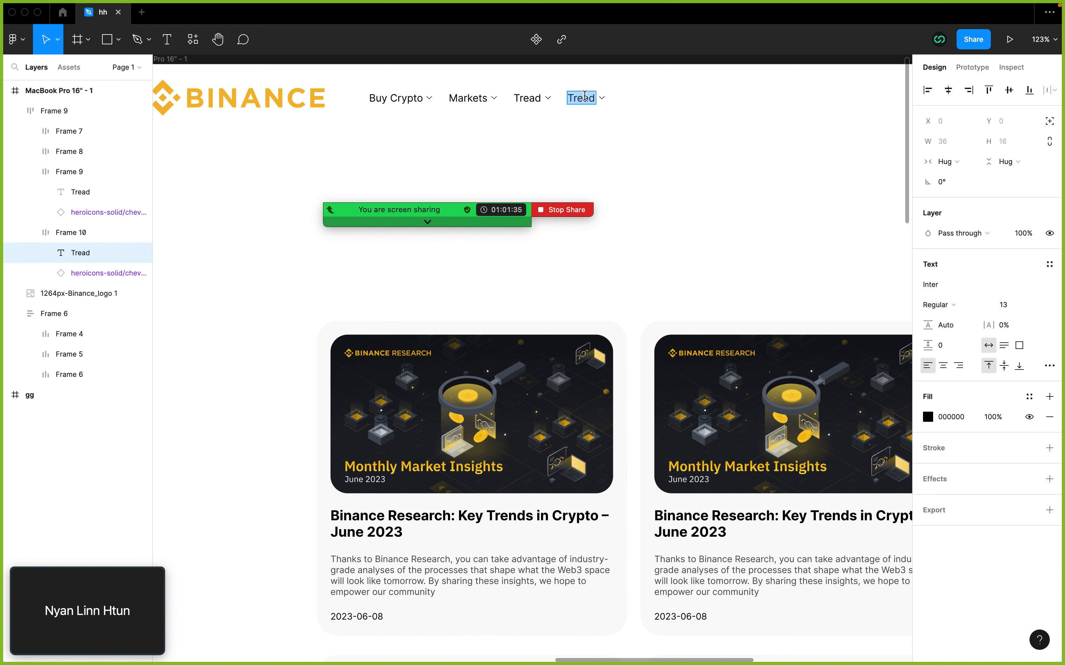
text(Blog)
key(Escape)
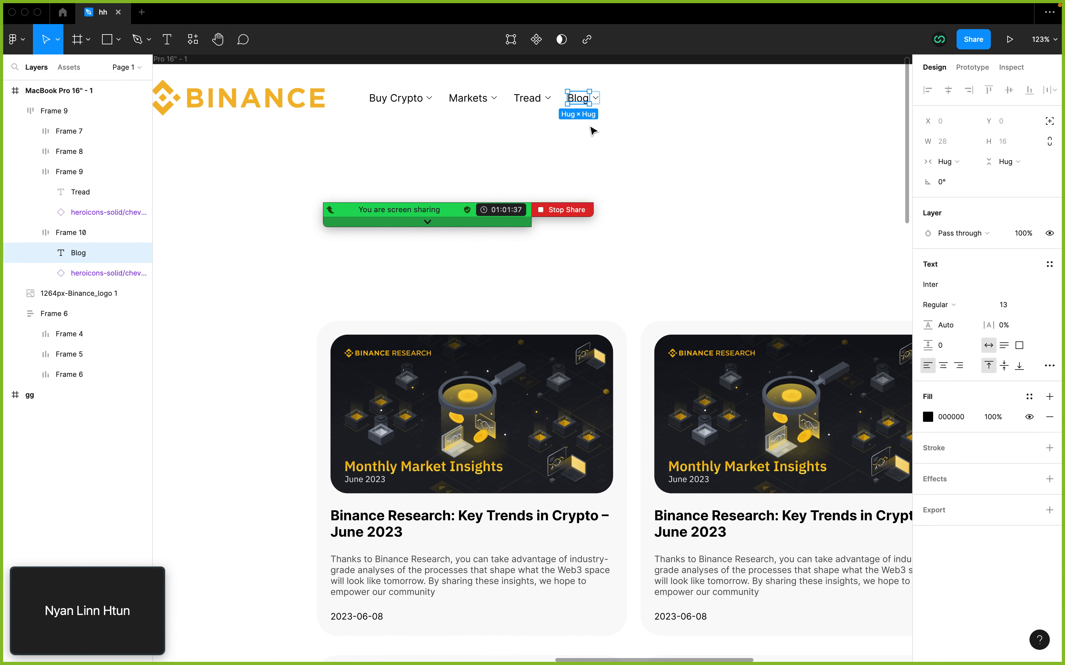
scroll(589, 131, down, 3)
click(557, 146)
scroll(557, 146, right, 4)
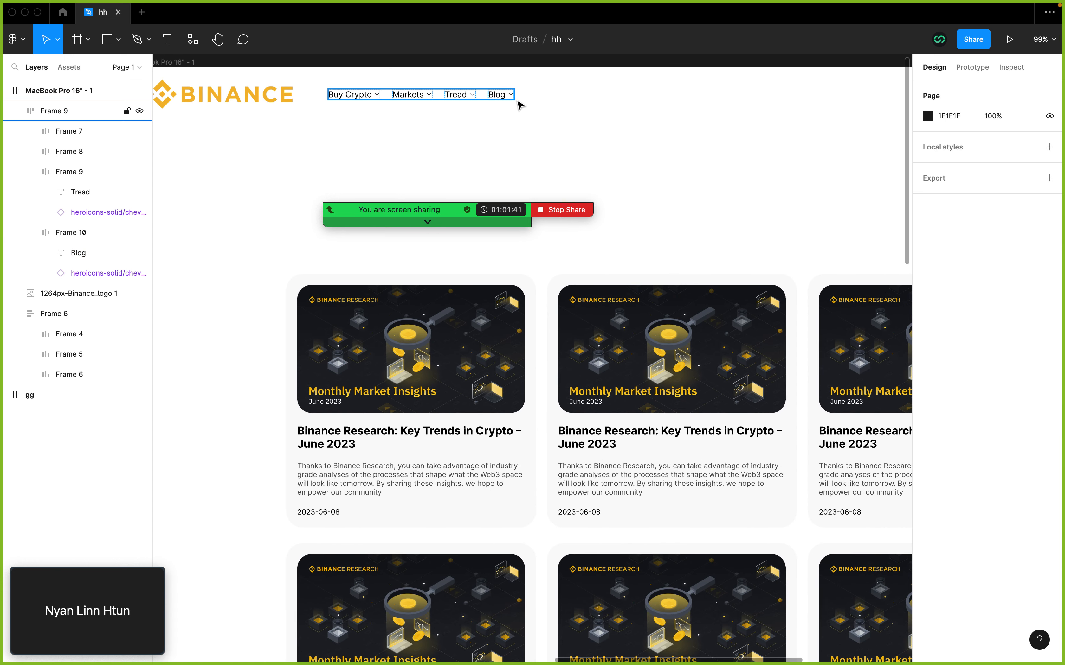
- Check the icons at the end of the Binance Blog's navigation bar and return to the matching empty header area in the design file
scroll(501, 152, up, 2)
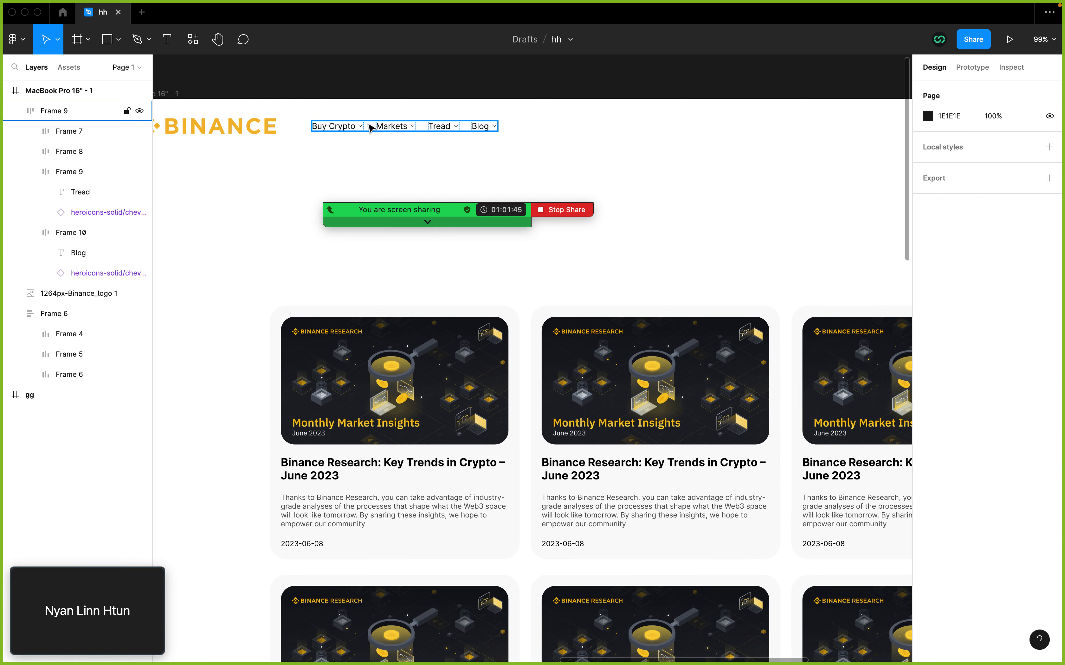
key(ctrl+Left)
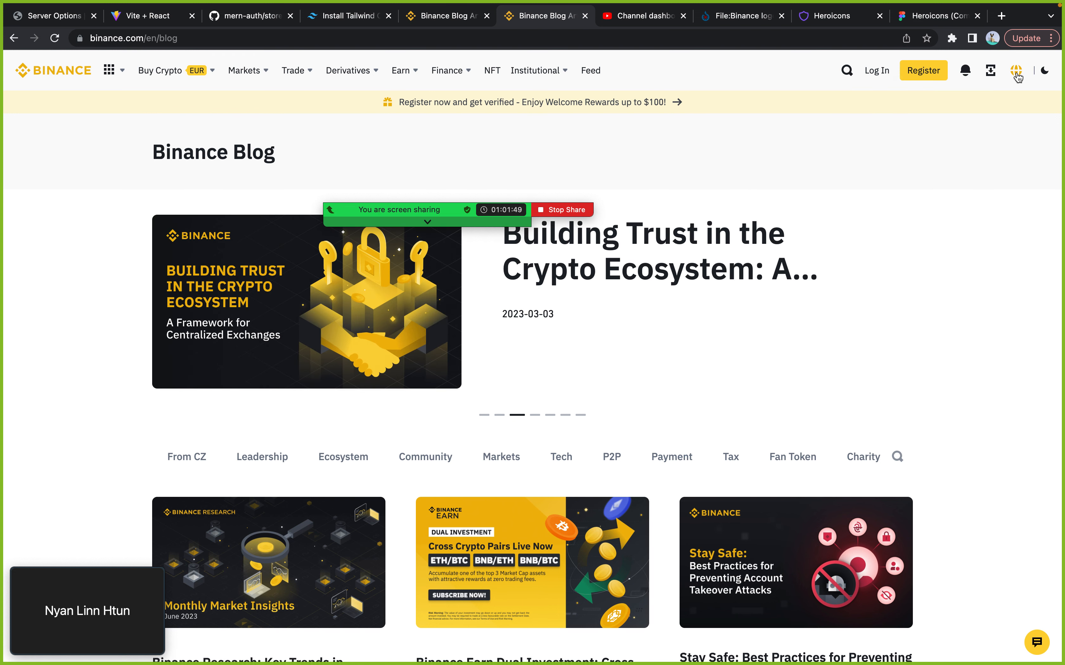
mouse_move(991, 75)
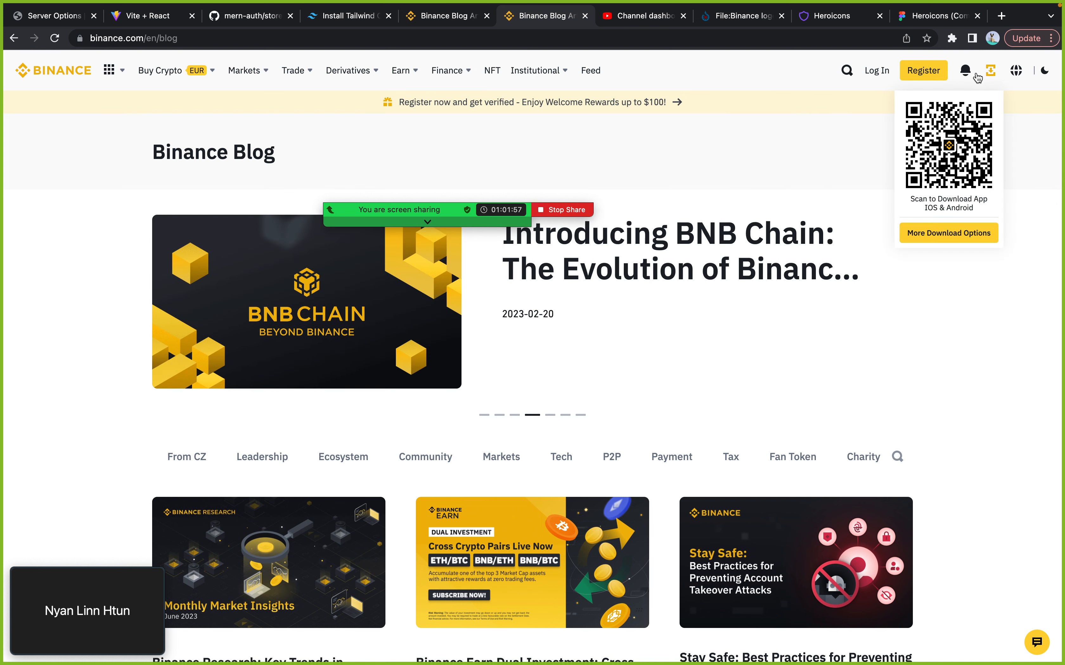
key(ctrl+Right)
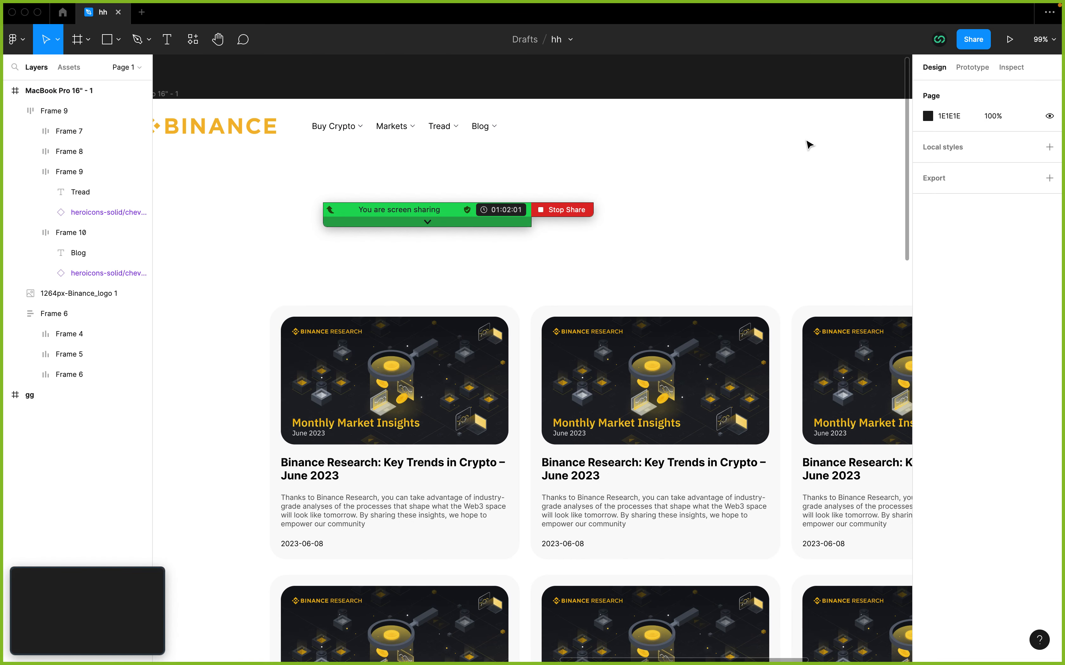
scroll(808, 144, right, 8)
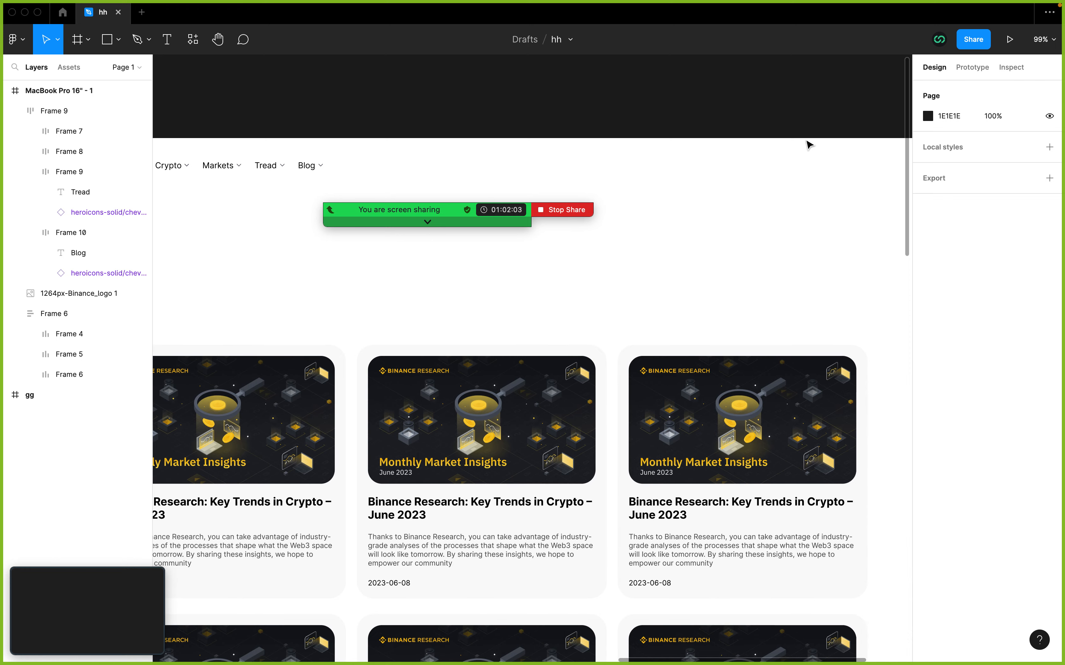
scroll(808, 144, right, 2)
scroll(808, 145, down, 3)
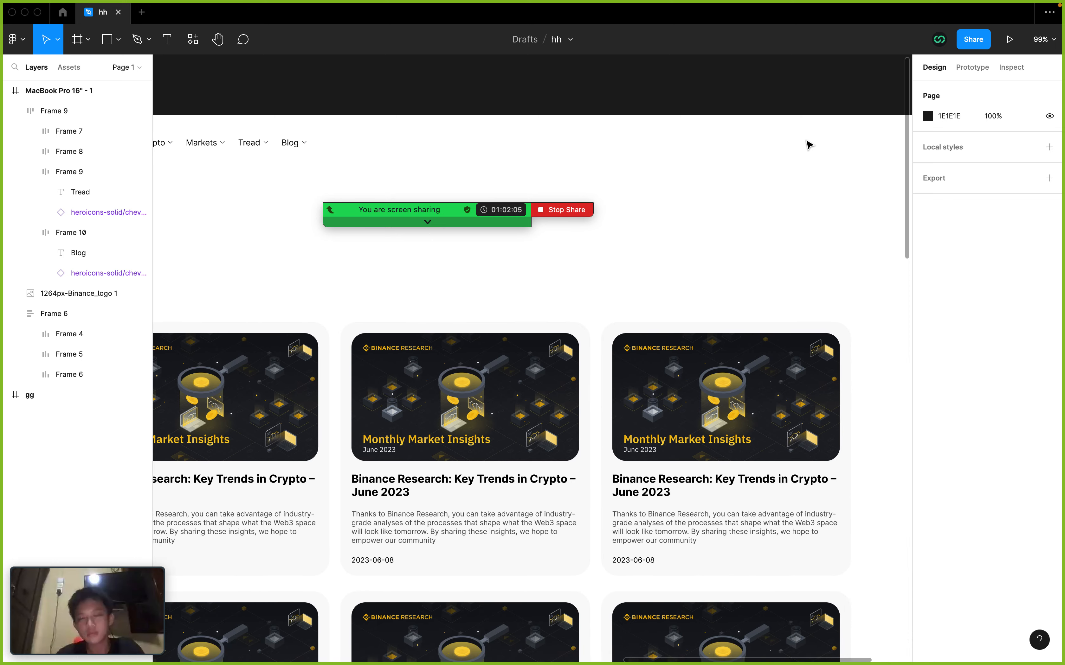
- Switch to the Heroicons community file in the browser and look through its icon columns for the magnifying-glass icon
key(ctrl+Left)
click(922, 22)
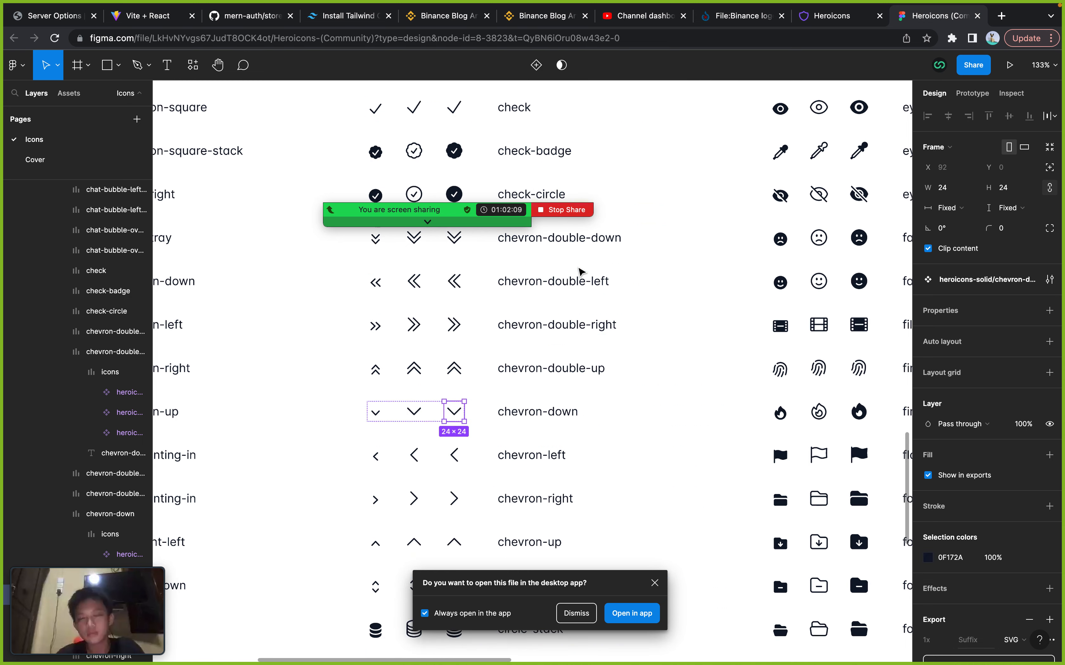
scroll(581, 272, down, 5)
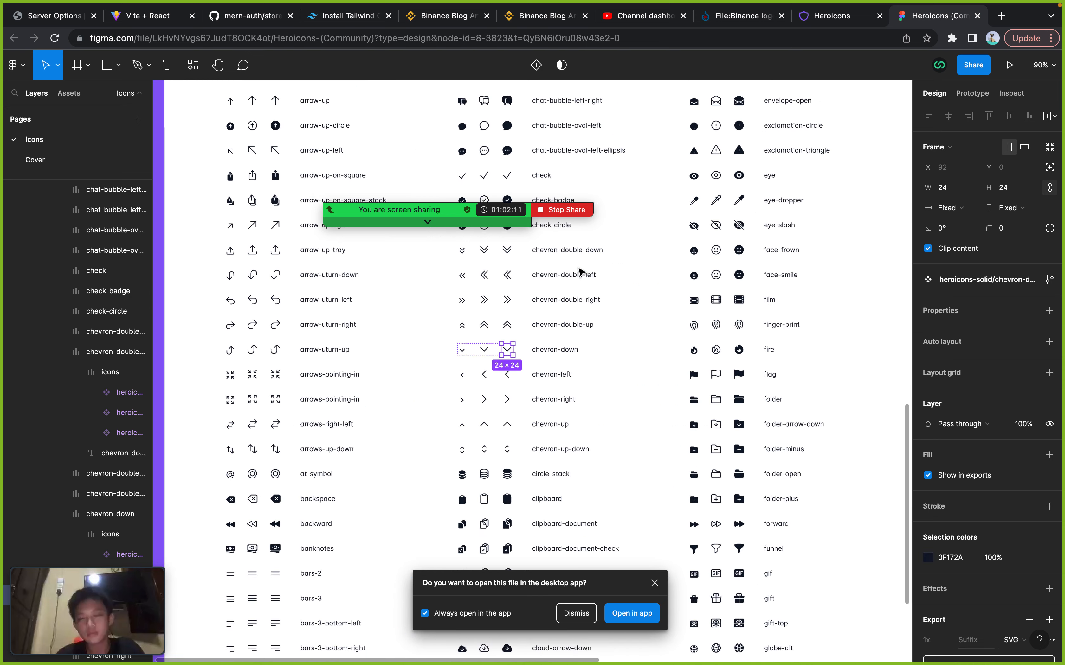
scroll(581, 272, down, 5)
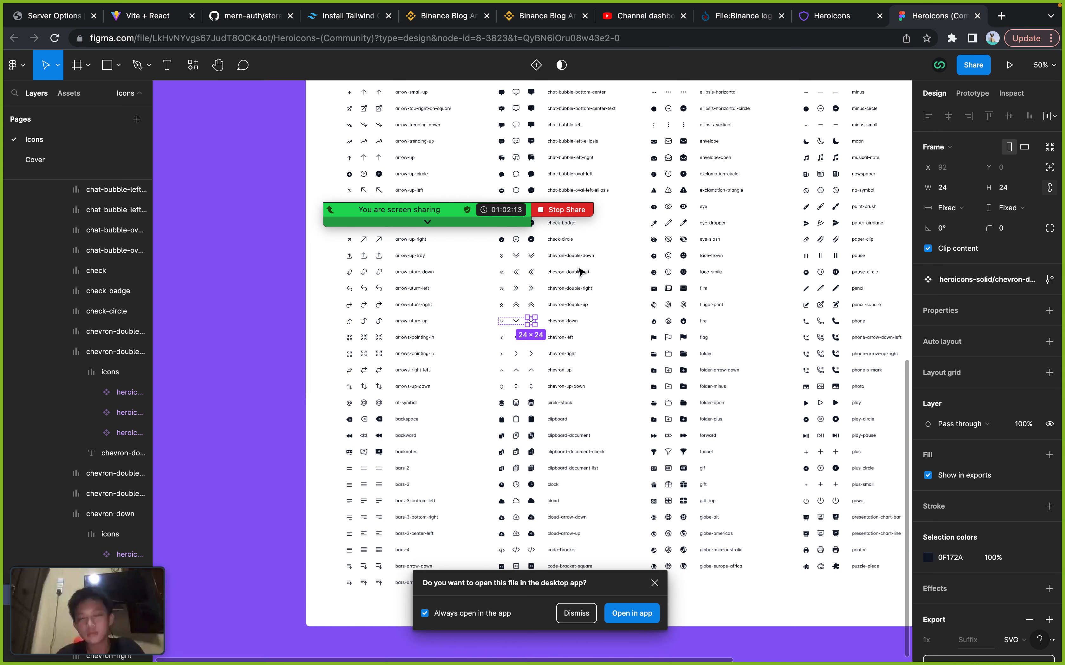
scroll(581, 271, up, 3)
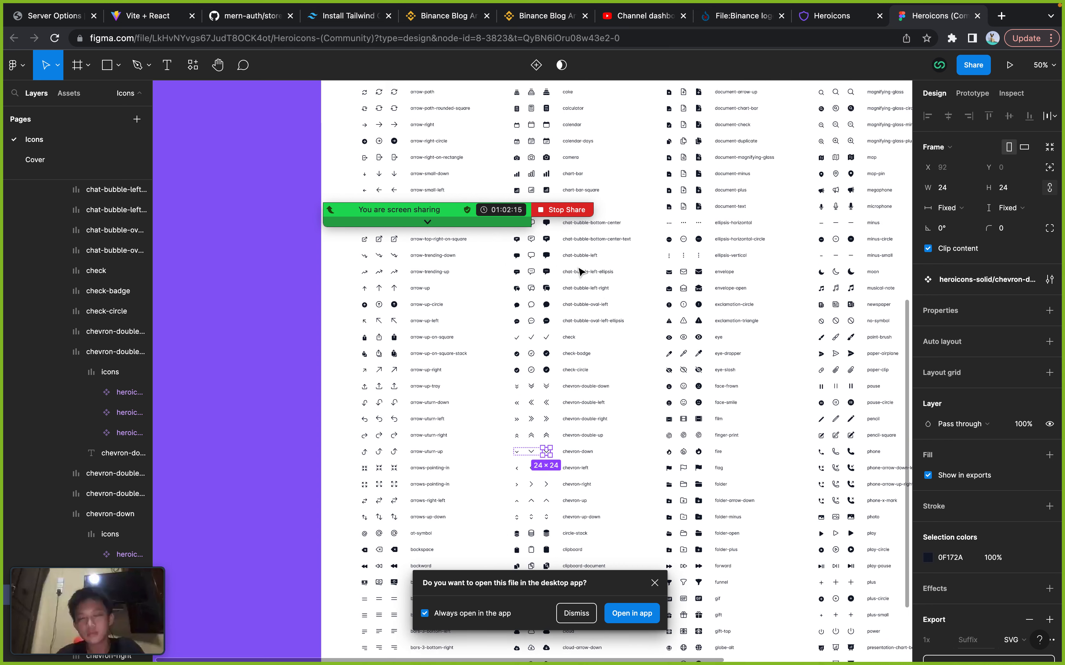
scroll(580, 271, up, 5)
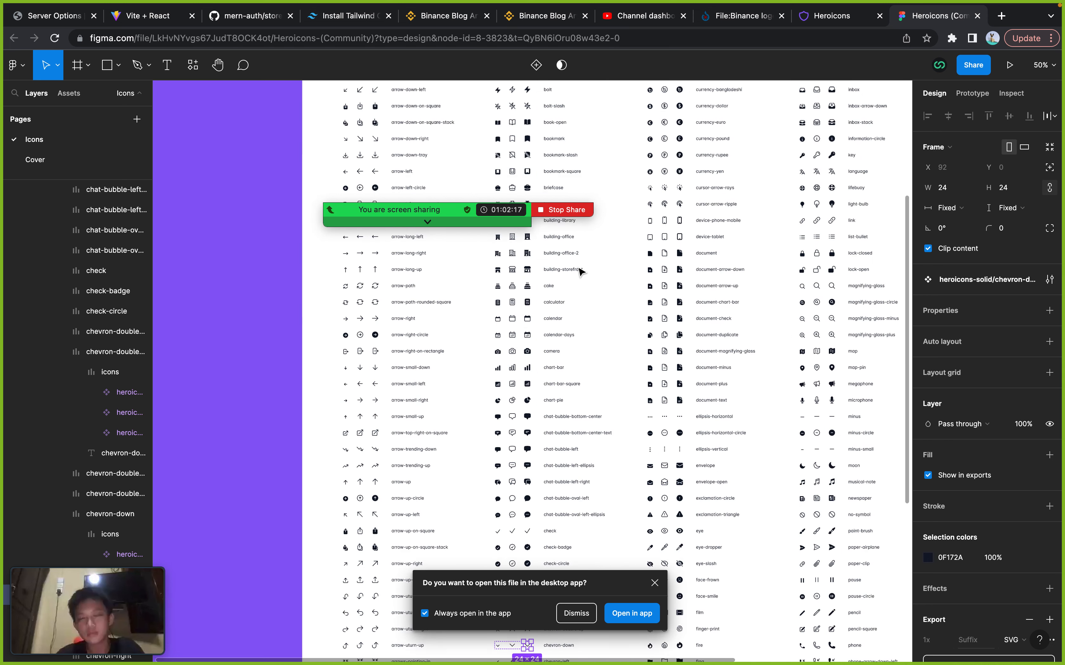
scroll(580, 272, up, 5)
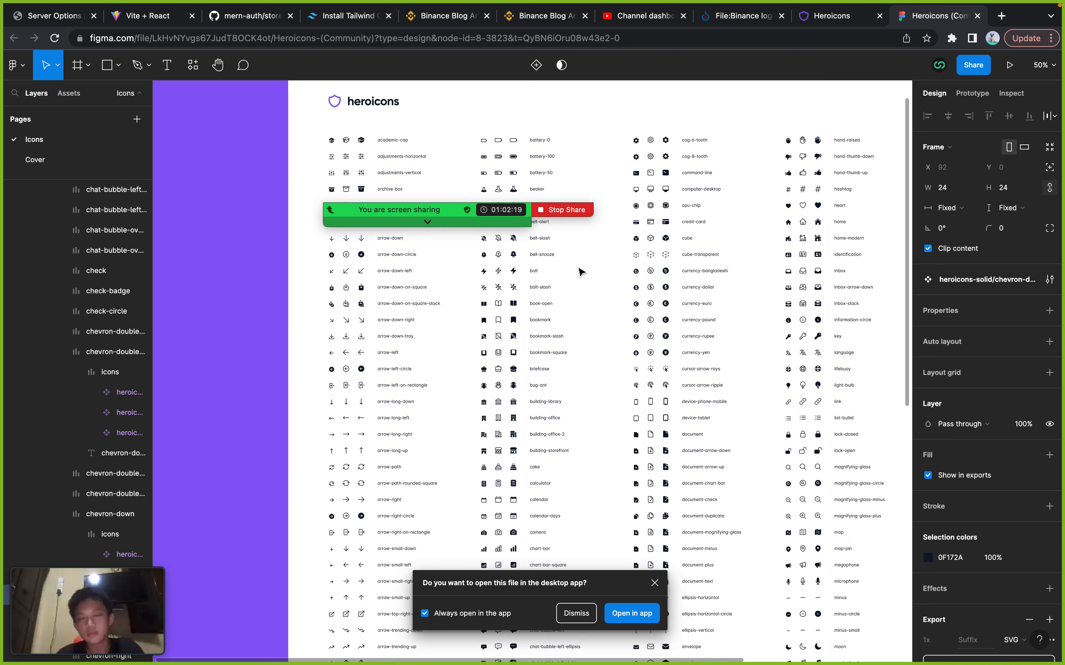
scroll(581, 272, down, 1)
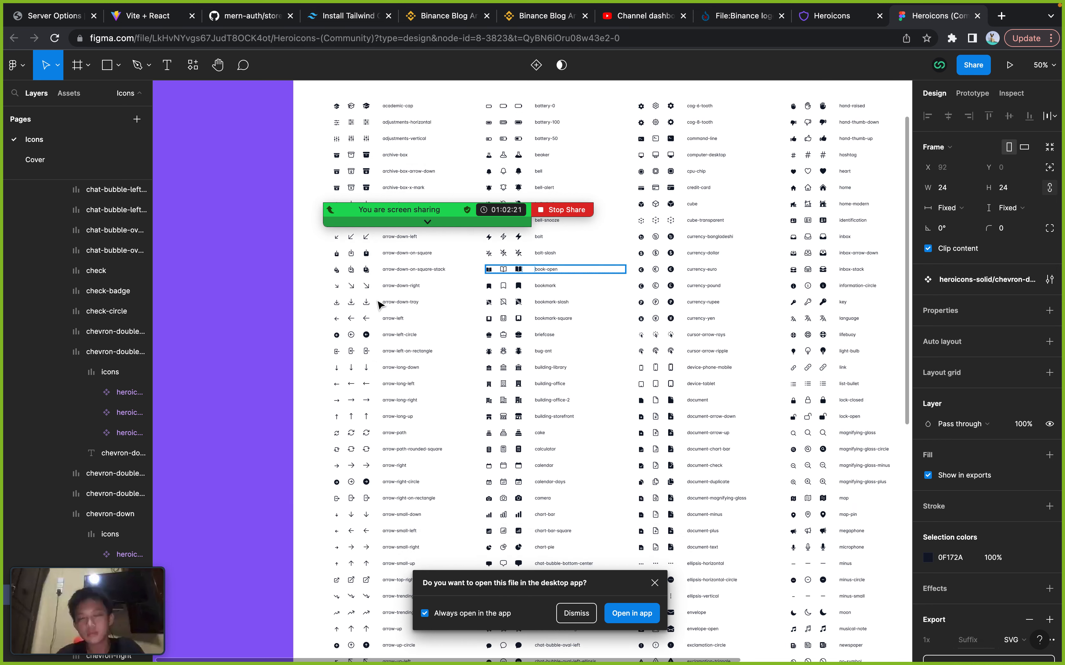
scroll(331, 484, down, 5)
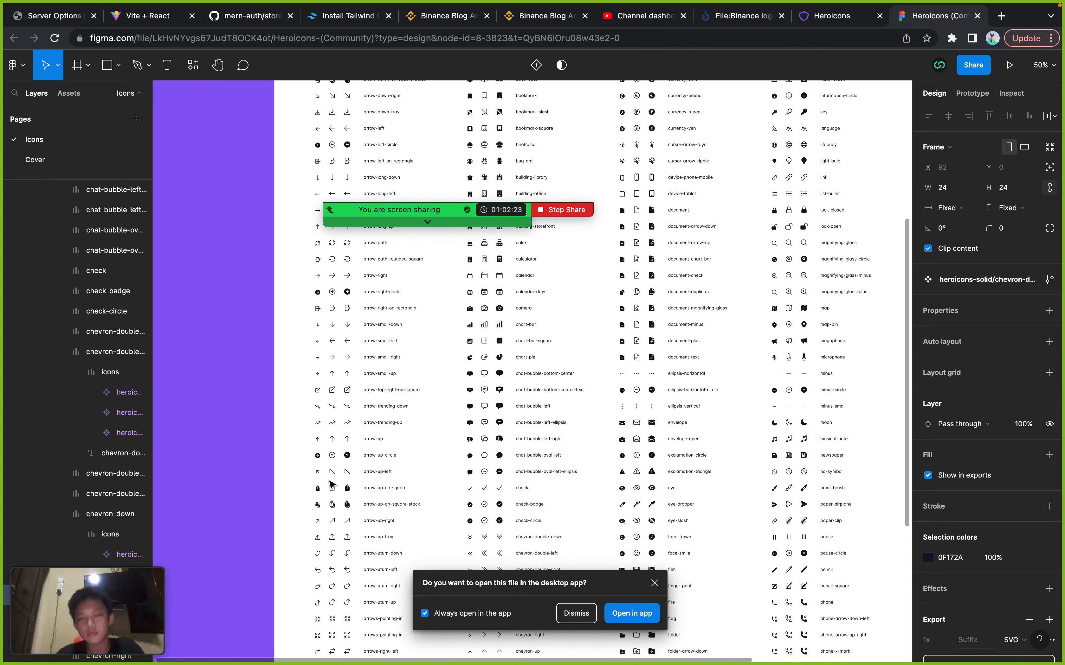
scroll(331, 484, down, 8)
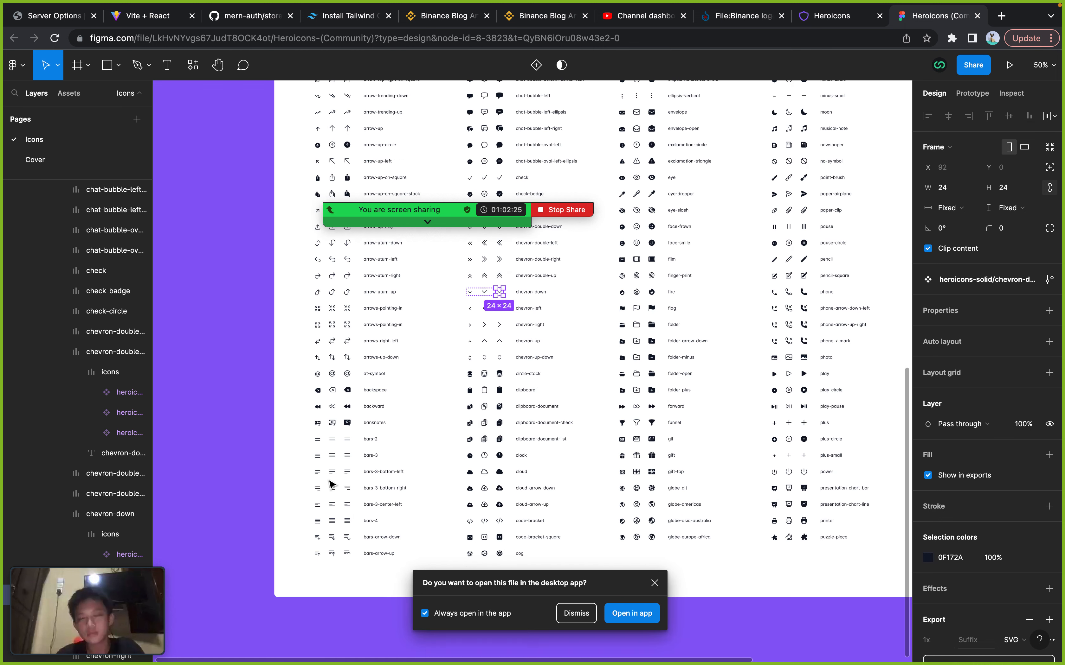
scroll(331, 484, right, 3)
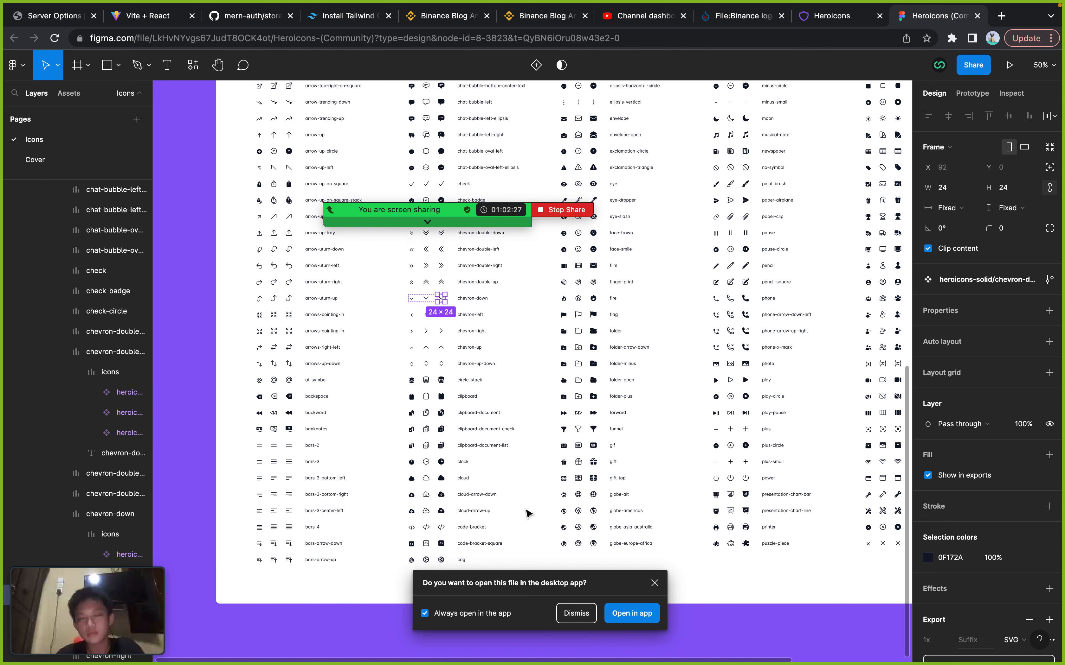
scroll(629, 487, left, 5)
scroll(629, 488, up, 3)
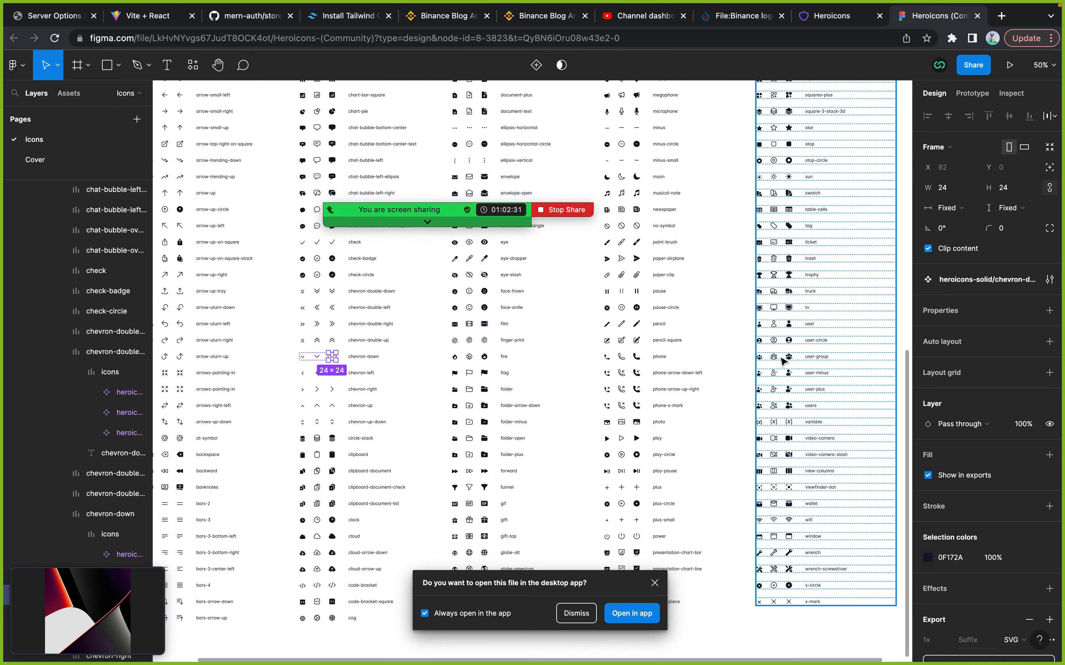
scroll(782, 361, up, 5)
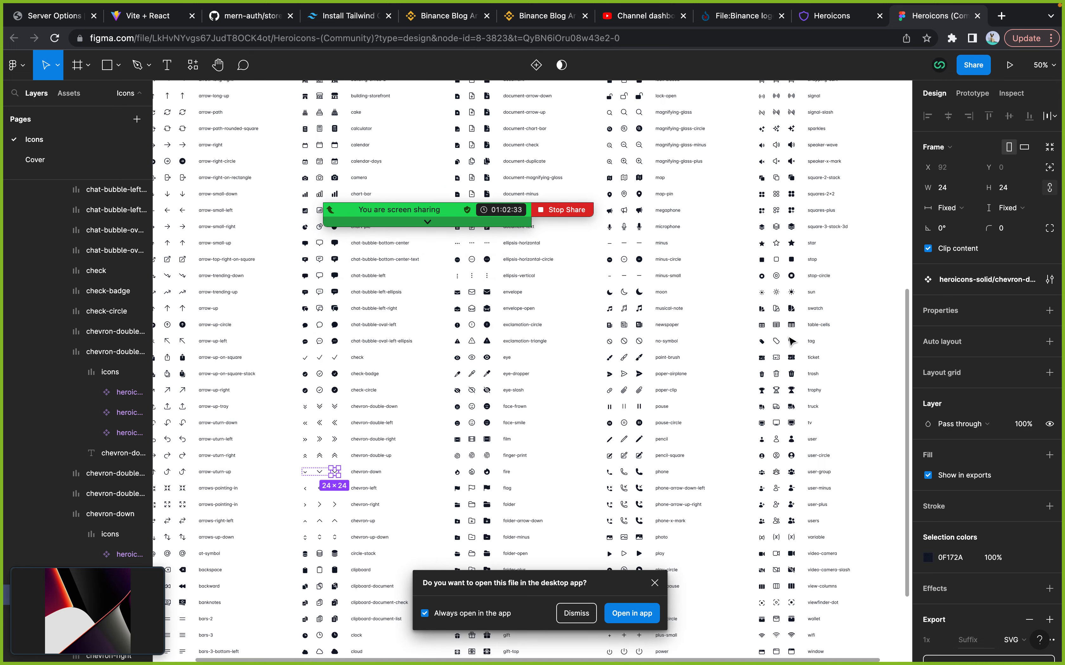
scroll(791, 341, up, 4)
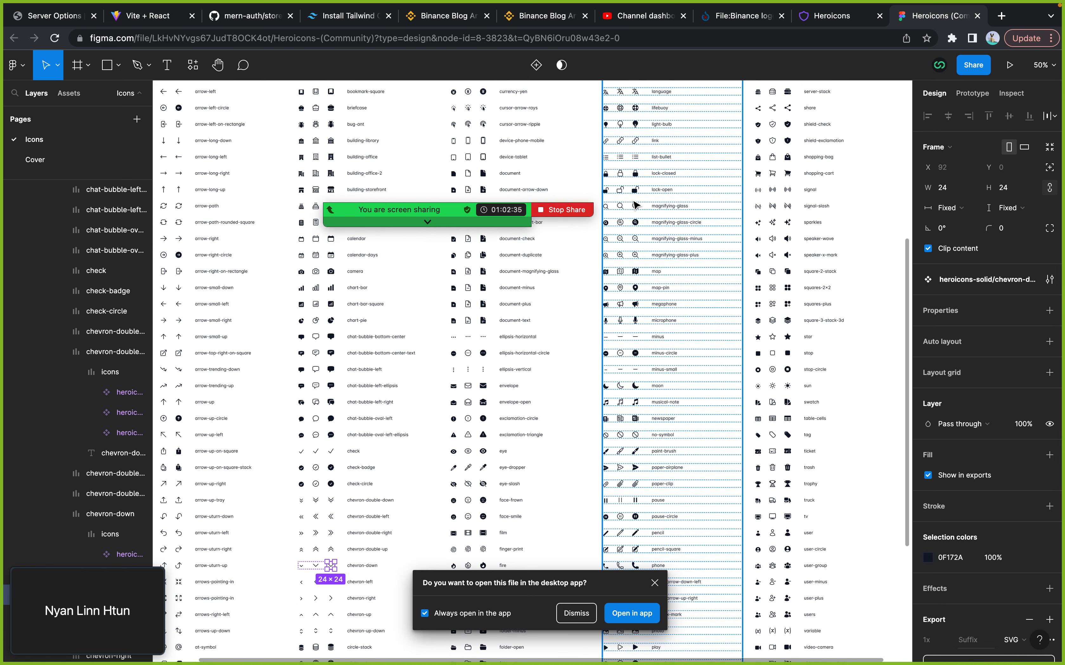
scroll(635, 206, up, 5)
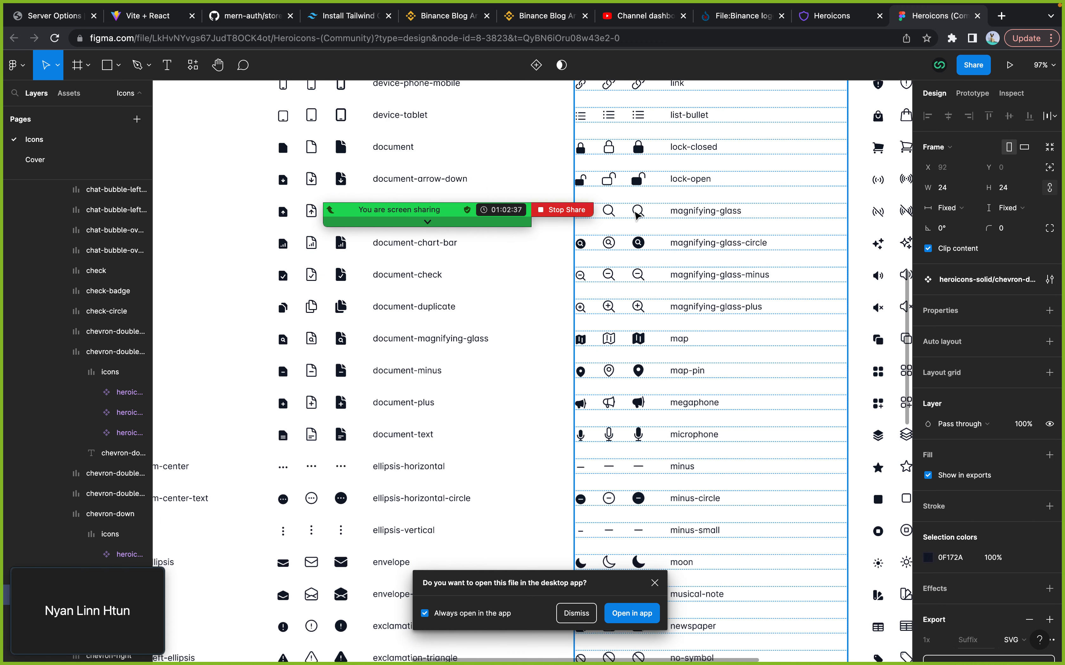
- Copy the solid magnifying-glass icon into the design file and place it in the blank header area at about X 1173, Y 120
click(639, 215)
click(638, 214)
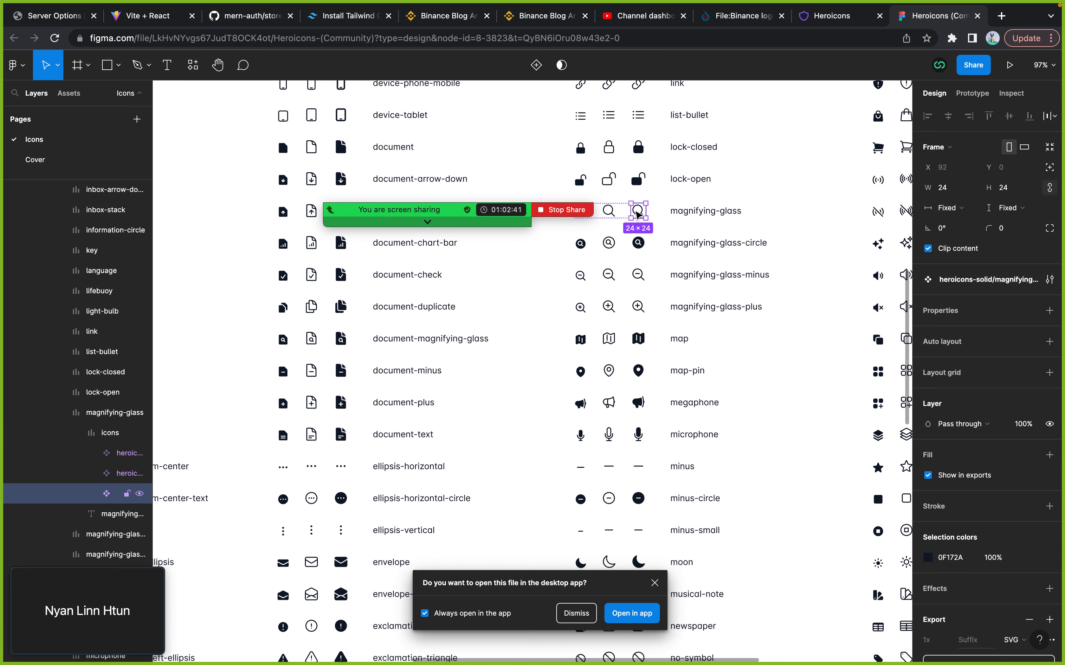
key(super+Tab)
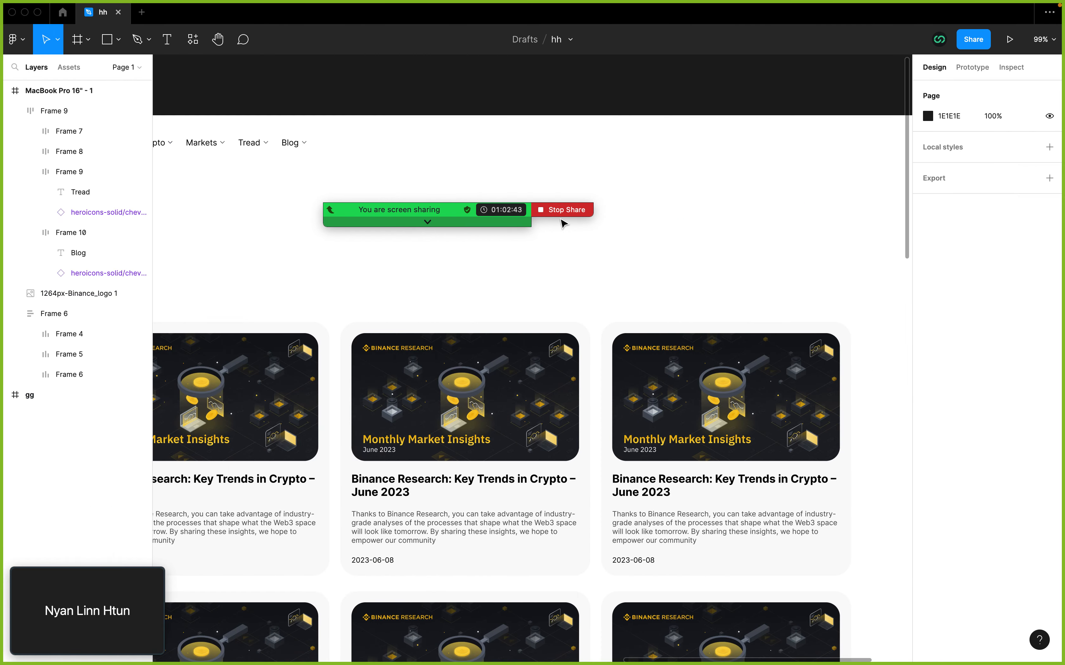
key(super+v)
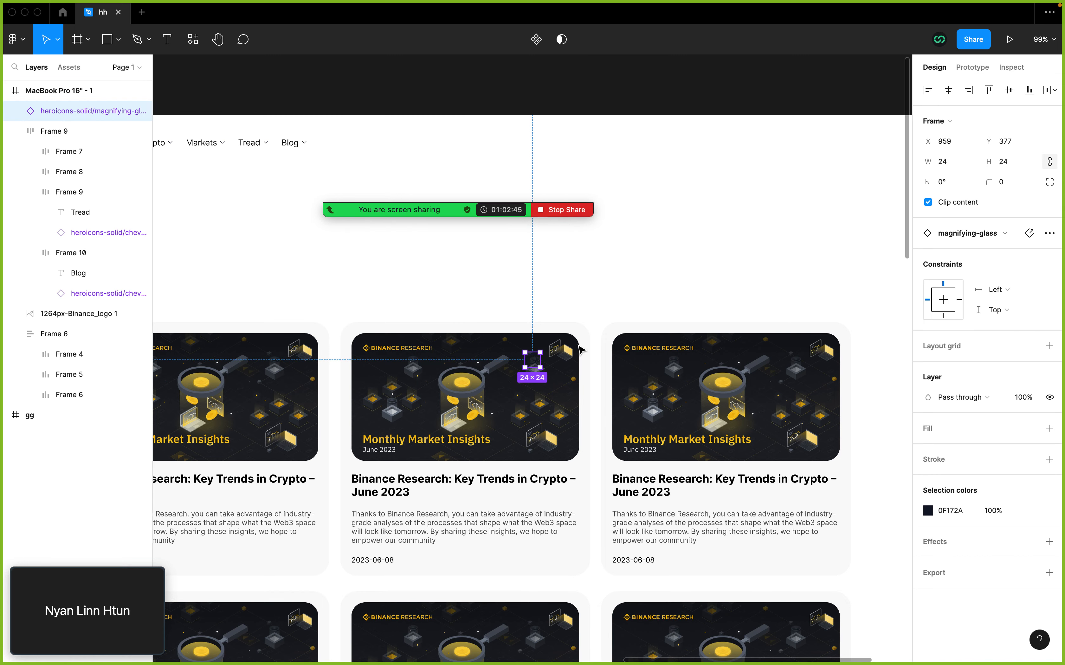
drag(533, 360, 665, 199)
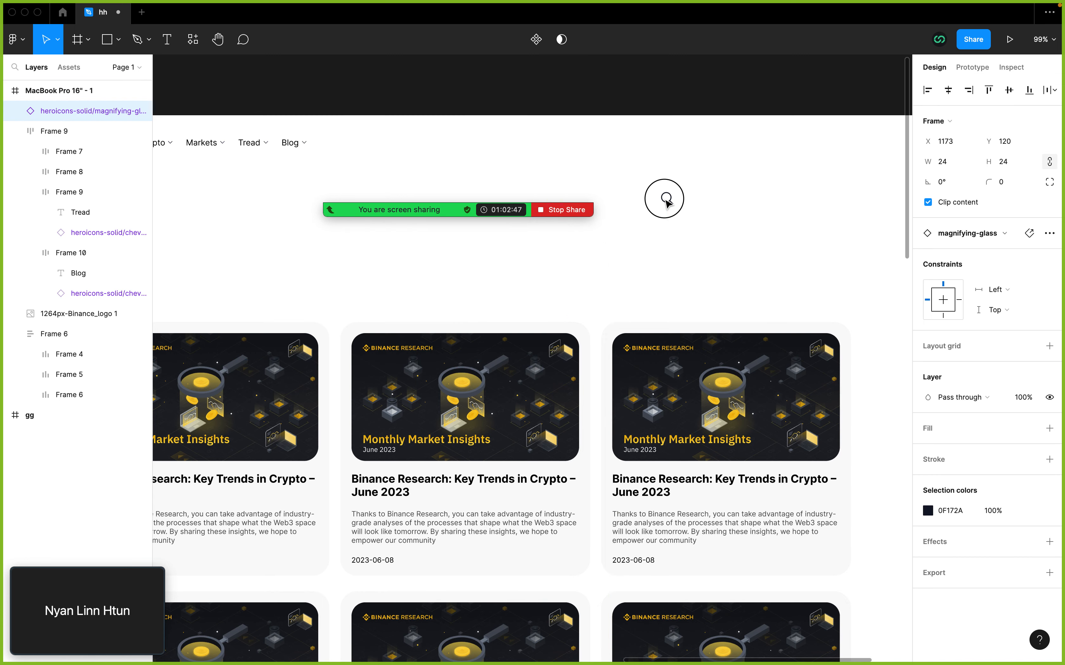
- Check the Binance Blog's navigation bar for the remaining icons and return to the Heroicons file
key(super+Tab)
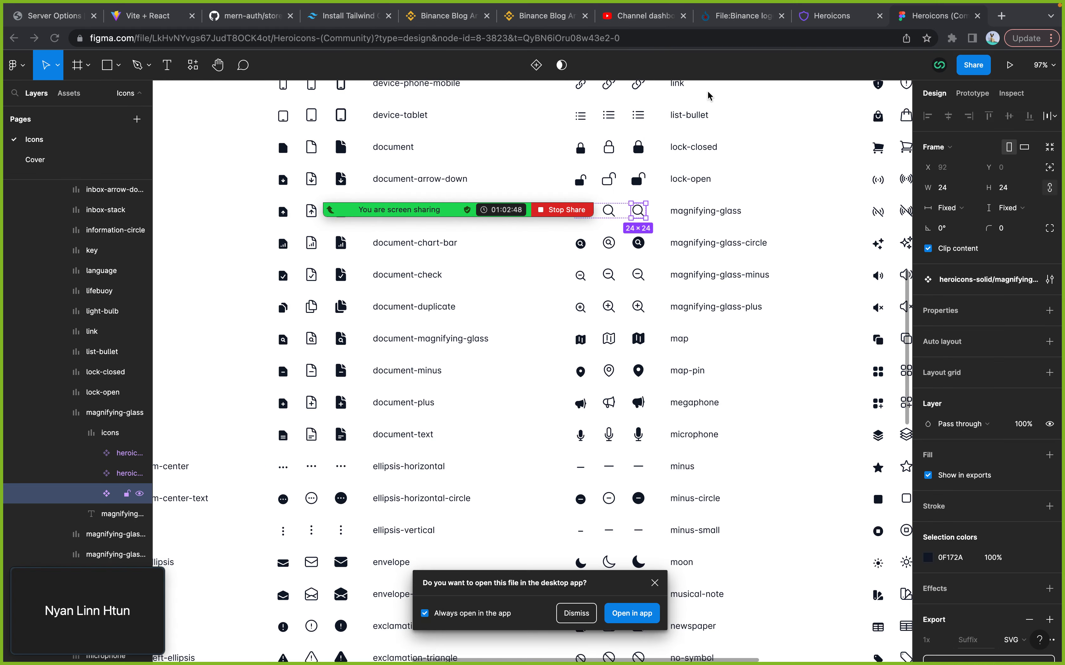
click(542, 17)
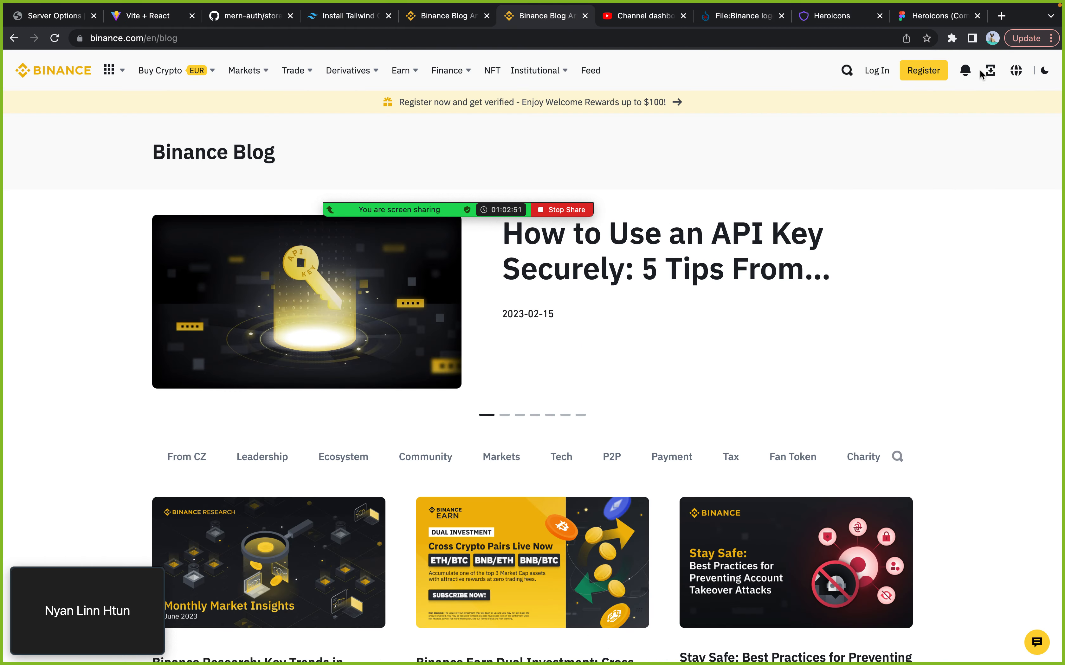
click(937, 17)
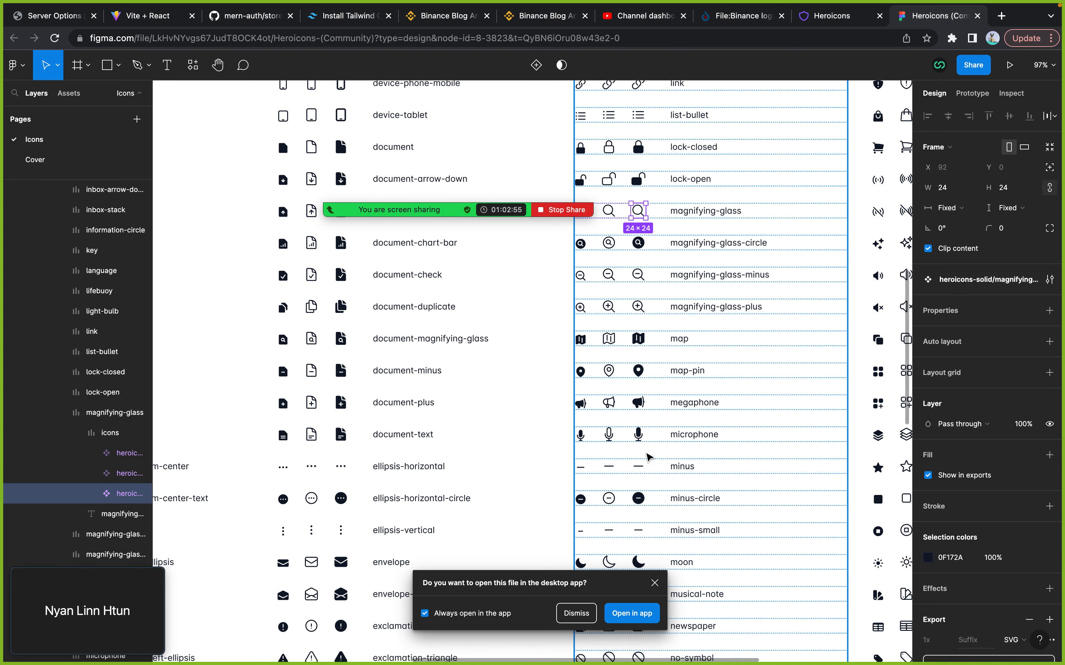
- Look through the Heroicons columns for the bell icons
scroll(649, 458, down, 5)
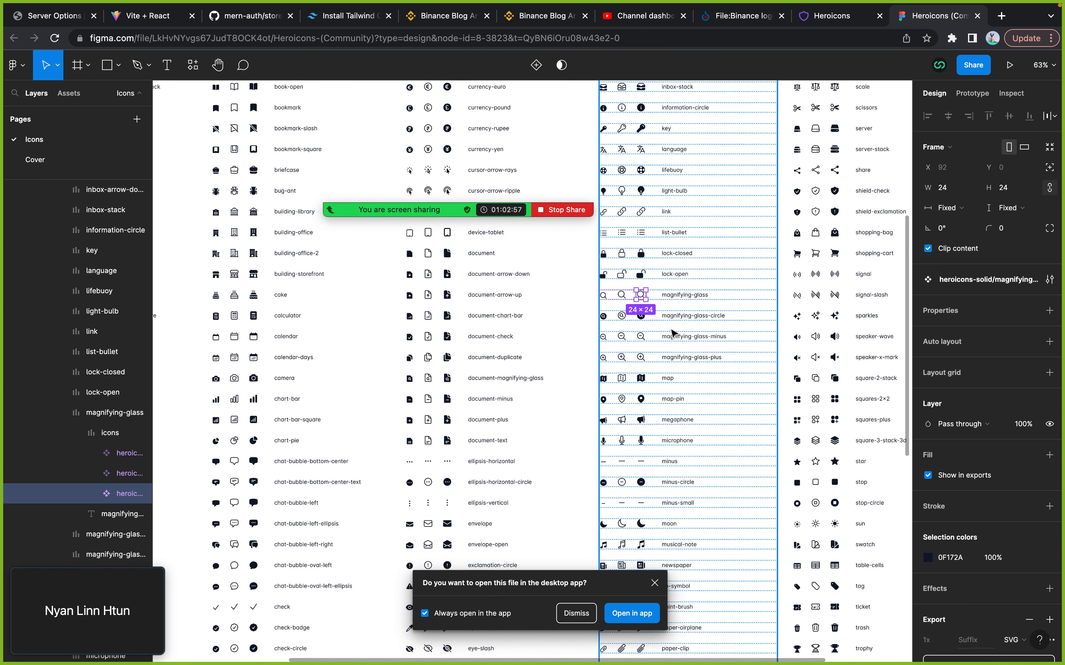
scroll(672, 333, down, 2)
scroll(671, 333, down, 3)
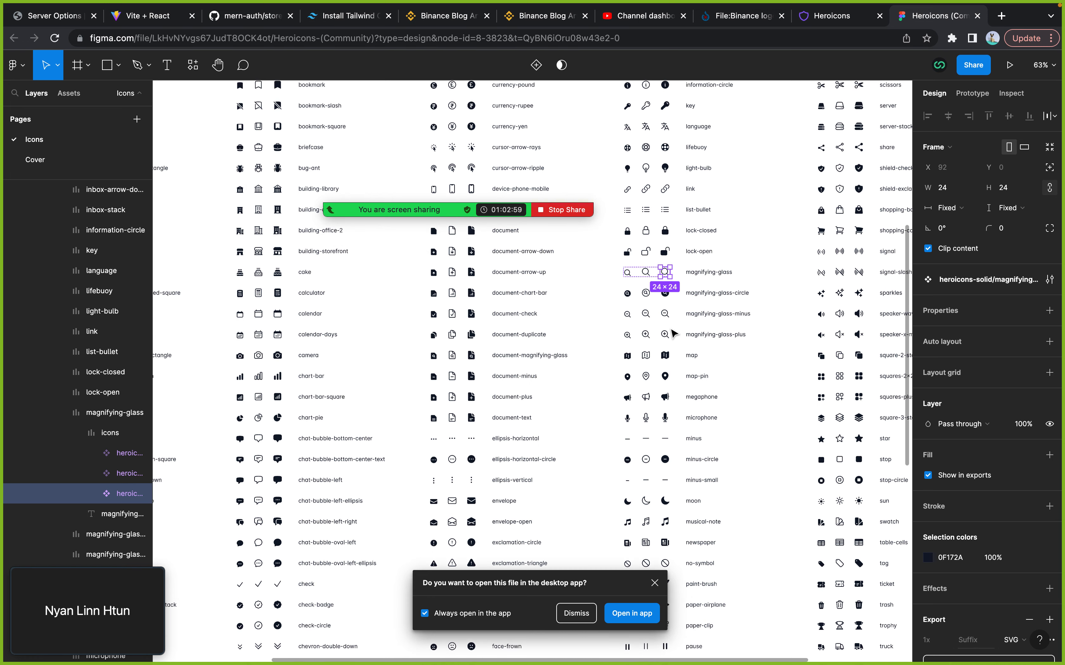
scroll(672, 333, down, 2)
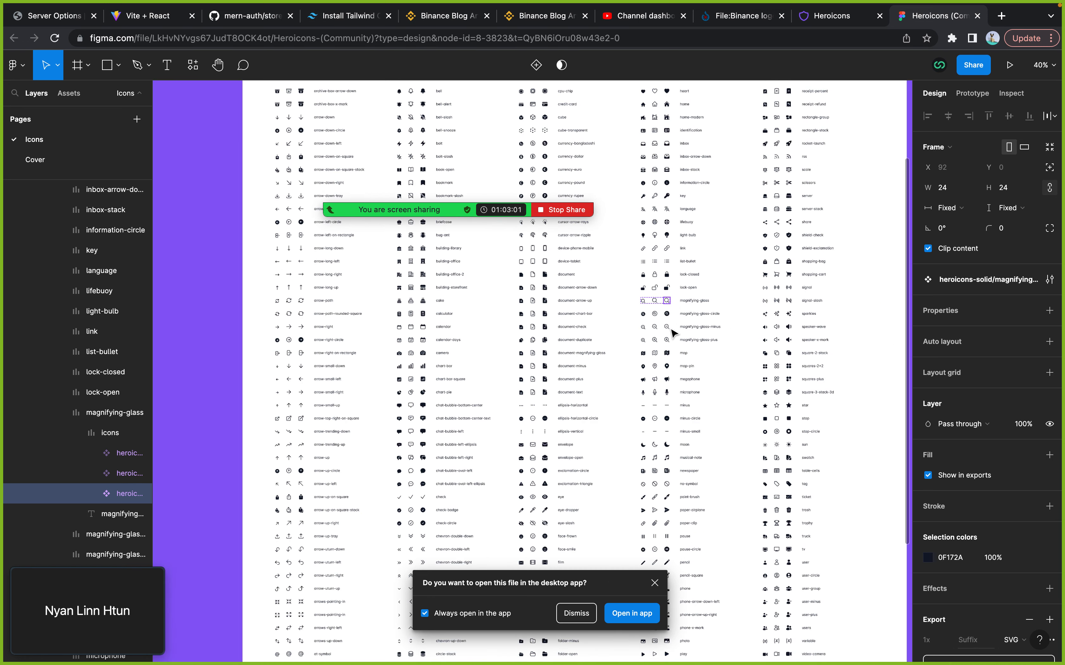
scroll(672, 333, down, 2)
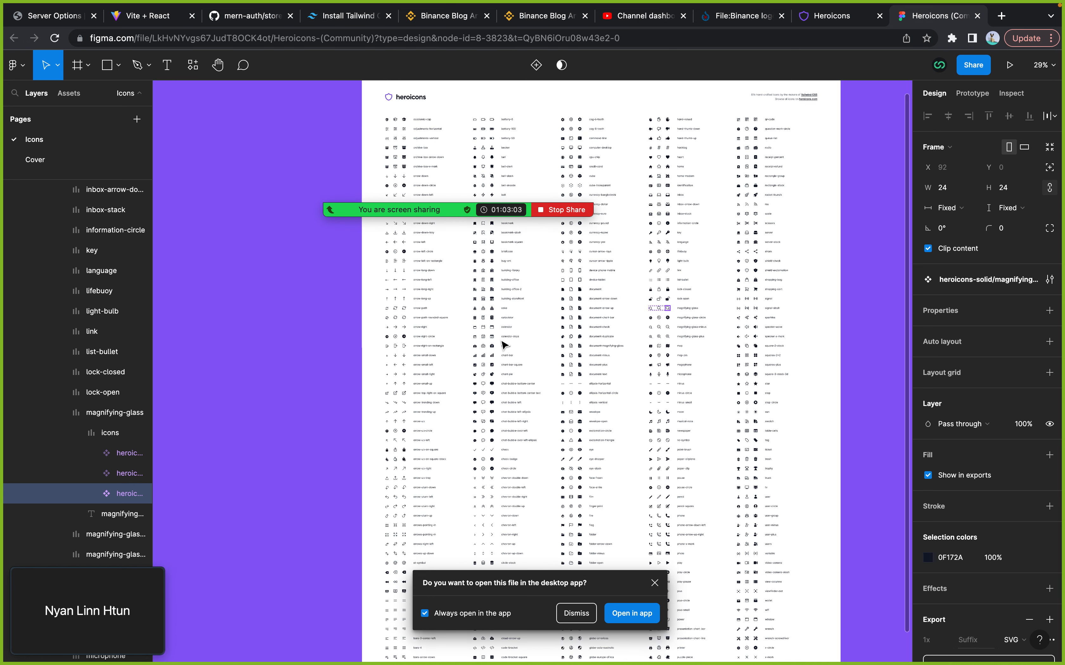
scroll(503, 345, up, 1)
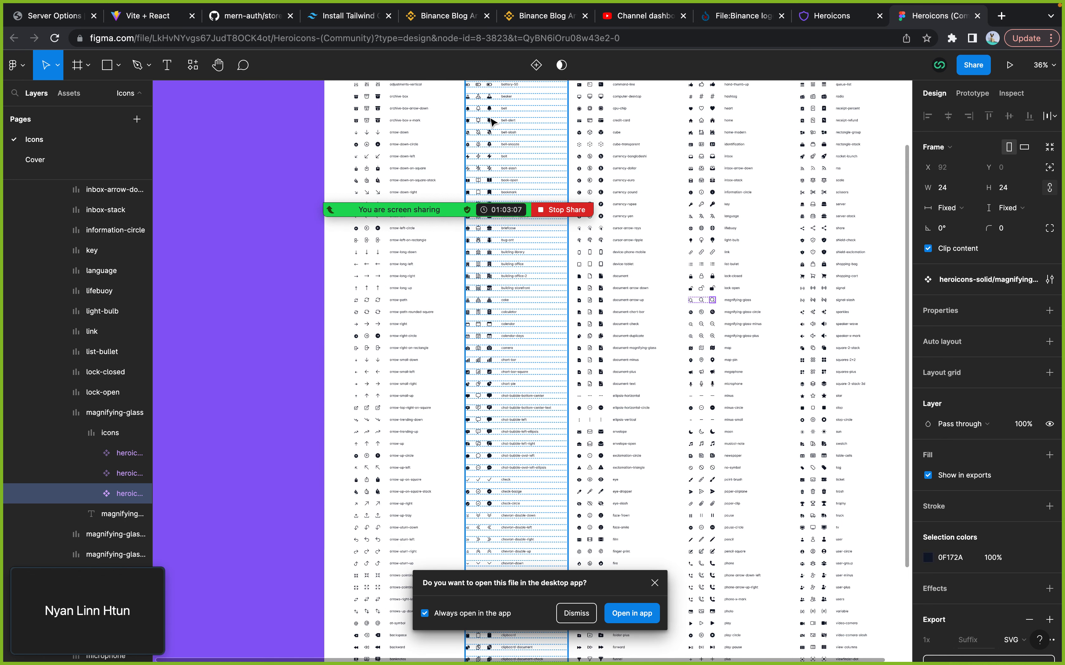
scroll(489, 121, up, 5)
scroll(490, 120, up, 1)
scroll(490, 121, up, 2)
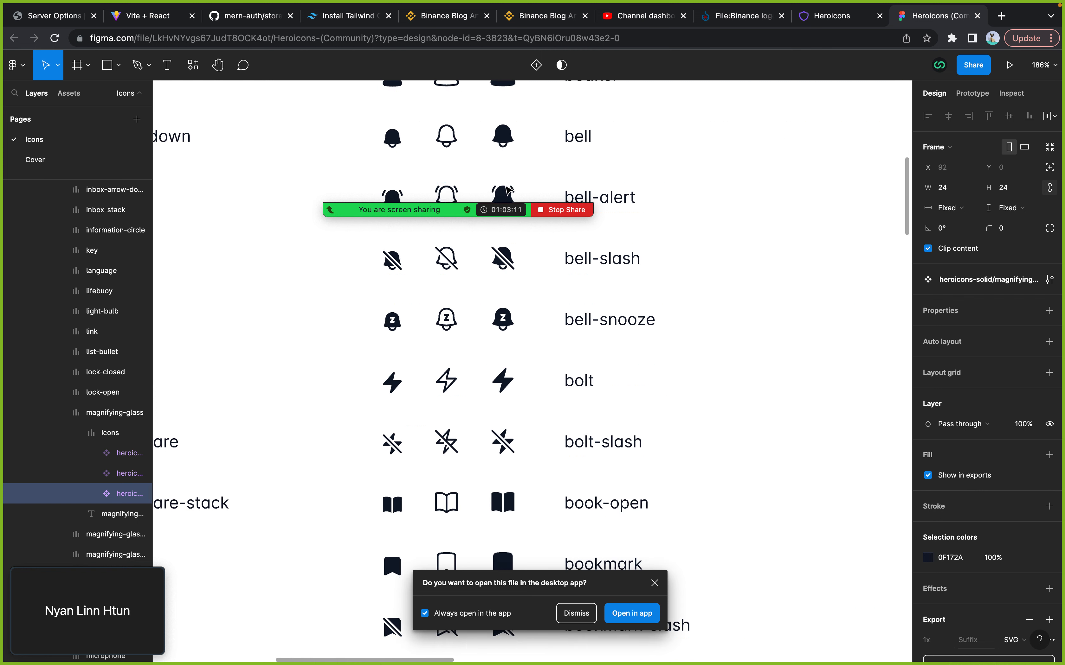
- Copy the outline bell-alert icon into the design file and place it beside the magnifying glass at about X 1221, Y 118
scroll(508, 193, down, 3)
double_click(519, 149)
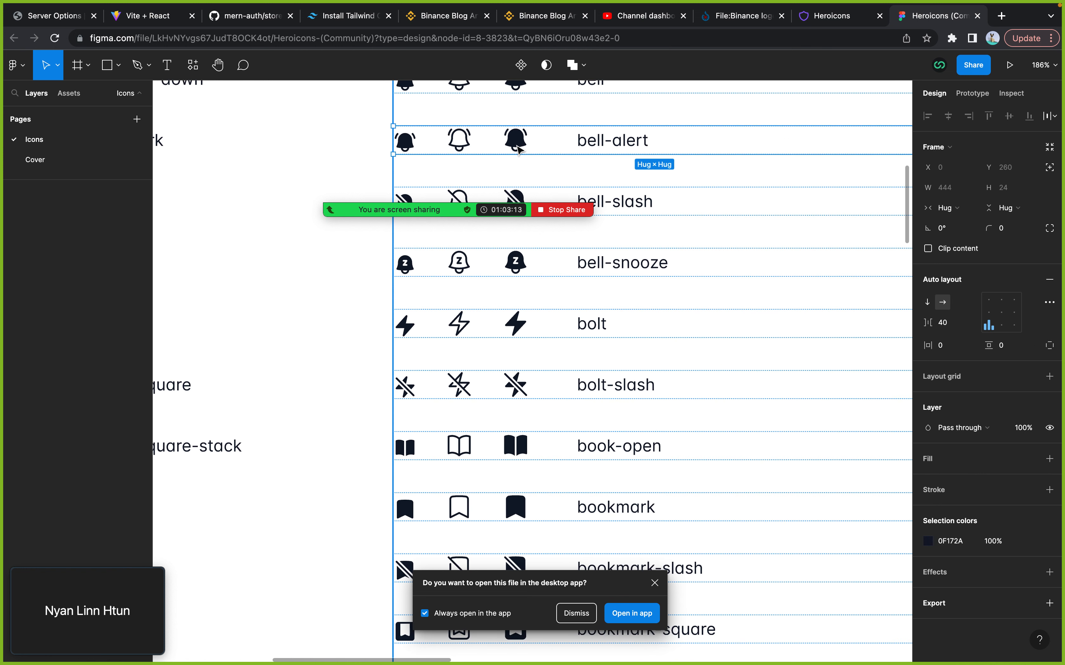
double_click(519, 150)
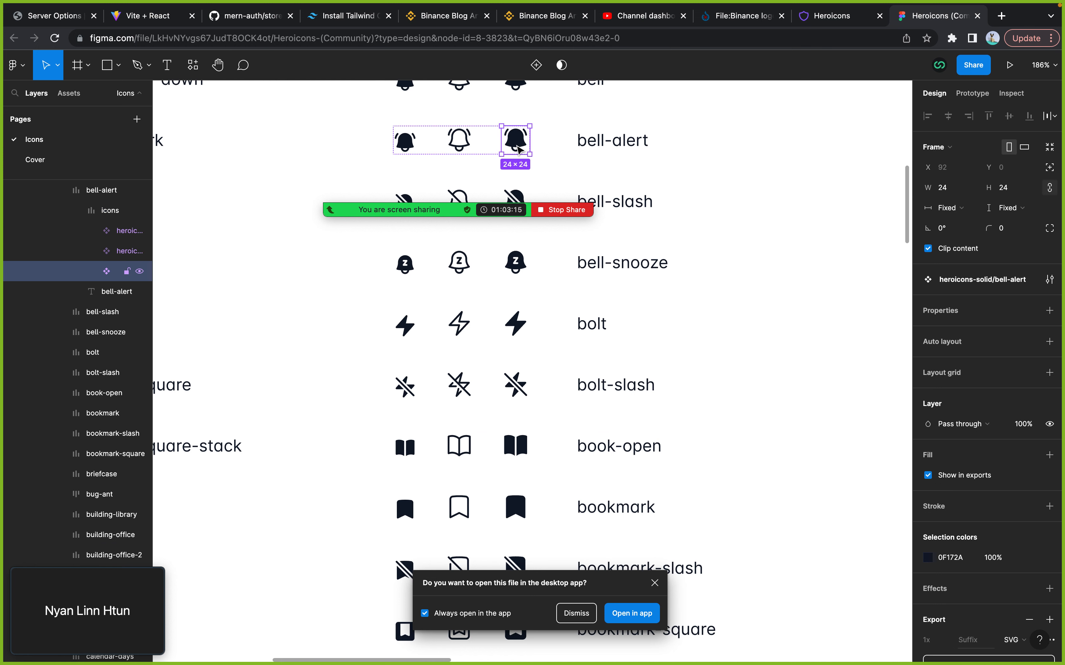
click(467, 148)
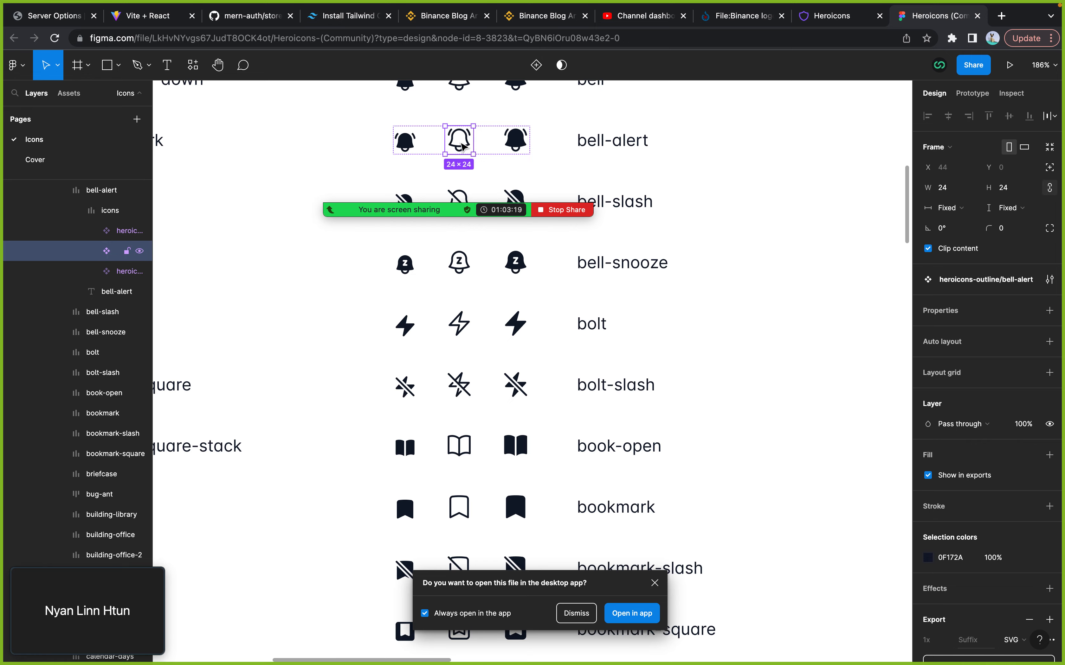
key(ctrl+Right)
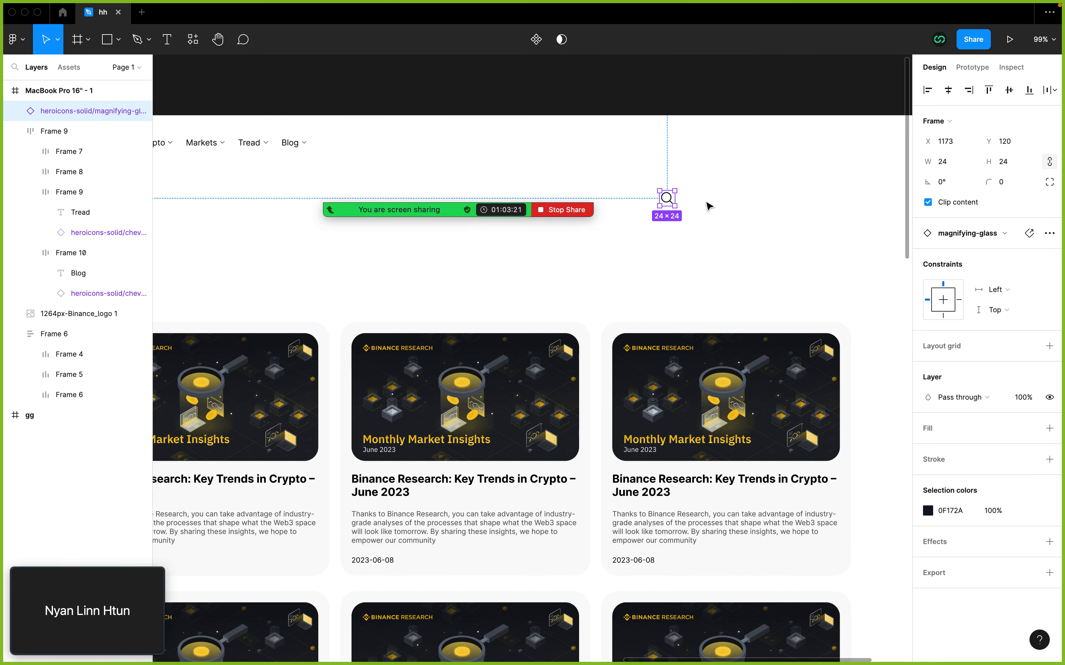
click(709, 205)
key(super+v)
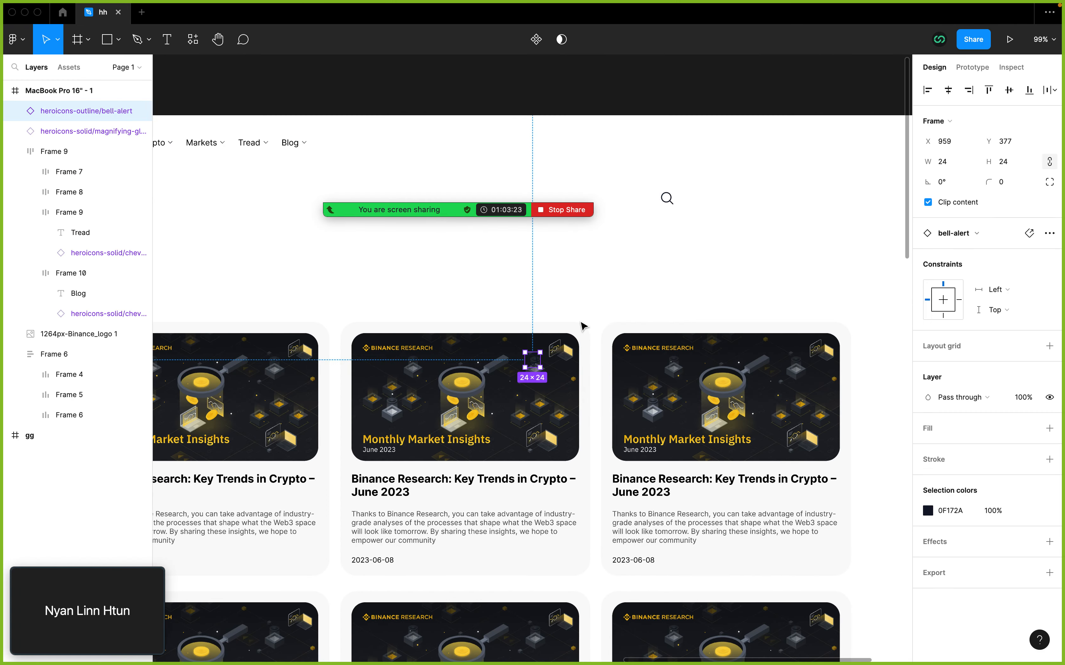
drag(537, 366, 700, 203)
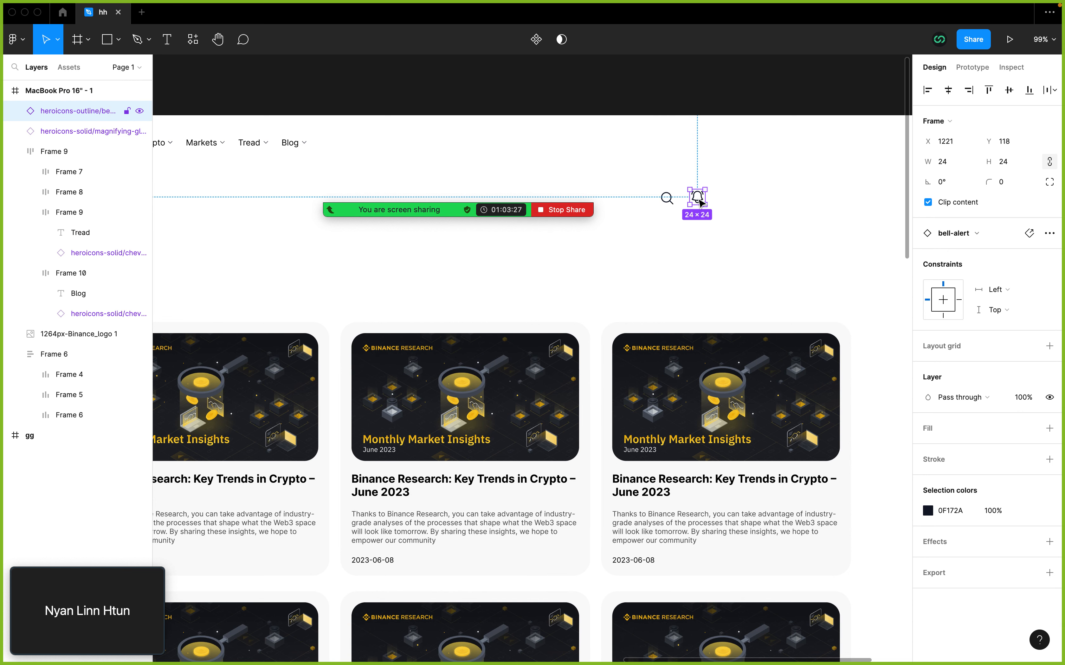
- Move the meeting bar away from the header and wrap the magnifying-glass and bell icons together in an auto layout frame
scroll(700, 202, right, 3)
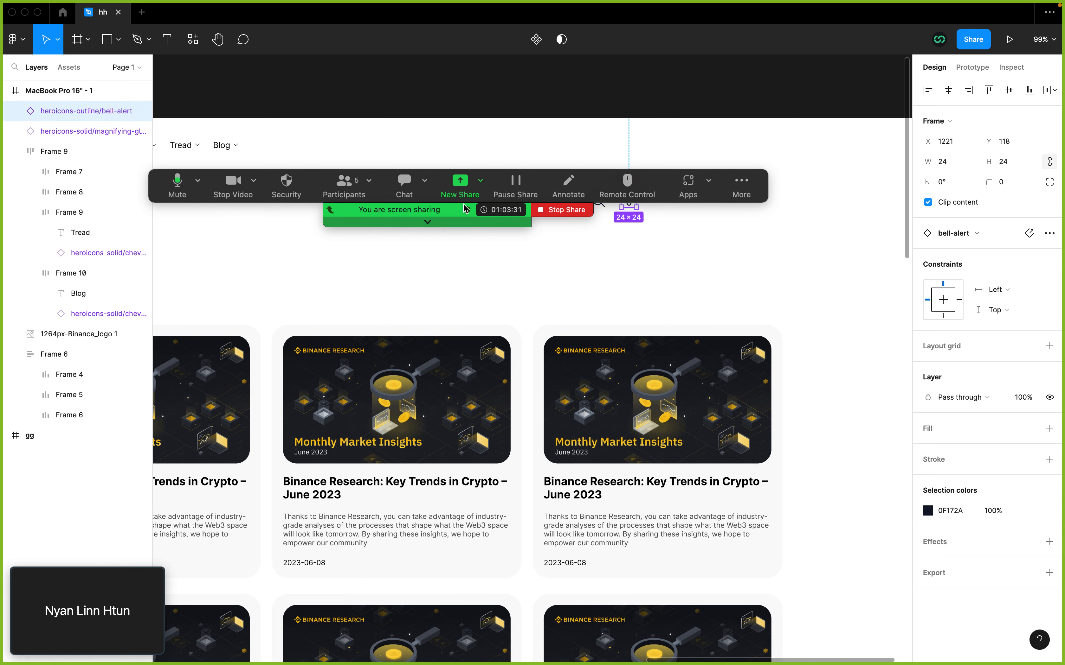
drag(467, 218, 715, 4)
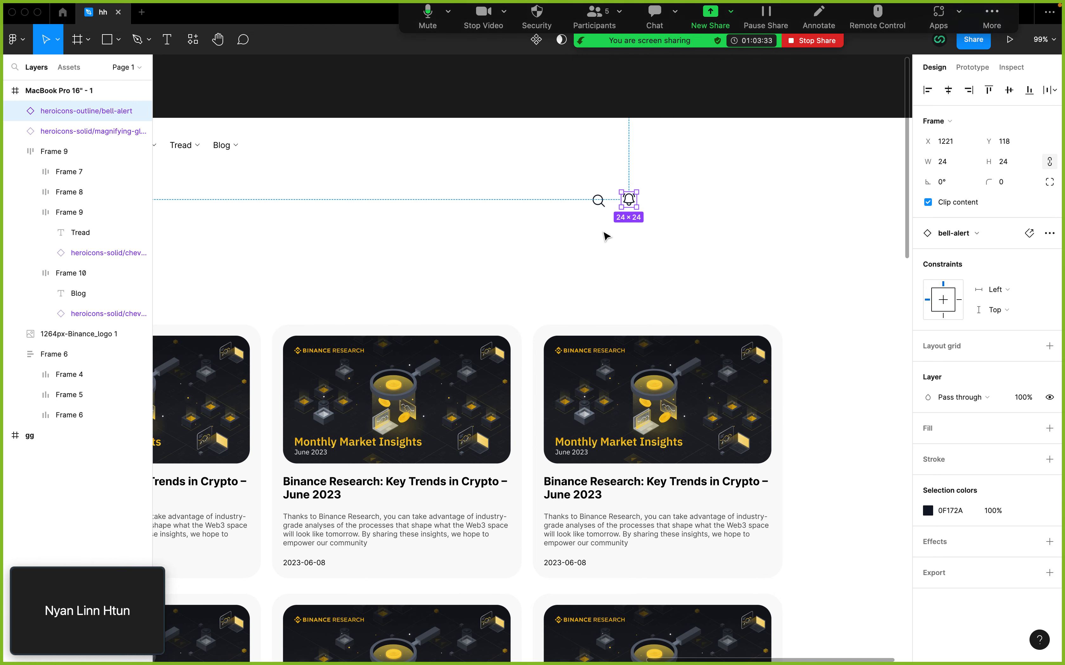
drag(574, 234, 675, 189)
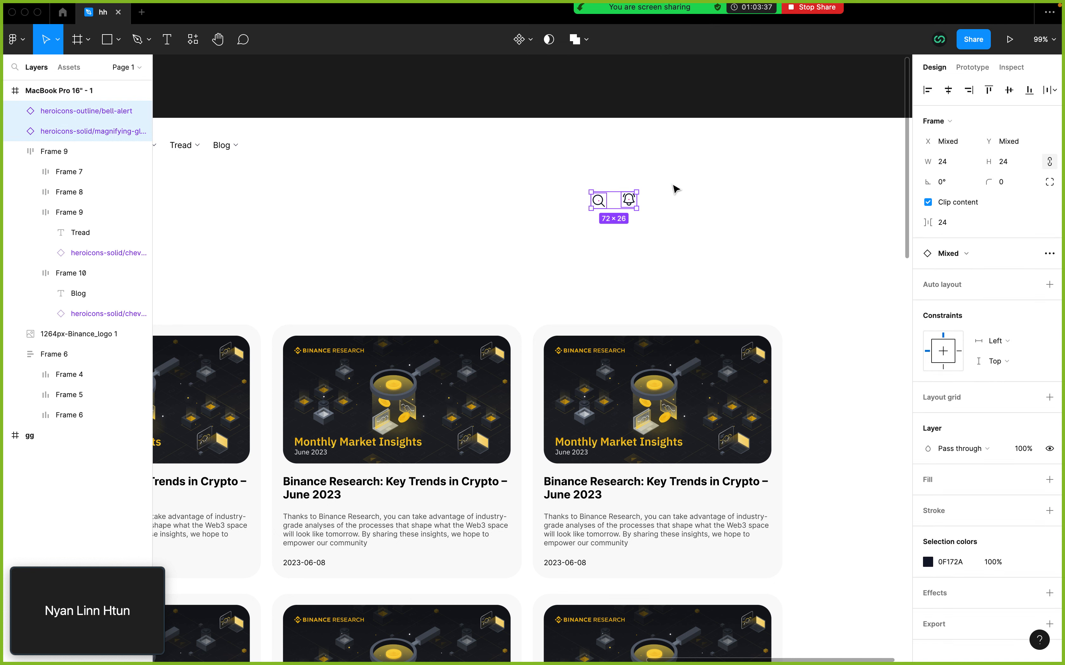
key(shift+a)
- Check the Binance Blog's navigation bar in the browser and add a "Login" text beside the design's bell icon at about X 1274, Y 131
key(super+Tab)
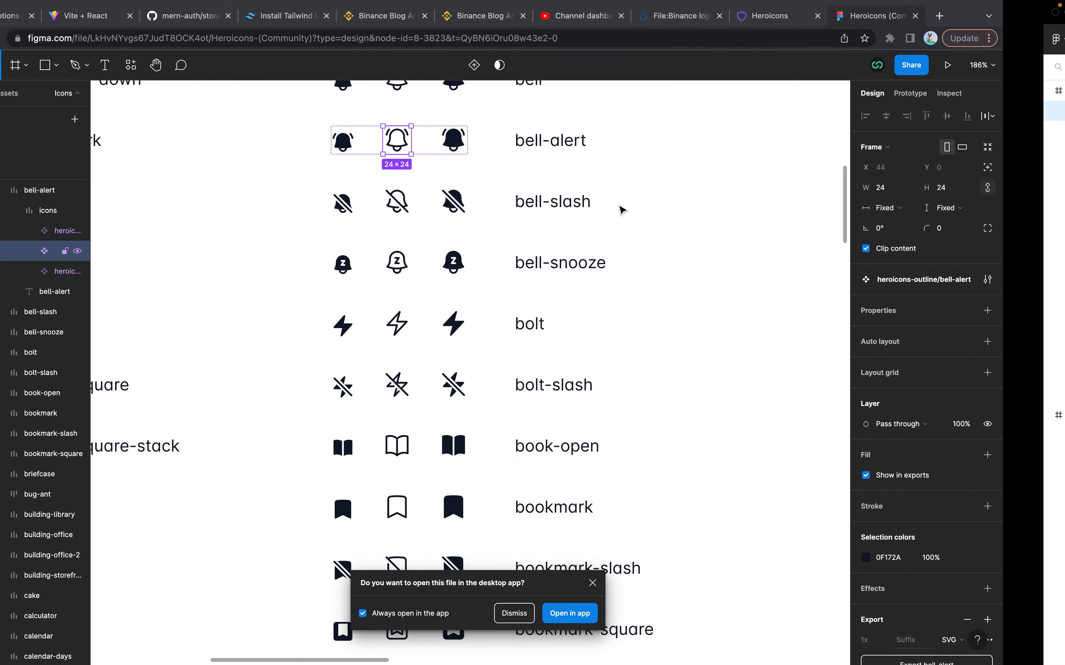
click(541, 18)
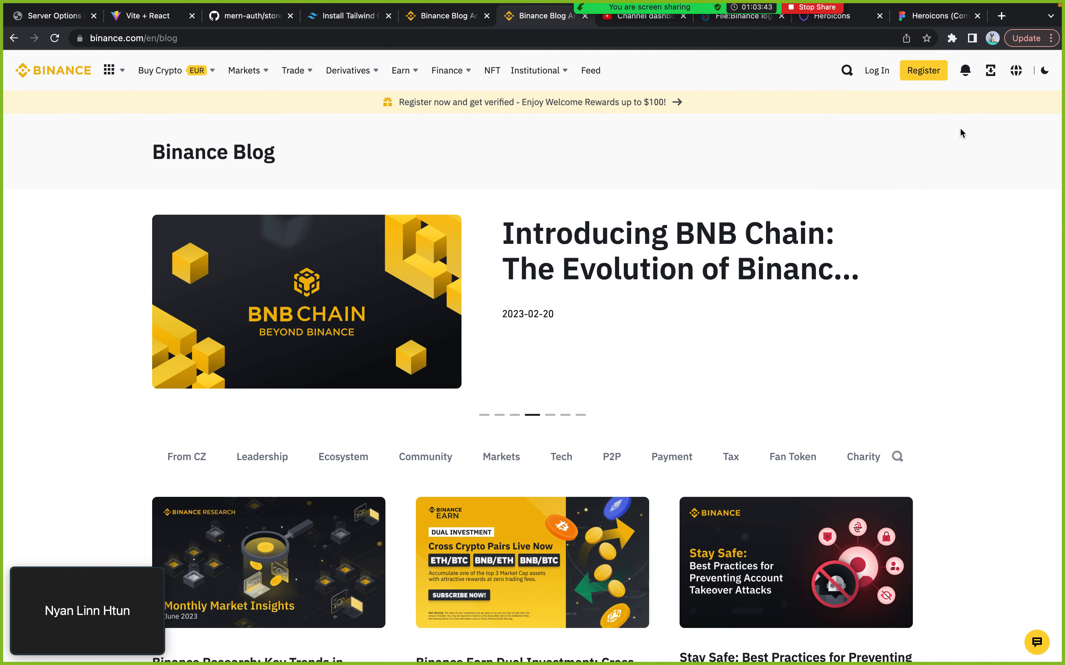
key(super+Tab)
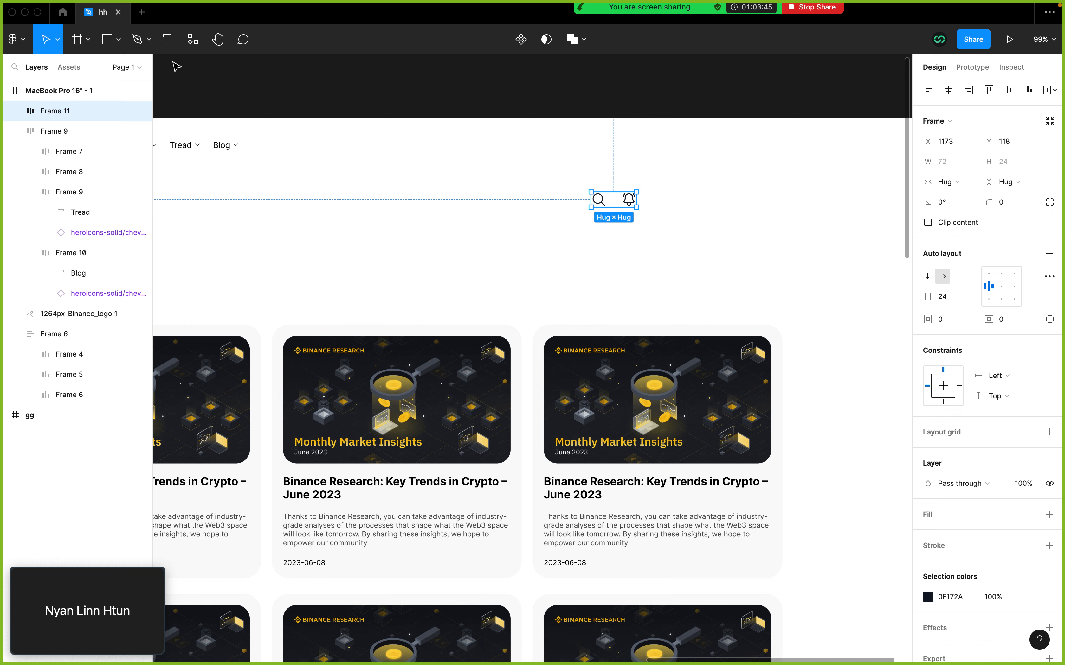
click(167, 47)
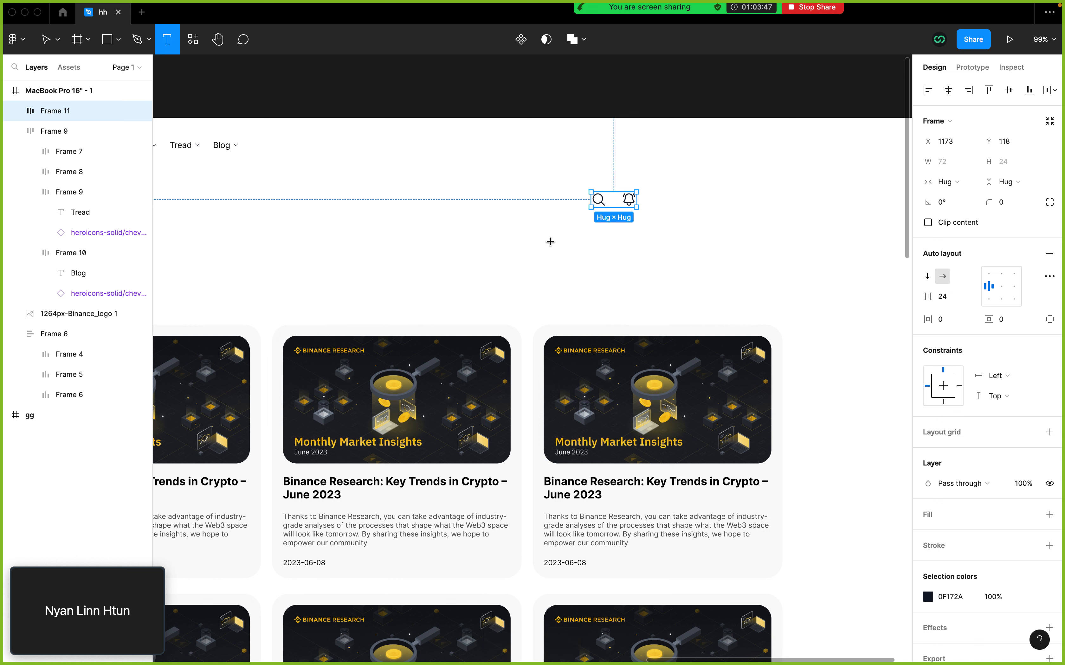
click(656, 202)
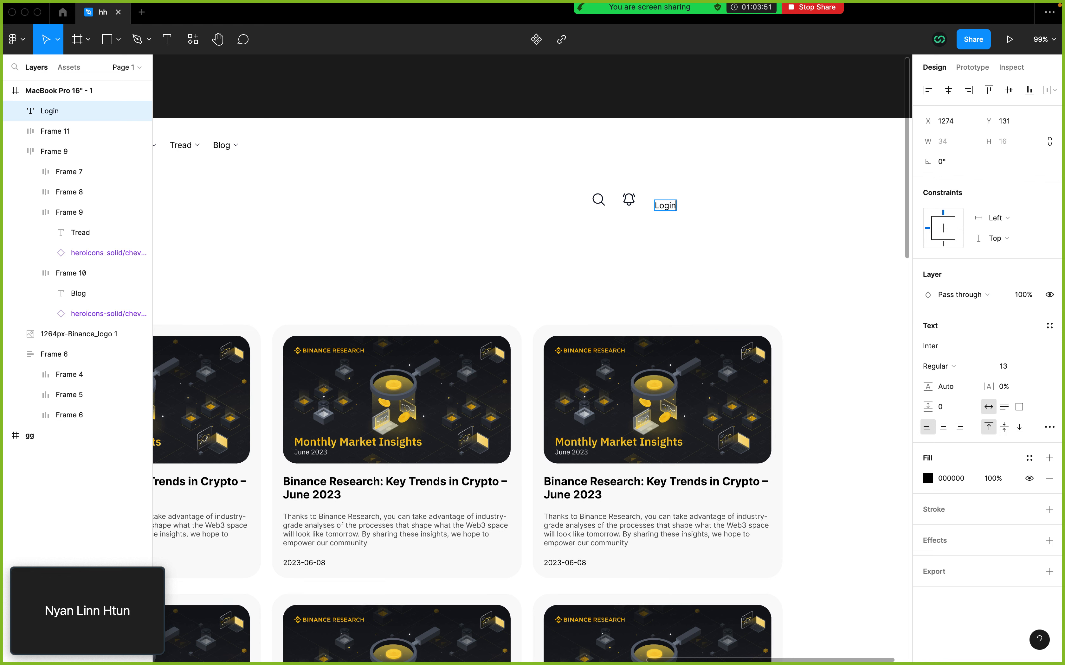
key(Escape)
- Move the Login text into the icons' auto layout frame, between the magnifying glass and the bell
click(628, 199)
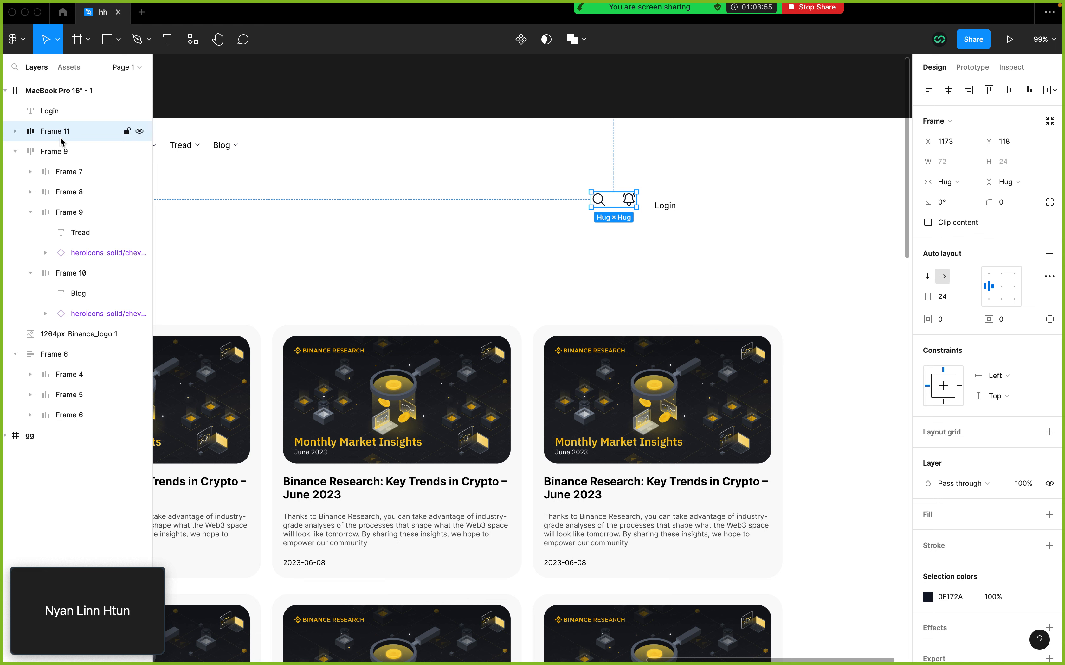
click(14, 131)
click(43, 107)
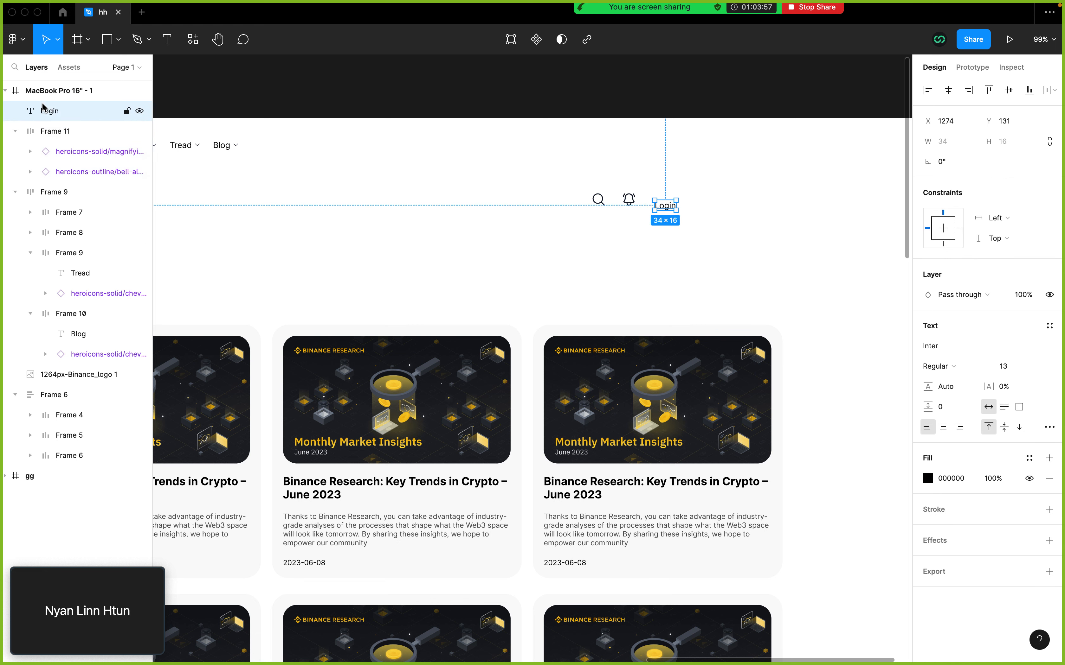
drag(48, 112, 52, 162)
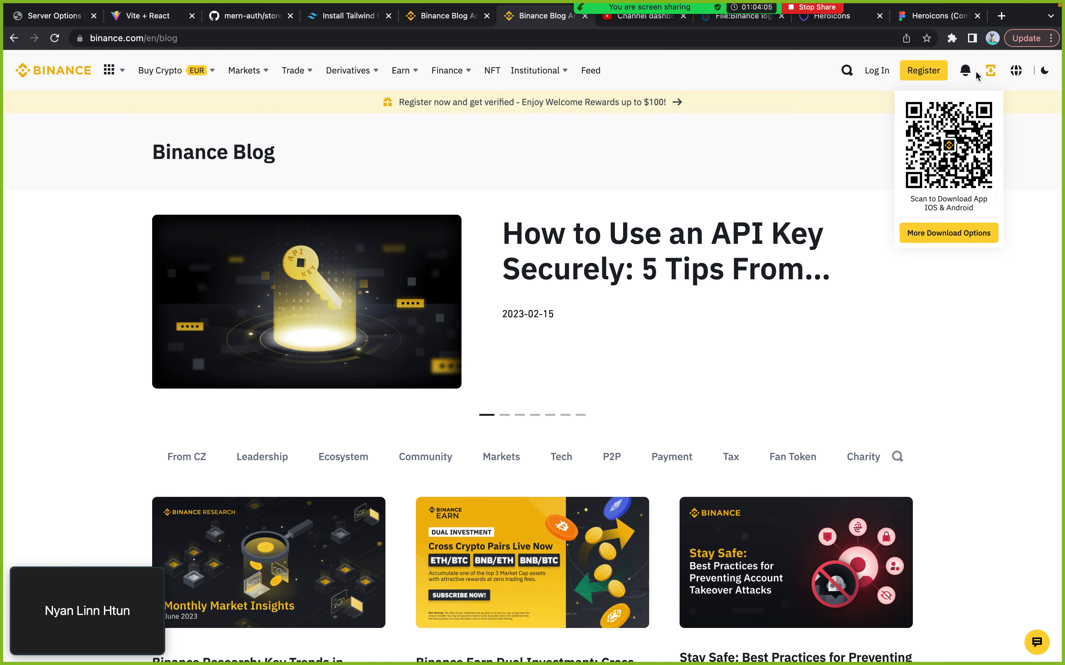
- Check the Binance Blog's Register button and add a "Register" text in the design's blank header area at about X 769, Y 184
mouse_move(959, 77)
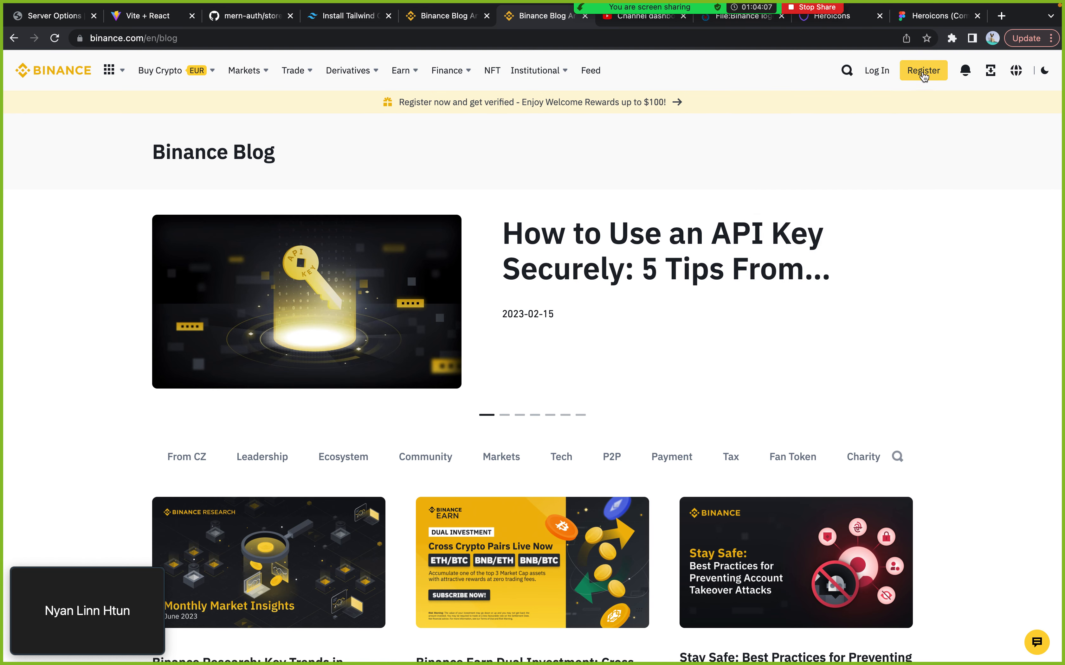
key(ctrl+Right)
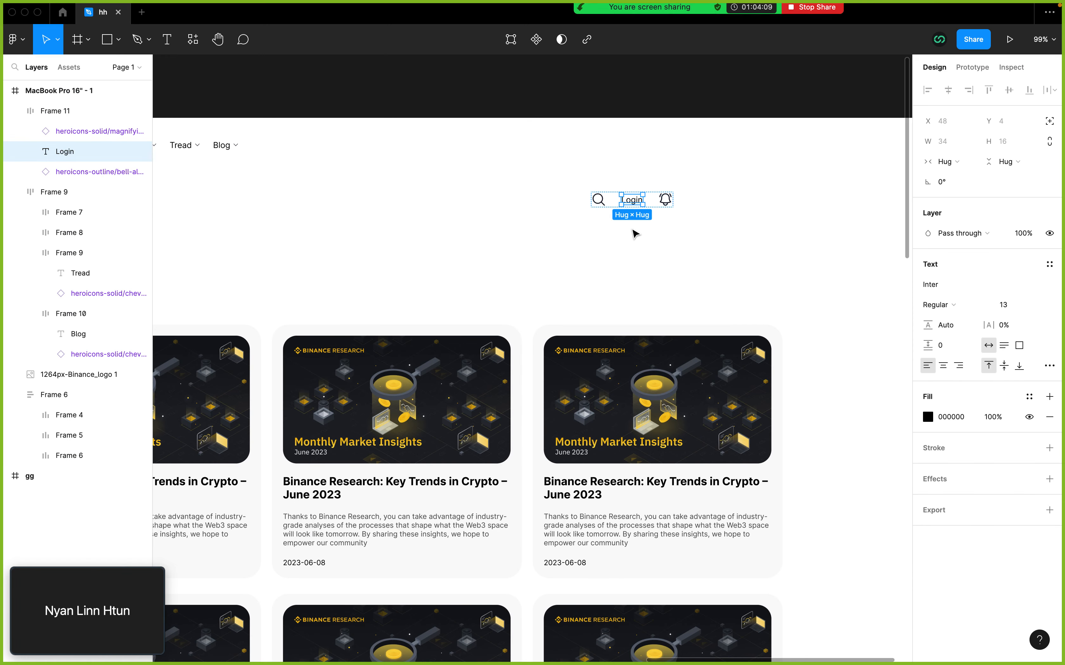
click(635, 233)
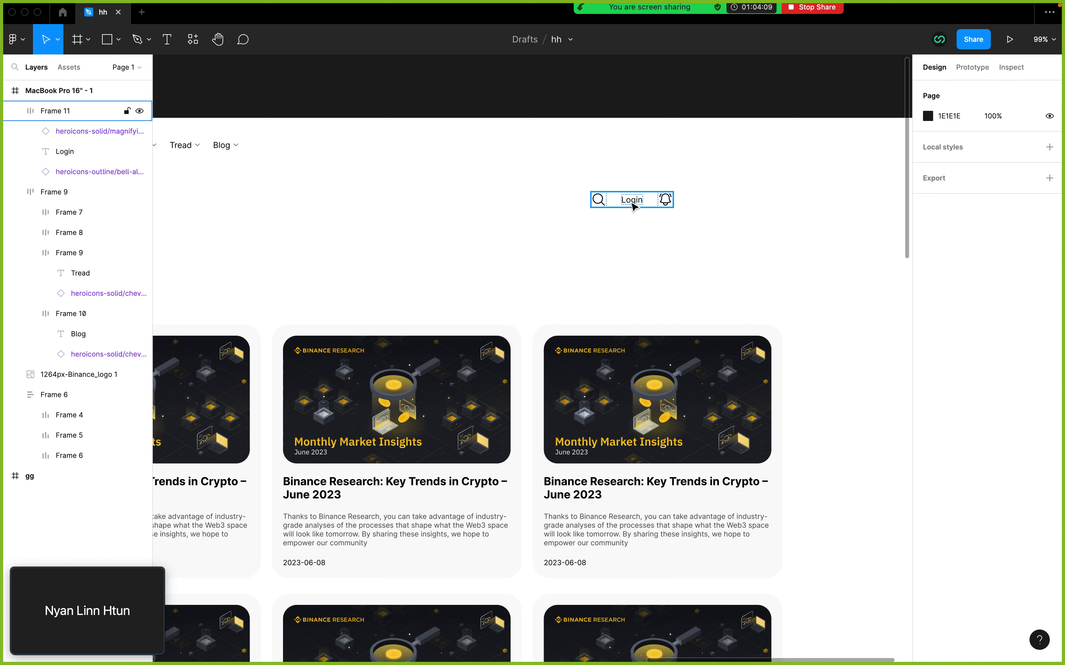
click(167, 41)
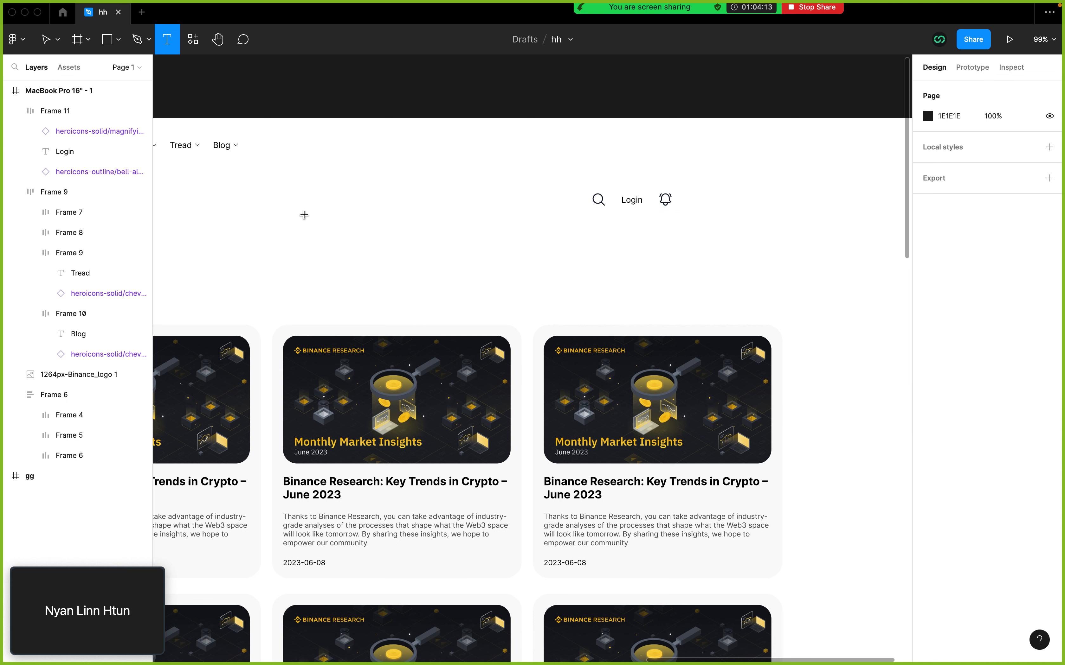
click(337, 234)
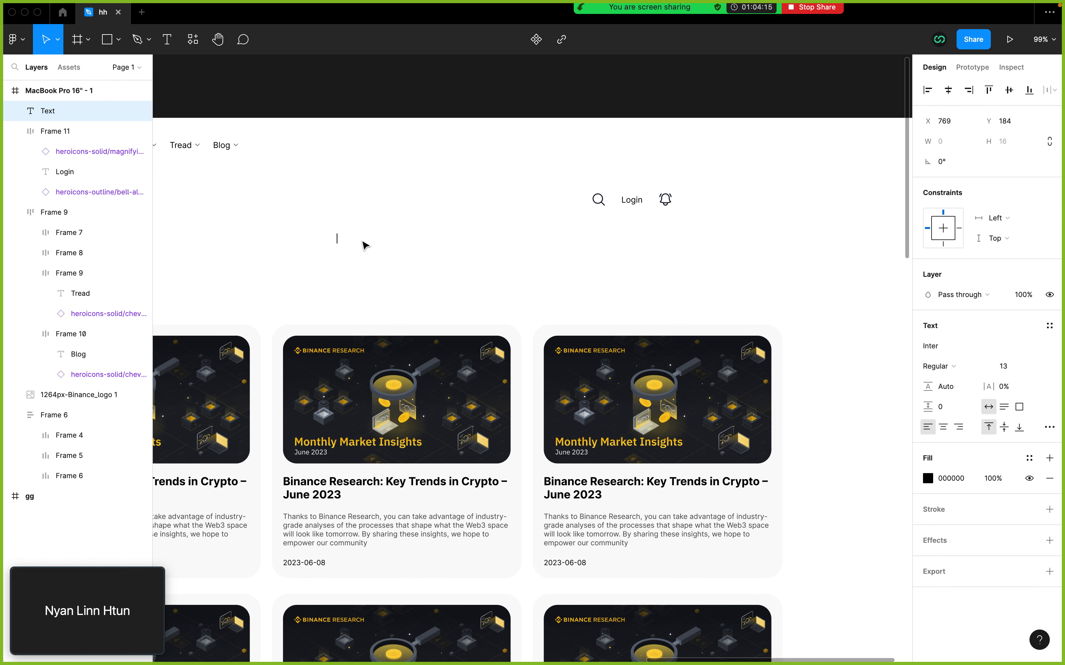
text(Register)
key(Escape)
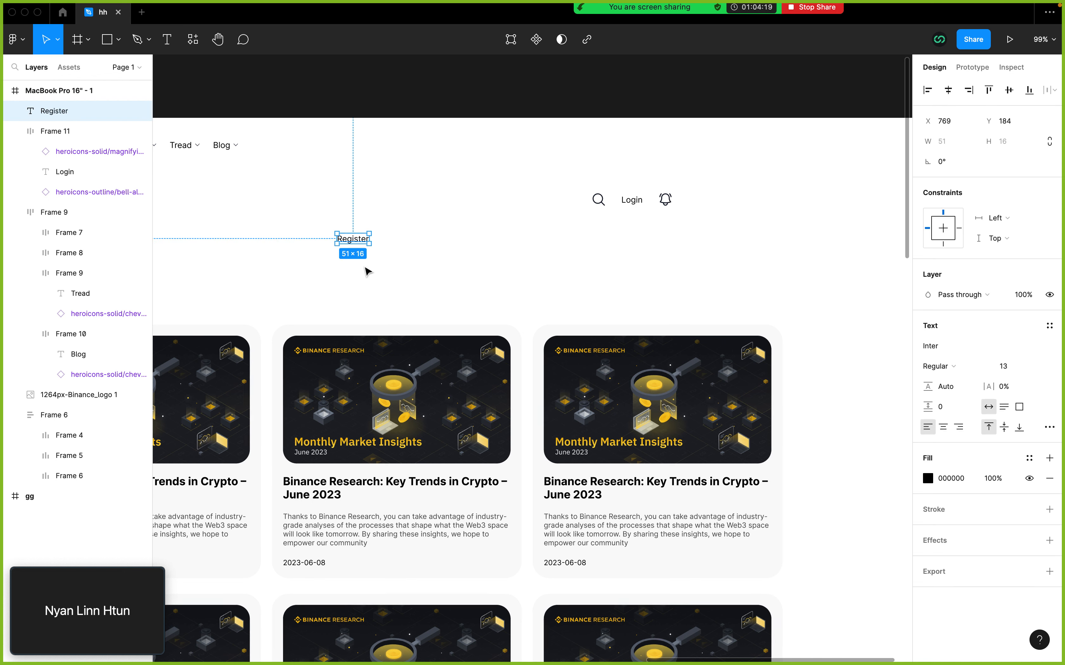
- Wrap the Register text in its own auto layout frame and check the frame's gap and padding values
click(362, 260)
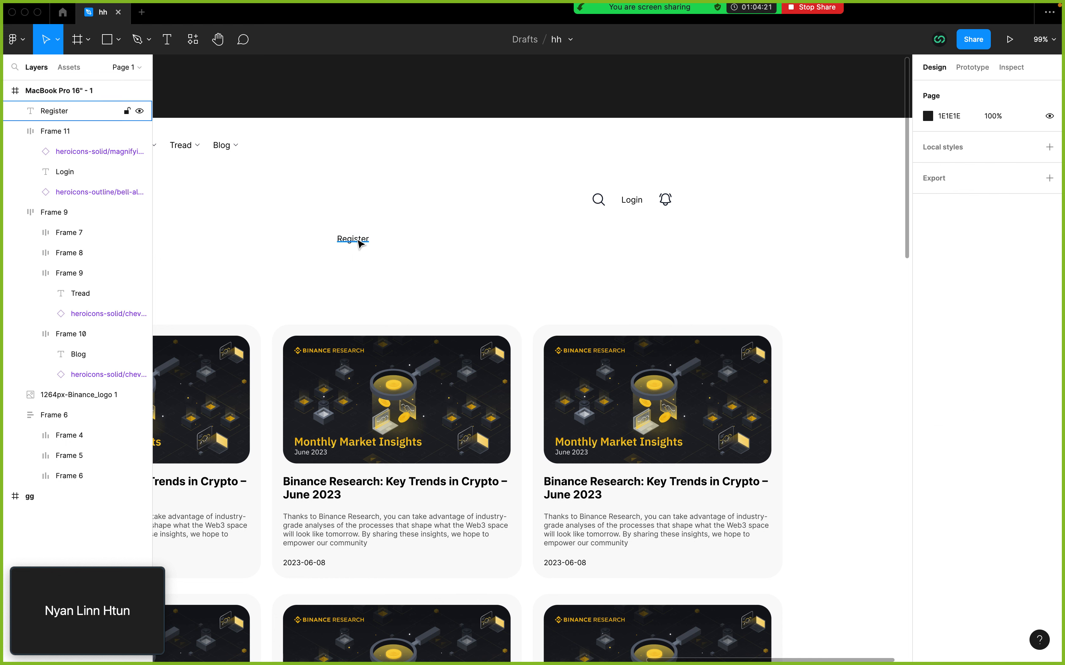
click(357, 242)
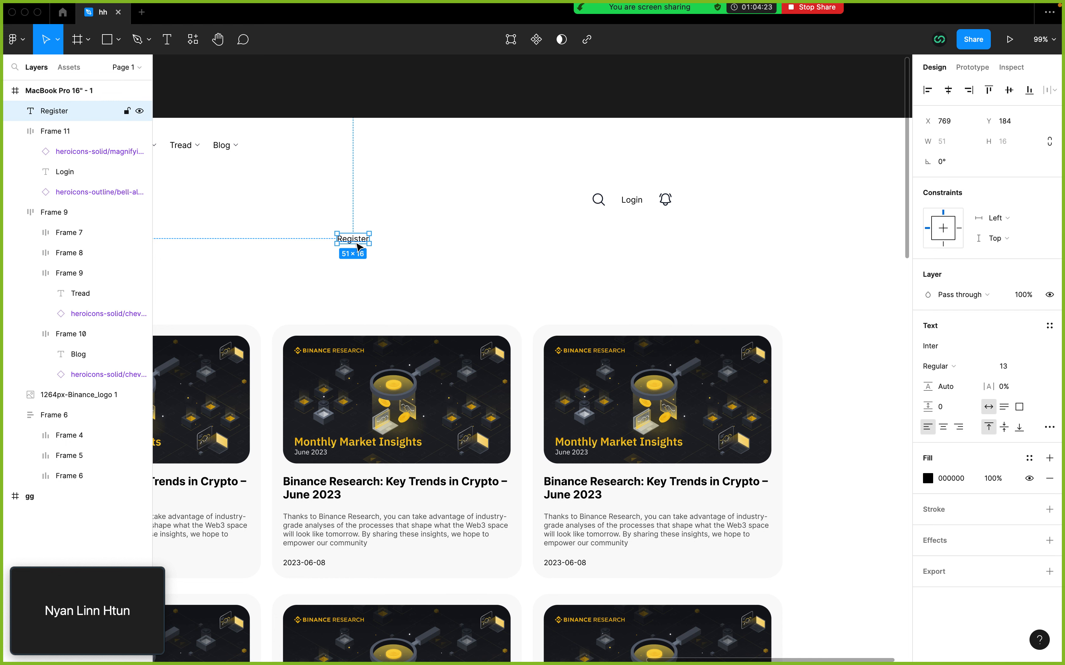
key(shift+a)
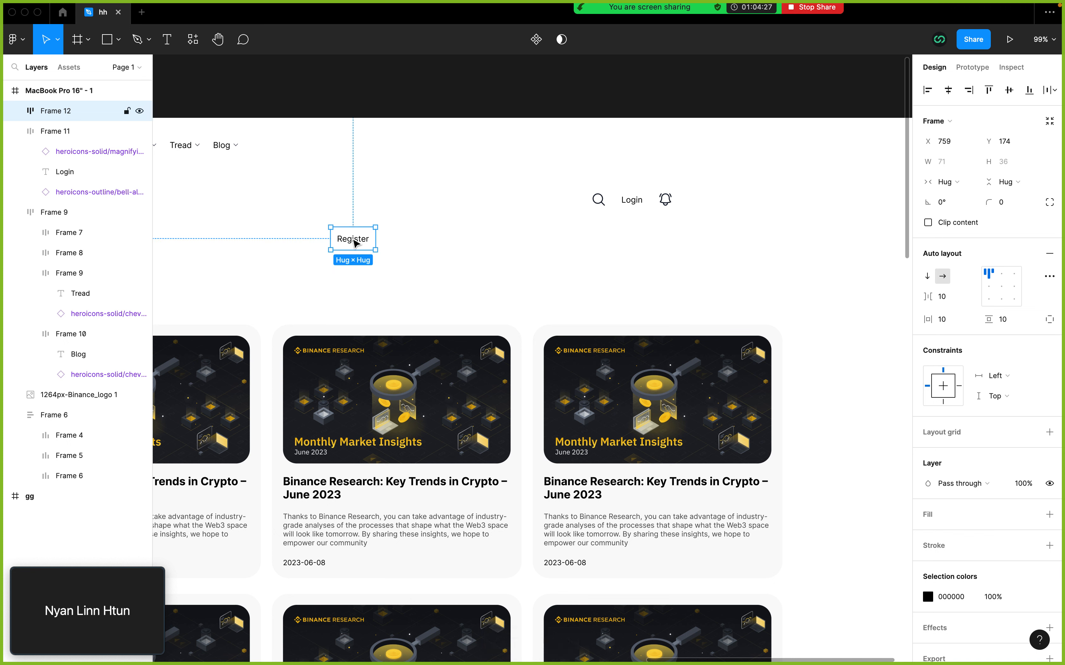
click(948, 299)
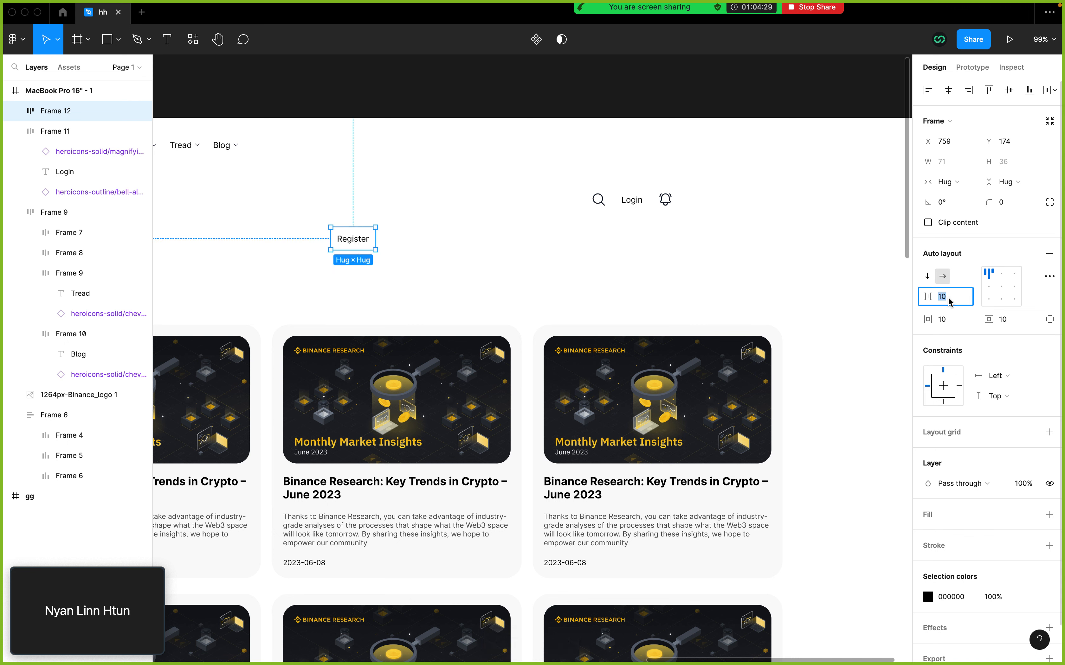
click(949, 324)
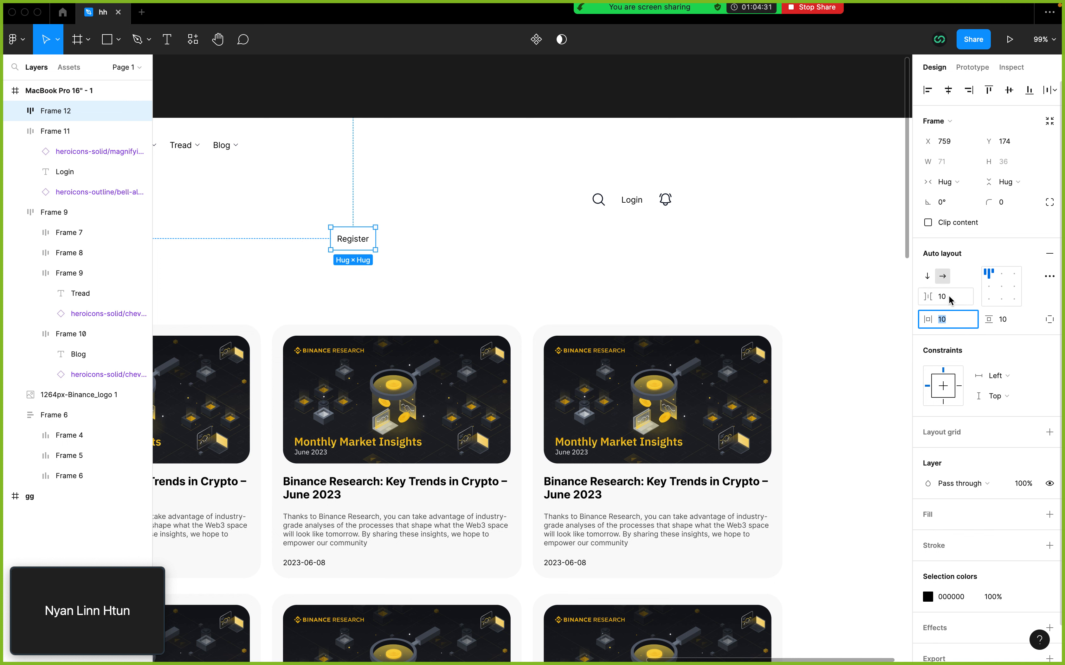
click(948, 301)
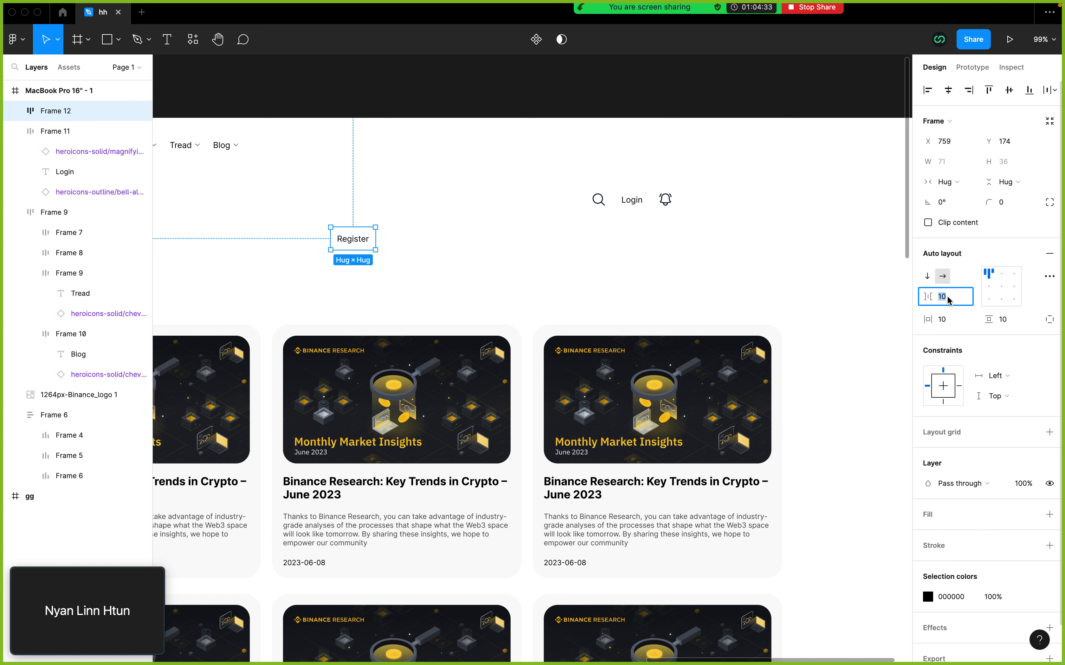
click(948, 323)
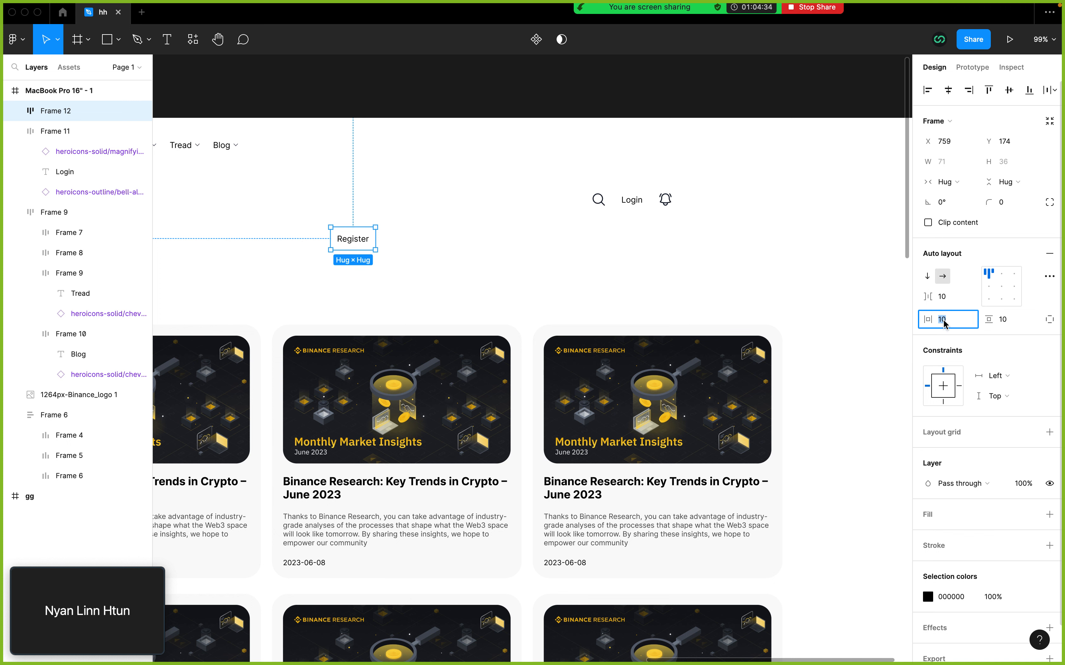
click(1011, 325)
click(664, 299)
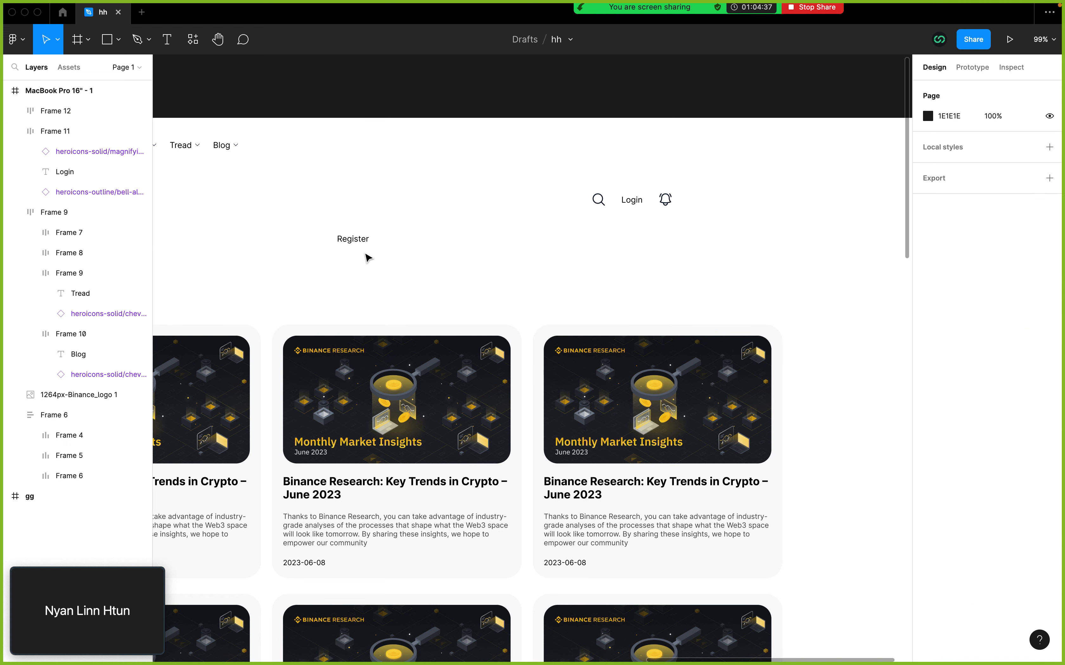
- Fill the Register text's frame with yellow F5C731, sampled from a card illustration with the eyedropper
click(357, 244)
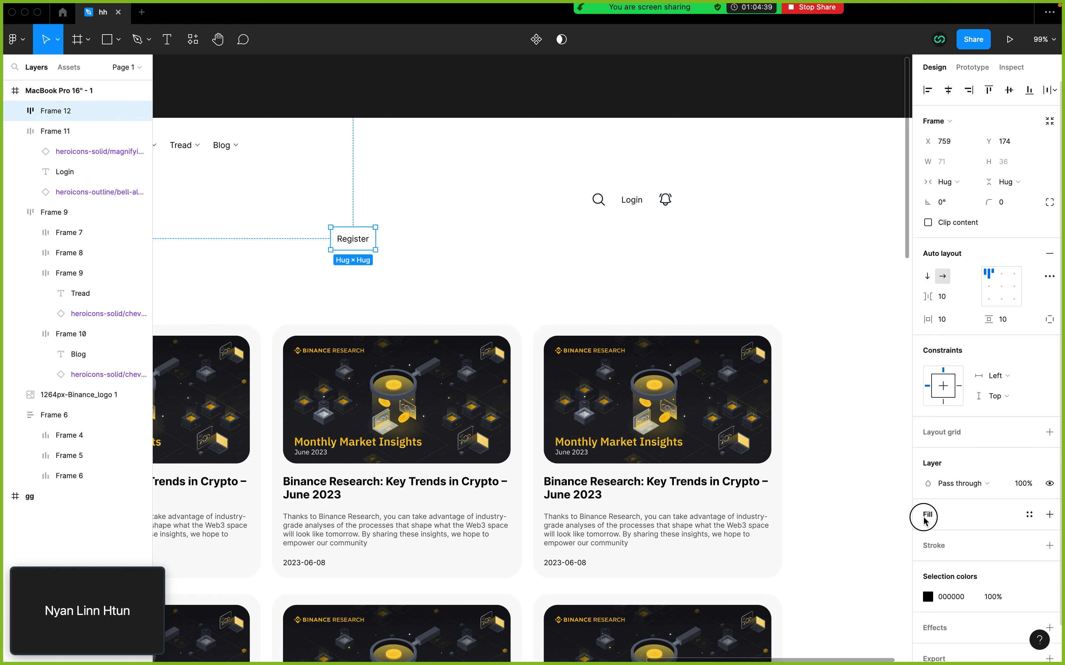
click(926, 515)
click(927, 535)
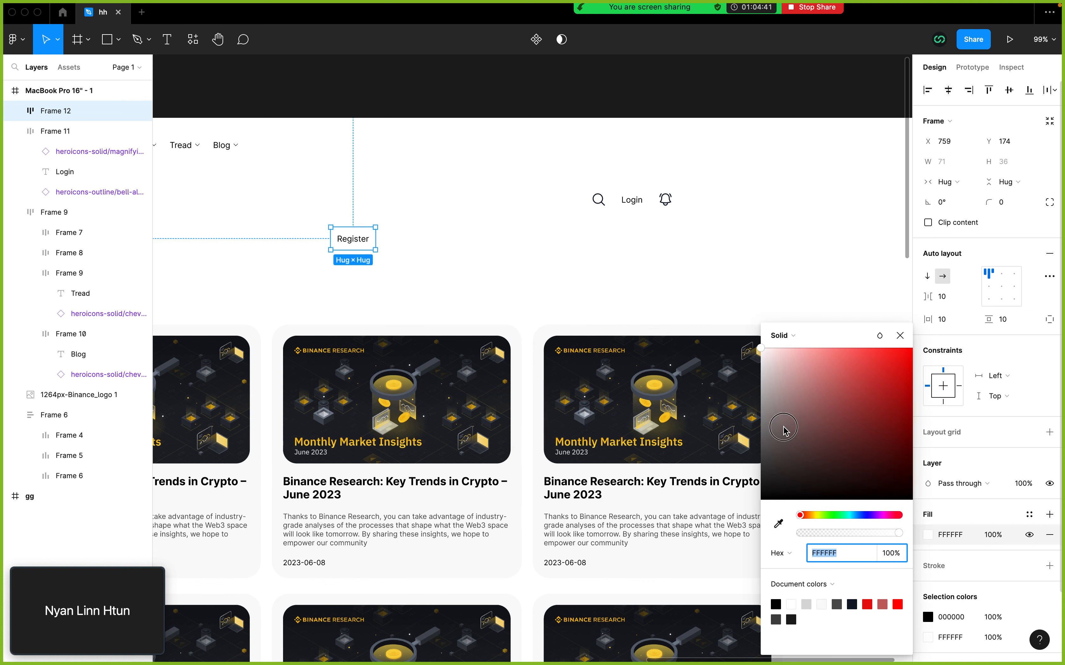
drag(783, 429, 836, 407)
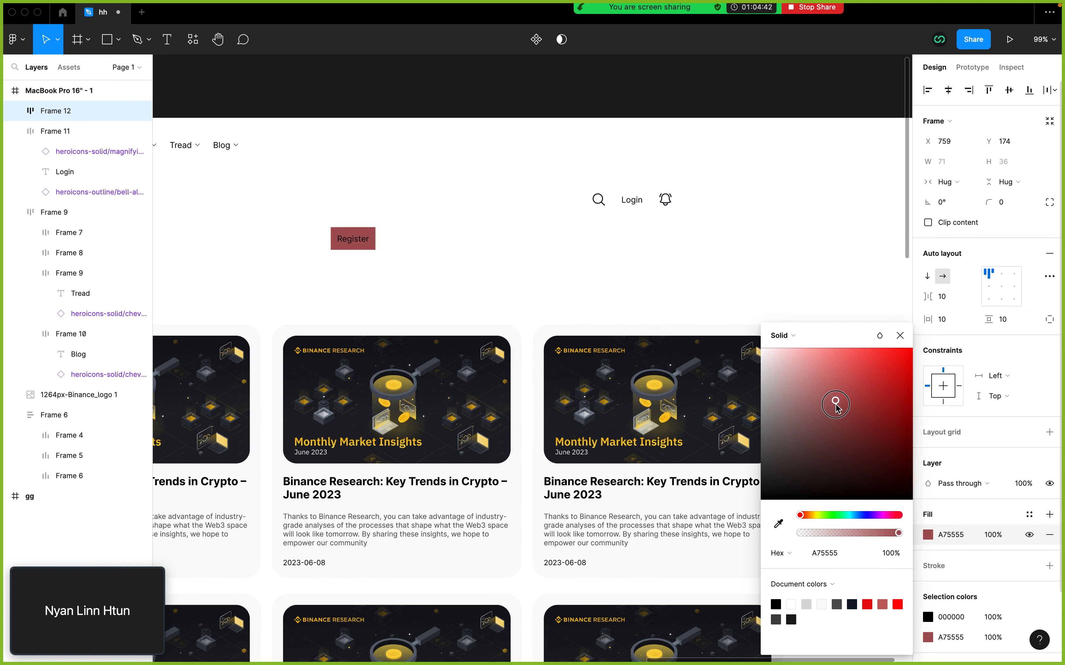
click(778, 524)
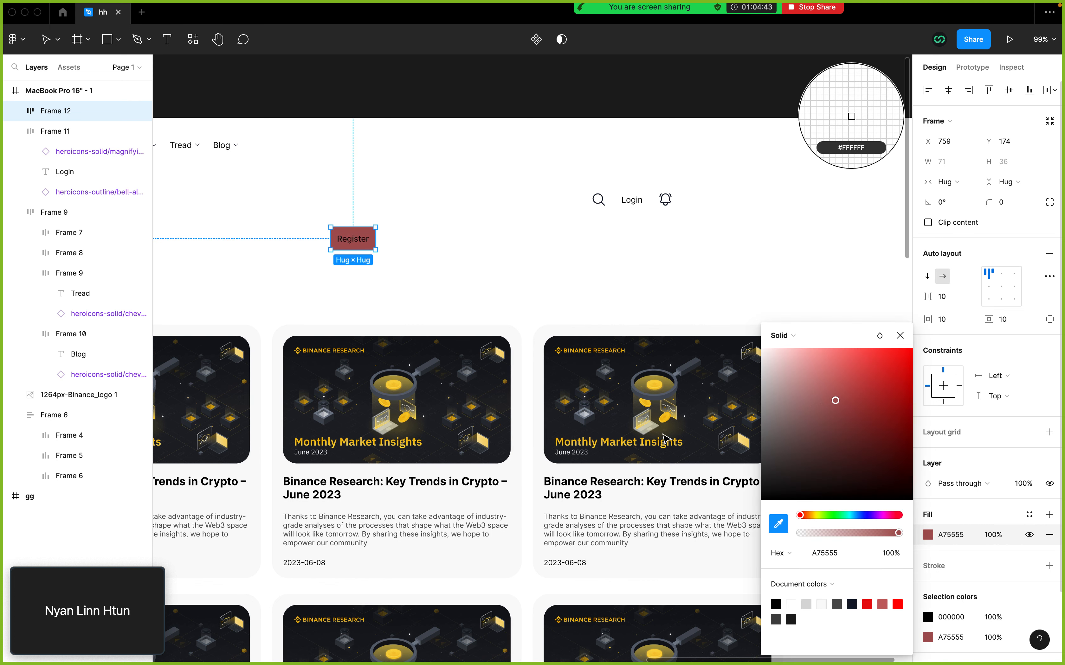
click(399, 381)
click(458, 256)
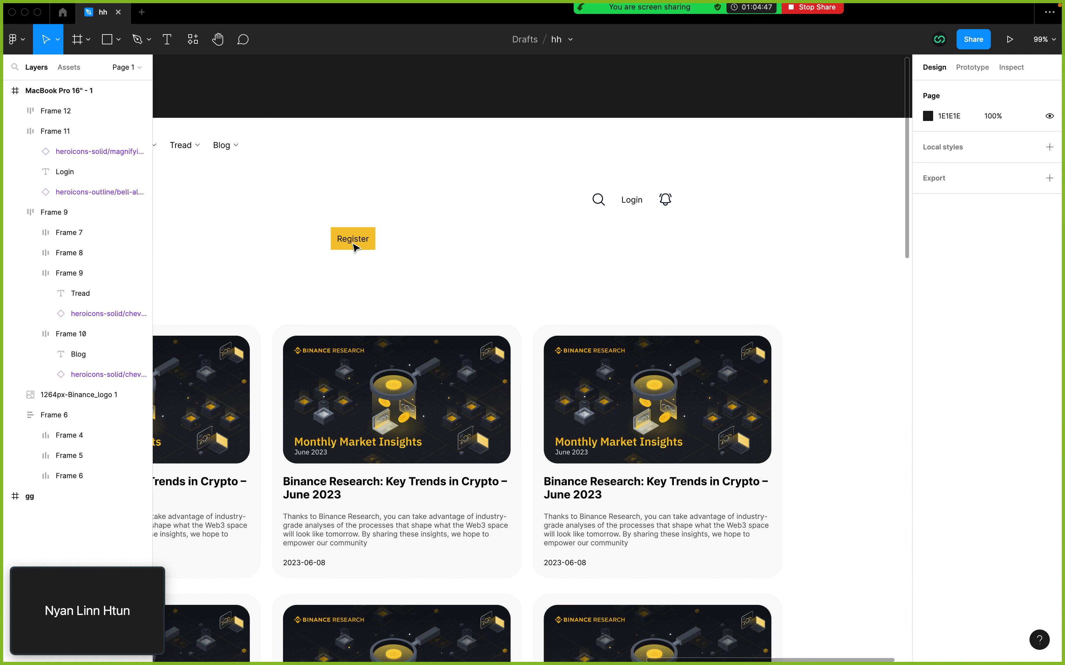
- Try white on the Register label, compare with the Binance Blog's button in the browser, restore black 000000 and make the label bold
double_click(357, 242)
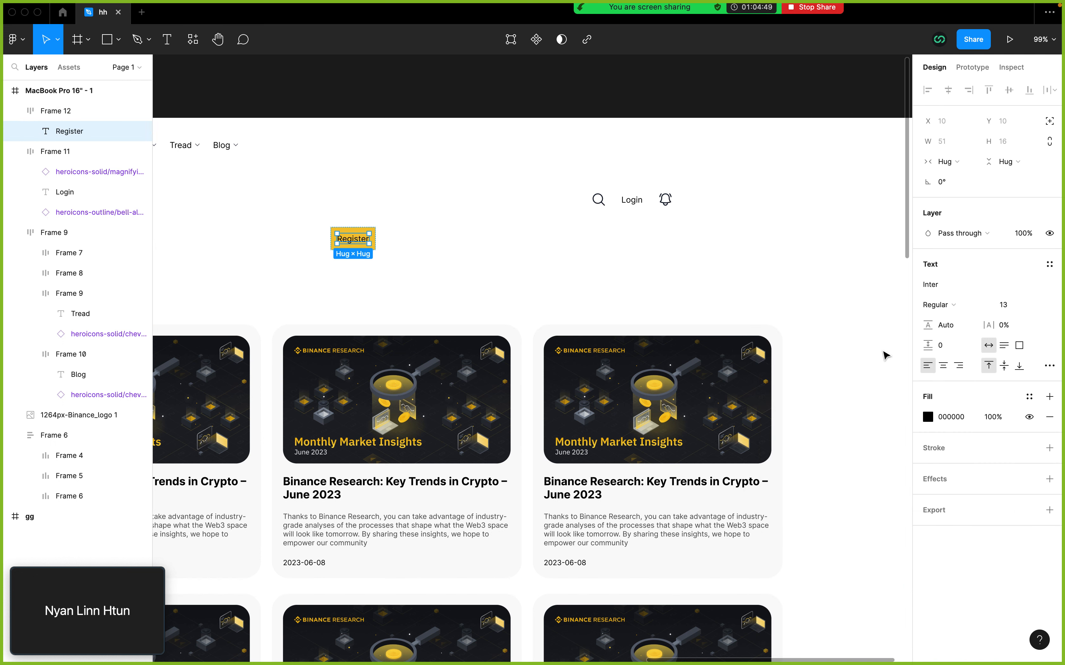
click(928, 417)
drag(777, 377, 739, 318)
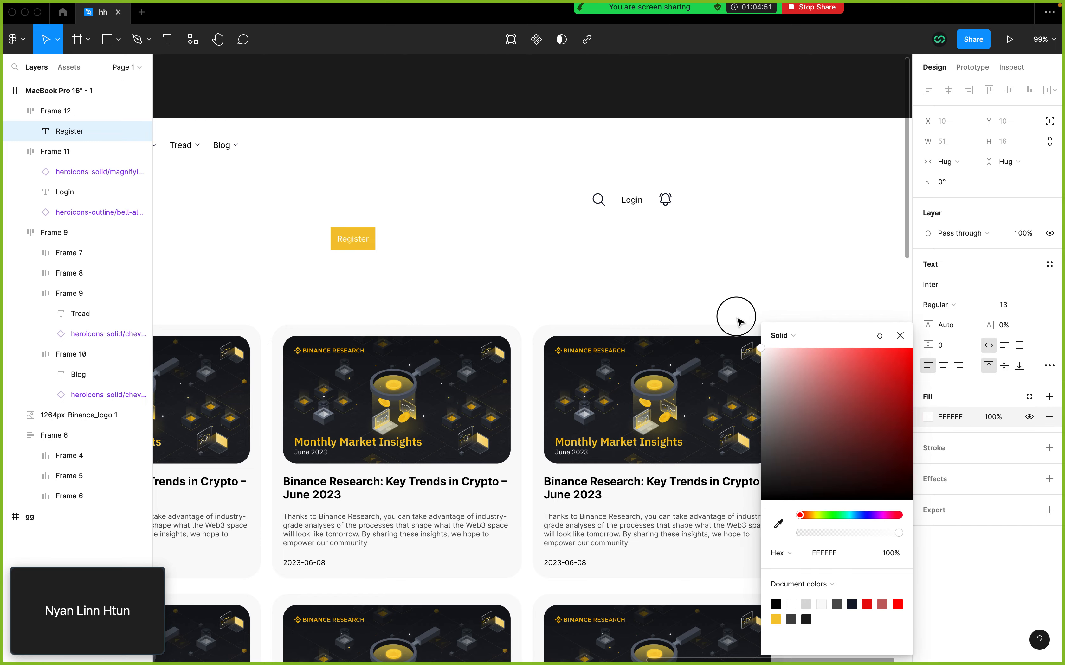
key(ctrl+Left)
key(ctrl+Right)
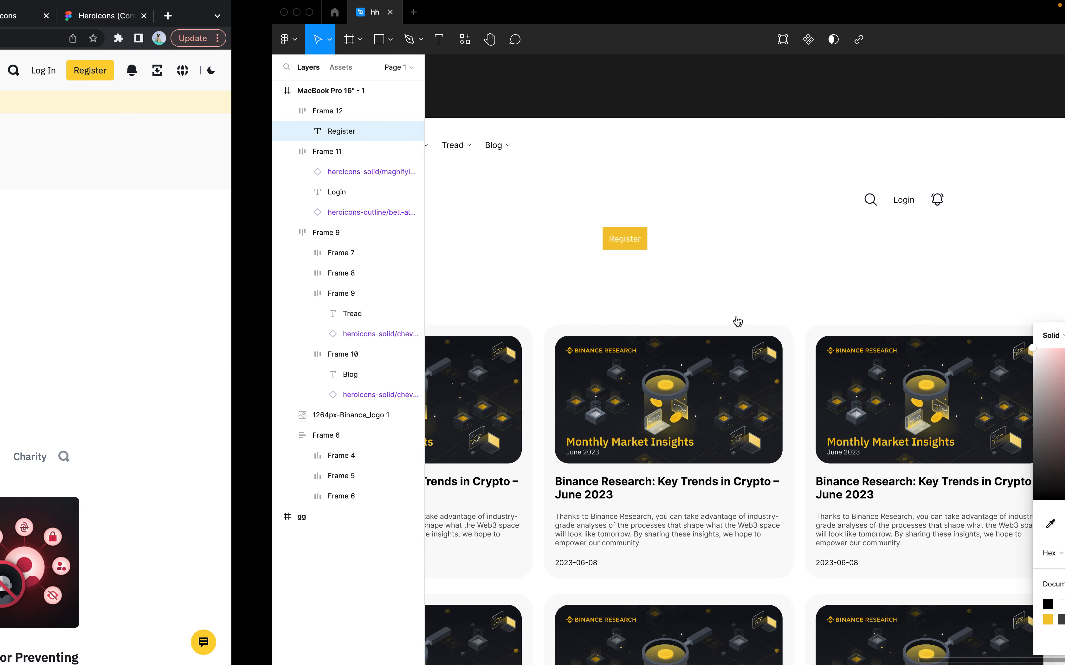
drag(821, 414, 747, 543)
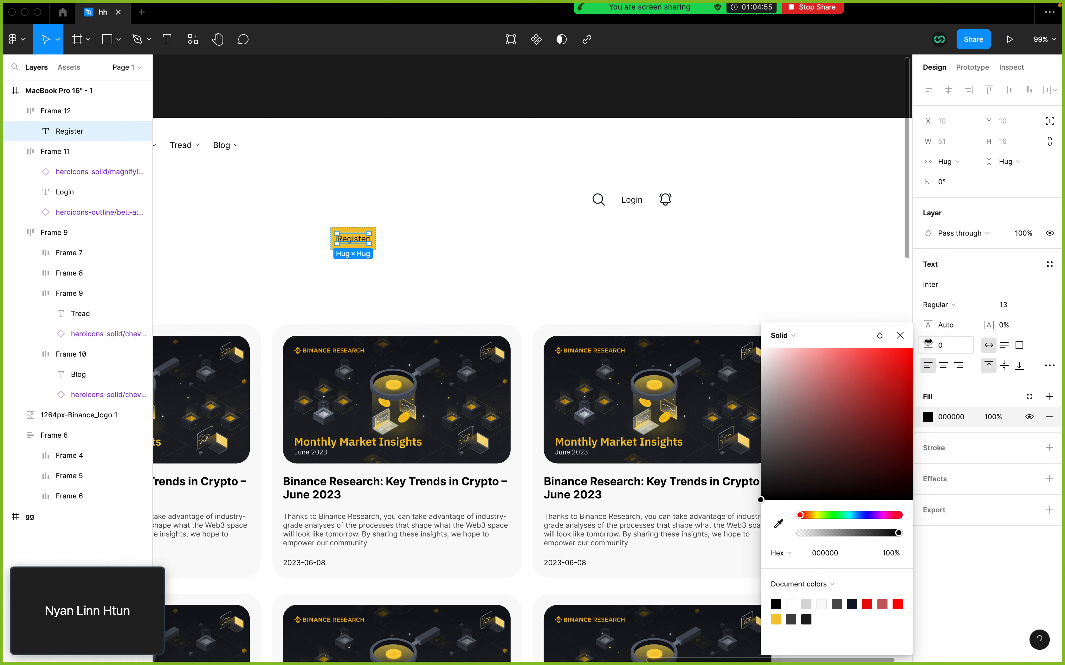
click(900, 335)
key(super+b)
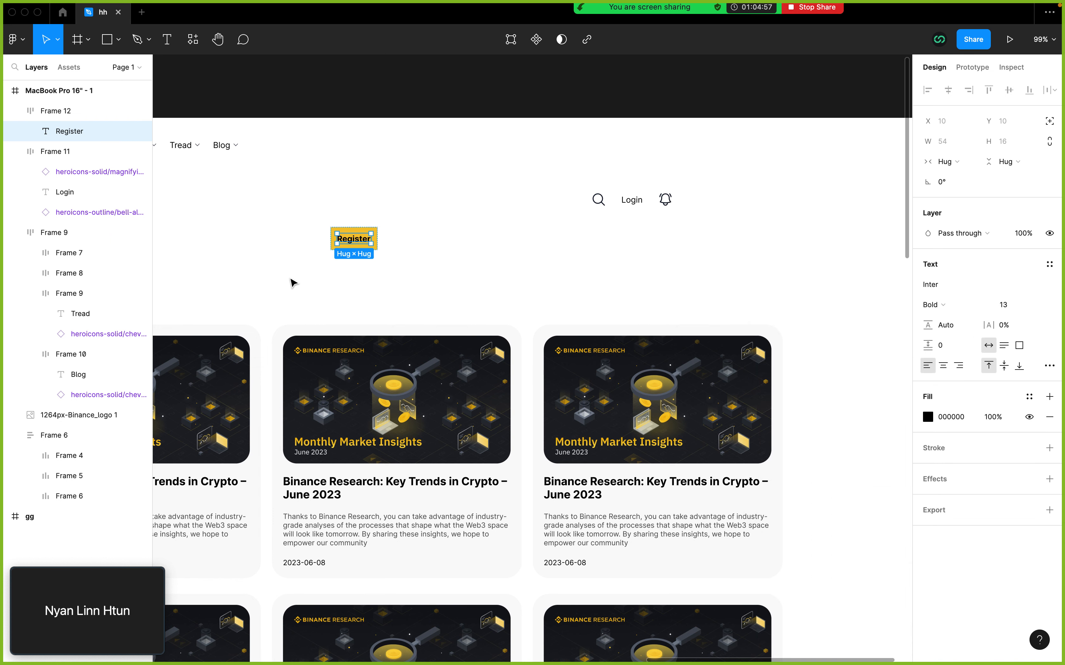
- Round the corners of the yellow Register frame, trying a radius of 30 before setting it to 10
scroll(329, 267, up, 5)
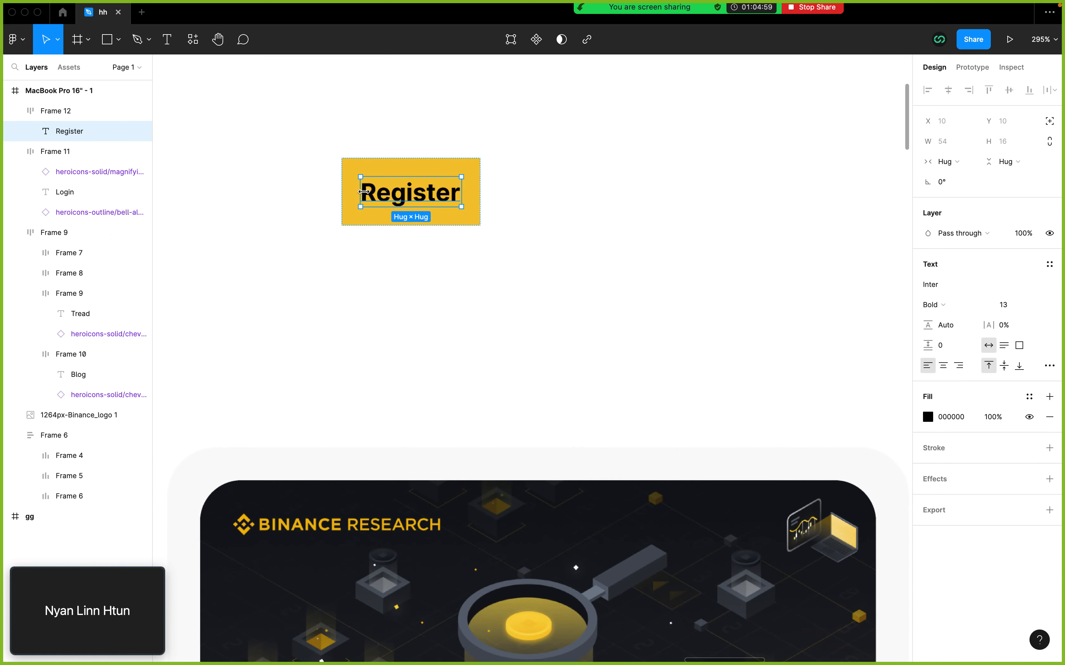
click(326, 176)
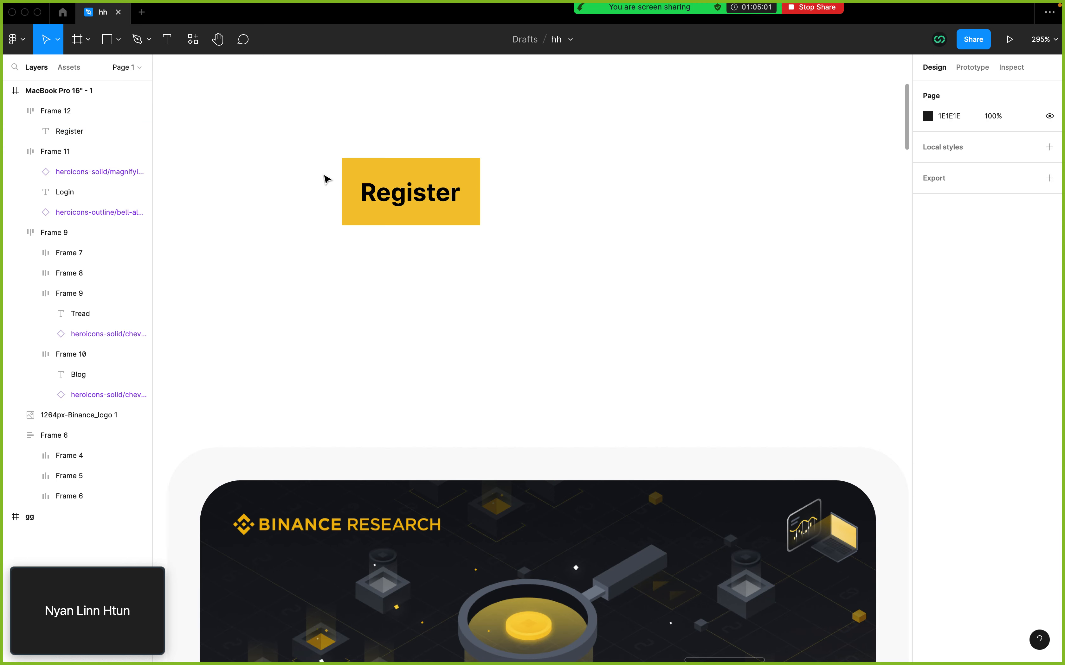
click(357, 176)
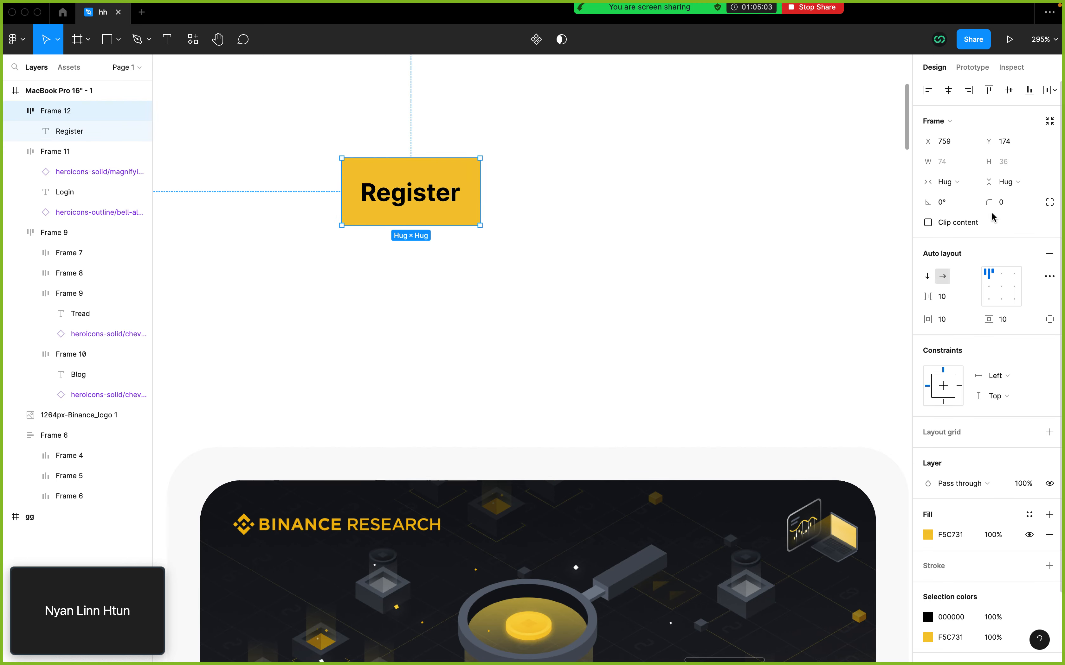
click(1011, 204)
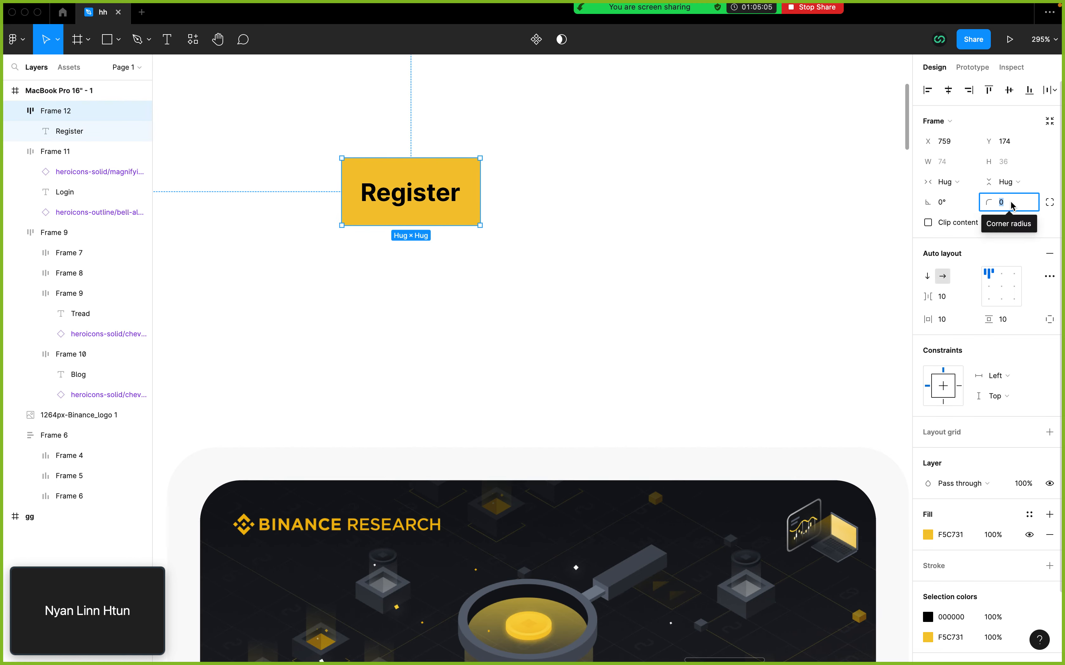
text(30)
key(Return)
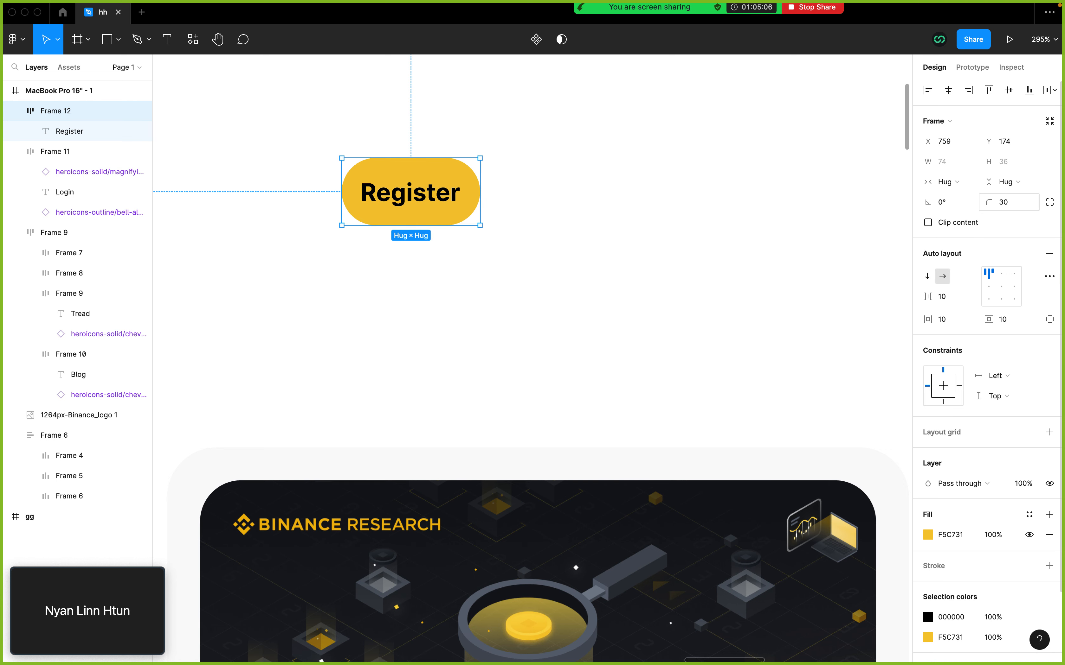
click(1017, 205)
text(10)
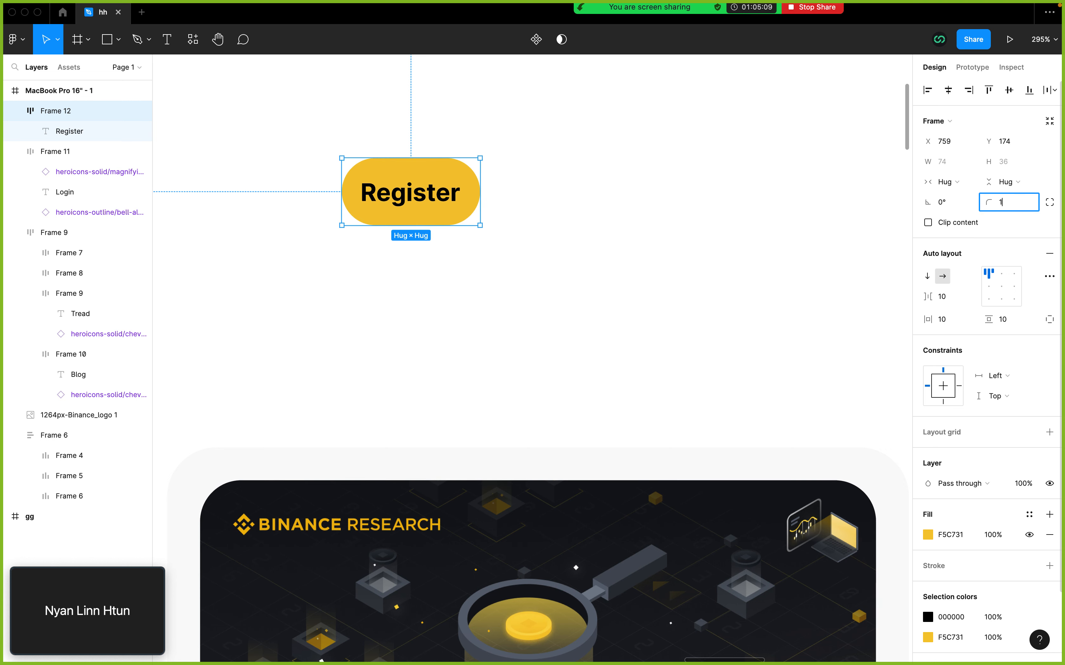
key(Return)
click(685, 267)
- Rename the yellow button's frame as "Register"
scroll(684, 266, down, 5)
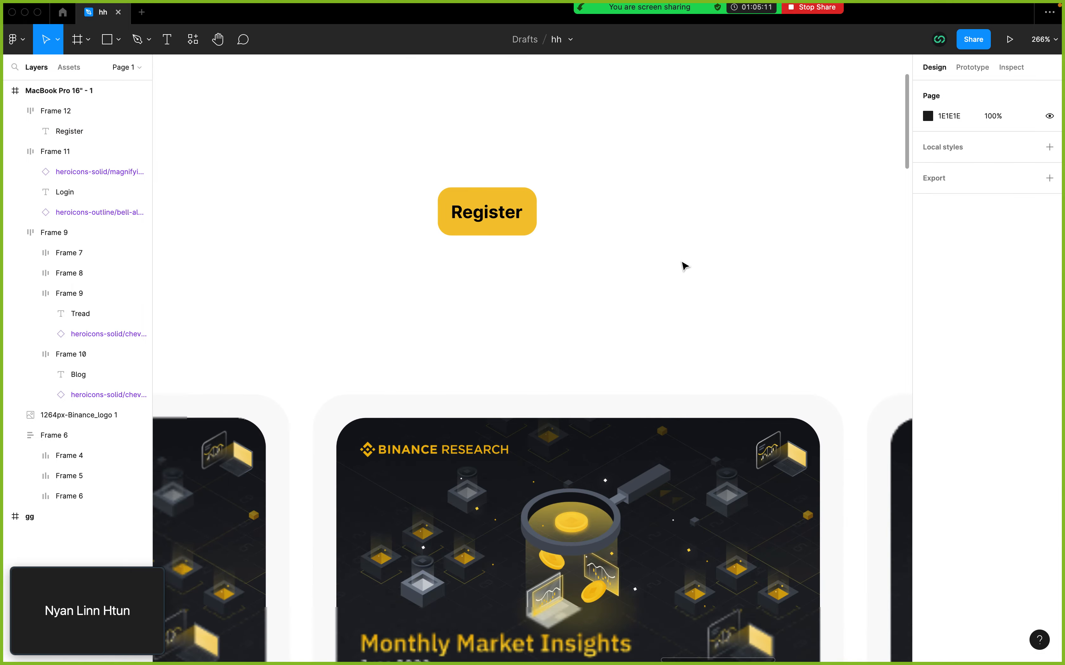
scroll(684, 266, right, 3)
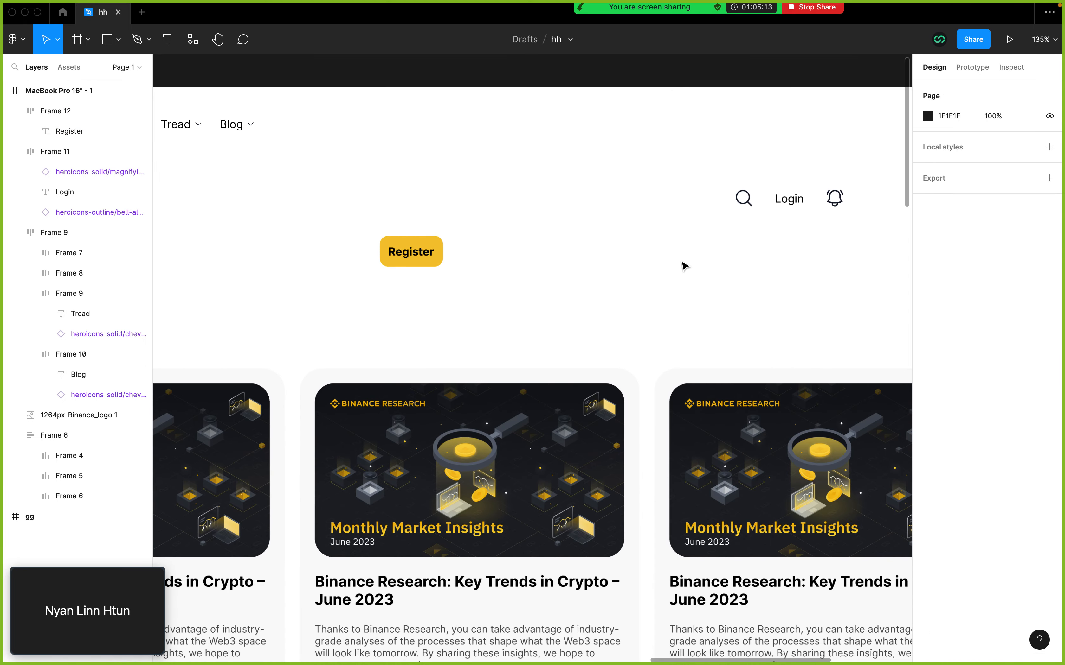
click(409, 259)
click(15, 112)
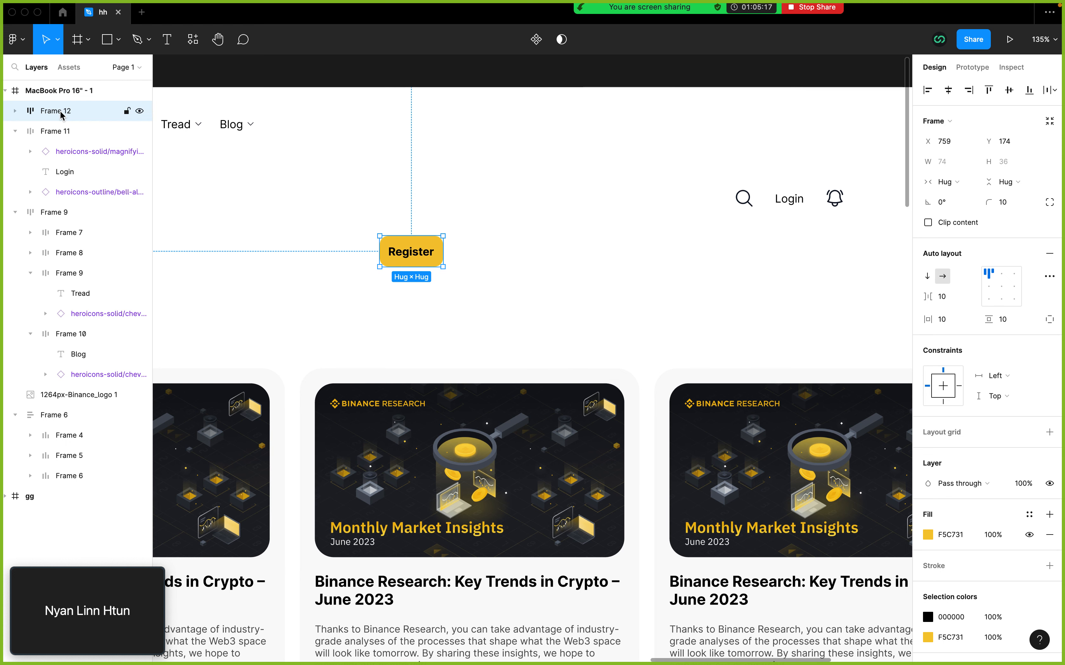
double_click(61, 112)
text(Register)
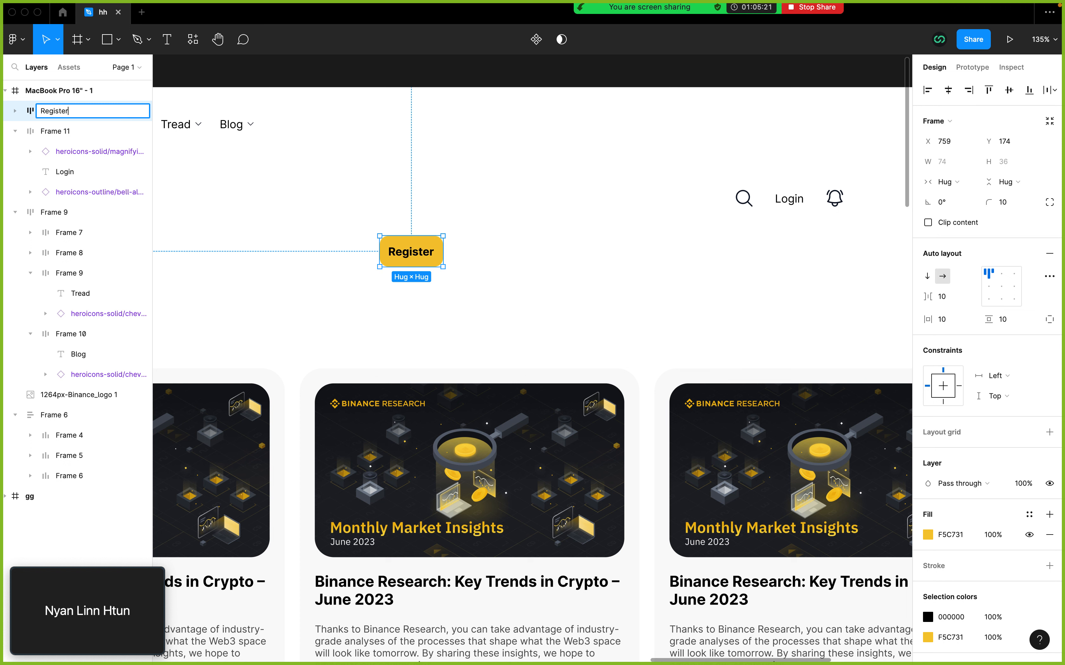
key(Return)
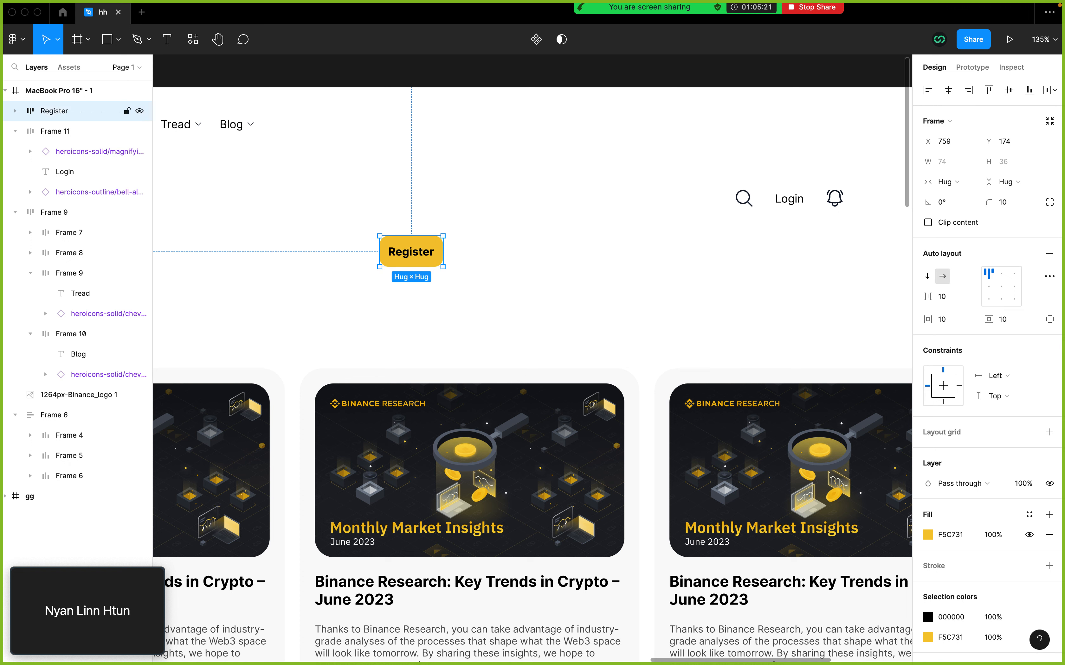
- Move the Register frame into the icons' auto layout frame, between the Login text and the bell
click(60, 134)
click(59, 112)
drag(58, 114, 57, 178)
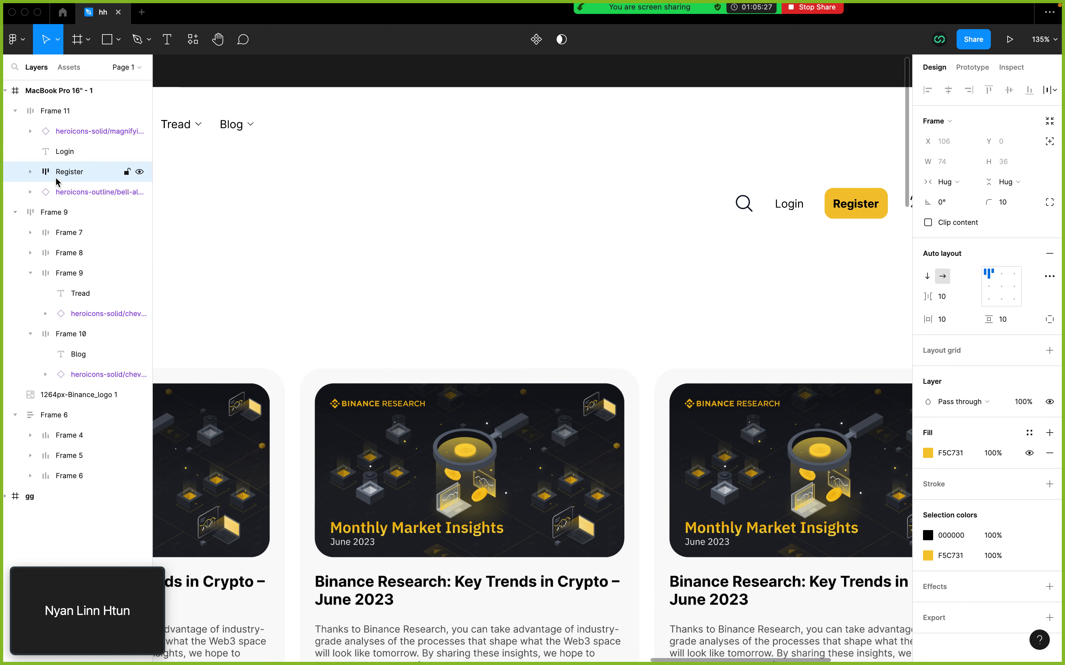
- Move the whole icons, Login and Register frame up into the header row at about X 1415, Y 35
scroll(675, 247, down, 5)
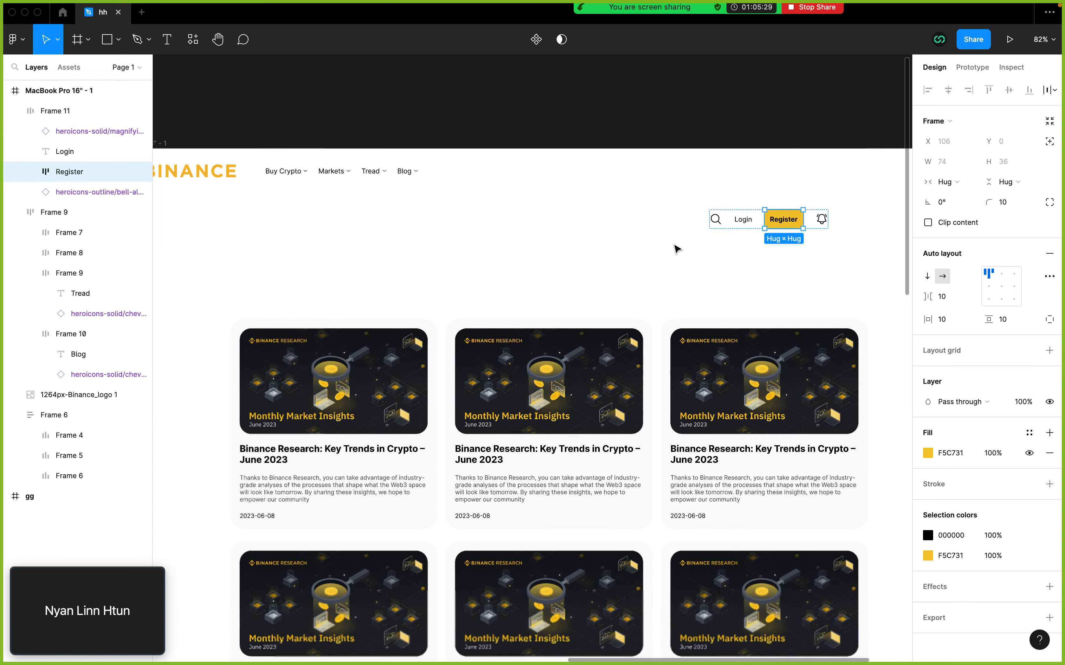
scroll(723, 247, down, 5)
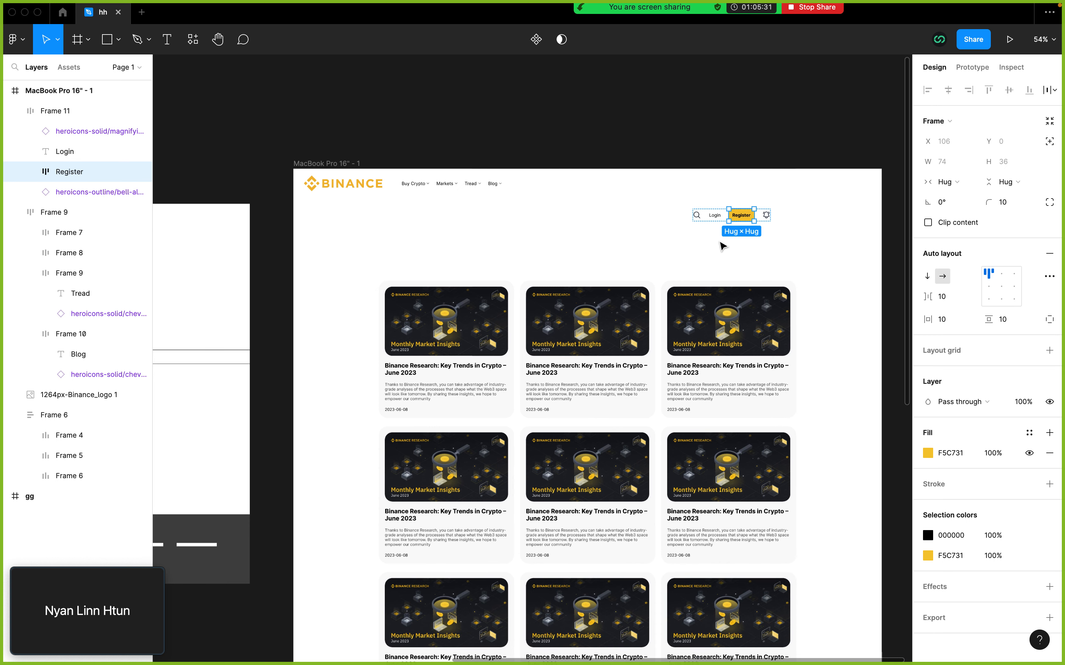
drag(697, 211, 757, 185)
click(698, 233)
click(681, 210)
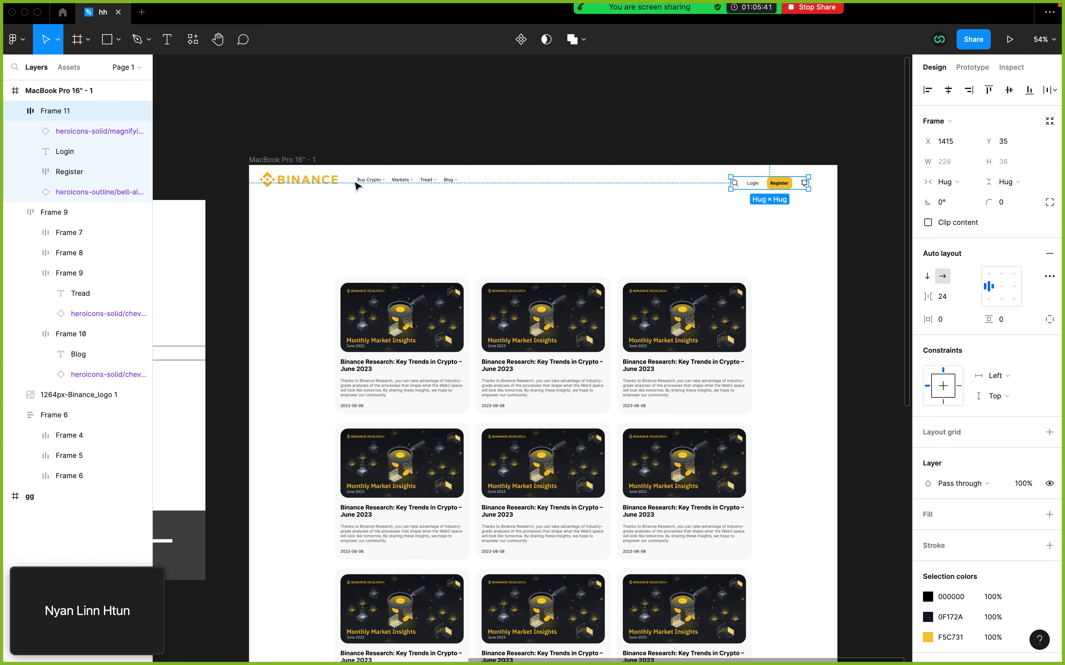
- Wrap the Binance logo and the chevron menu labels together in an auto layout frame, and select the icons' frame
drag(273, 216, 456, 164)
key(shift+a)
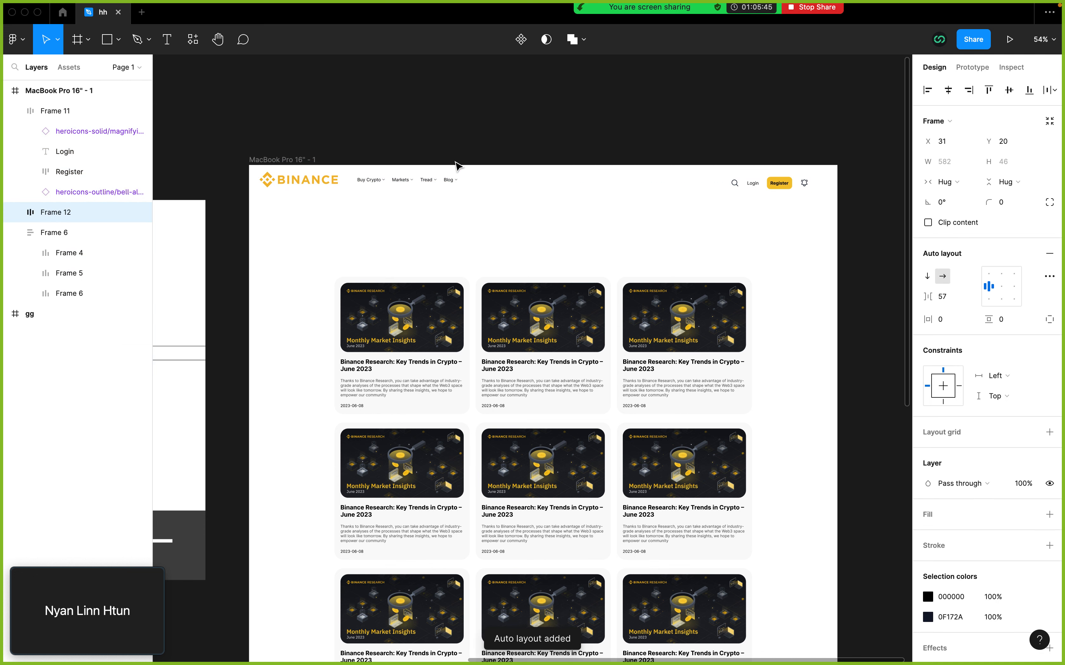
click(762, 187)
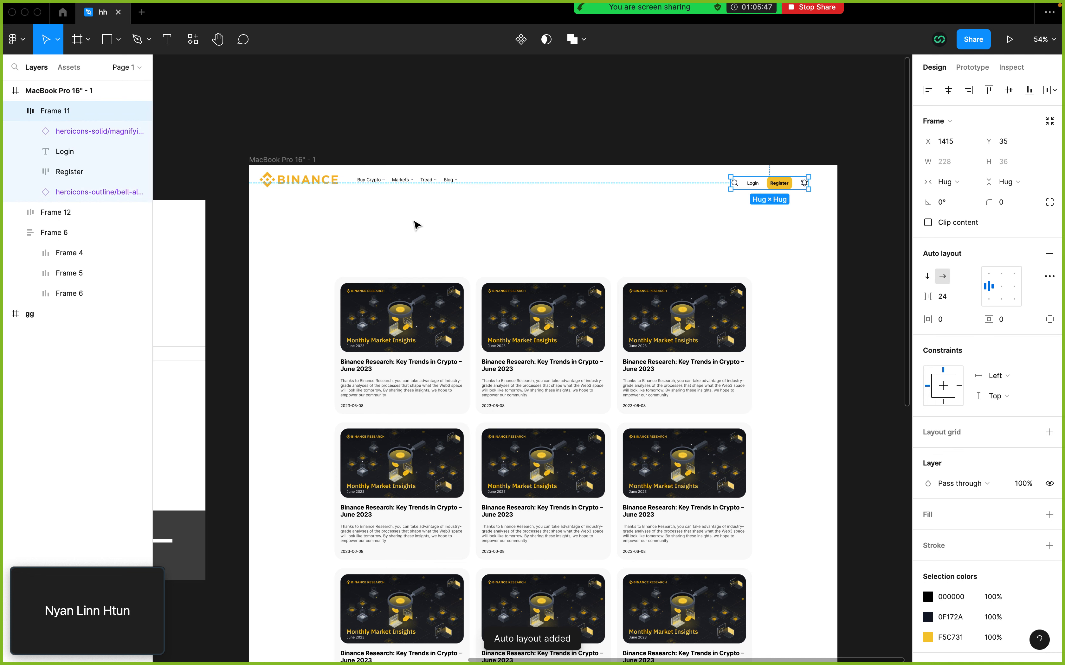
- Rename the auto layout frame holding the Binance logo and menu labels as "Right"
click(386, 225)
drag(319, 234, 766, 163)
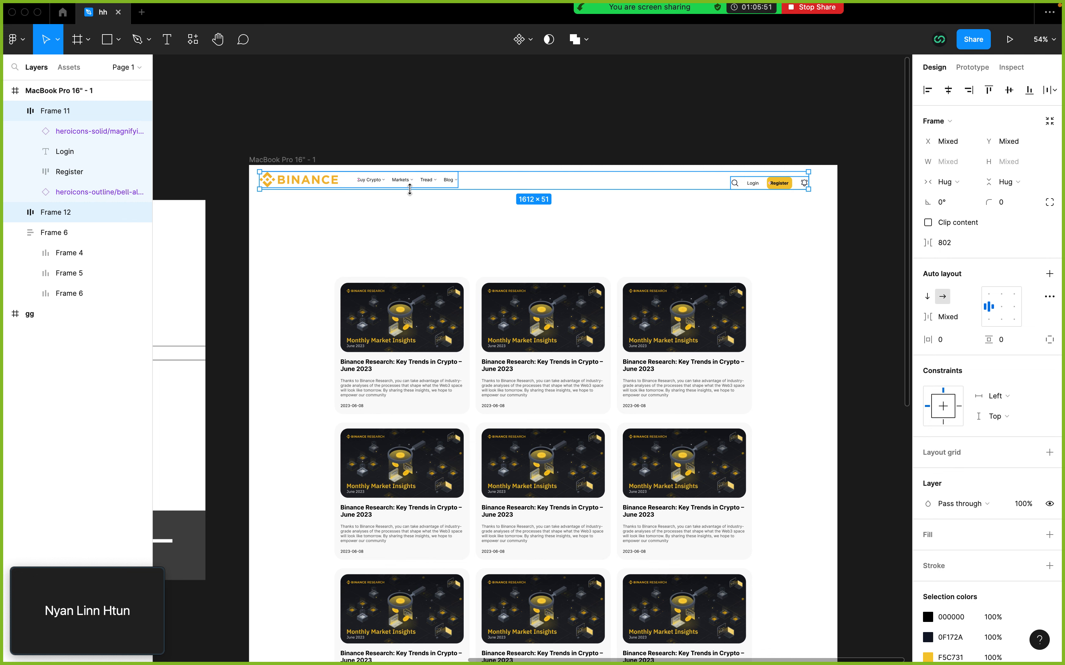
click(403, 181)
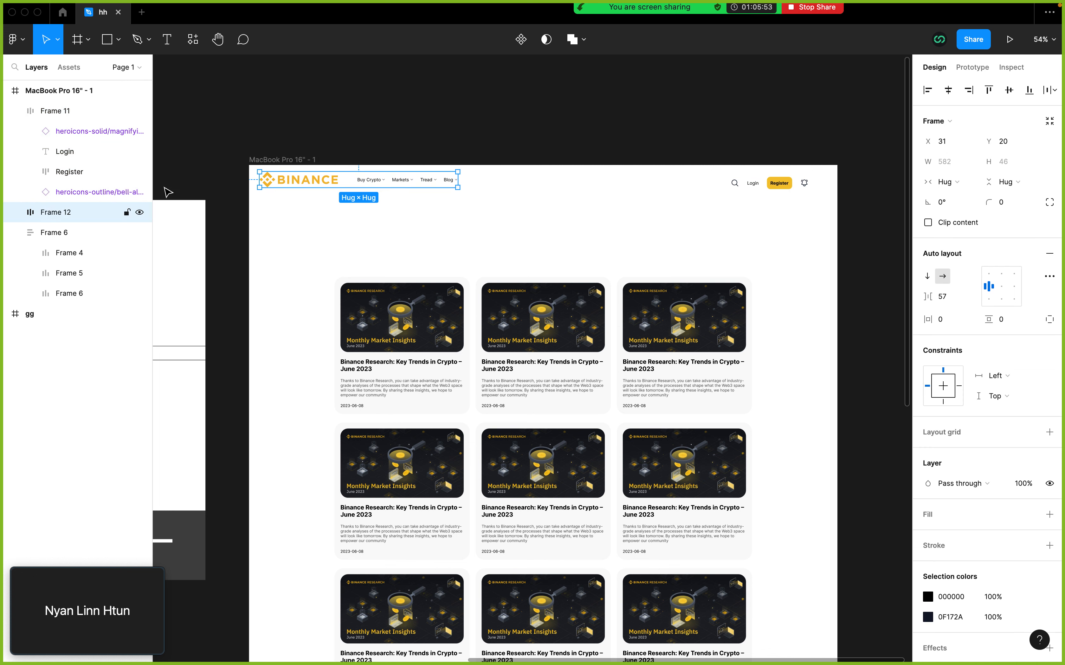
double_click(59, 213)
text(Right)
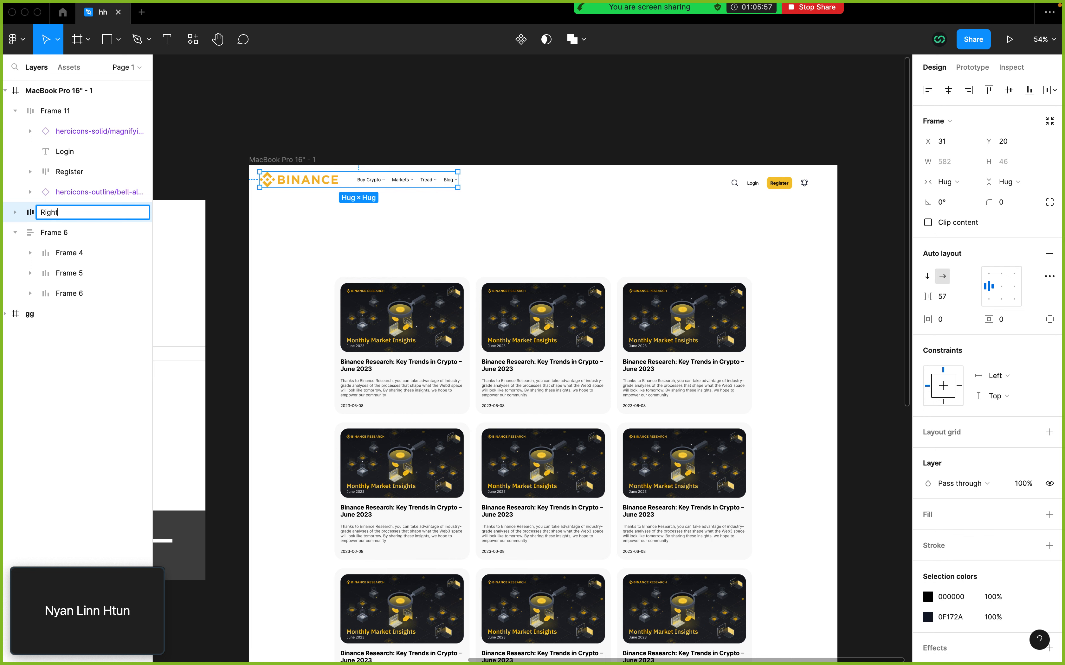
key(Return)
- Rename the logo and menu labels' frame as "Left"
click(767, 192)
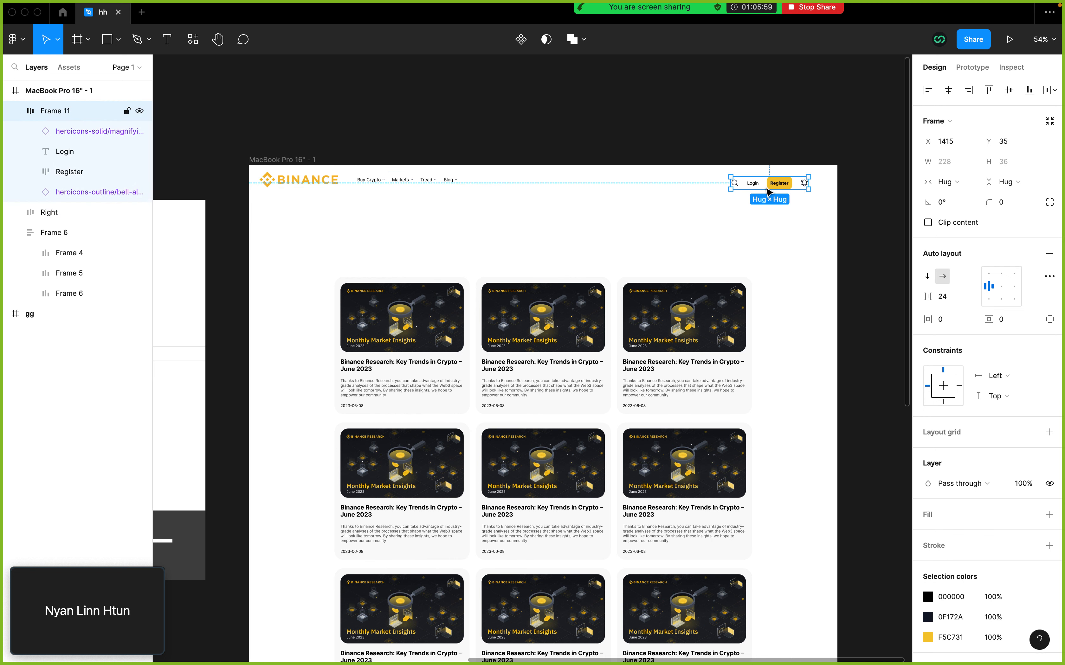
double_click(59, 212)
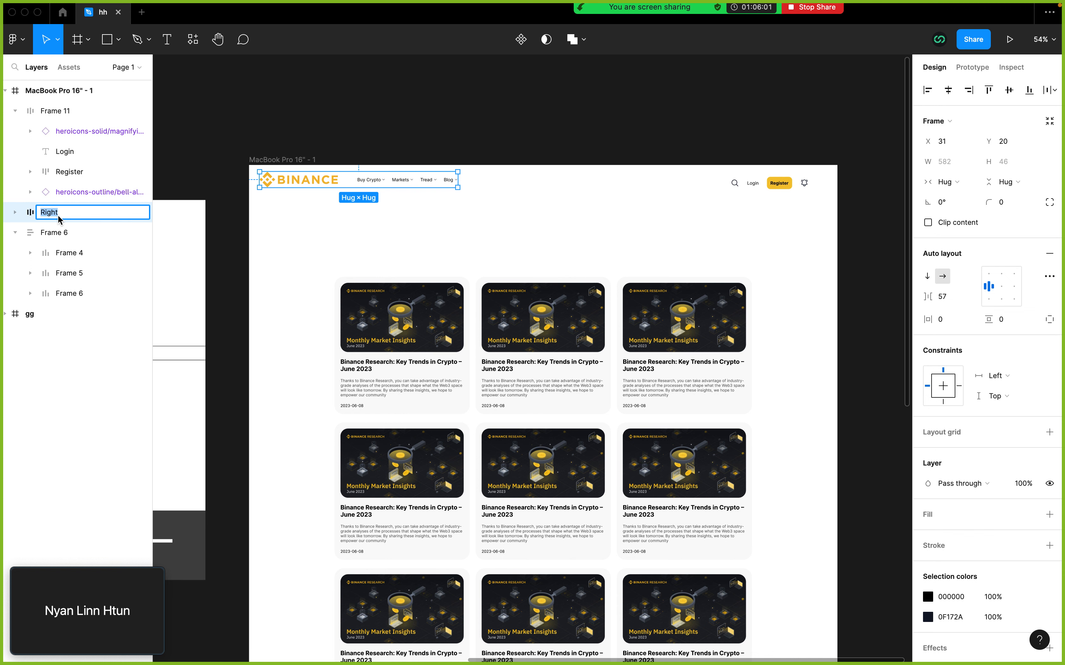
key(Return)
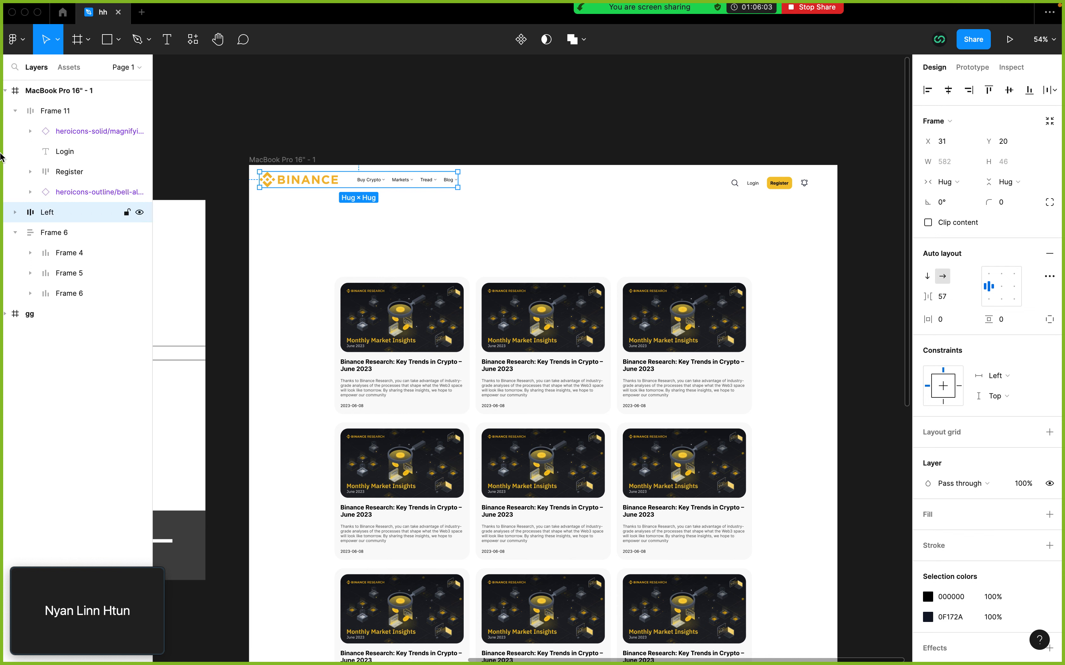
- Rename the frame holding the search icon, Login, Register and bell as "Right"
click(15, 111)
click(64, 116)
double_click(65, 116)
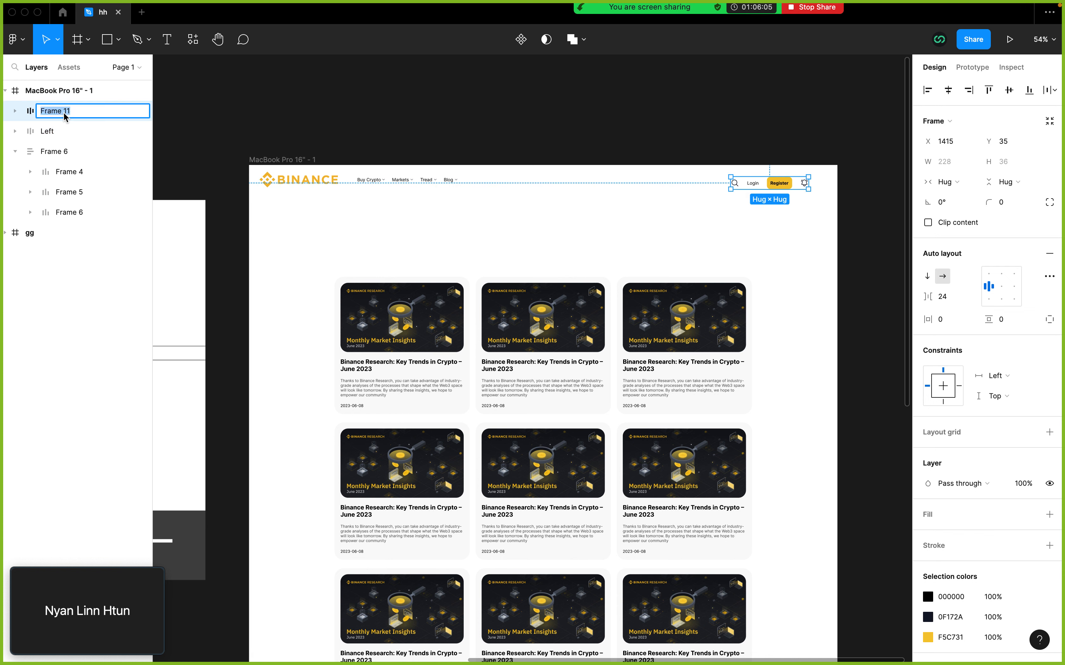
text(Right)
key(Return)
click(357, 250)
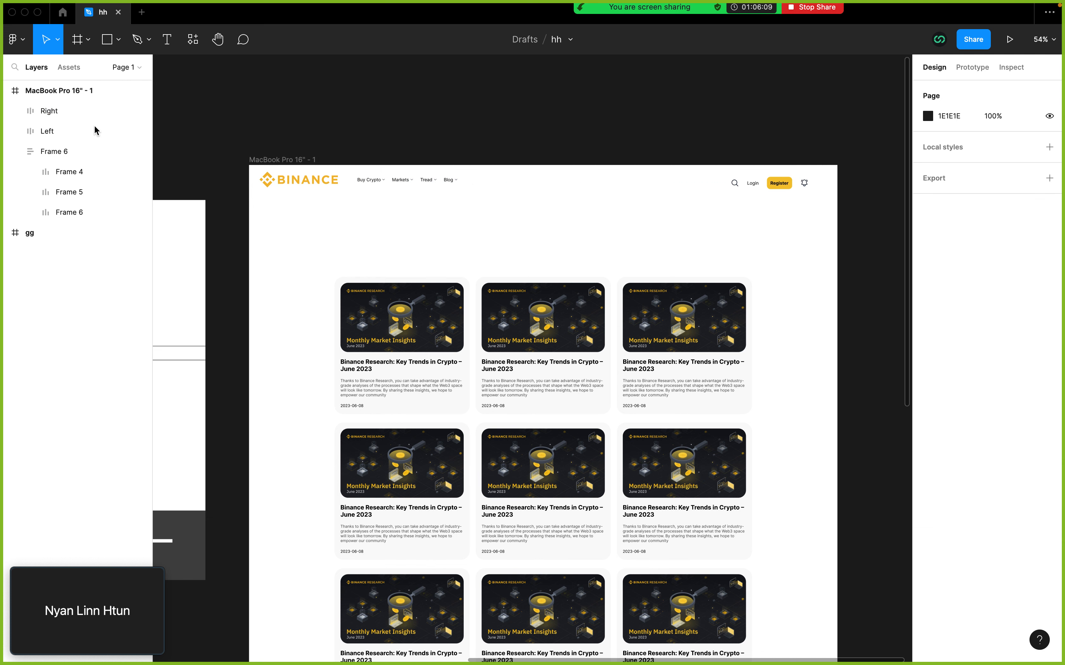
- Wrap the Left and Right frames together in one horizontal auto layout frame
click(65, 111)
click(60, 129)
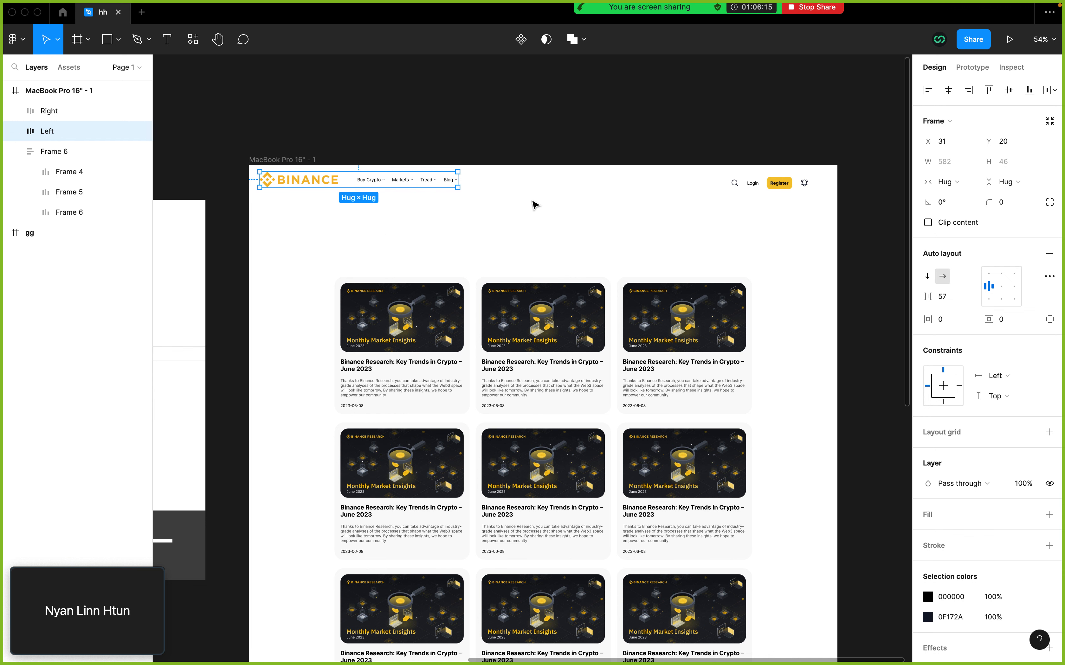
click(54, 112)
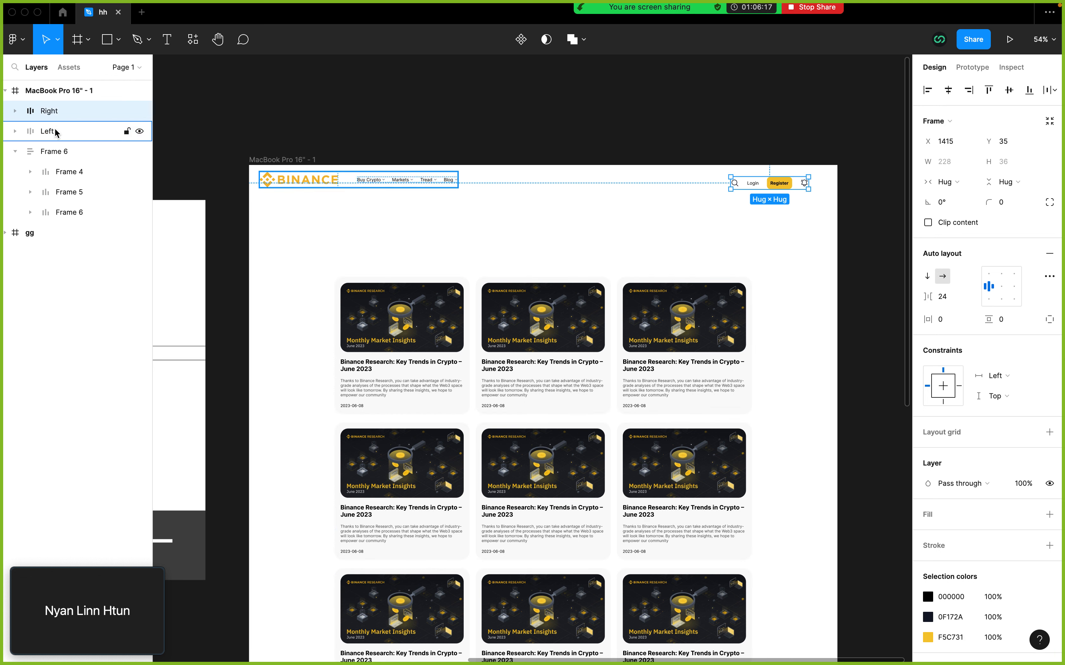
shift+click(56, 130)
click(59, 126)
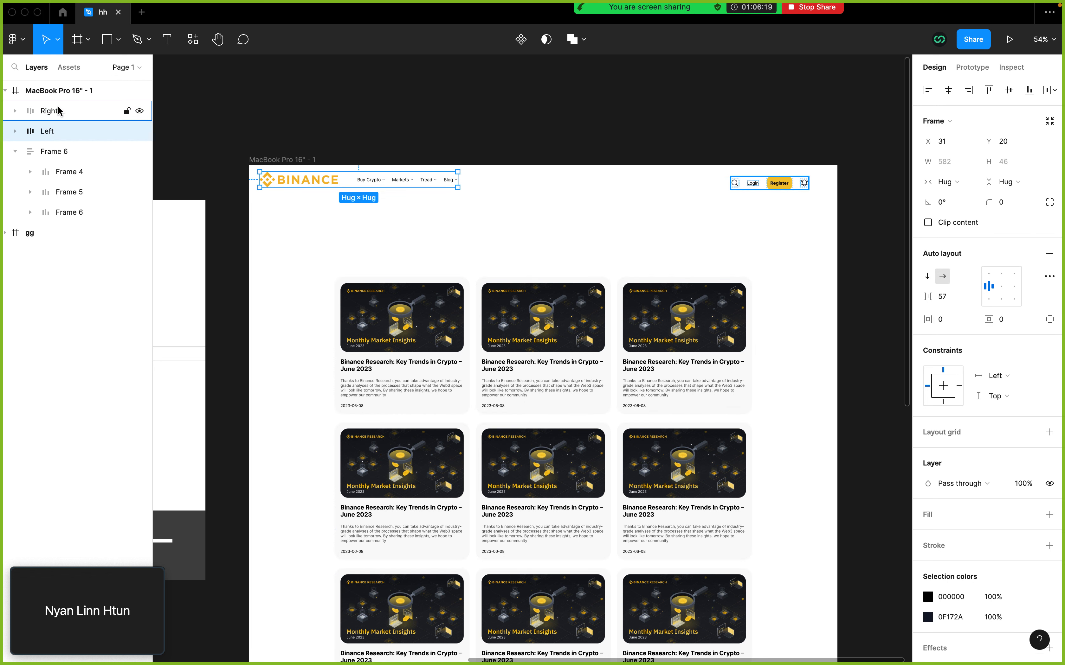
click(57, 109)
shift+click(59, 127)
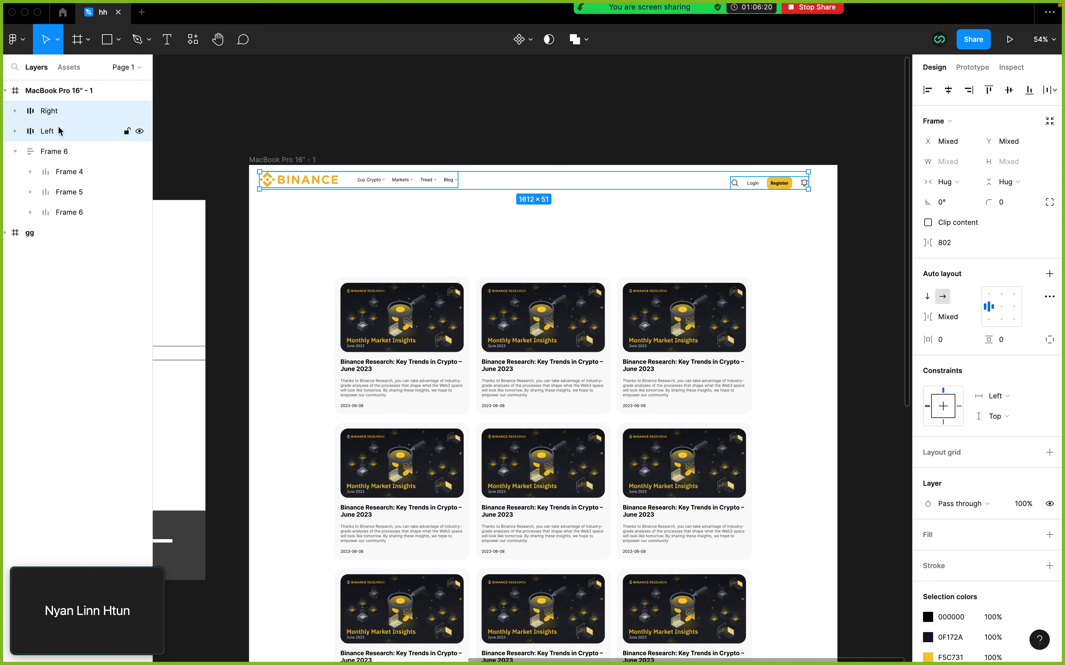
click(87, 117)
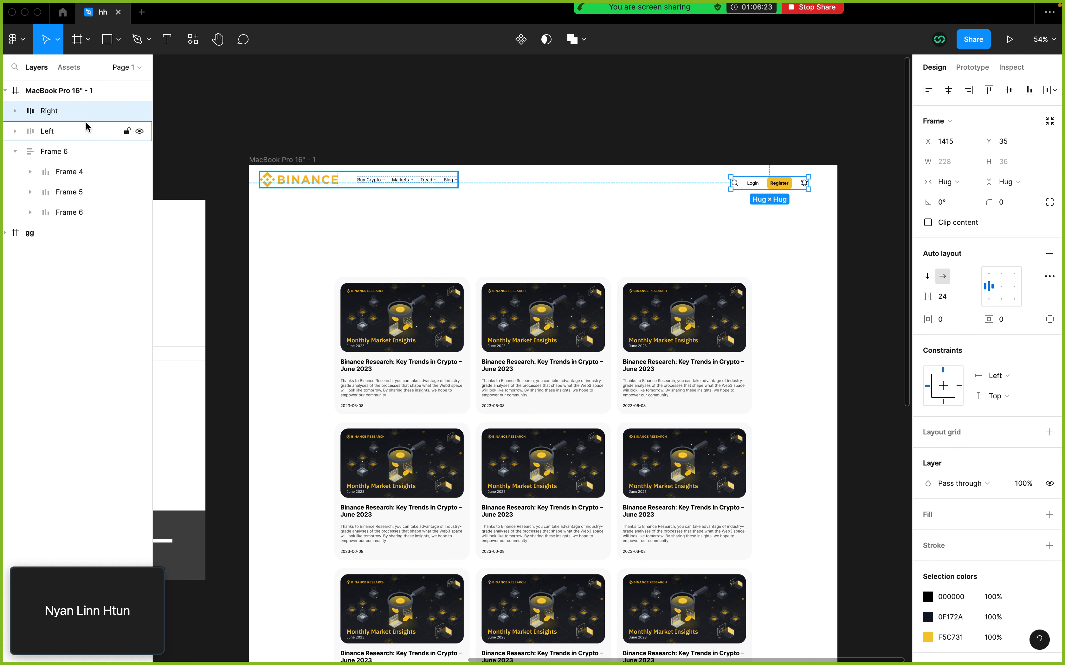
shift+click(75, 135)
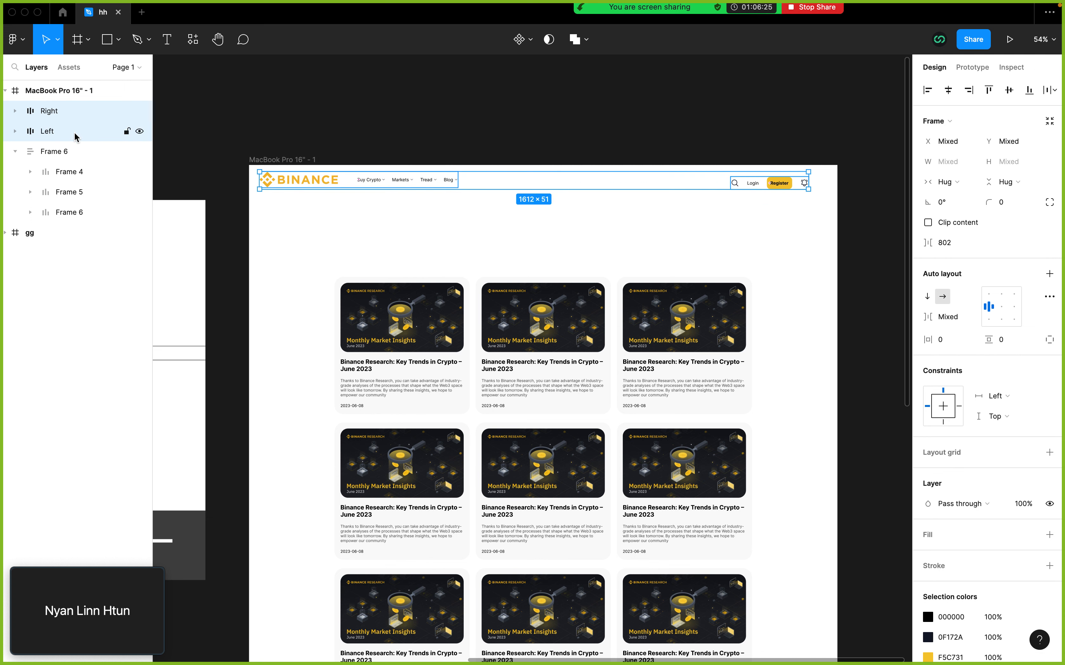
click(332, 230)
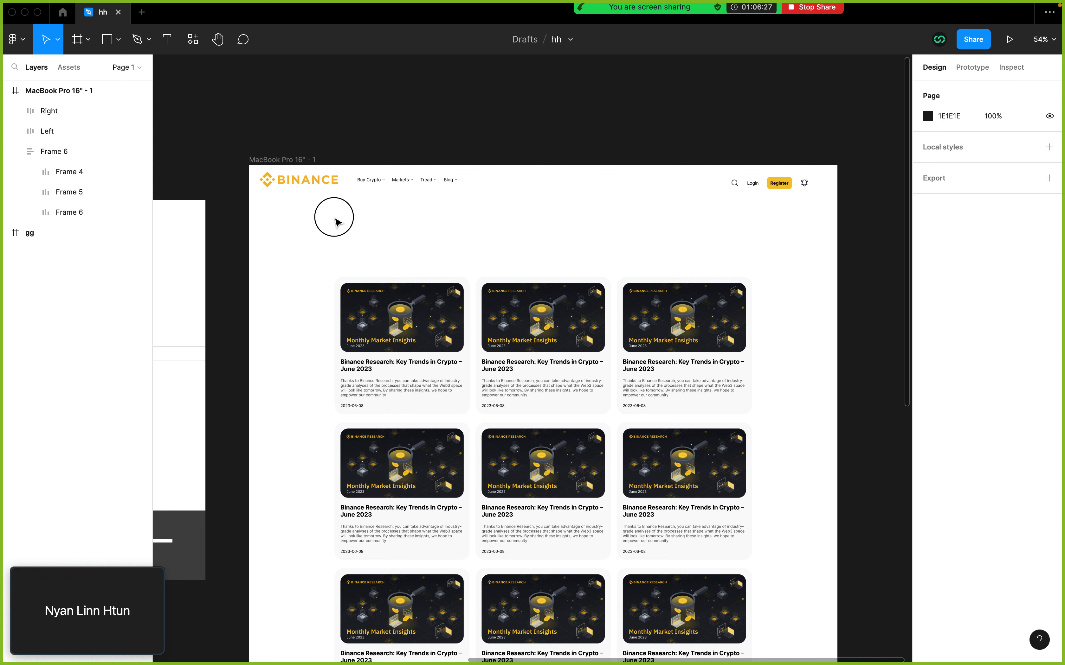
drag(323, 216, 791, 169)
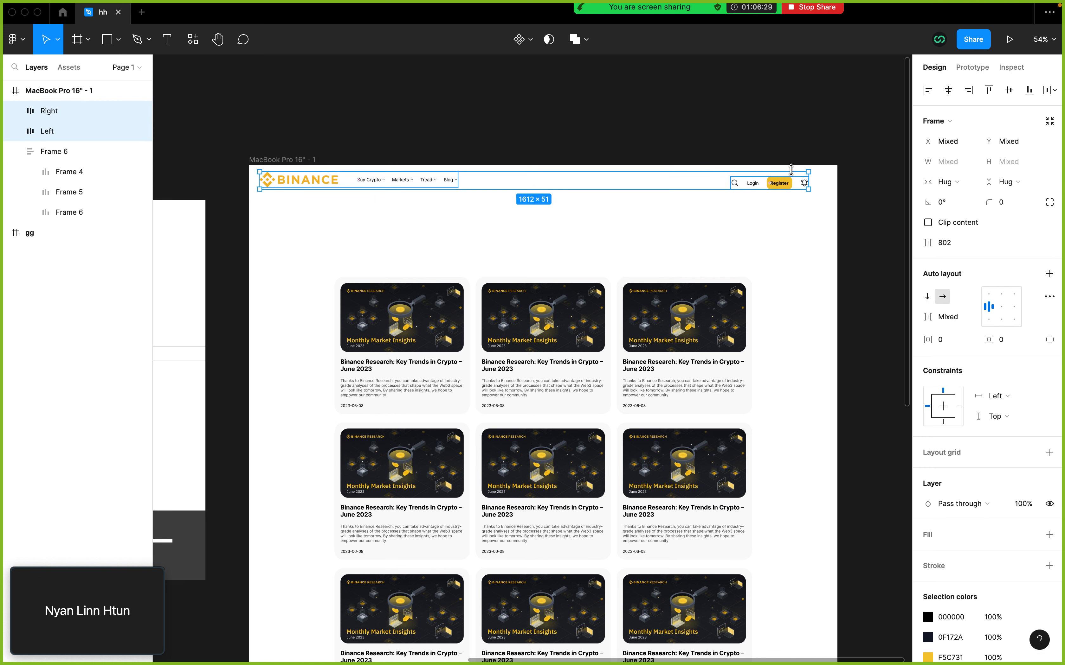
key(shift+a)
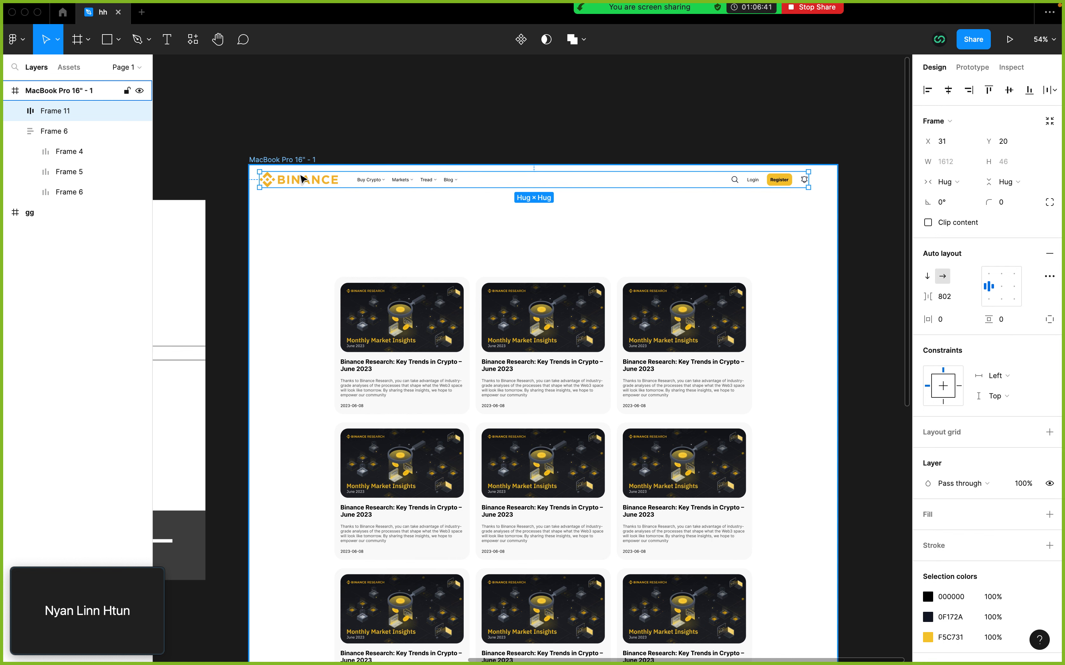
- Move the combined header frame to the page's upper-left corner at X 0, Y 0
click(312, 178)
drag(312, 180, 307, 180)
scroll(307, 180, up, 5)
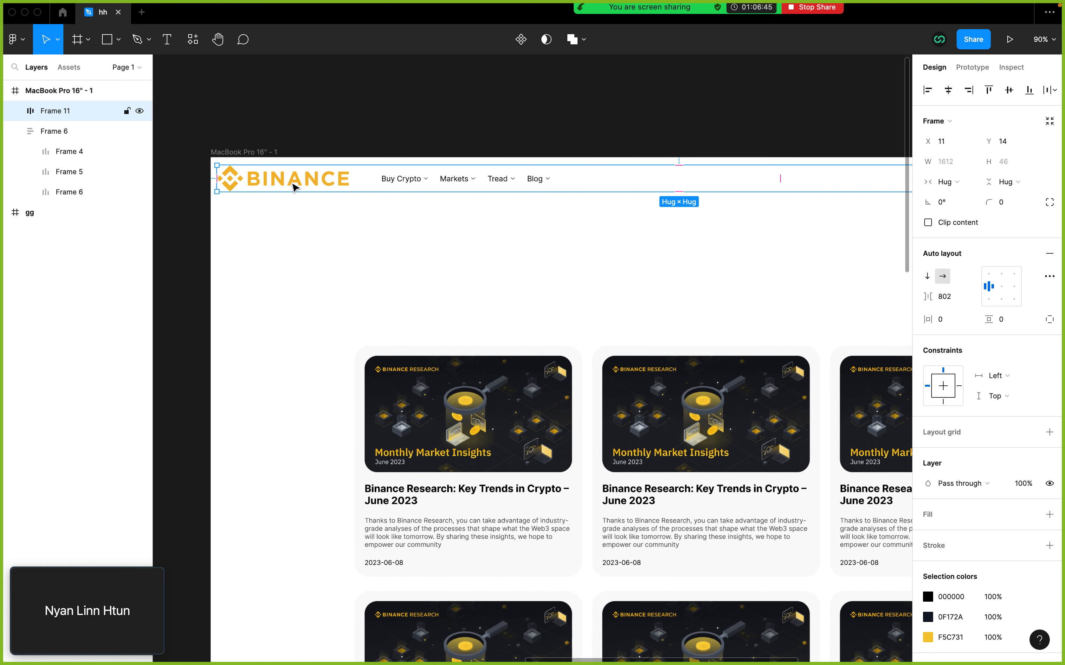
scroll(281, 193, up, 5)
scroll(281, 197, up, 3)
scroll(281, 197, left, 3)
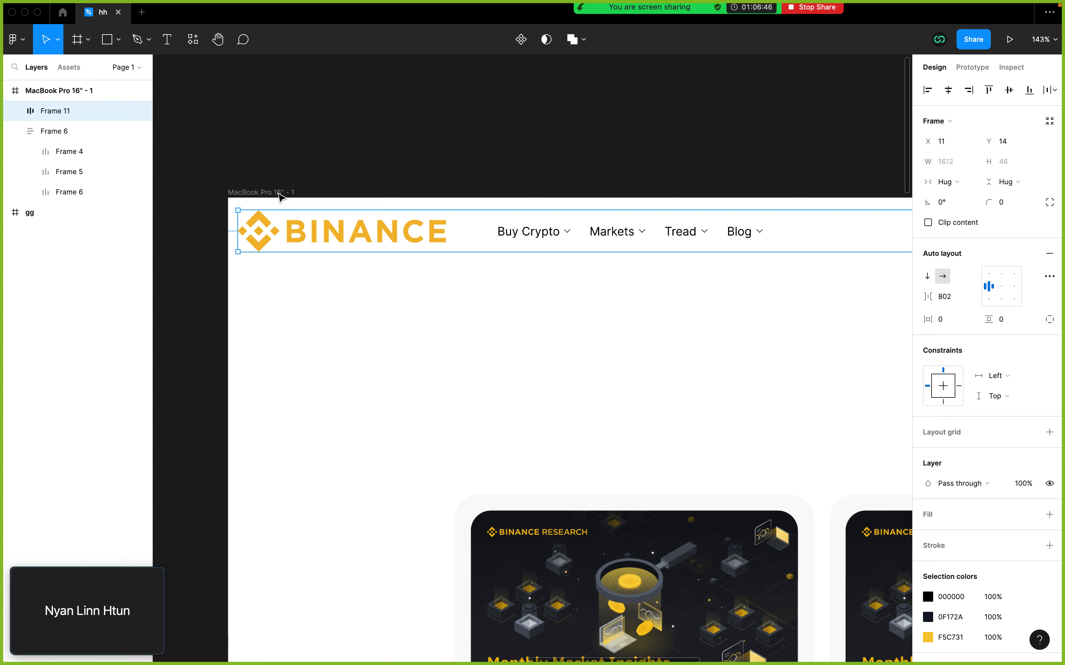
click(303, 232)
drag(302, 232, 296, 220)
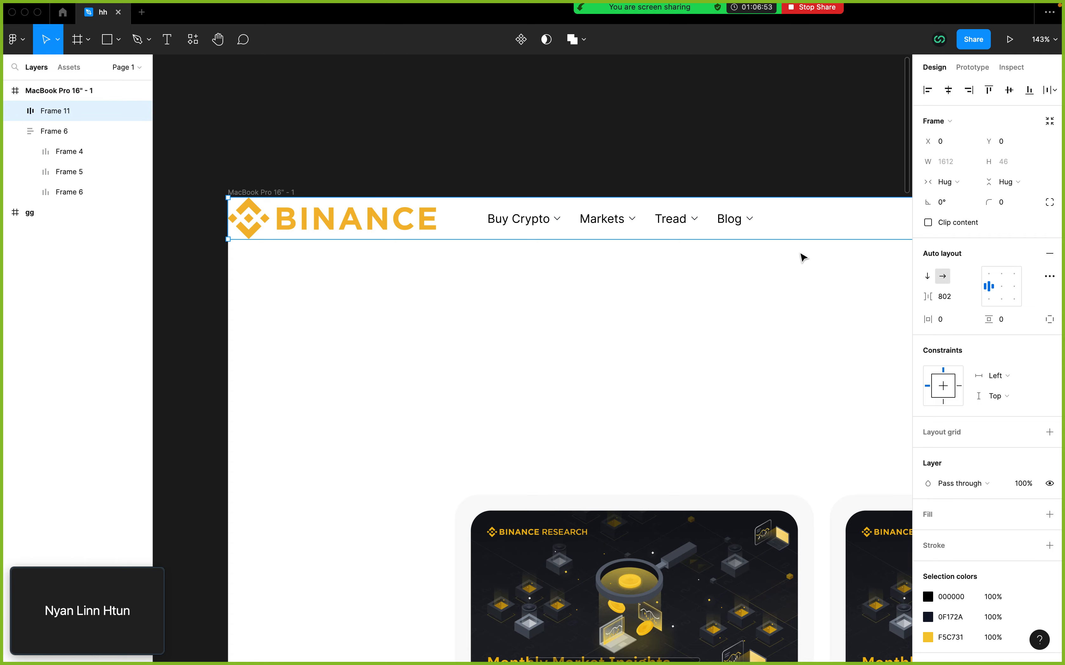
- Try extending the header frame past the bell with a right padding of 132
scroll(796, 262, down, 3)
scroll(784, 264, right, 3)
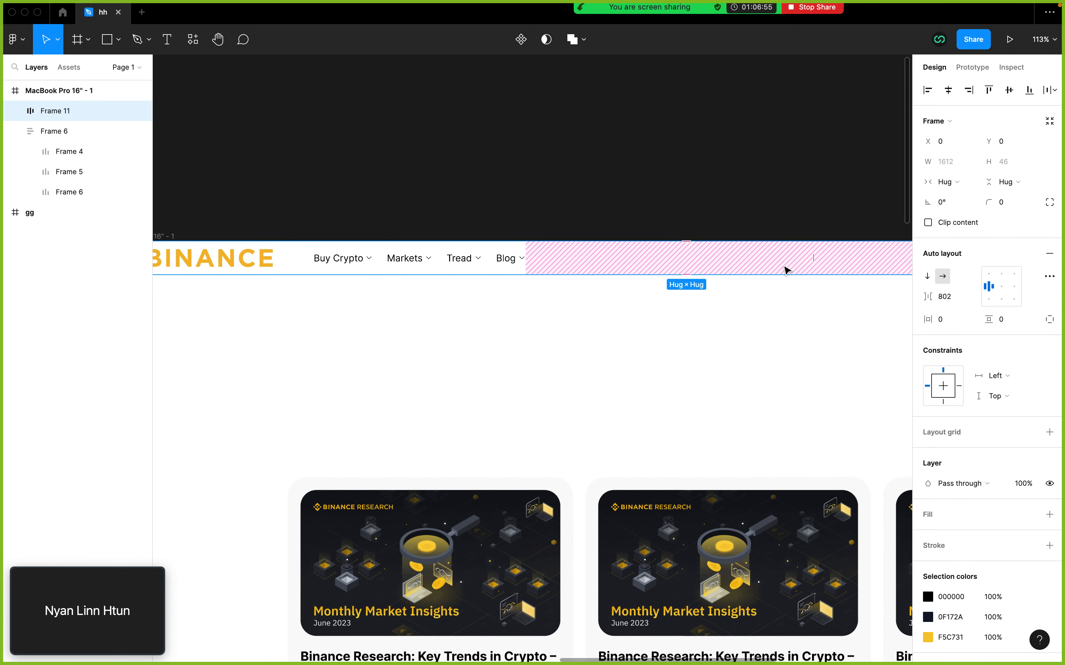
scroll(786, 269, right, 5)
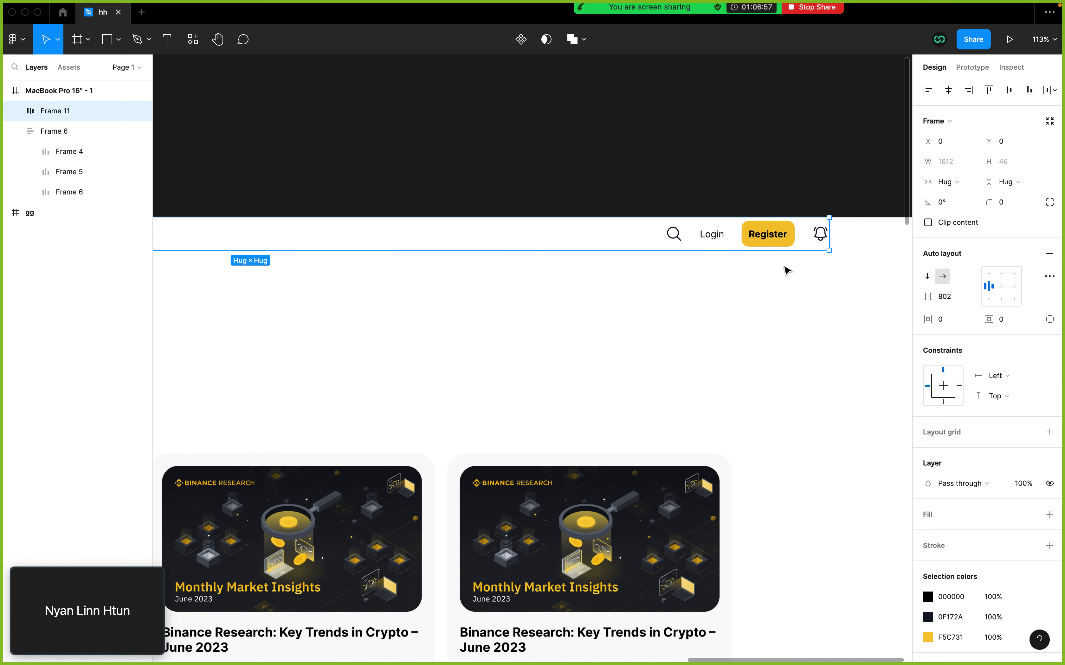
scroll(787, 270, right, 5)
scroll(787, 271, up, 1)
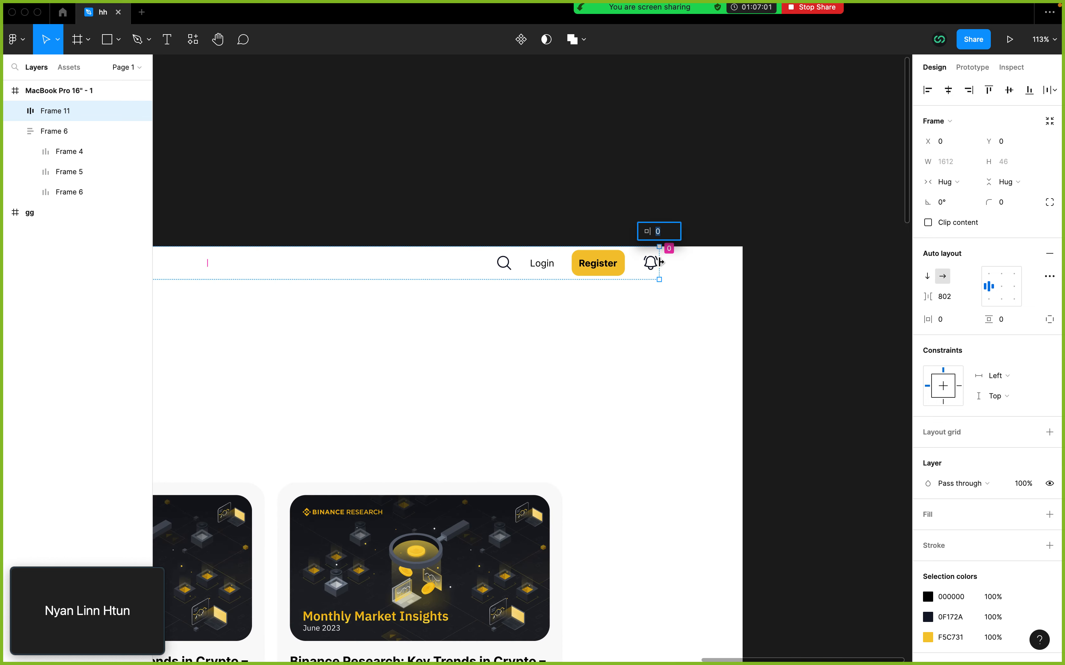
drag(659, 263, 757, 264)
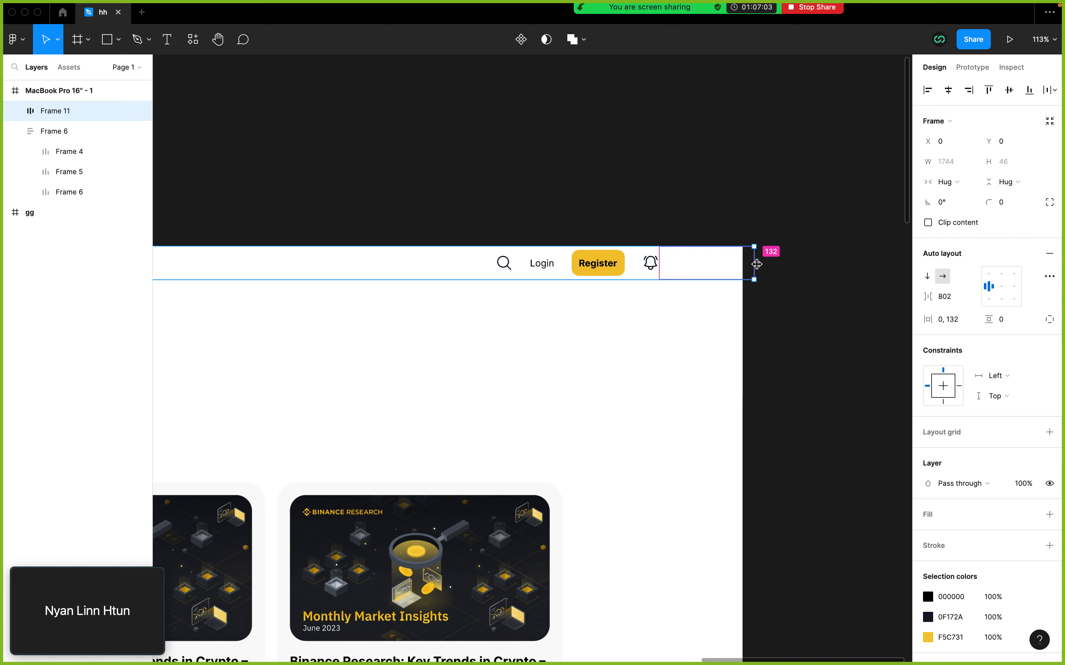
key(super+z)
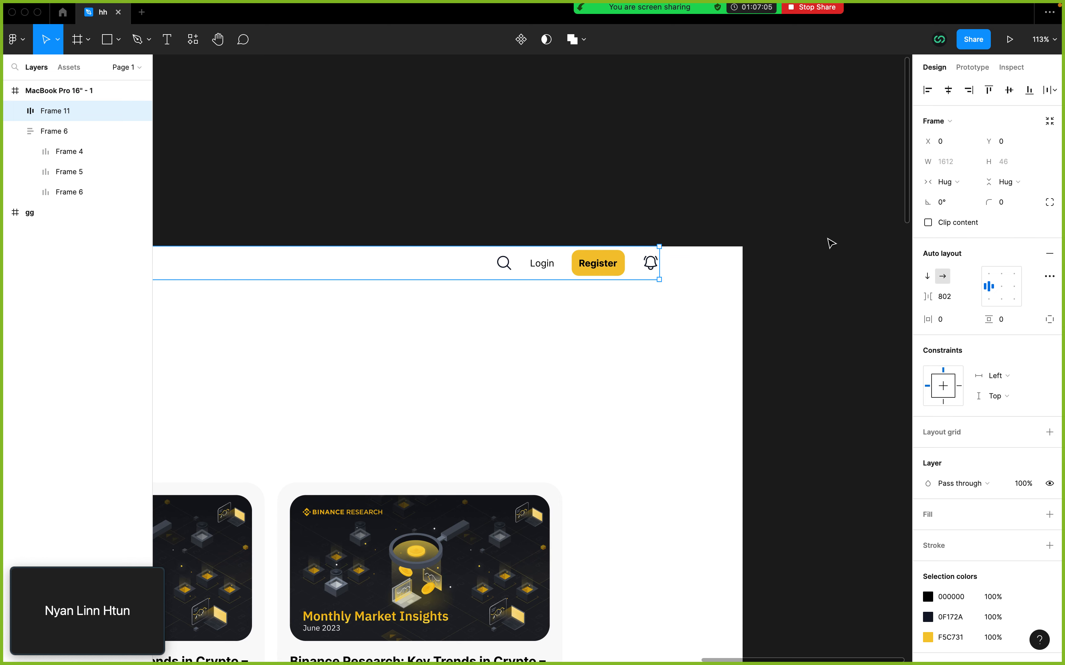
- Stretch the header frame to the page's right edge, giving it a fixed width of 1728
click(949, 188)
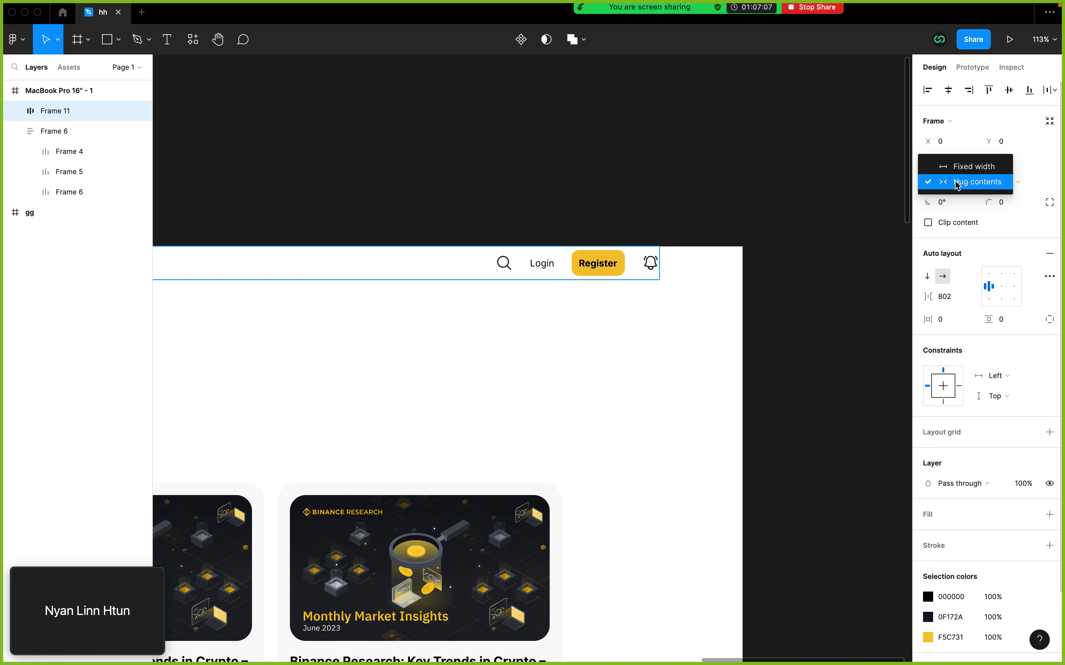
click(702, 350)
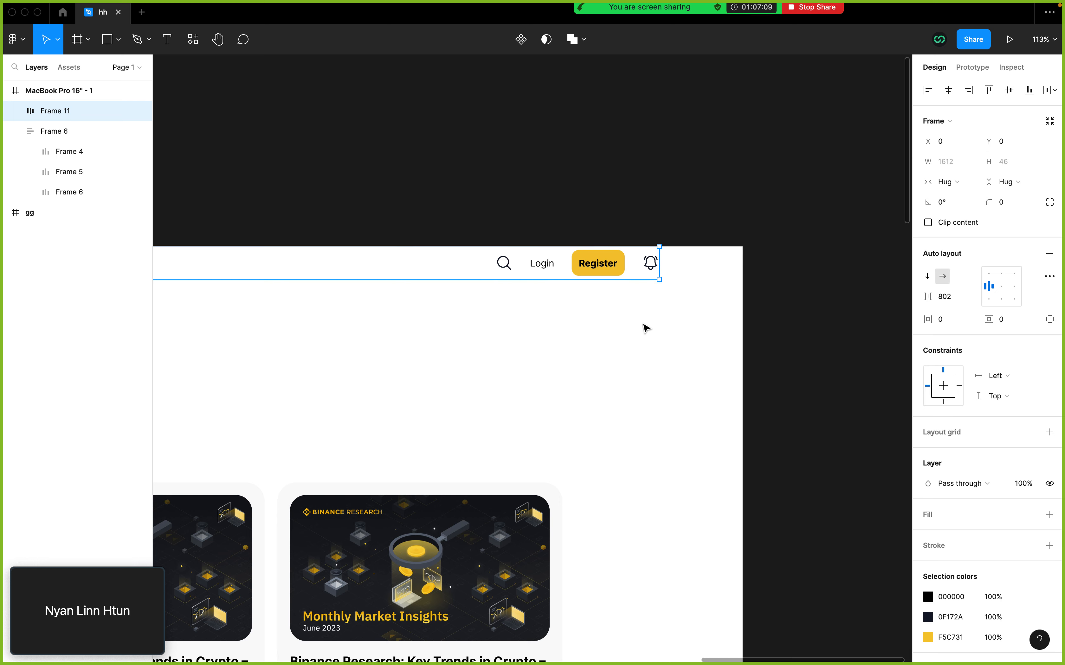
click(439, 261)
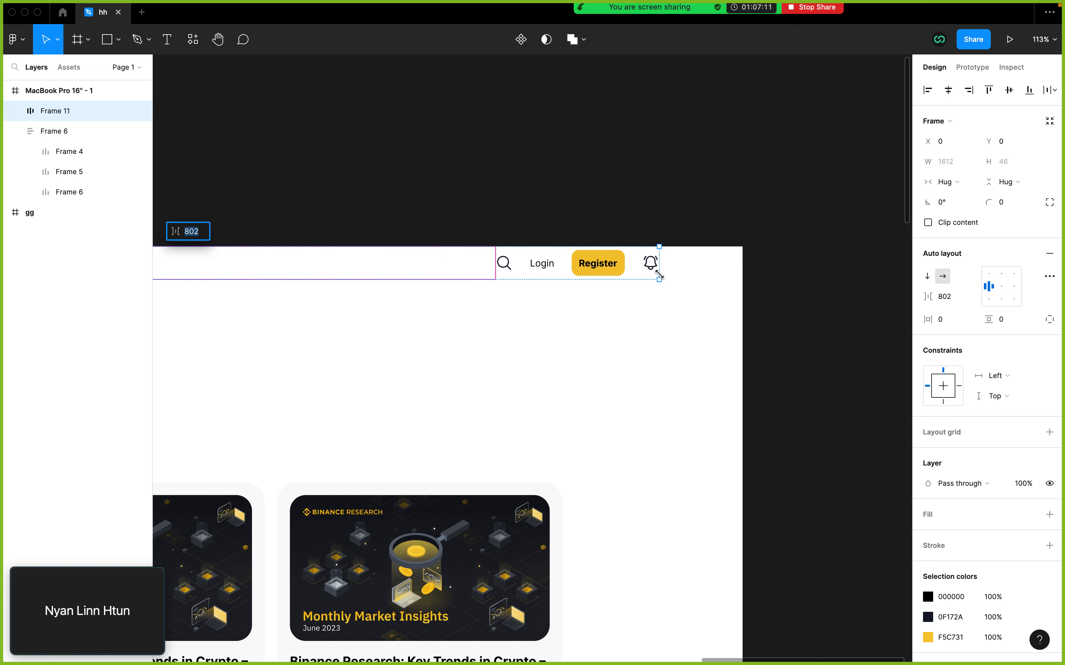
drag(661, 273, 745, 272)
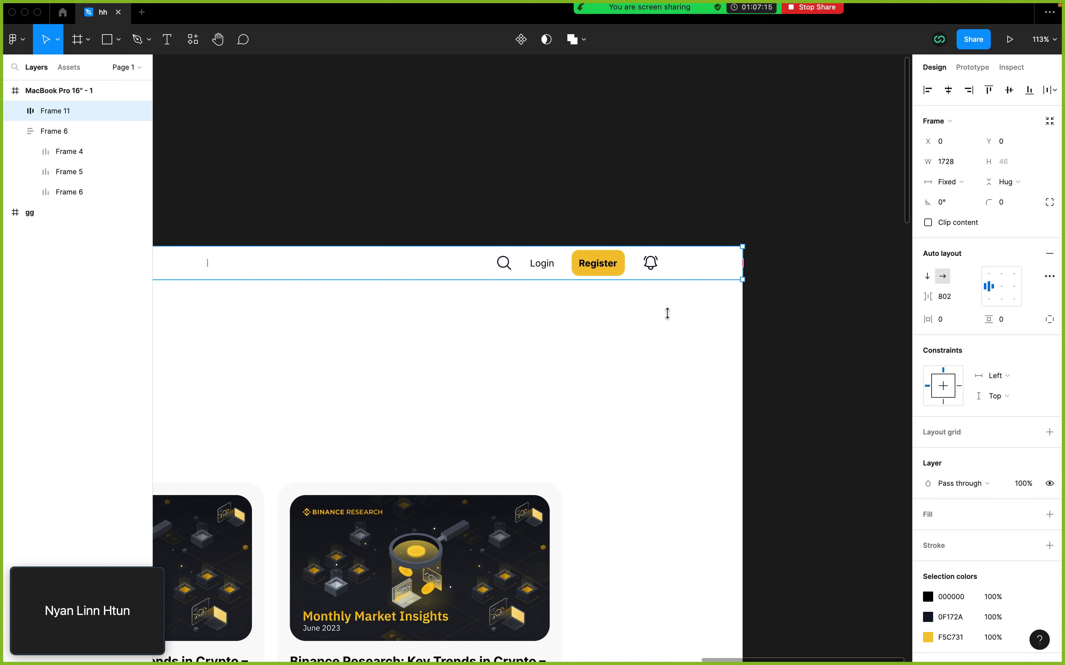
click(640, 336)
scroll(553, 305, down, 5)
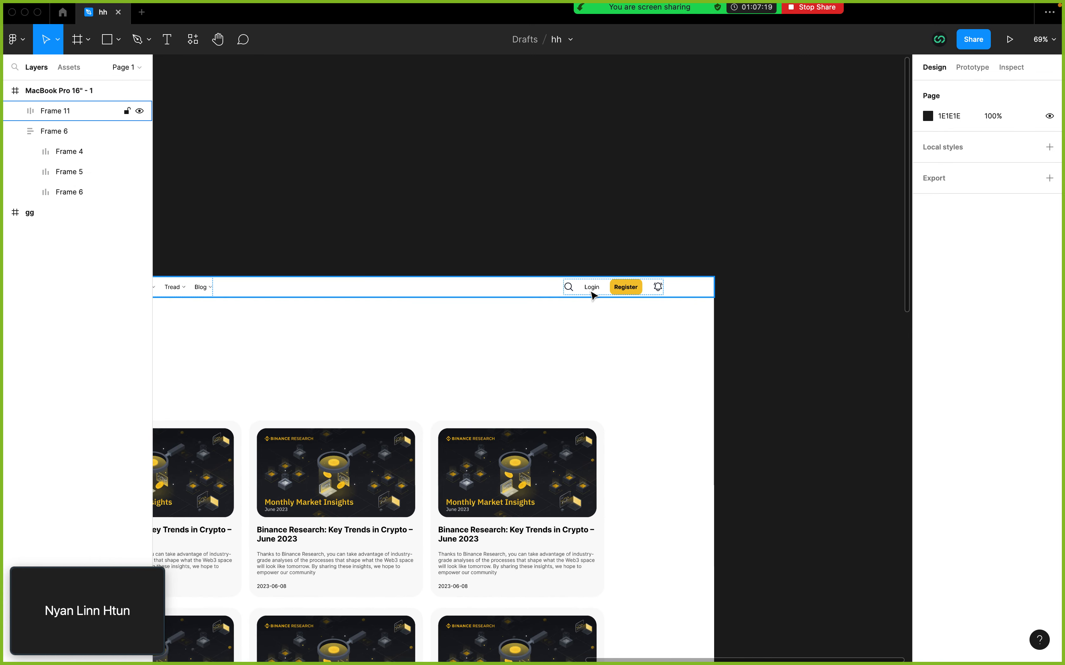
- Expand the header frame's layers and set its width to hug contents
click(10, 114)
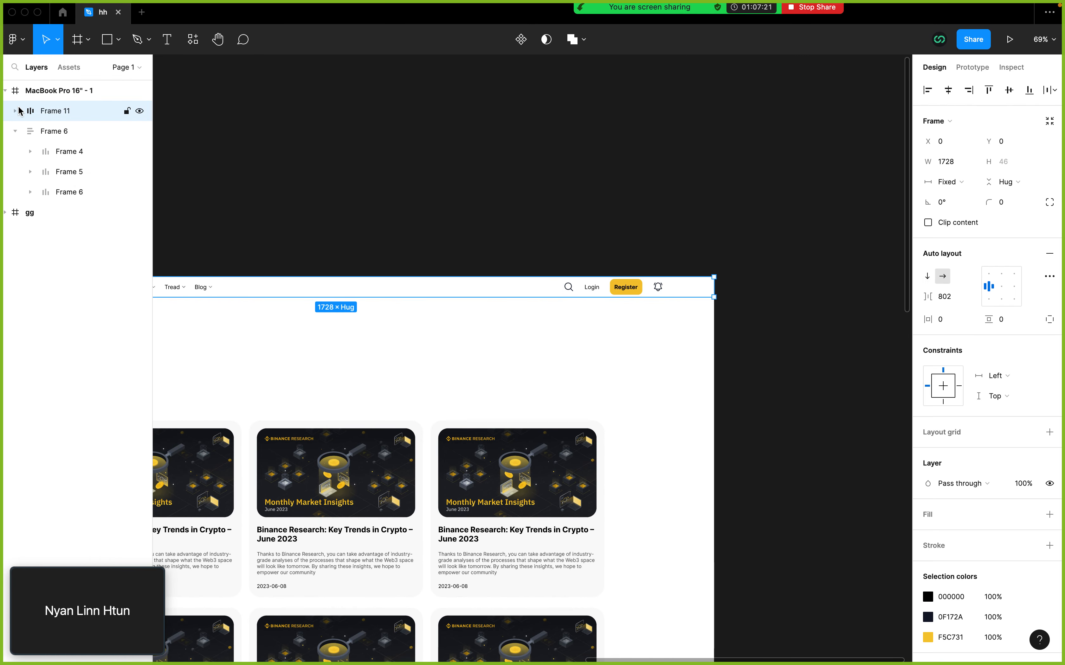
click(15, 110)
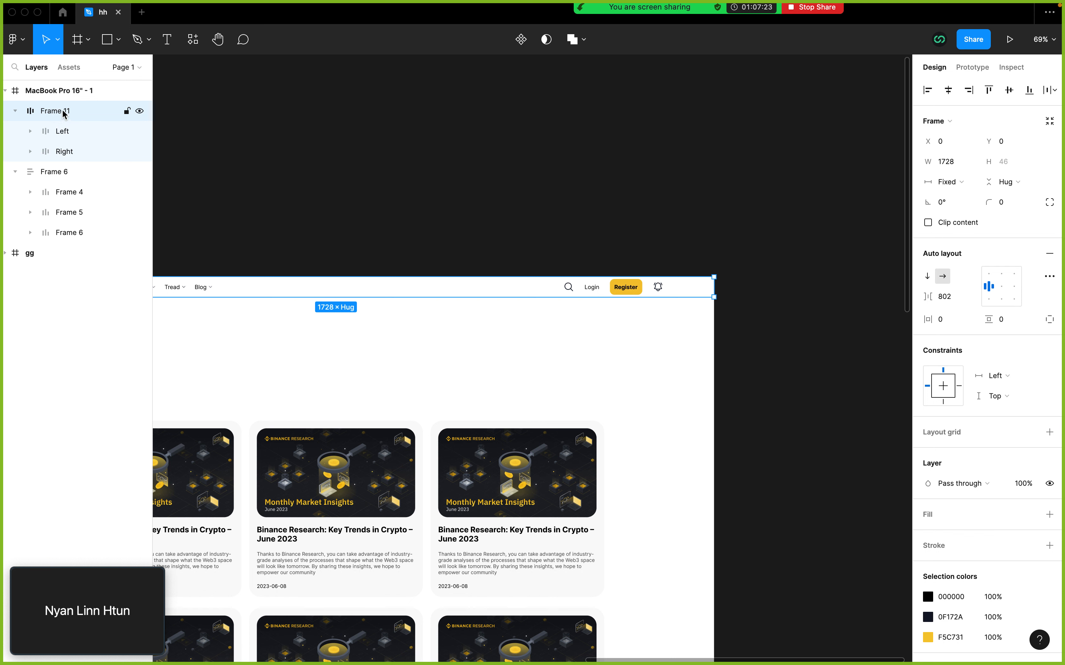
click(952, 184)
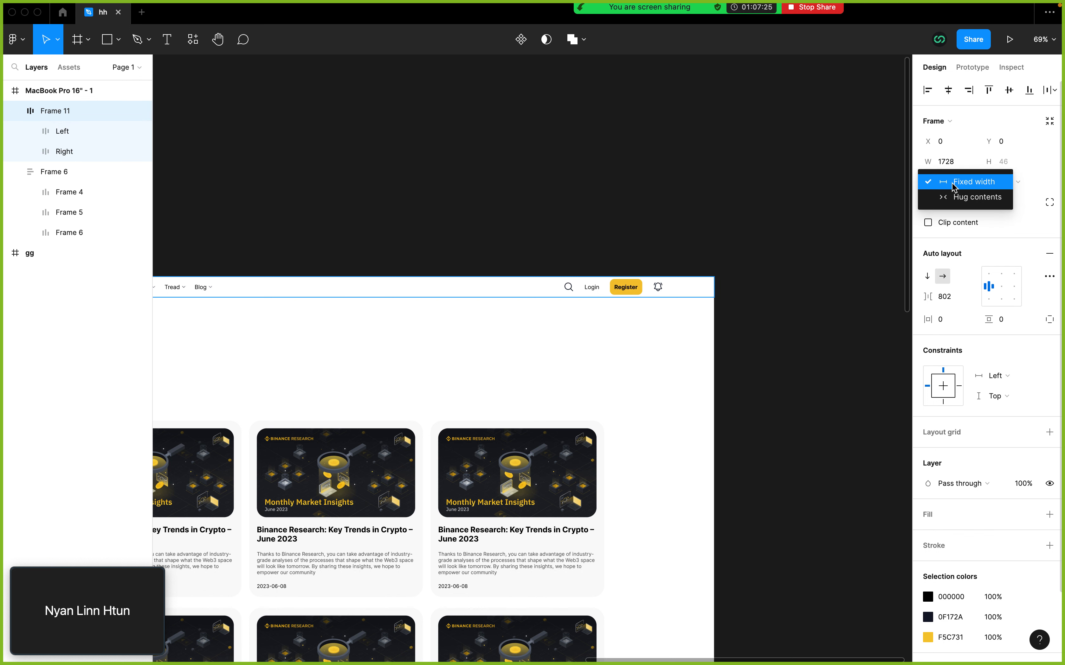
click(955, 197)
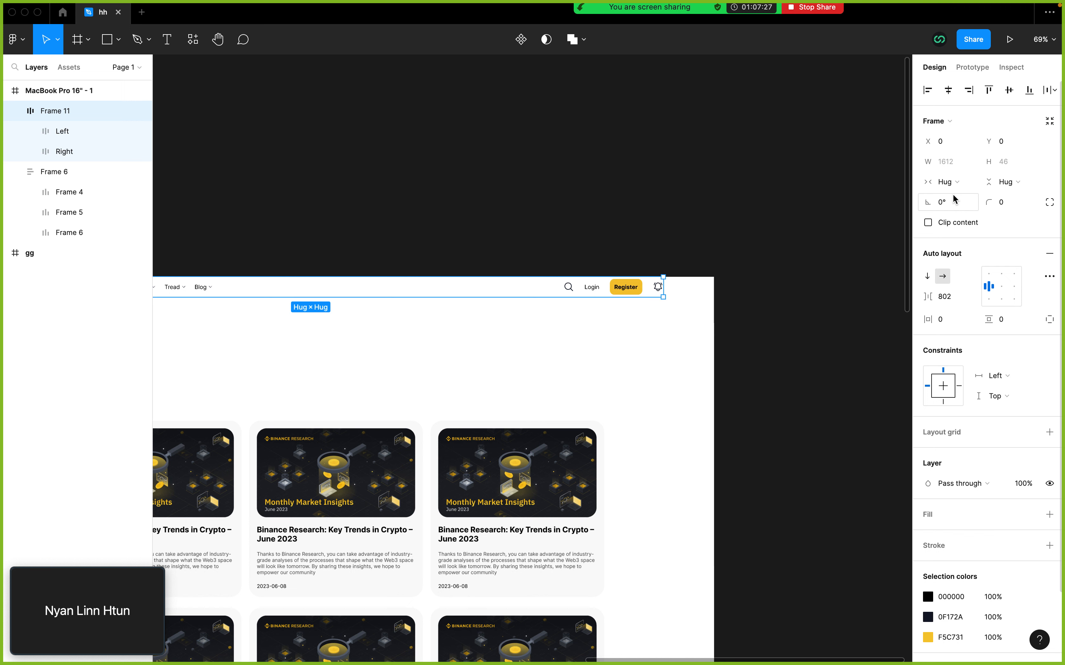
- Try the Space between spacing mode on the header frame, and return its width to hug contents
click(953, 183)
click(952, 183)
click(1049, 276)
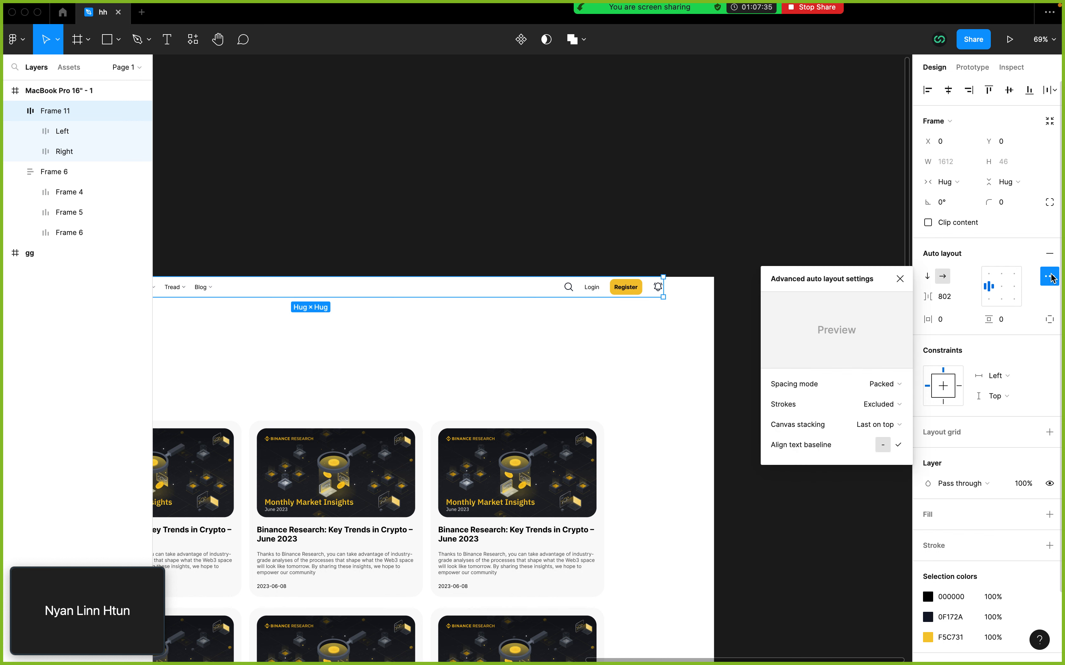
click(890, 386)
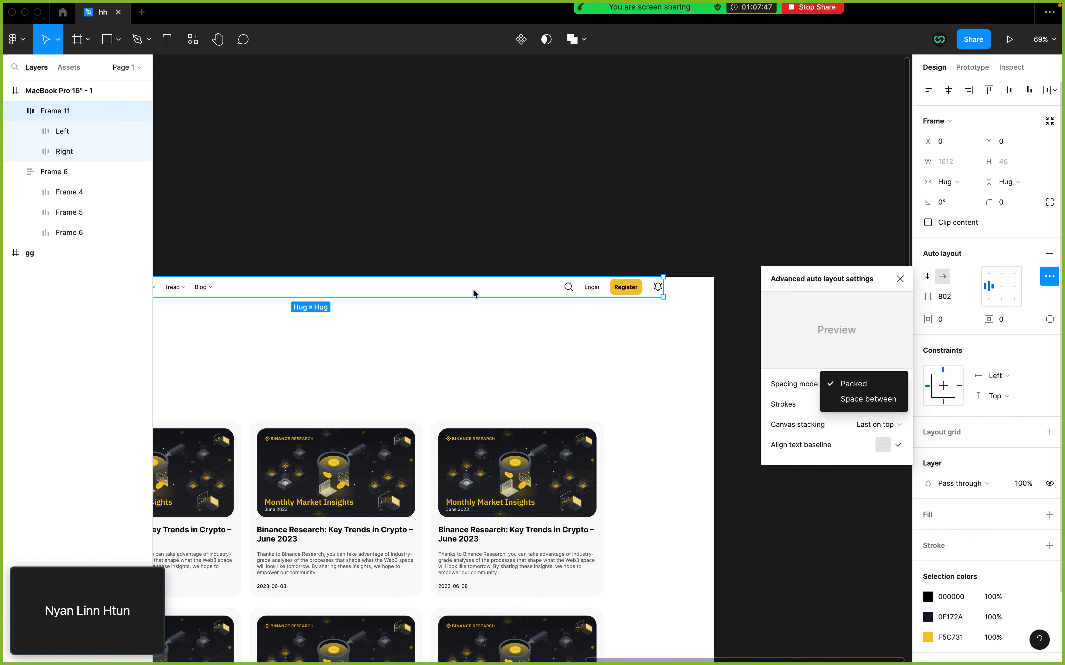
click(875, 399)
click(958, 184)
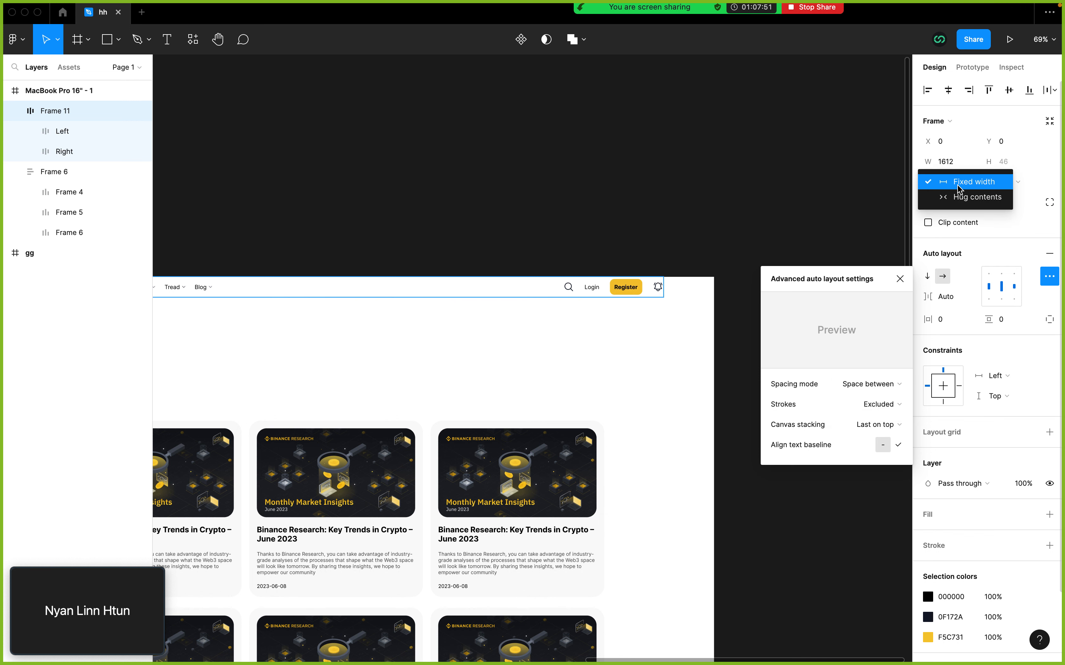
click(959, 198)
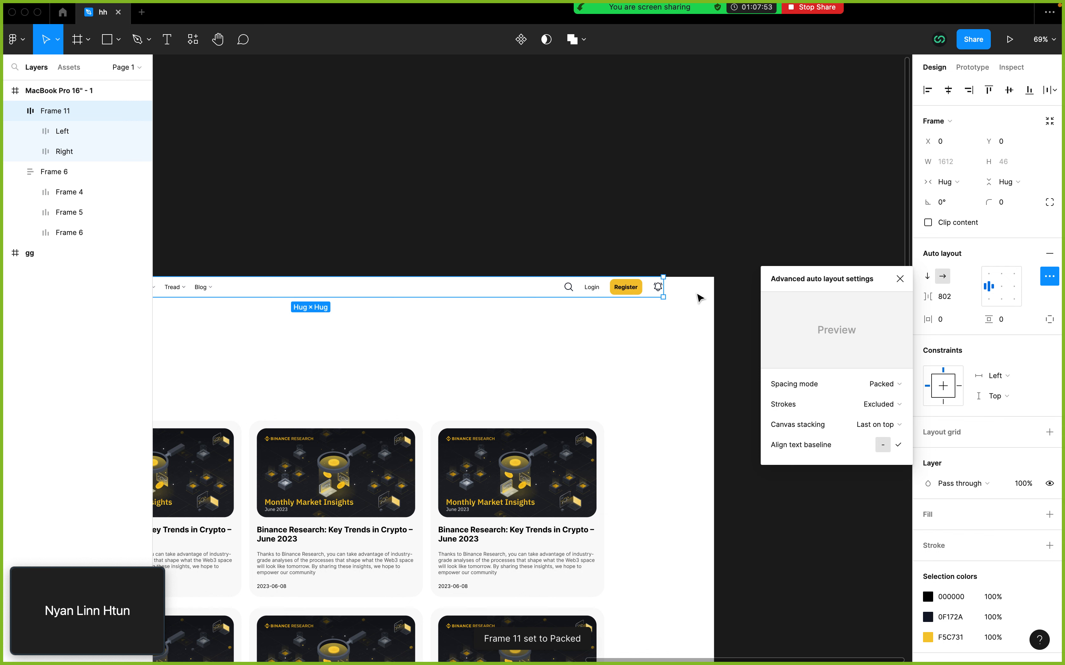
- Widen the header frame to the page's right edge, giving it a fixed width of 1728
drag(664, 288, 714, 288)
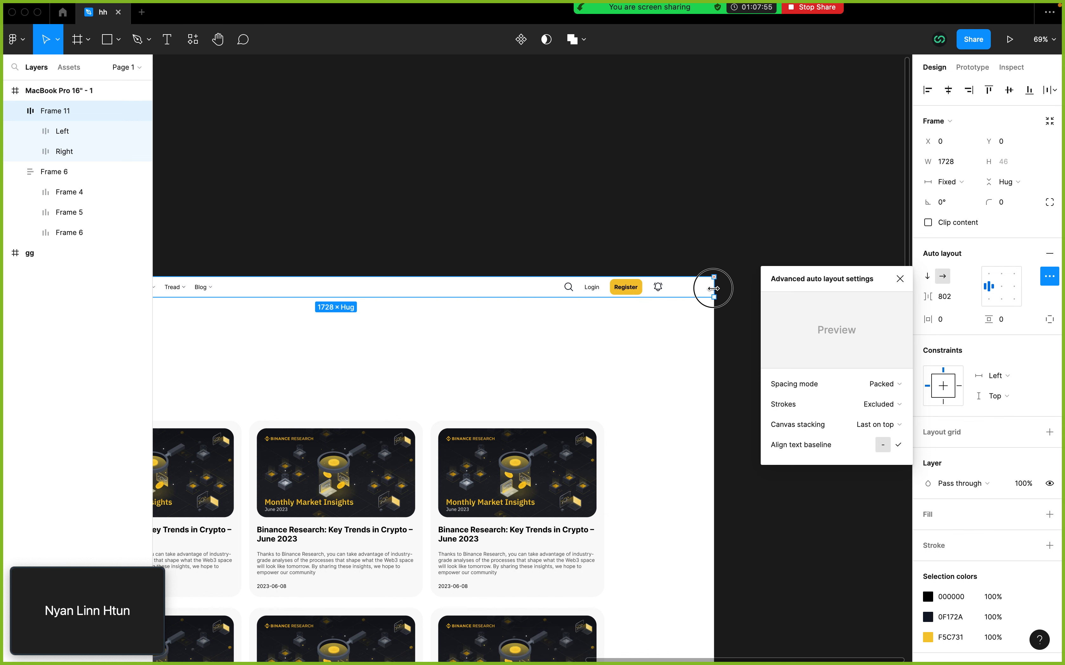
- Try setting the Right group's width to fill container, return it to hug contents, and try moving the group toward the page's right edge
click(67, 158)
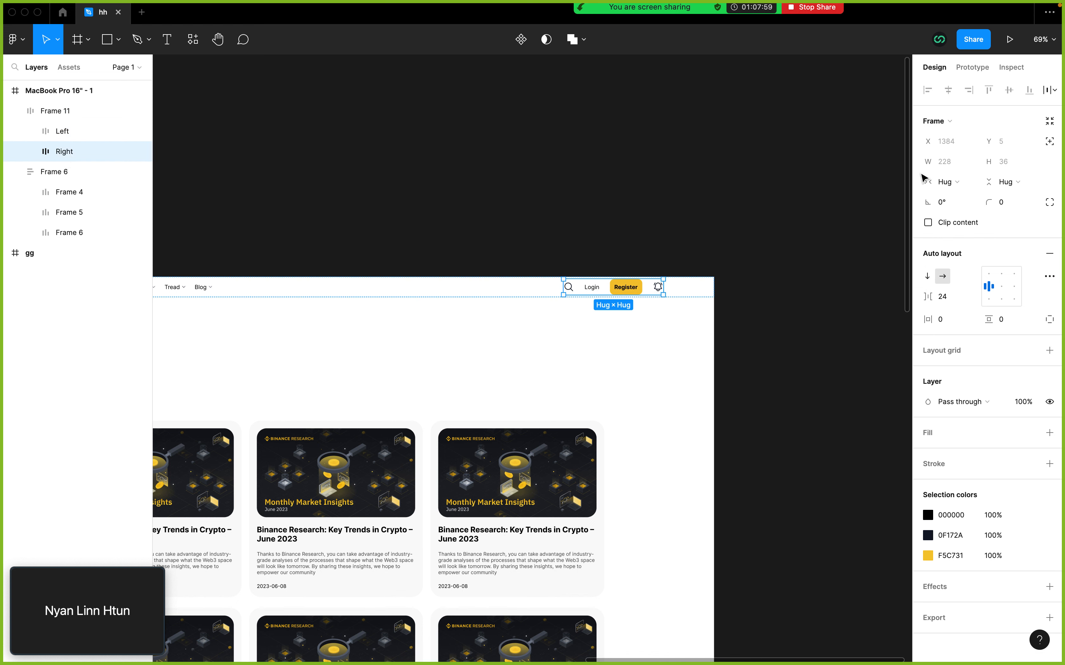
click(955, 183)
click(958, 196)
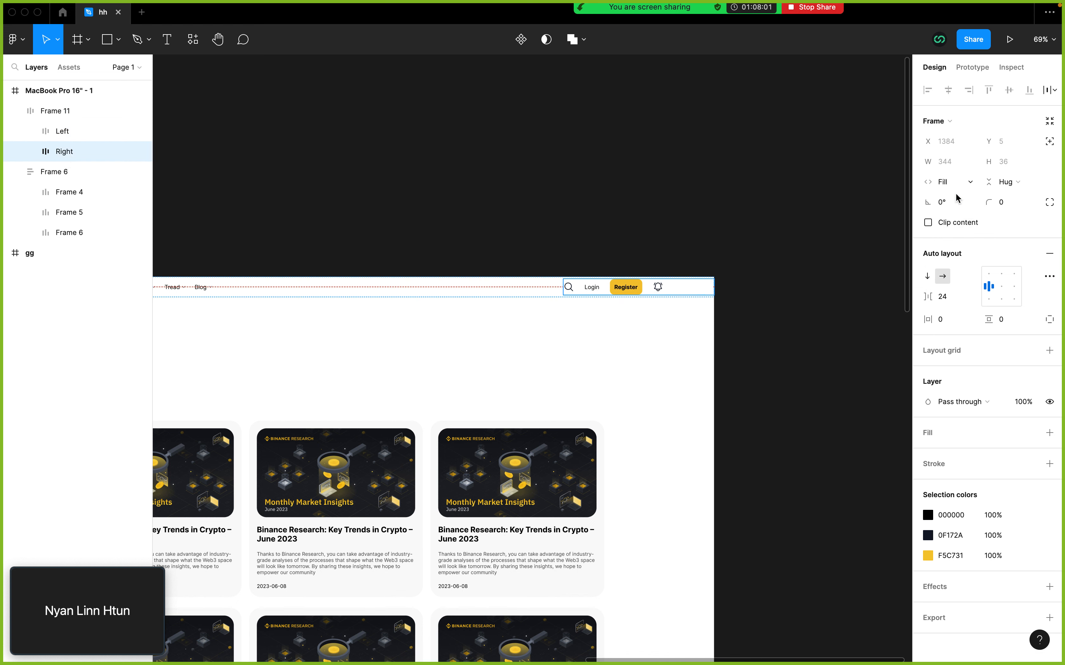
click(956, 185)
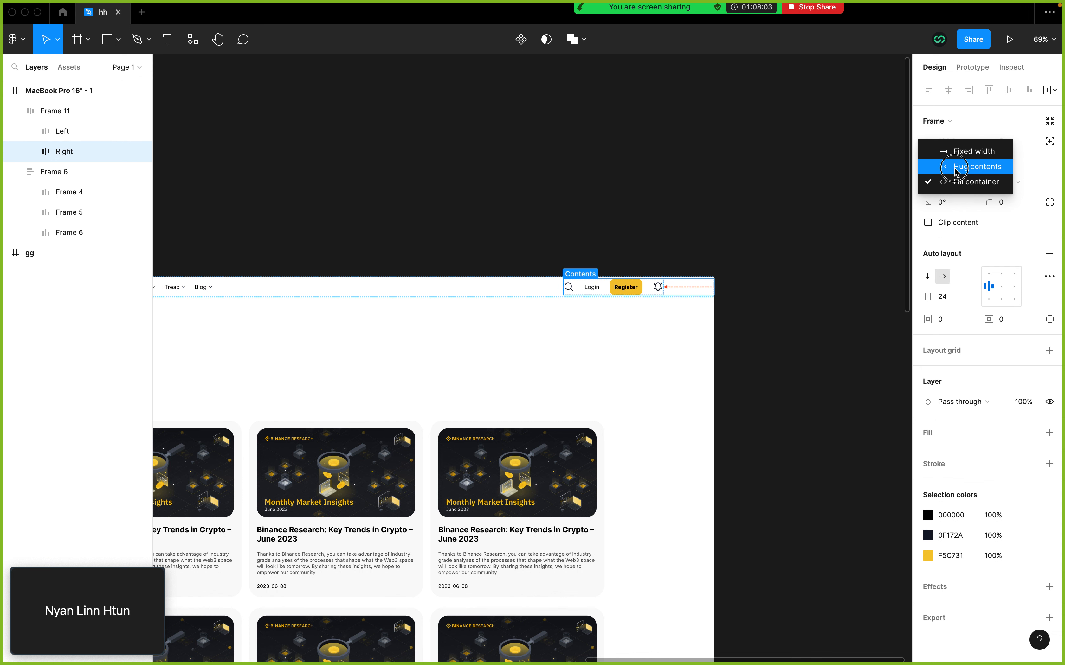
click(954, 167)
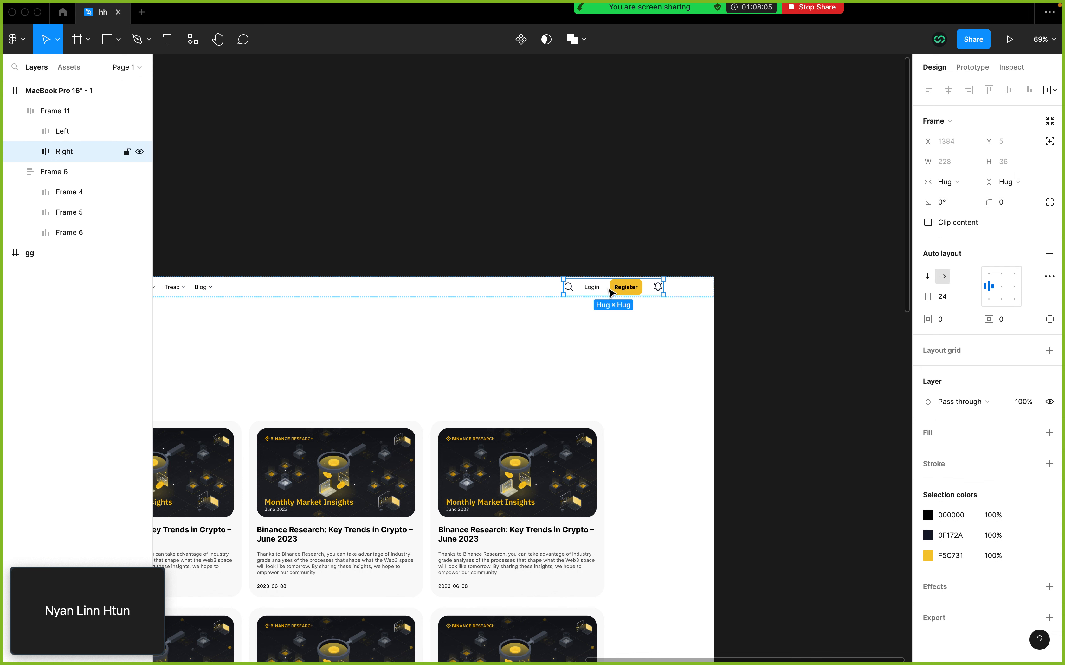
drag(610, 289, 659, 288)
click(354, 270)
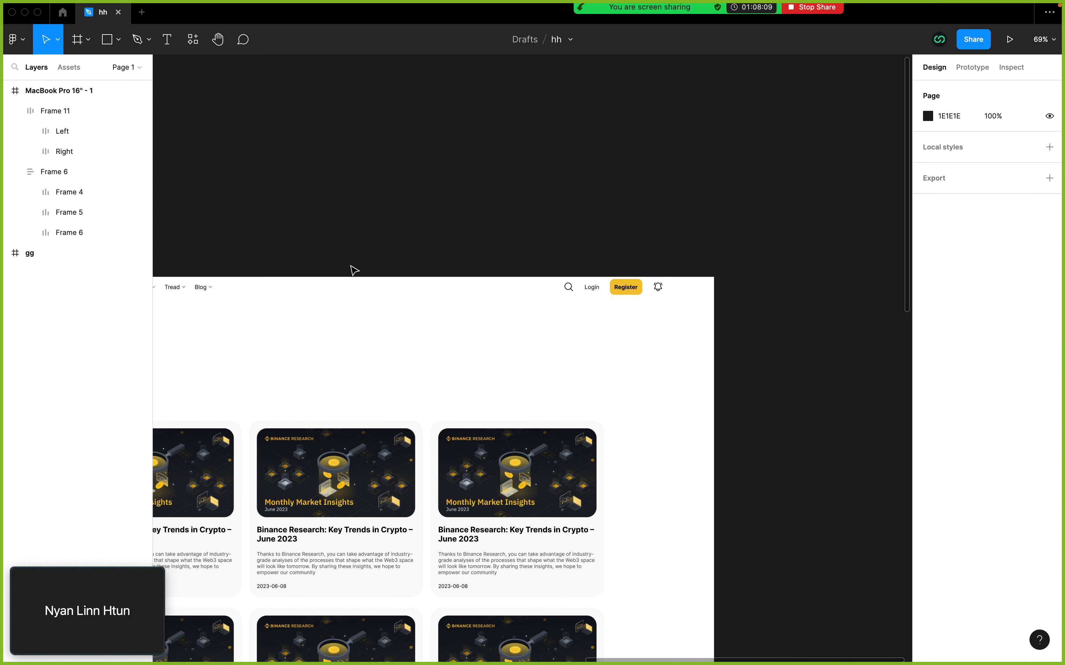
- Increase the spacing between the Left and Right groups to 893, keeping the header frame's width fixed
click(68, 111)
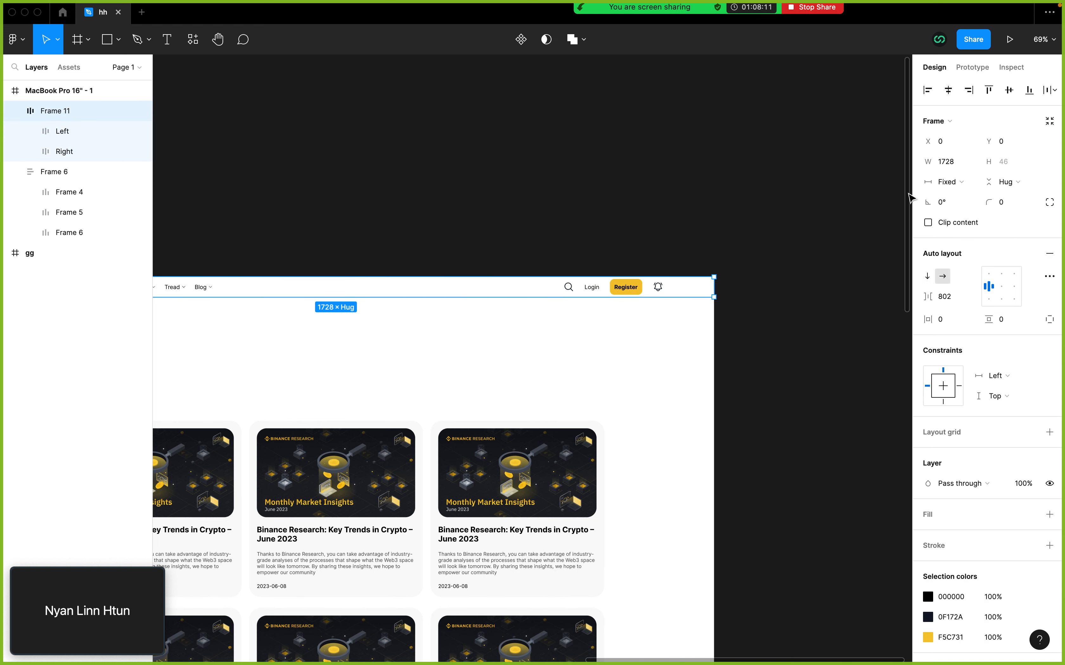
click(964, 183)
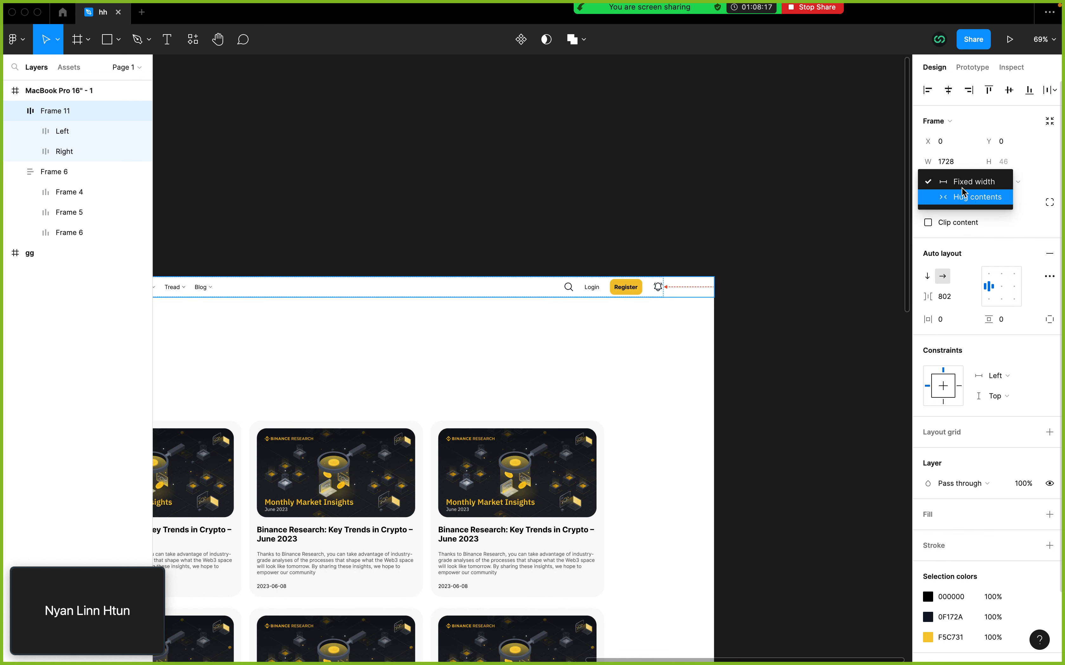
click(962, 185)
click(951, 295)
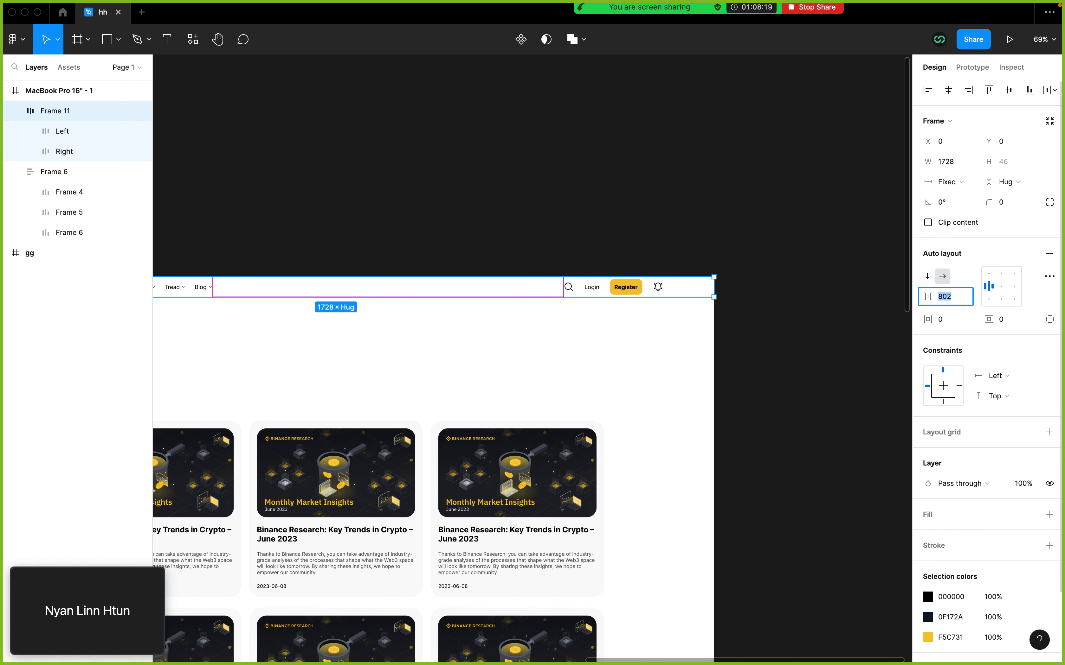
key(Up)
key(Up)
key(Up)
key(Up)
key(Up)
key(Up)
key(Up)
key(Up)
key(Up)
key(Up)
key(Up)
key(Up)
key(Up)
key(Up)
key(Up)
key(Up)
key(Up)
key(Up)
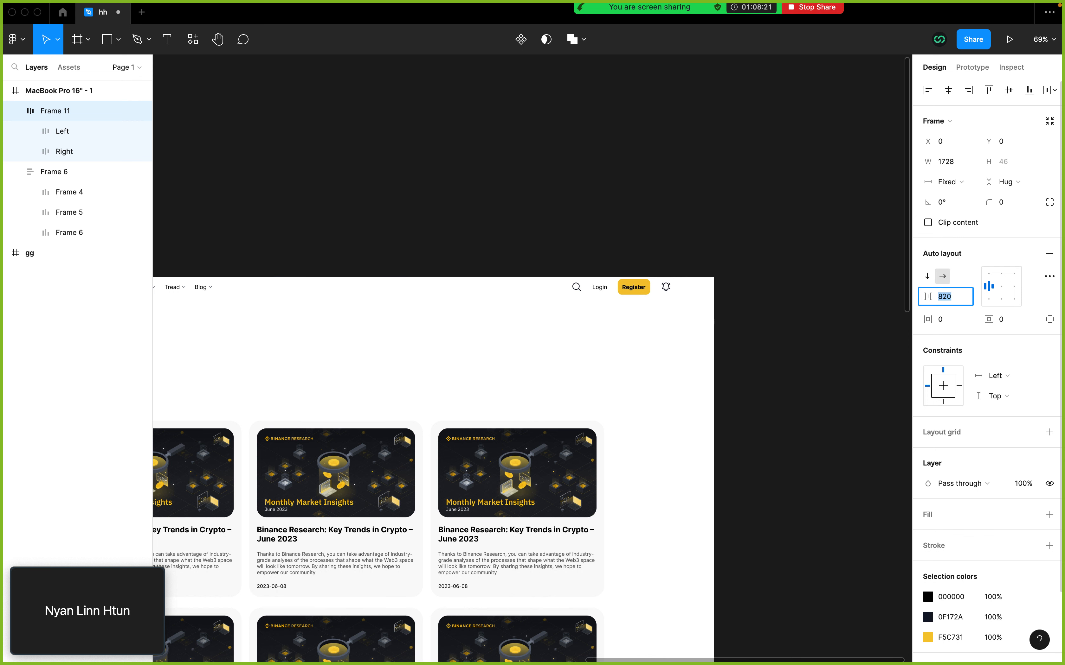
key(Up)
key(Up)
key(Up)
key(Up)
key(Up)
key(Up)
key(Up)
key(Up)
key(Up)
key(Up)
key(Up)
key(Up)
key(Up)
key(Up)
key(Up)
key(Up)
key(Up)
key(Up)
key(Up)
key(Up)
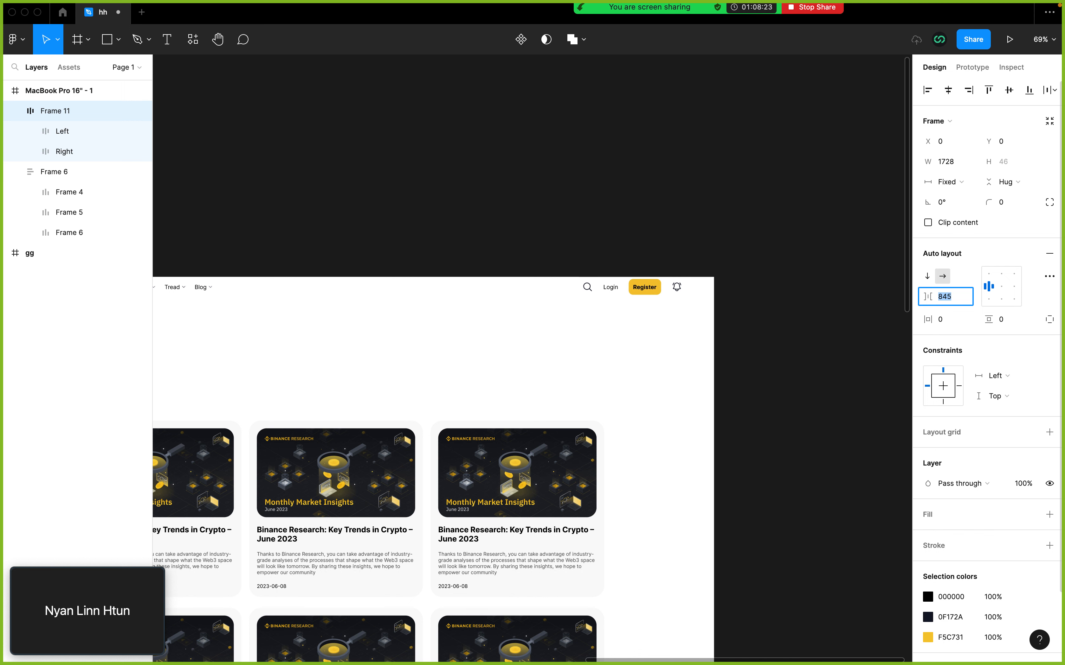
key(Up)
key(Up)
key(Up)
key(Up)
key(Up)
key(Up)
key(Up)
key(Up)
key(Up)
key(Up)
key(Up)
key(Up)
key(Up)
key(Up)
key(Up)
key(Up)
key(Up)
key(Up)
key(Up)
key(Up)
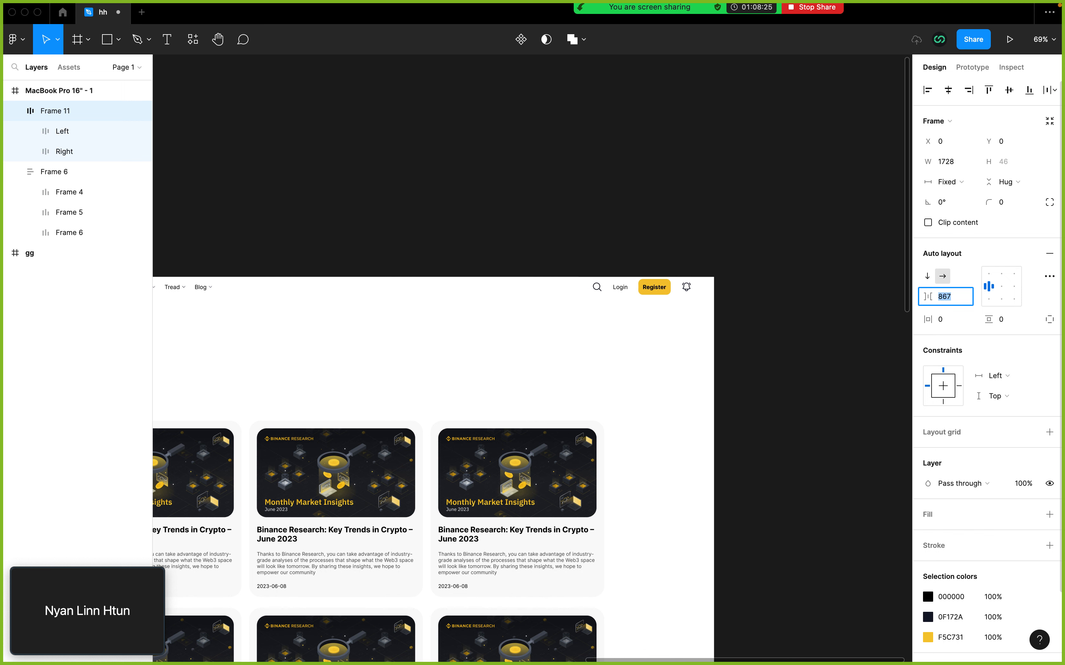
key(Up)
key(Up)
key(Up)
key(Up)
key(Up)
key(Up)
key(Up)
key(Up)
key(Up)
key(Up)
key(Up)
key(Up)
key(Up)
key(Up)
key(Up)
key(Up)
key(Up)
key(Up)
key(Up)
key(Up)
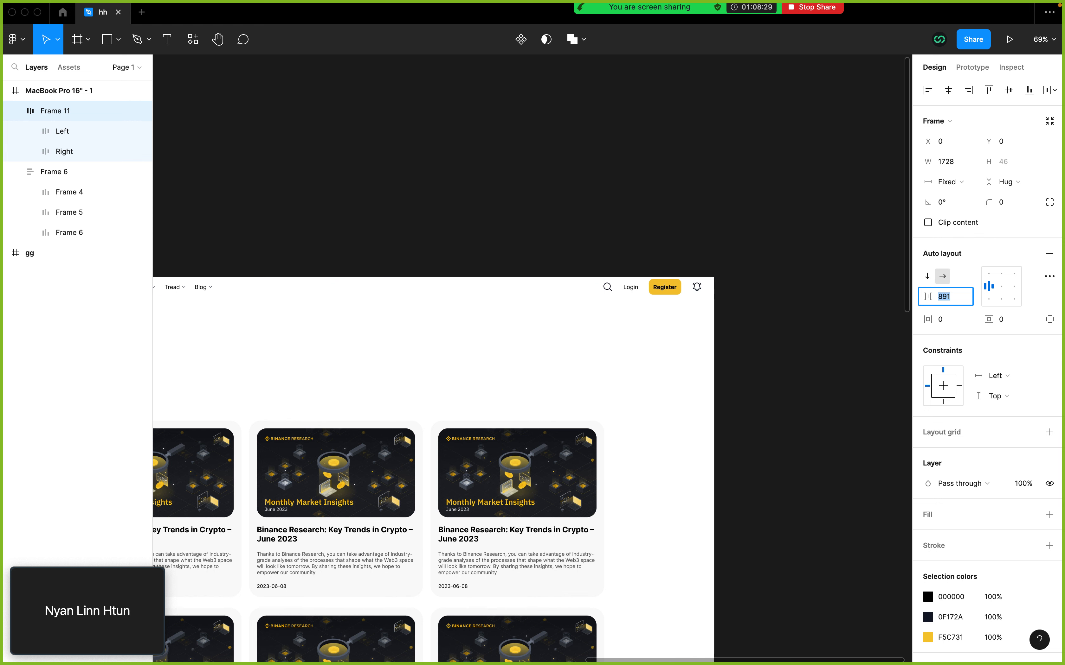
key(Up)
key(Up)
key(Up)
key(Up)
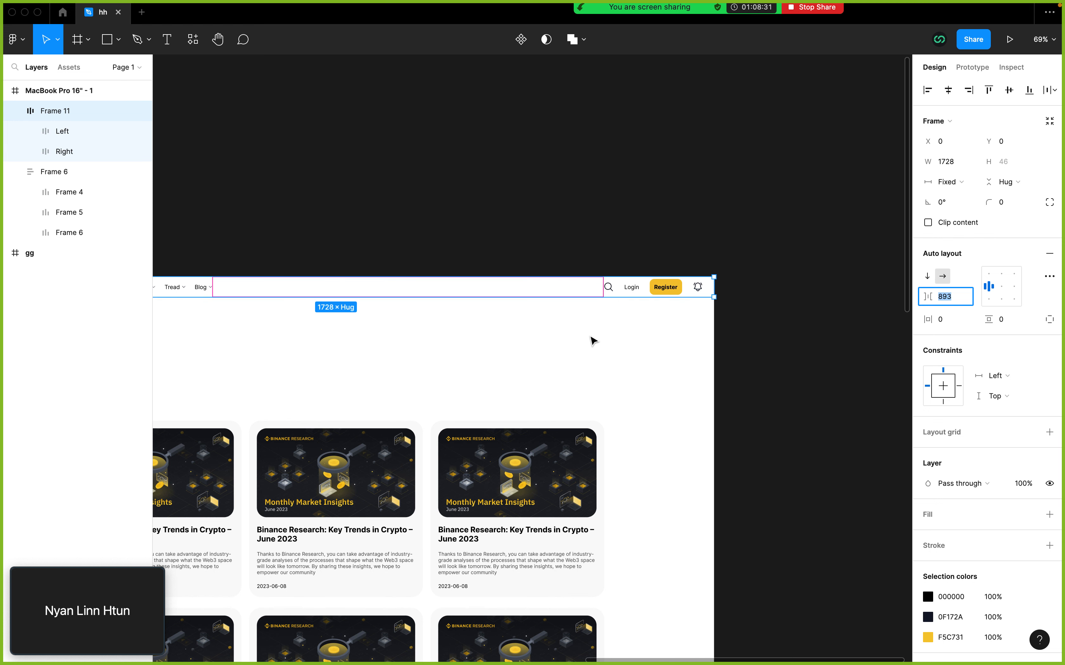
click(591, 338)
- Try a horizontal padding of 10 on the header frame, and settle on 50
click(589, 294)
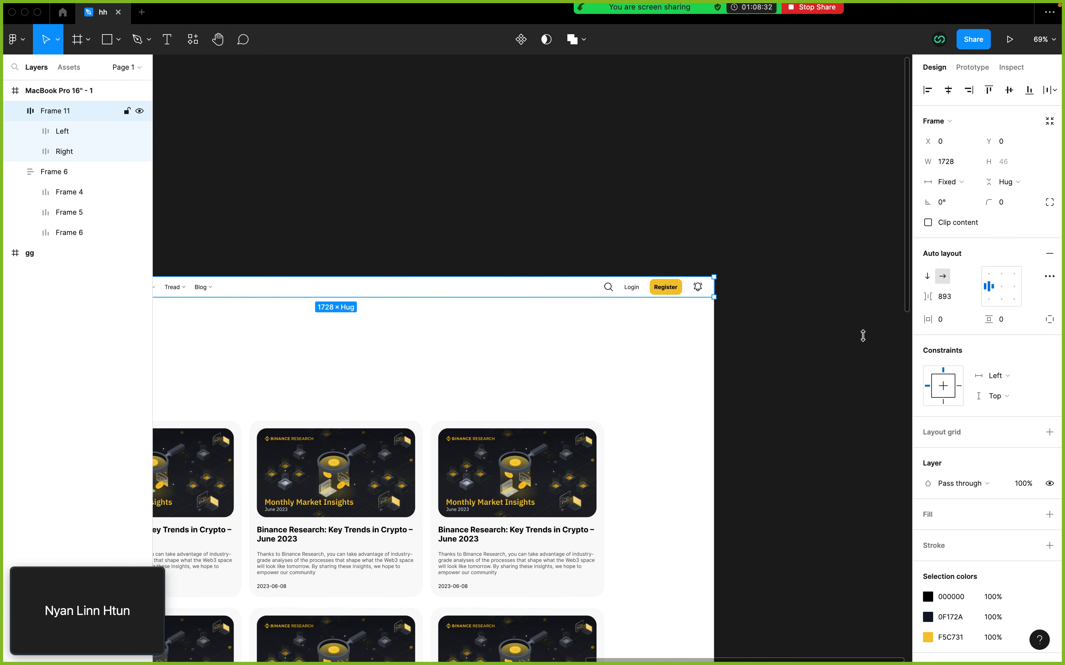
click(955, 323)
text(10)
key(Return)
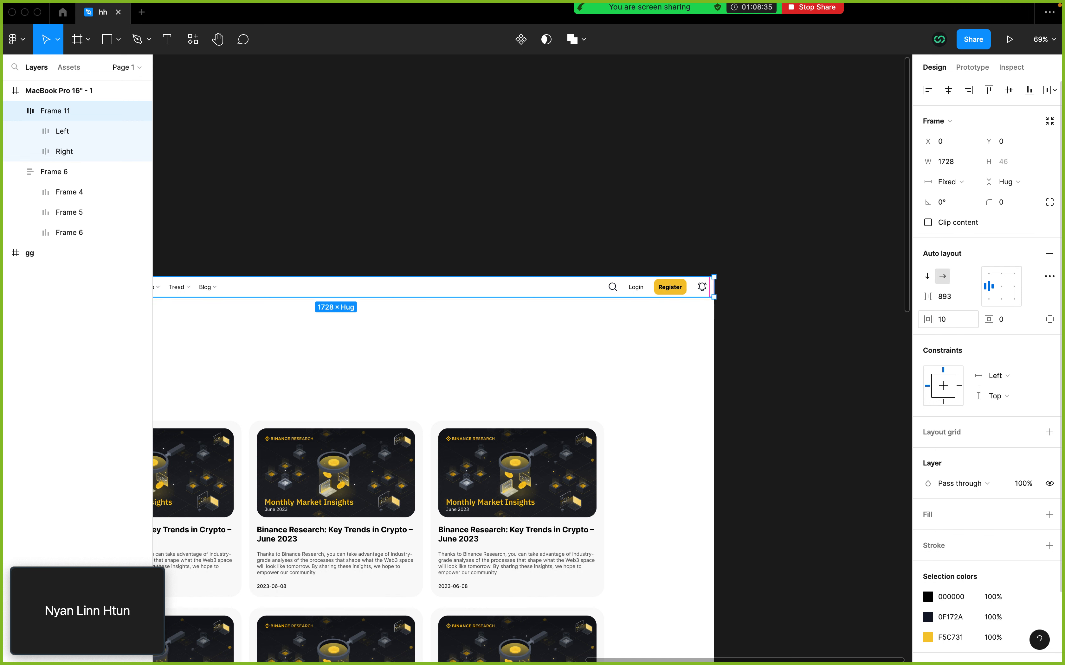
click(950, 329)
text(50)
key(Return)
- Set the header frame's vertical padding to 20
scroll(551, 321, left, 5)
scroll(551, 321, up, 1)
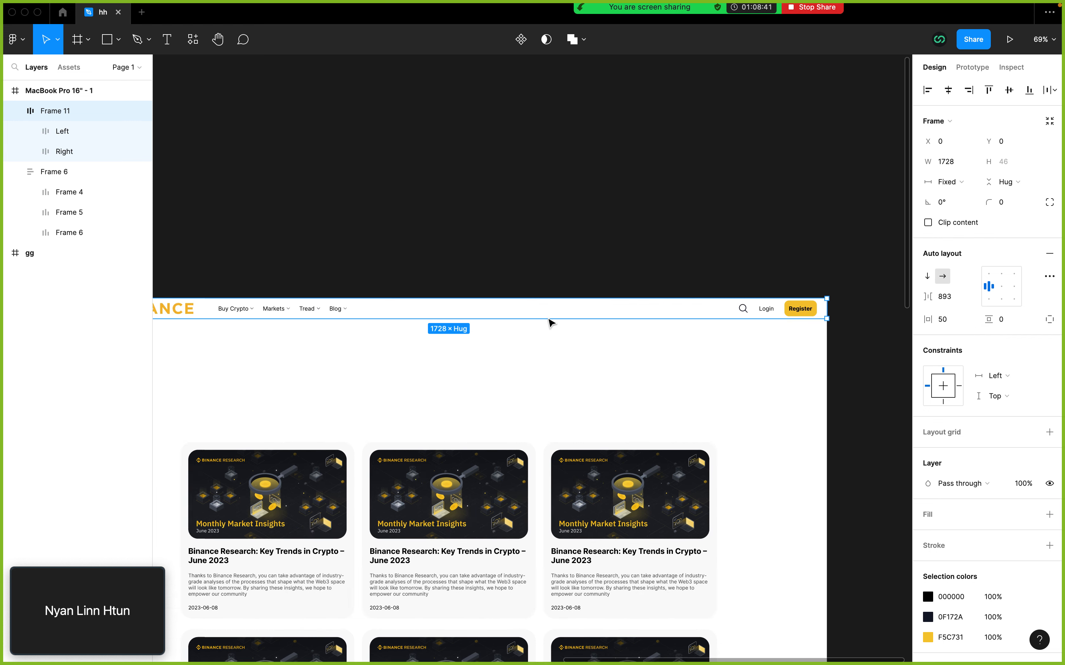
scroll(551, 323, down, 2)
scroll(551, 322, left, 2)
scroll(550, 323, right, 3)
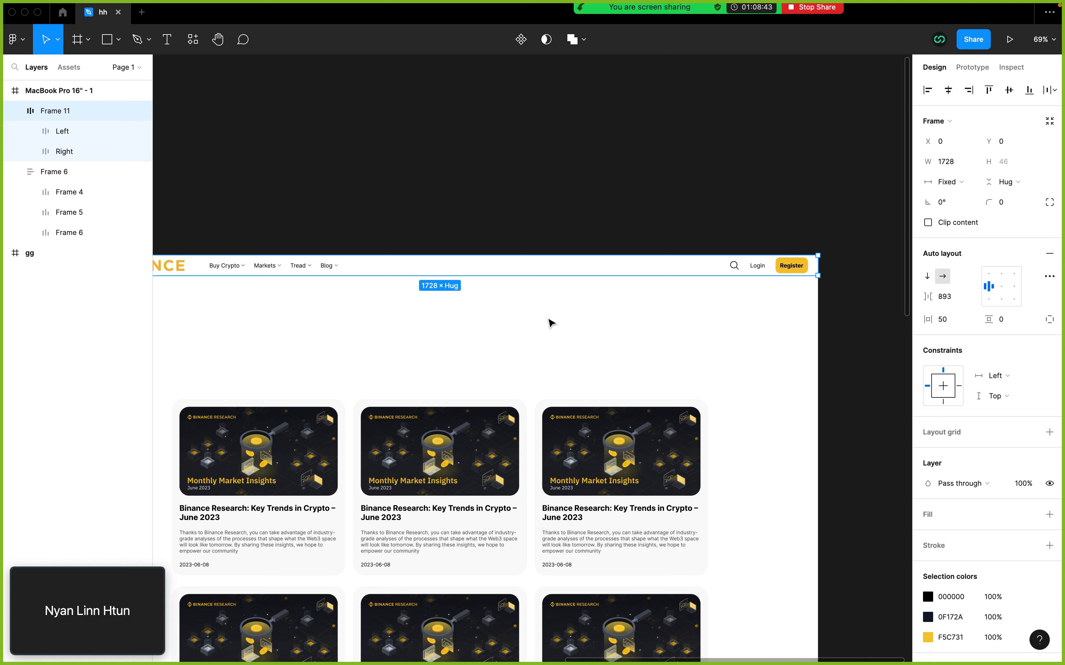
ctrl+scroll(551, 323, down, 4)
click(1006, 321)
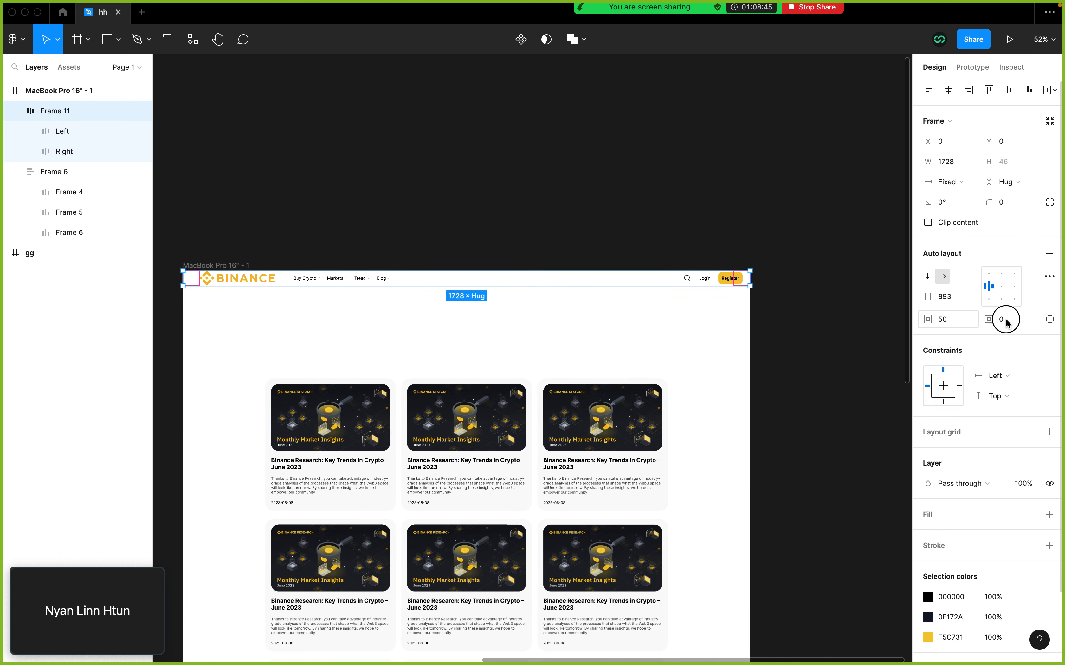
text(2)
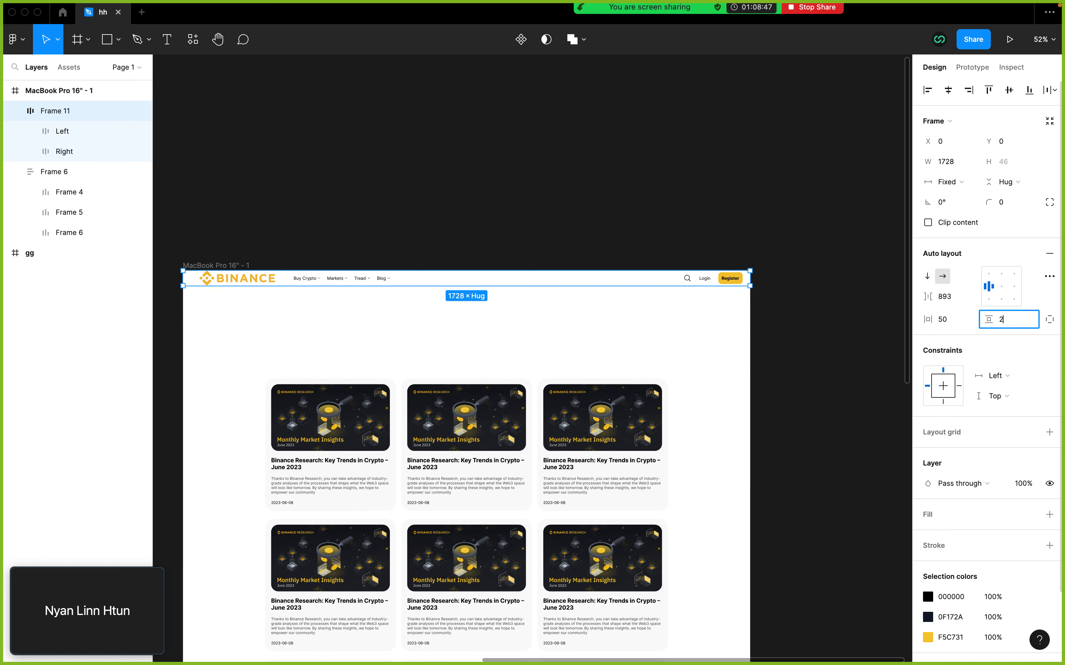
text(0)
key(Return)
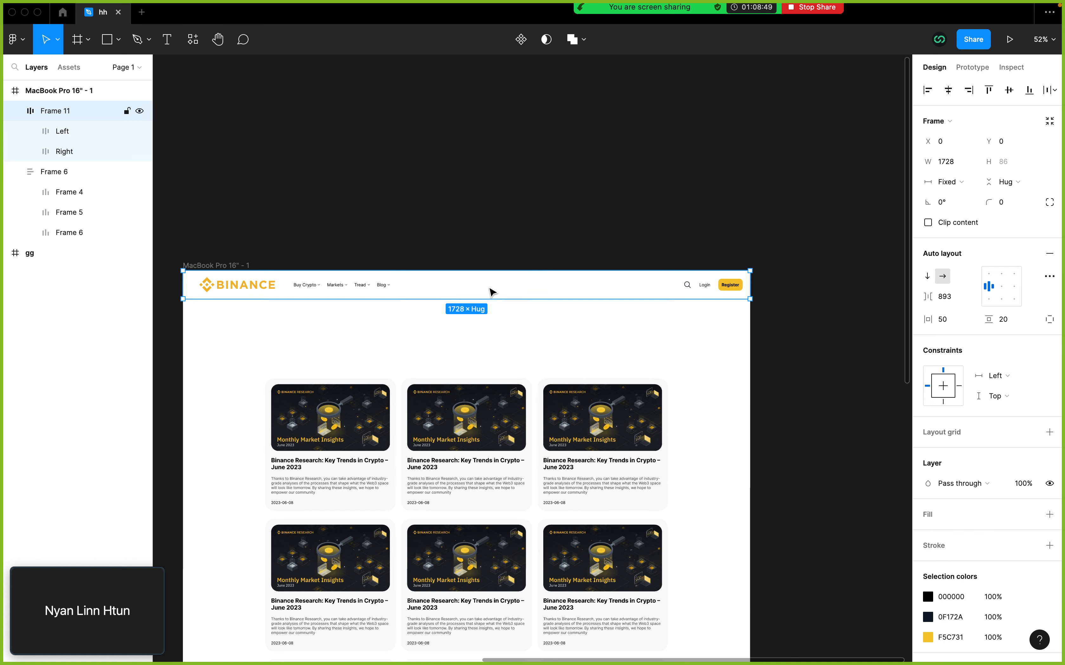
click(392, 294)
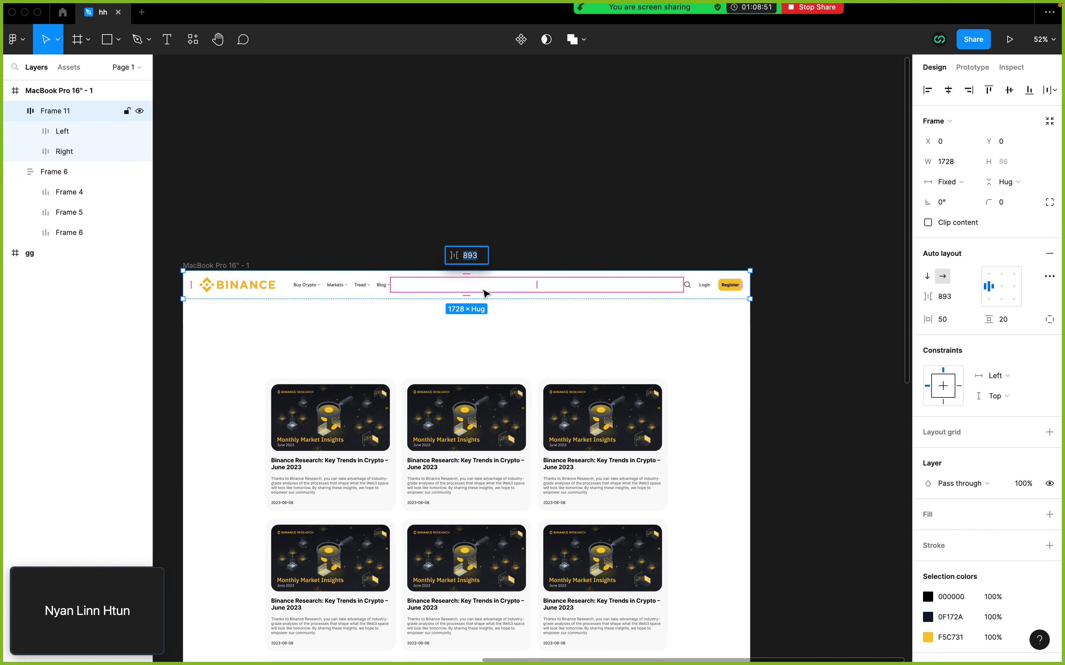
click(716, 286)
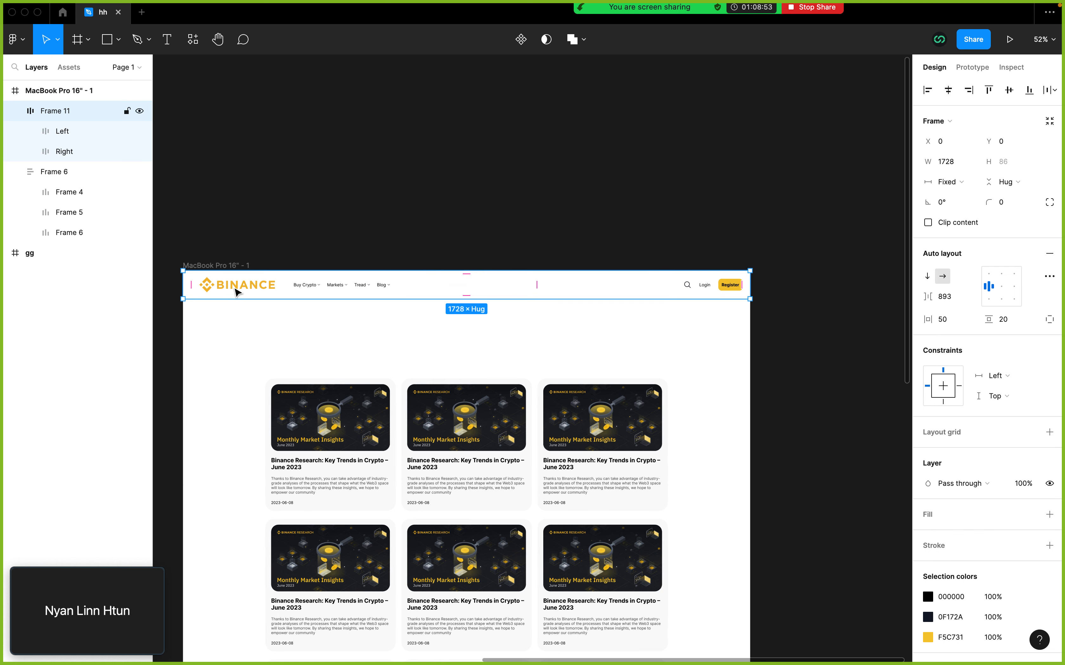
- Scale the Binance logo image in the Left group down proportionally to about 153 by 31 with the Scale tool
double_click(212, 291)
double_click(213, 290)
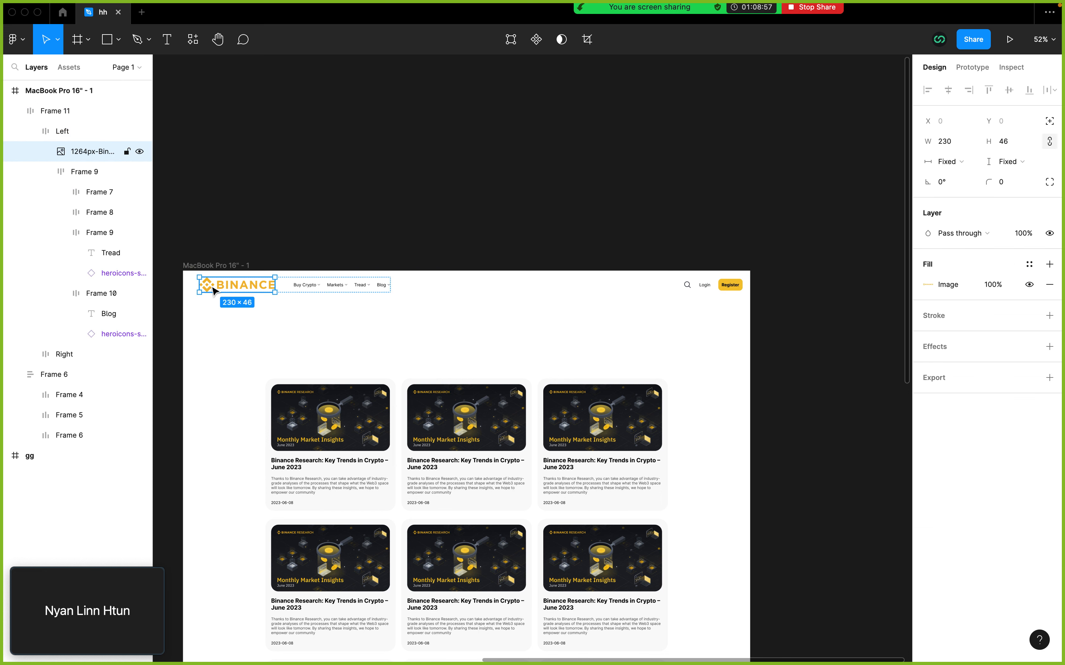
double_click(213, 290)
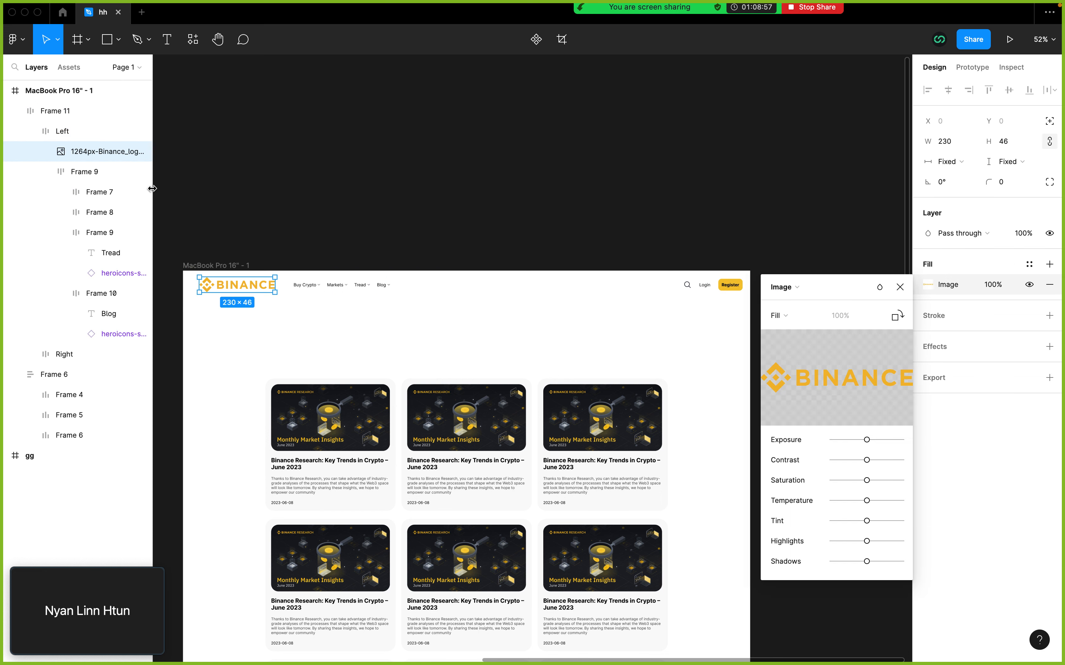
click(58, 42)
click(58, 40)
click(58, 44)
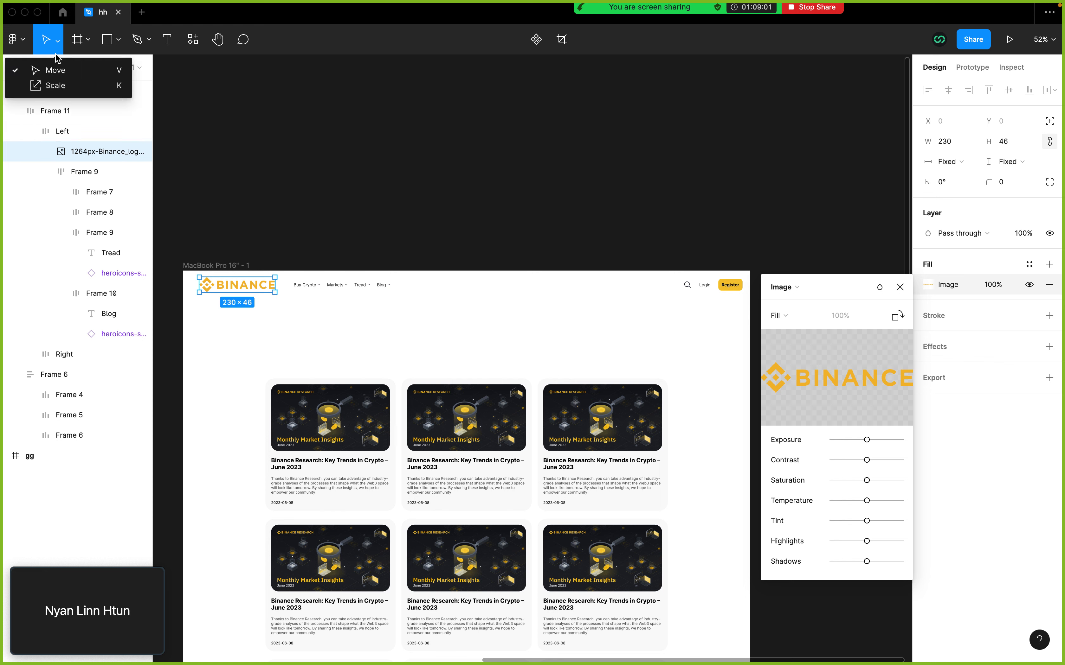
click(56, 85)
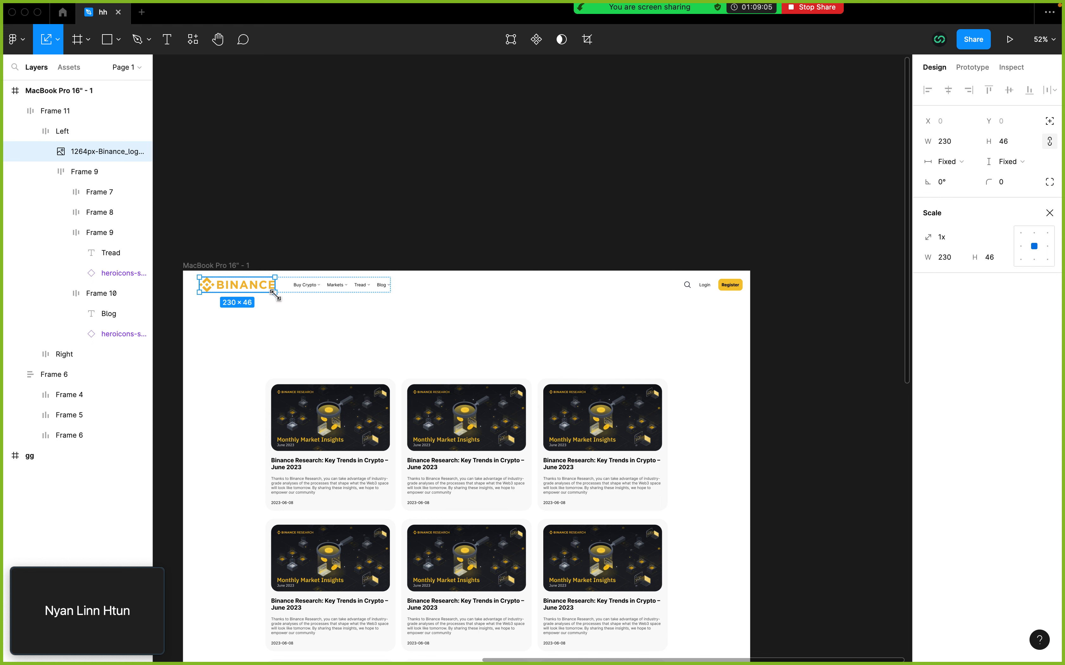
drag(276, 295, 247, 284)
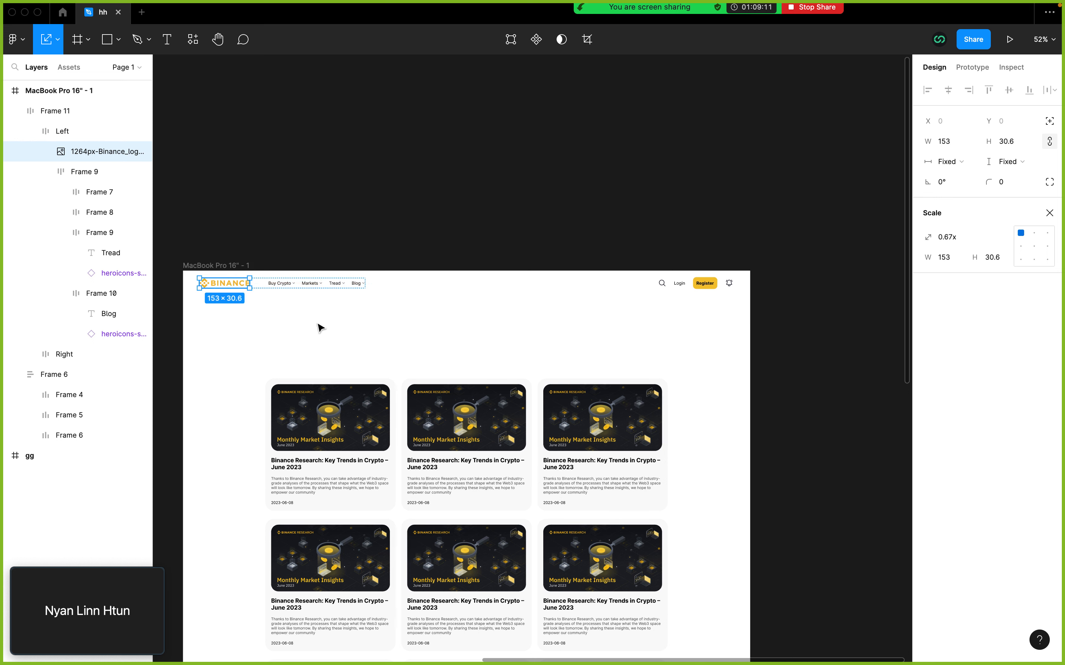
click(320, 328)
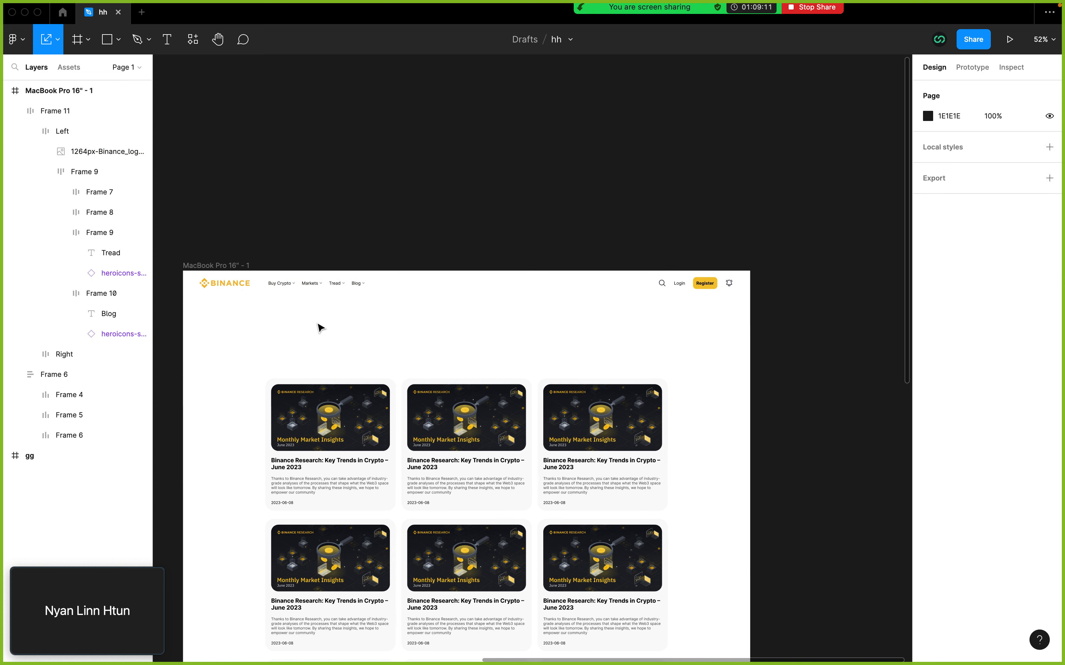
click(354, 286)
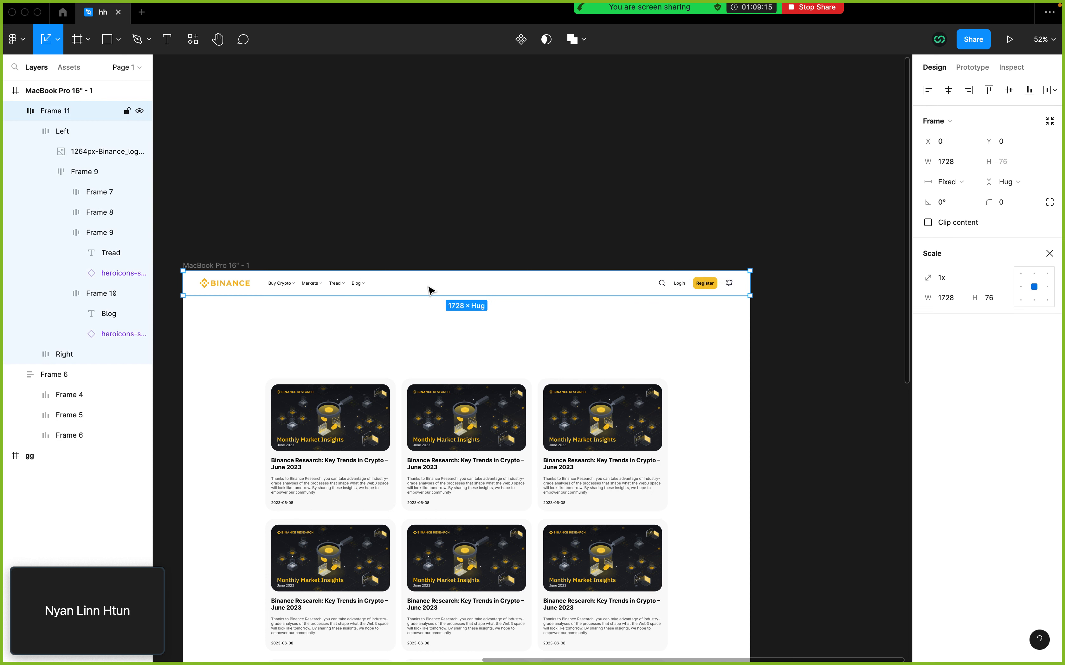
click(439, 337)
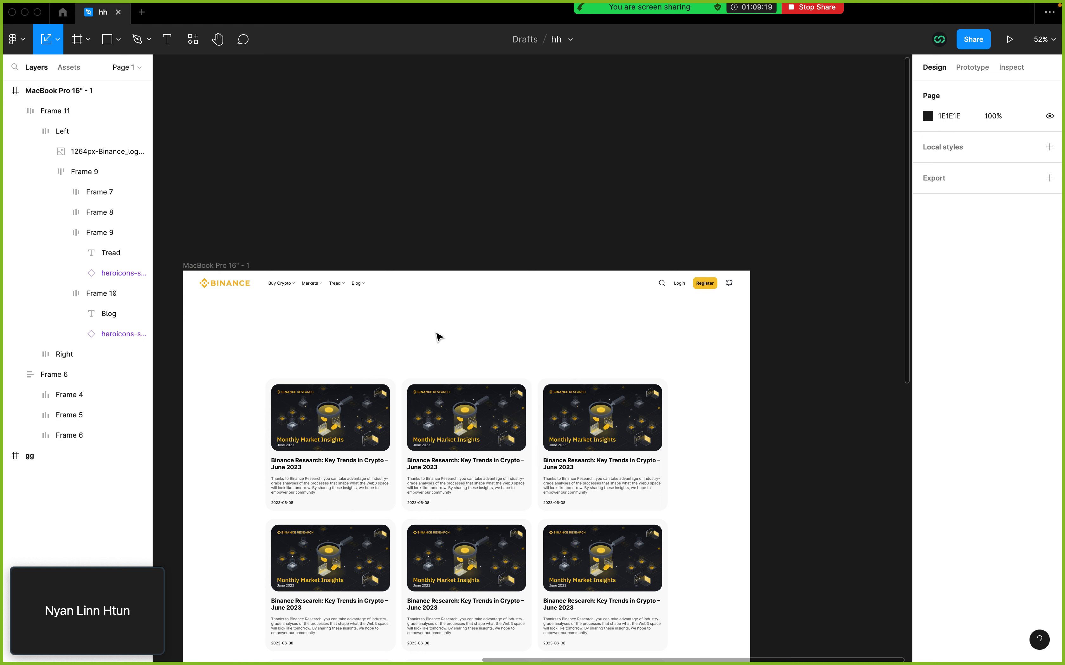